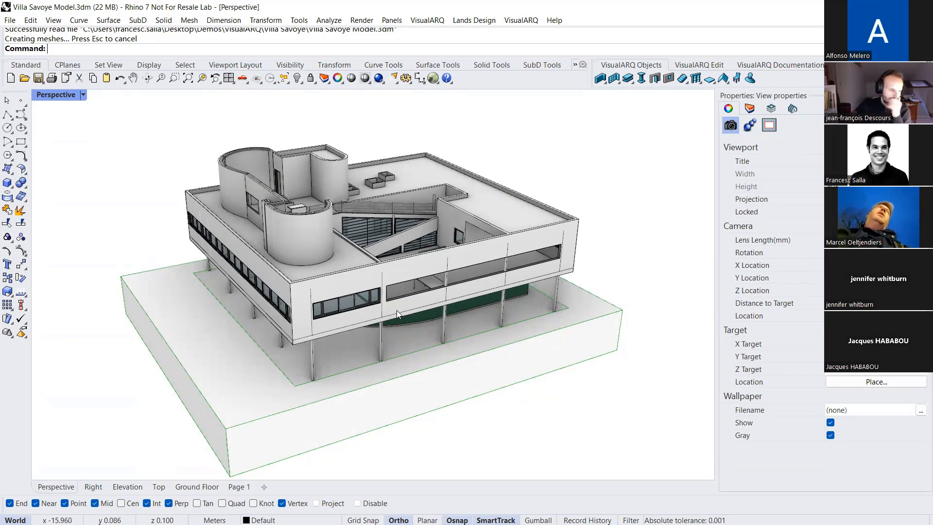
Widen the side panel and display the list of building levels
{"action": "right_click_drag", "start_coordinate": [354, 296], "coordinate": [334, 243]}
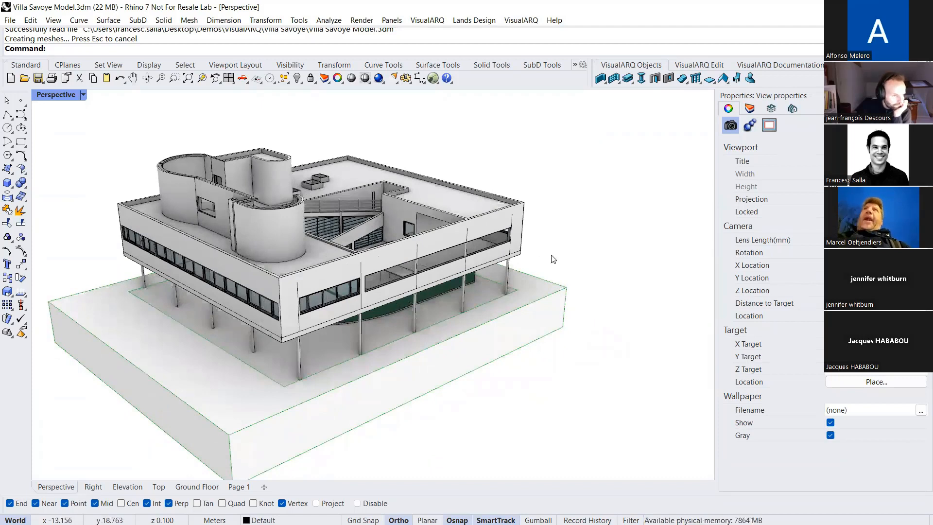
{"action": "left_click_drag", "start_coordinate": [716, 161], "coordinate": [623, 155]}
{"action": "right_click_drag", "start_coordinate": [518, 199], "coordinate": [428, 229]}
{"action": "scroll", "coordinate": [323, 239], "scroll_direction": "down", "scroll_amount": 4}
{"action": "scroll", "coordinate": [322, 239], "scroll_direction": "up", "scroll_amount": 4}
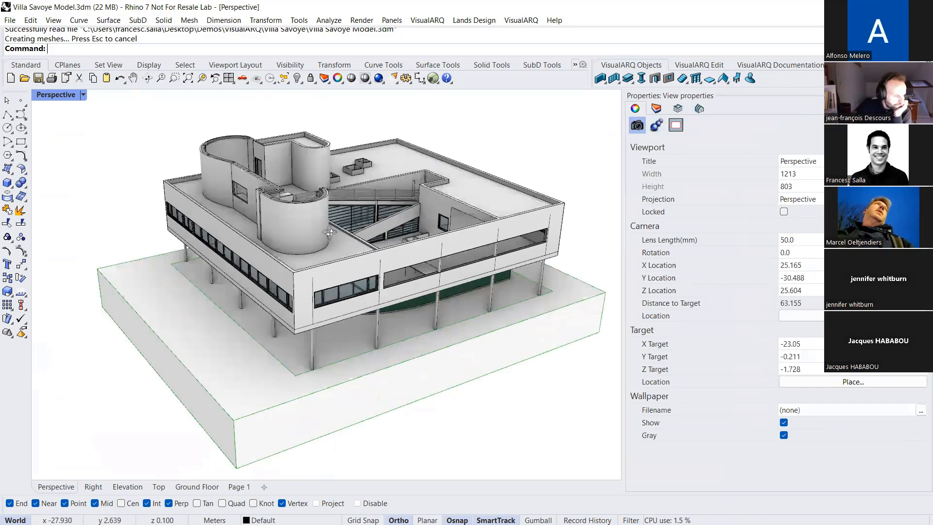
{"action": "right_click_drag", "start_coordinate": [323, 239], "coordinate": [317, 232]}
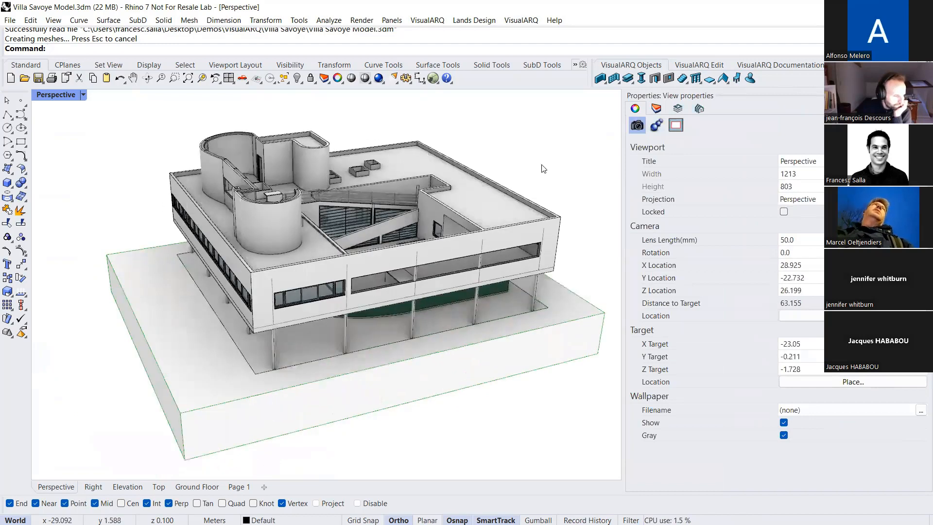
{"action": "left_click", "coordinate": [677, 108]}
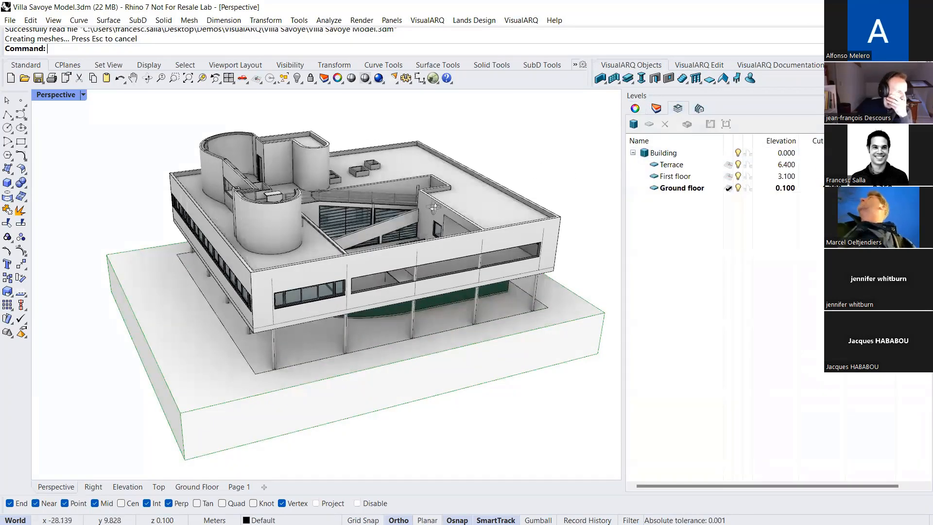
{"action": "right_click_drag", "start_coordinate": [433, 208], "coordinate": [423, 212]}
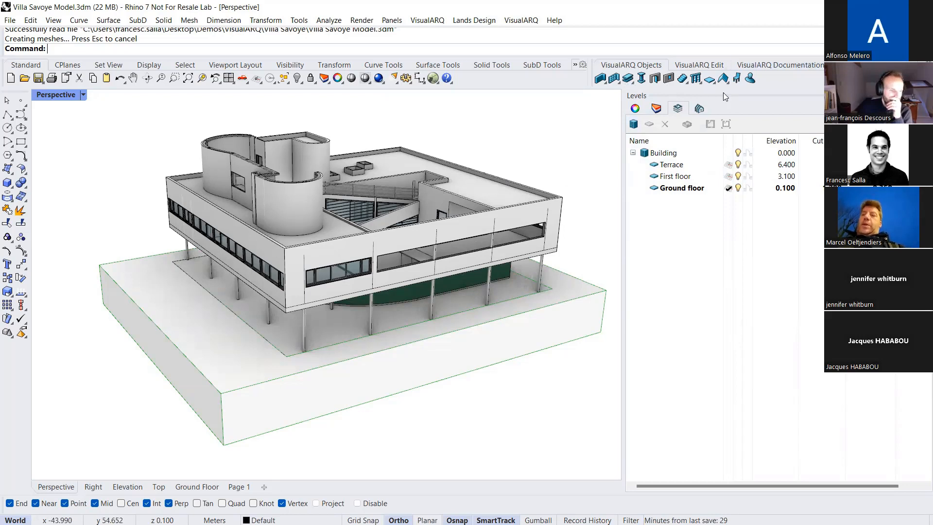
Undock the VisualARQ toolbar over the Perspective view and widen it to show more of its toolsets
{"action": "left_click_drag", "start_coordinate": [631, 65], "coordinate": [267, 120]}
{"action": "scroll", "coordinate": [492, 139], "scroll_direction": "down", "scroll_amount": 2}
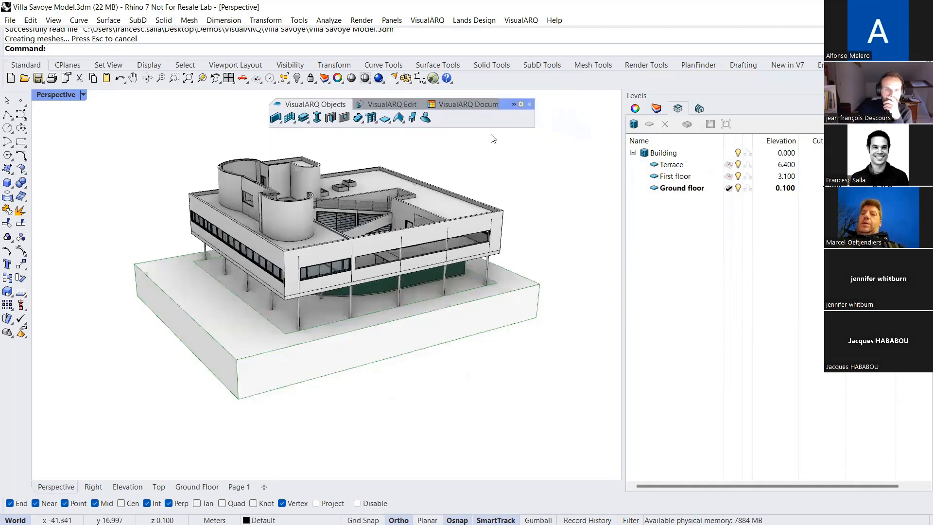
{"action": "left_click_drag", "start_coordinate": [534, 117], "coordinate": [583, 117]}
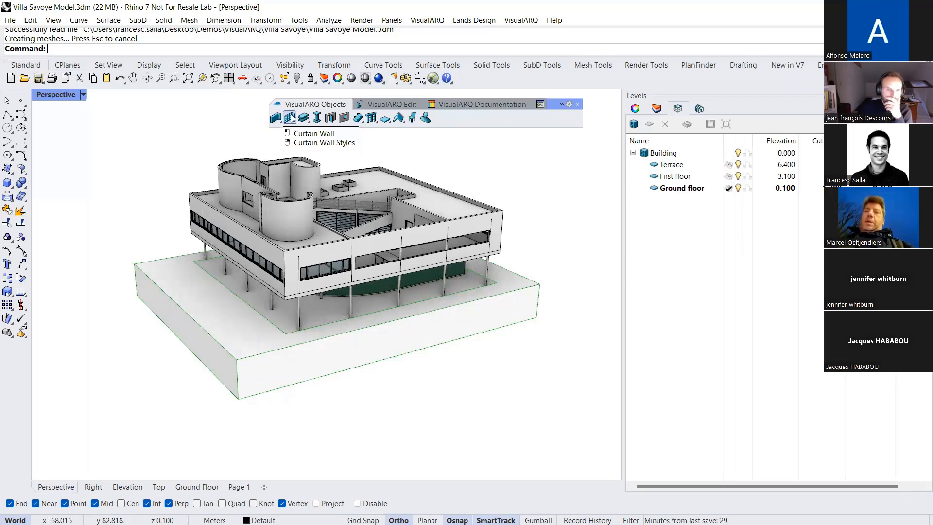
Review the VisualARQ Edit, Documentation and Tools toolsets, including the sections and levels lists, and return to the Objects toolset
{"action": "left_click", "coordinate": [365, 108]}
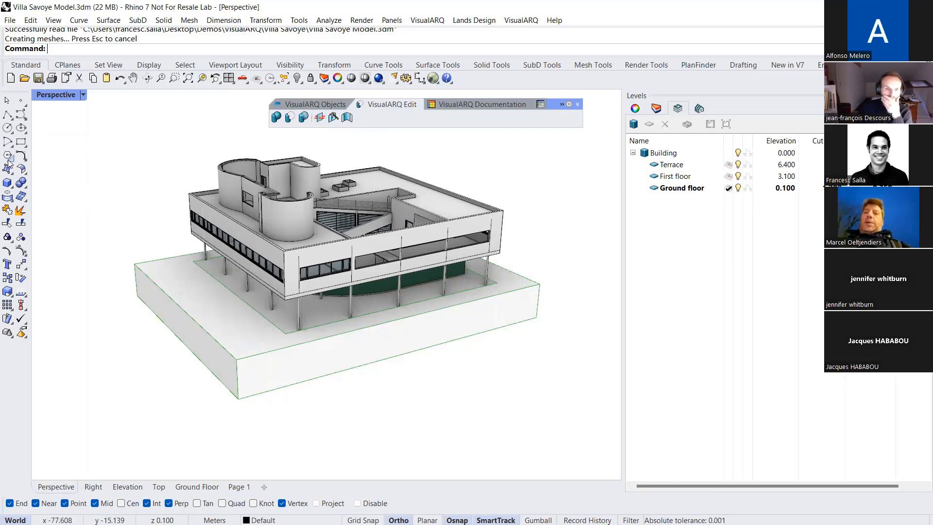
{"action": "left_click", "coordinate": [459, 104]}
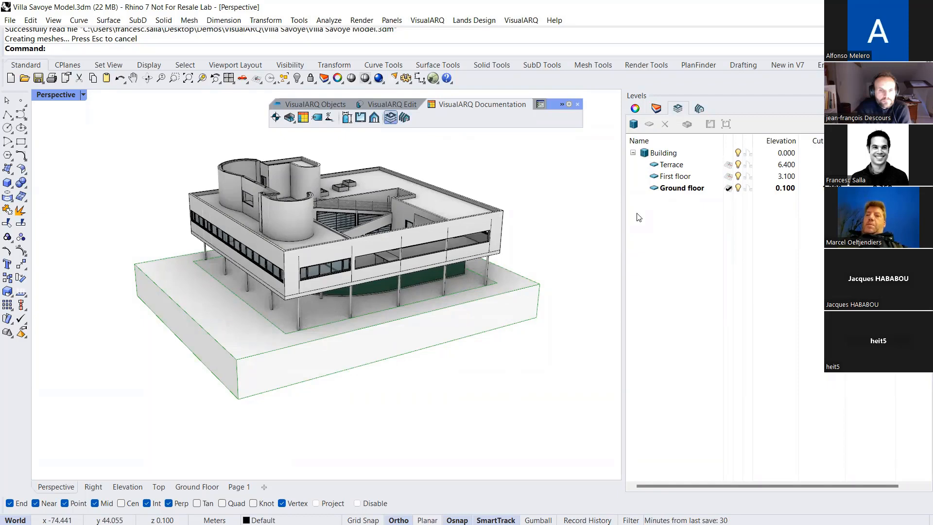
{"action": "left_click", "coordinate": [404, 119]}
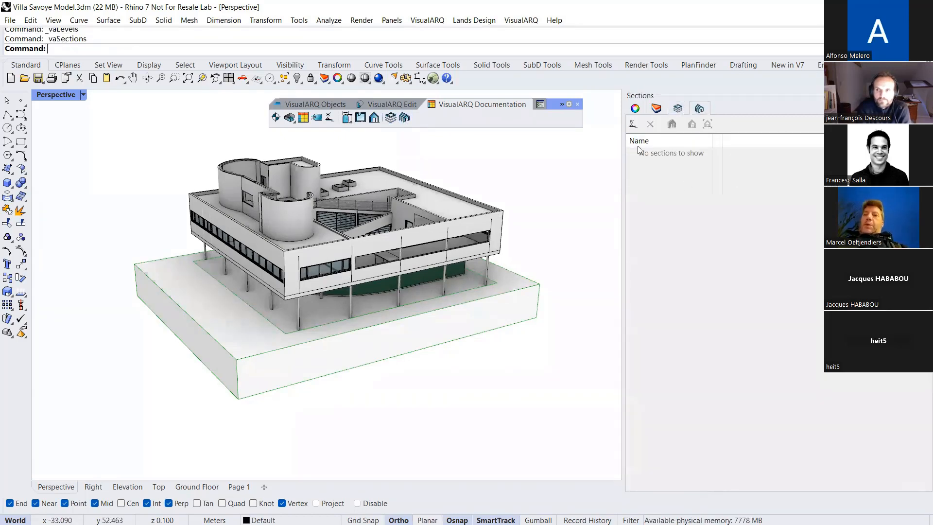
{"action": "left_click", "coordinate": [391, 118]}
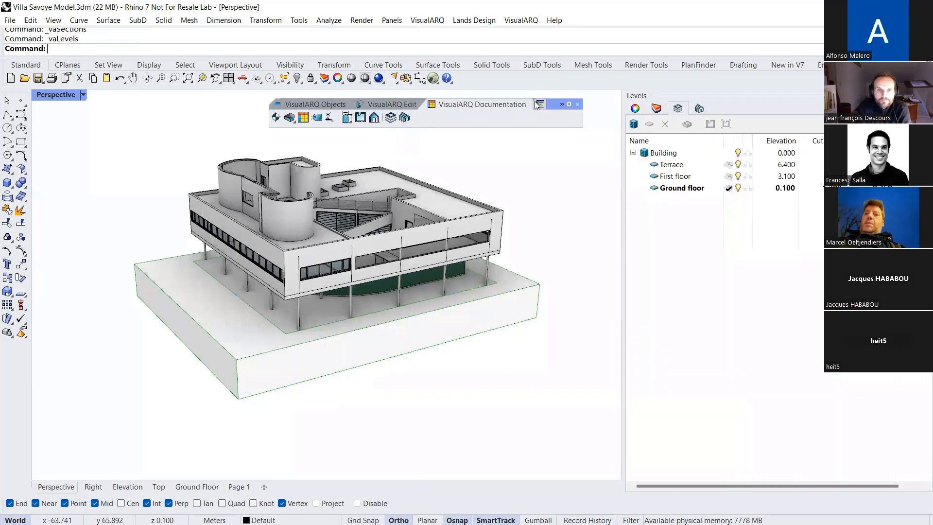
{"action": "left_click", "coordinate": [539, 104]}
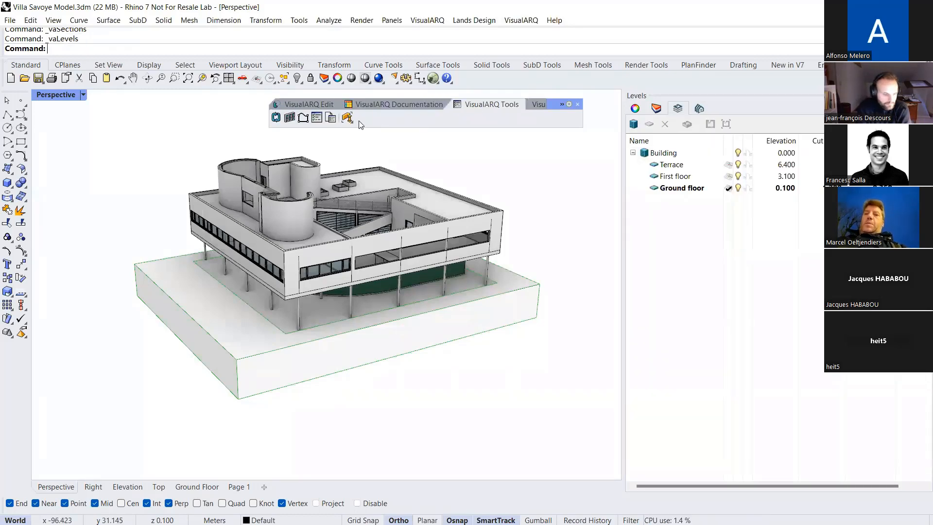
{"action": "left_click", "coordinate": [353, 121]}
{"action": "left_click", "coordinate": [375, 142]}
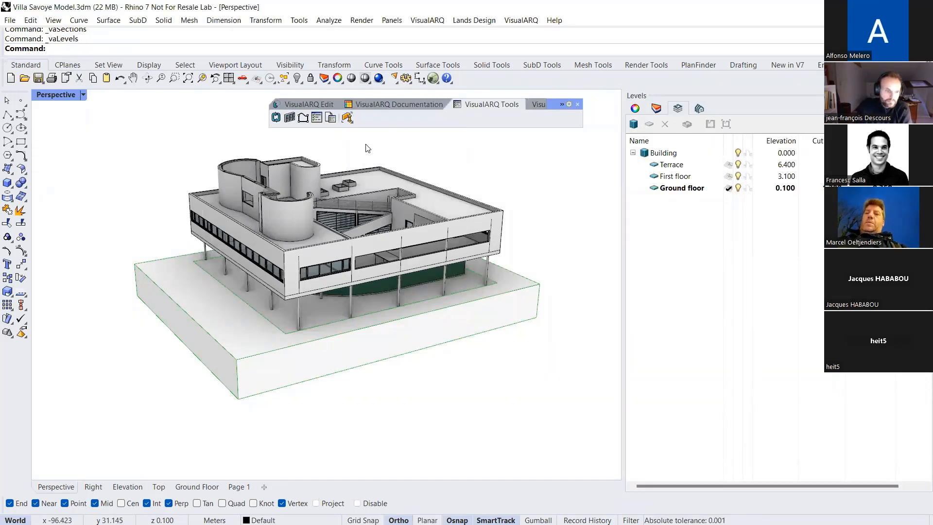
{"action": "right_click_drag", "start_coordinate": [474, 170], "coordinate": [461, 172]}
{"action": "left_click", "coordinate": [461, 172]}
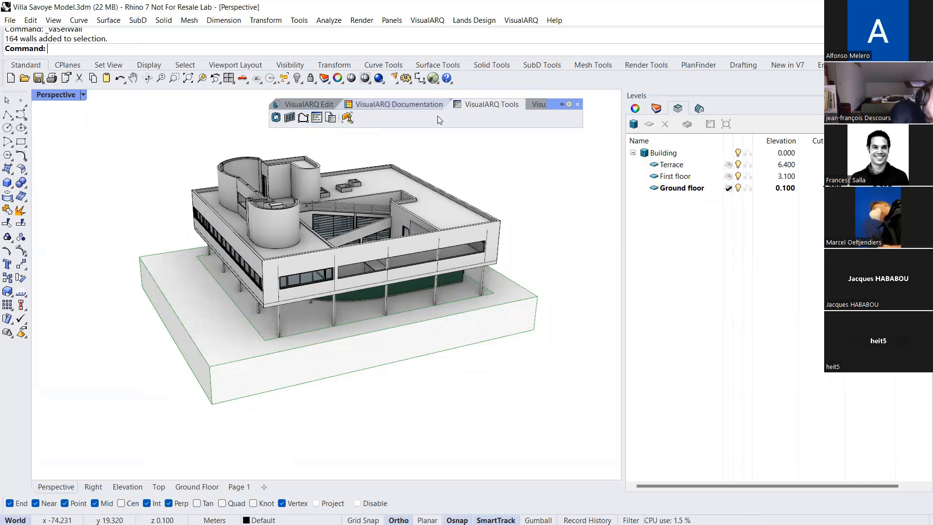
{"action": "left_click", "coordinate": [324, 103]}
{"action": "left_click", "coordinate": [308, 105]}
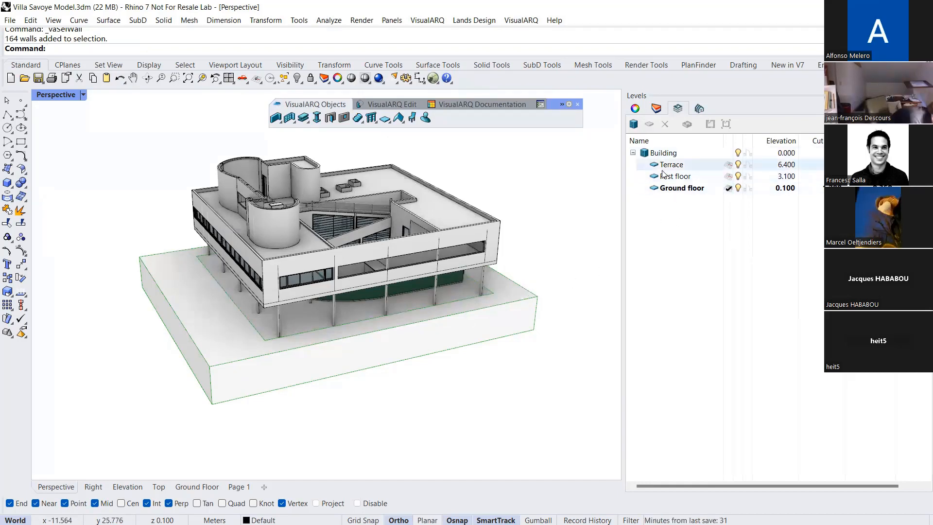
Examine the elevation values of the Ground floor, First floor and Terrace levels against the villa model
{"action": "left_click", "coordinate": [662, 152]}
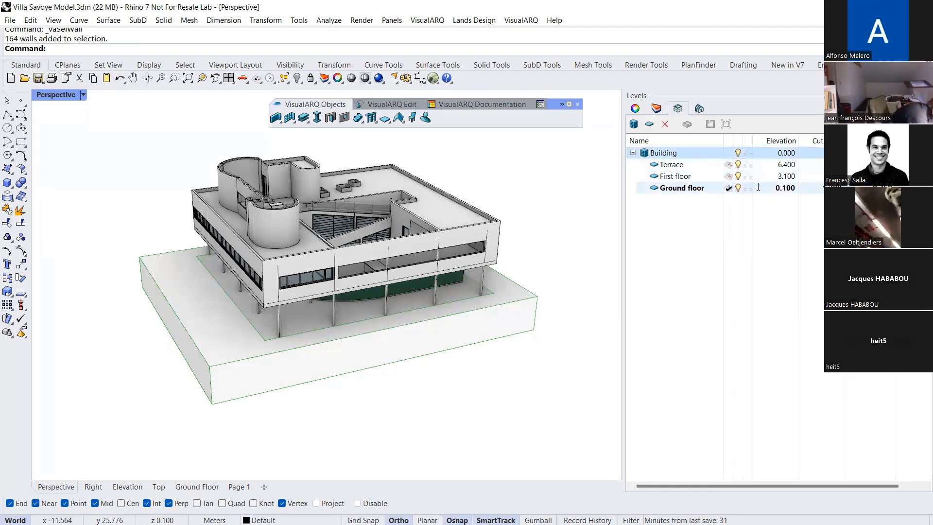
{"action": "left_click", "coordinate": [777, 187]}
{"action": "left_click", "coordinate": [781, 176]}
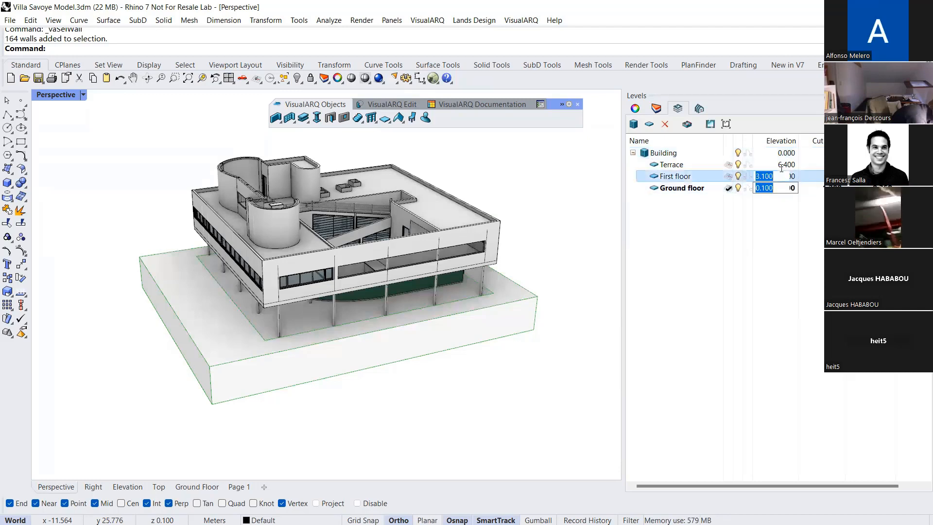
{"action": "left_click", "coordinate": [781, 166]}
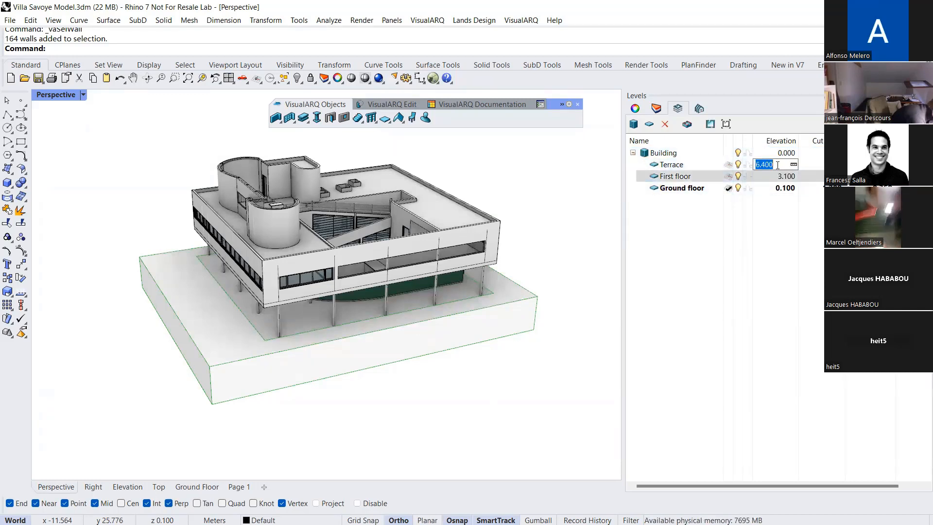
{"action": "right_click_drag", "start_coordinate": [503, 310], "coordinate": [522, 300]}
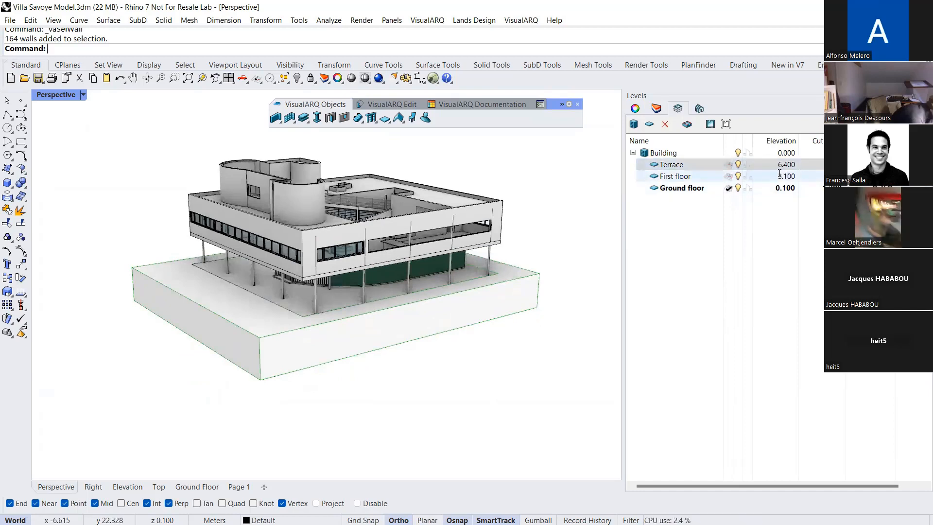
{"action": "right_click_drag", "start_coordinate": [457, 267], "coordinate": [456, 302]}
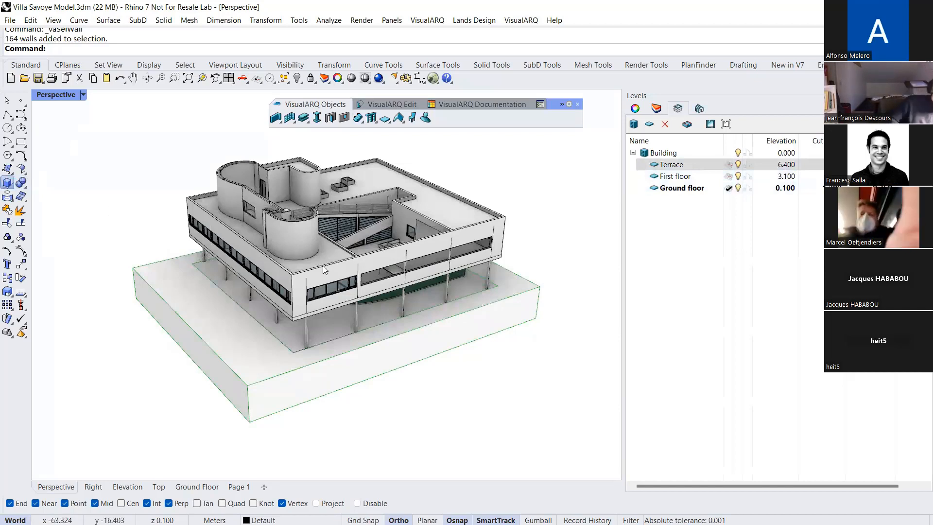
Model a solid box on the Ground floor level beside the villa, with a base about 10 by 15 m
{"action": "left_click", "coordinate": [7, 182]}
{"action": "left_click", "coordinate": [556, 308]}
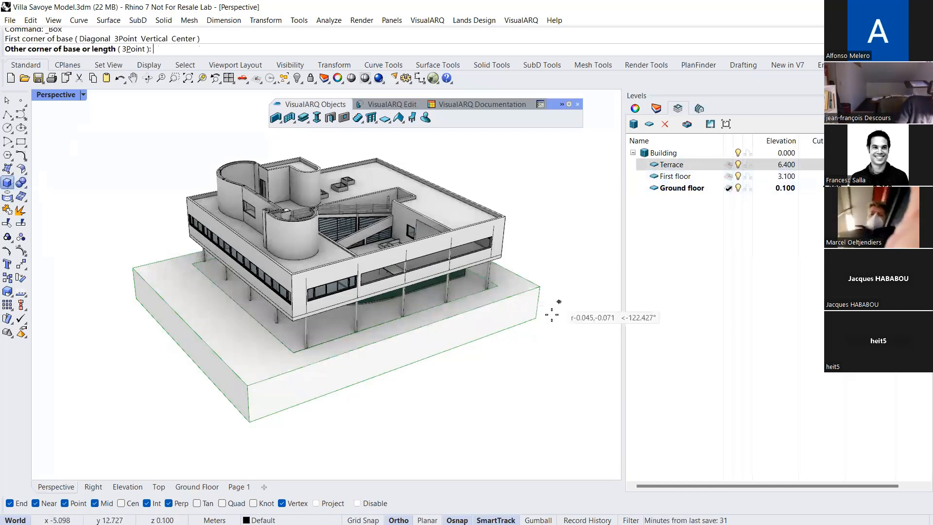
{"action": "left_click", "coordinate": [505, 411]}
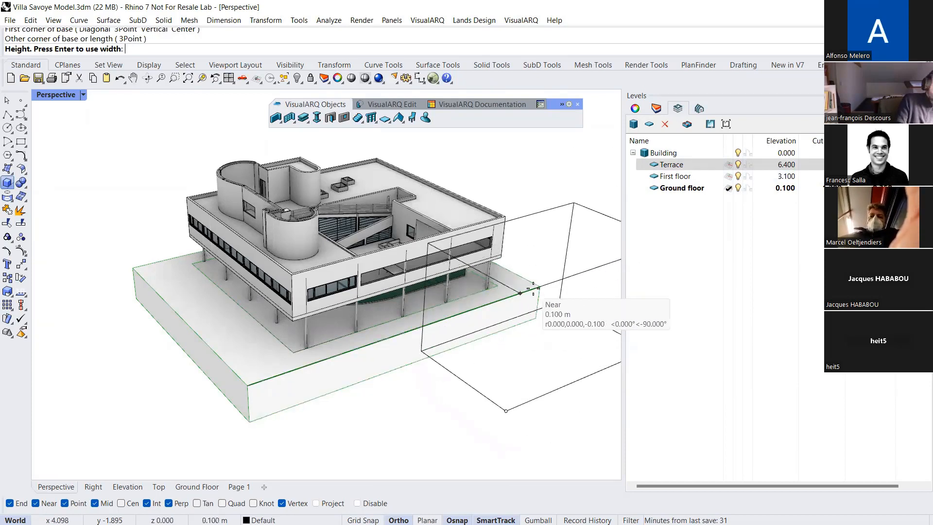
{"action": "left_click", "coordinate": [555, 279]}
{"action": "scroll", "coordinate": [346, 299], "scroll_direction": "down", "scroll_amount": 5}
{"action": "right_click_drag", "start_coordinate": [346, 299], "coordinate": [372, 307]}
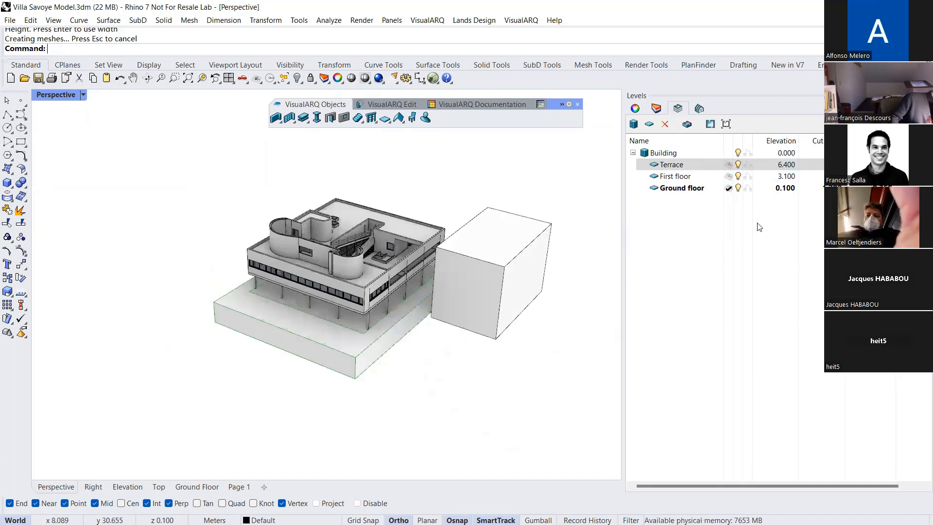
Make the Terrace level active and model a second box about 3.5 m high on it, on the villa's other side
{"action": "left_click", "coordinate": [728, 165]}
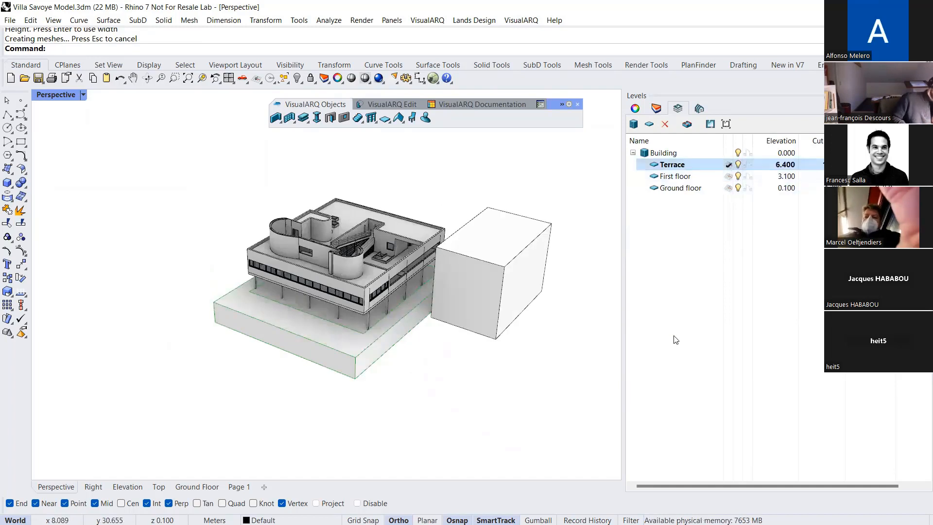
{"action": "left_click", "coordinate": [8, 184]}
{"action": "left_click", "coordinate": [164, 210]}
{"action": "left_click", "coordinate": [132, 280]}
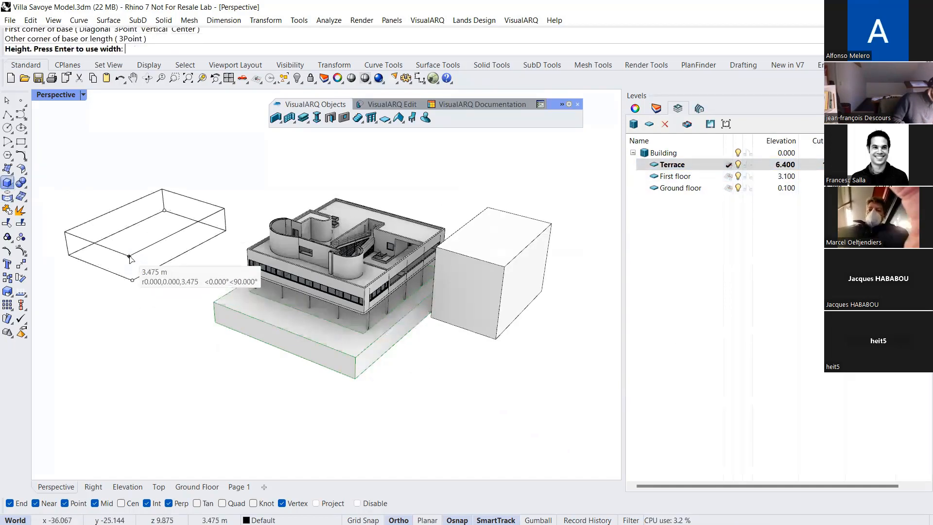
{"action": "left_click", "coordinate": [129, 258]}
{"action": "mouse_move", "coordinate": [188, 223]}
{"action": "right_mouse_down"}
{"action": "mouse_move", "coordinate": [229, 204]}
{"action": "mouse_move", "coordinate": [204, 227]}
{"action": "right_mouse_up"}
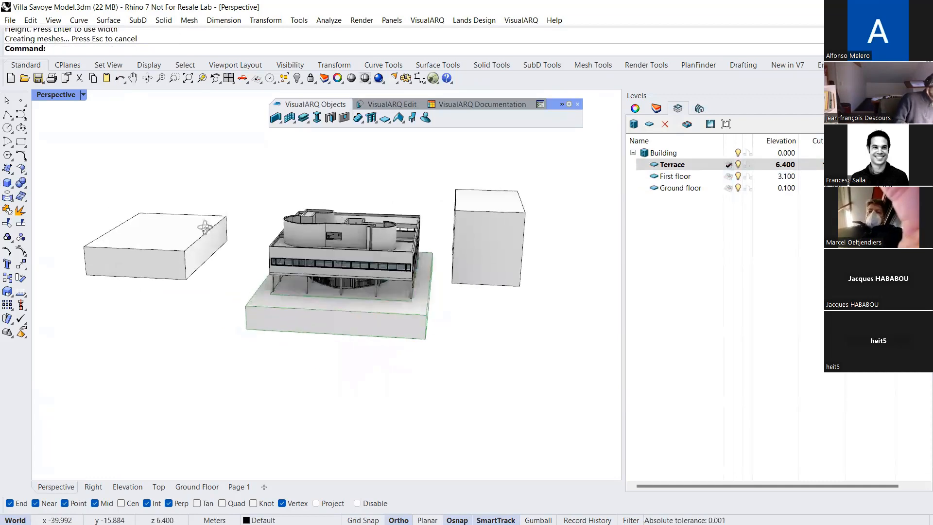
Examine in the Elevation view how the two boxes sit relative to the level lines
{"action": "left_click", "coordinate": [127, 487]}
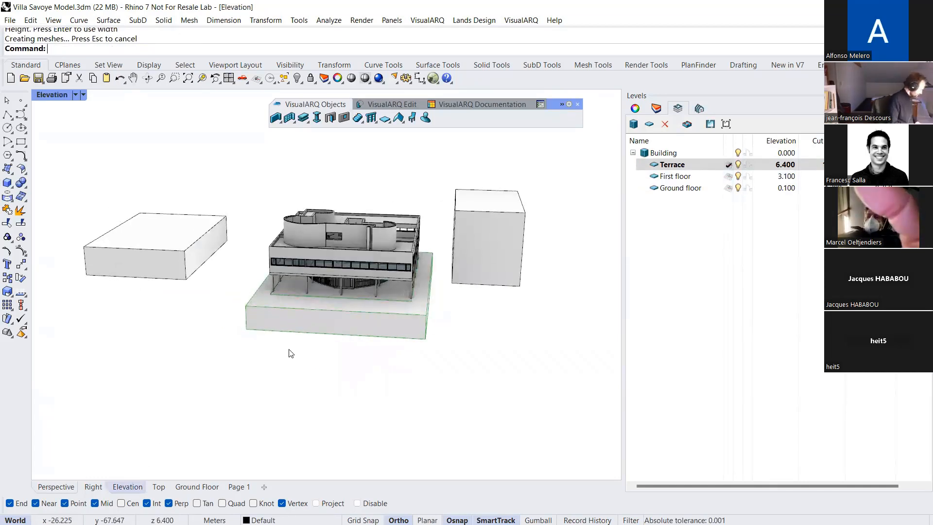
{"action": "scroll", "coordinate": [295, 341], "scroll_direction": "down", "scroll_amount": 6}
{"action": "right_click_drag", "start_coordinate": [400, 305], "coordinate": [374, 289]}
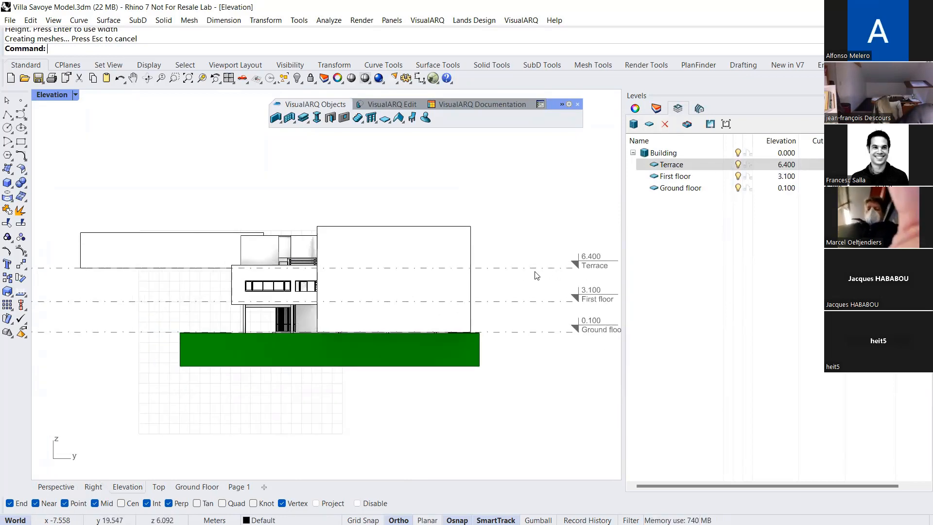
{"action": "mouse_move", "coordinate": [506, 288]}
{"action": "right_mouse_down"}
{"action": "mouse_move", "coordinate": [468, 278]}
{"action": "mouse_move", "coordinate": [520, 288]}
{"action": "right_mouse_up"}
Delete both boxes beside the villa
{"action": "left_click", "coordinate": [194, 236]}
{"action": "key", "text": "Delete"}
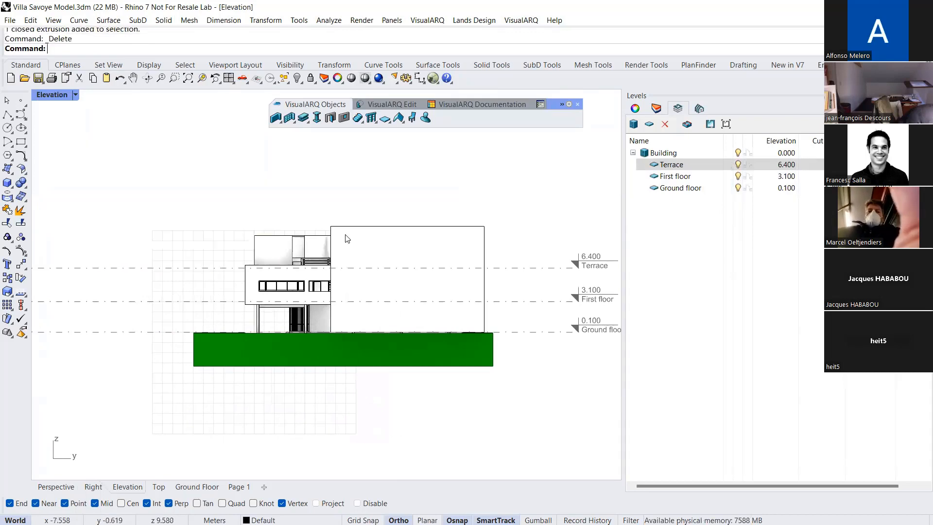
{"action": "scroll", "coordinate": [306, 253], "scroll_direction": "up", "scroll_amount": 3}
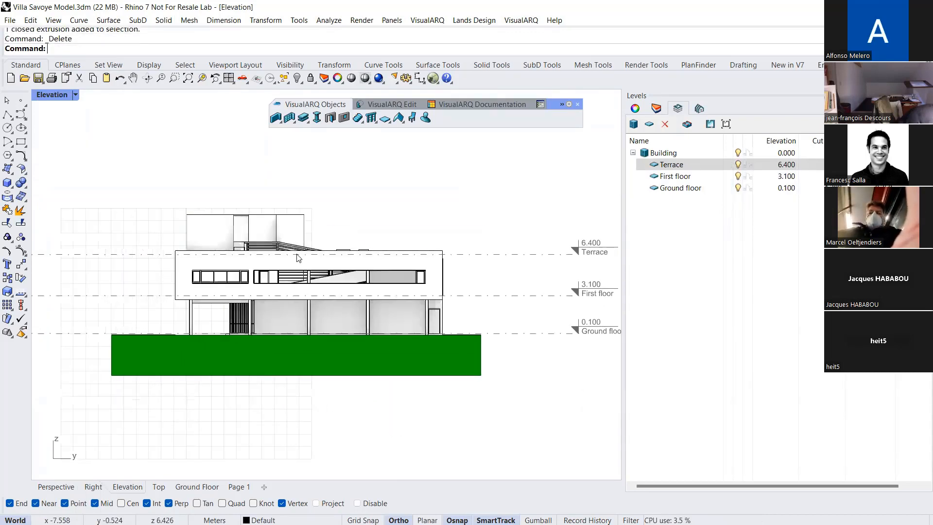
Add a new level to the Building at elevation 12 m and delete that level again
{"action": "left_click", "coordinate": [731, 153]}
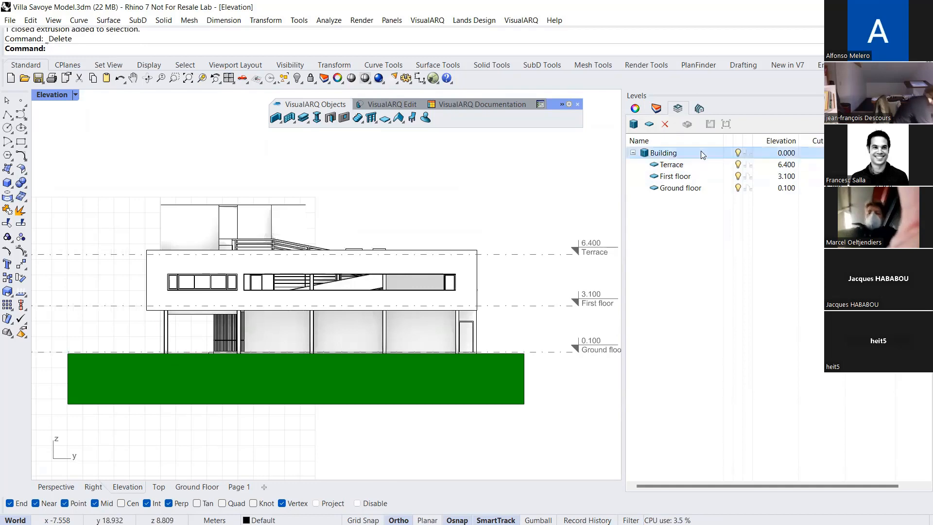
{"action": "left_click", "coordinate": [649, 124]}
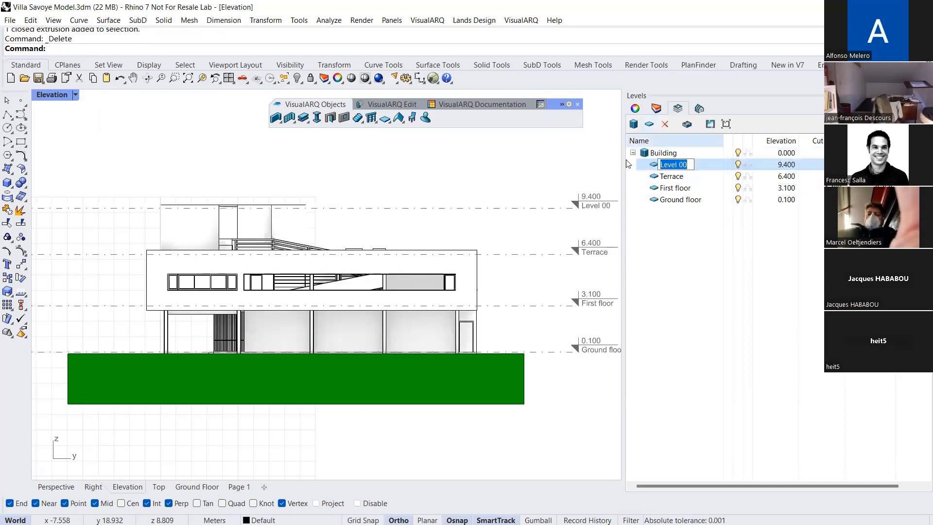
{"action": "scroll", "coordinate": [577, 195], "scroll_direction": "down", "scroll_amount": 1}
{"action": "double_click", "coordinate": [783, 165]}
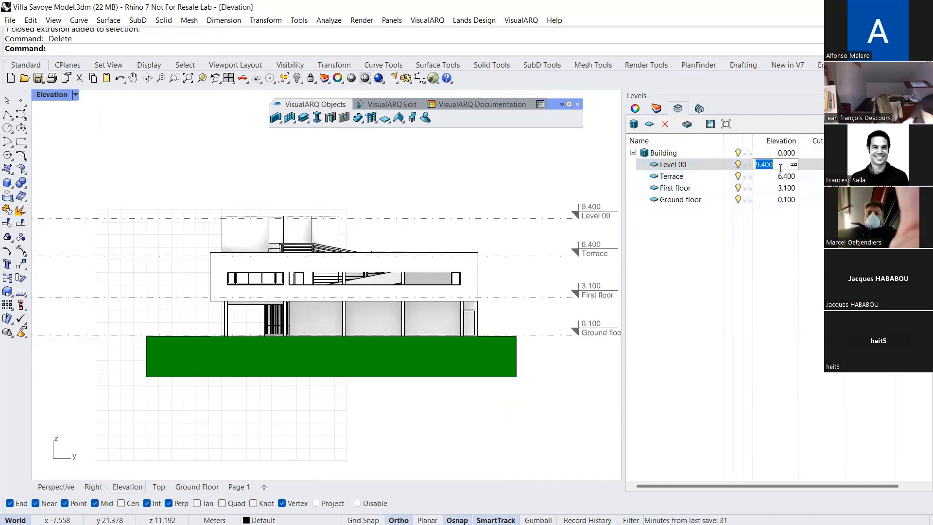
{"action": "type", "text": "12"}
{"action": "key", "text": "Return"}
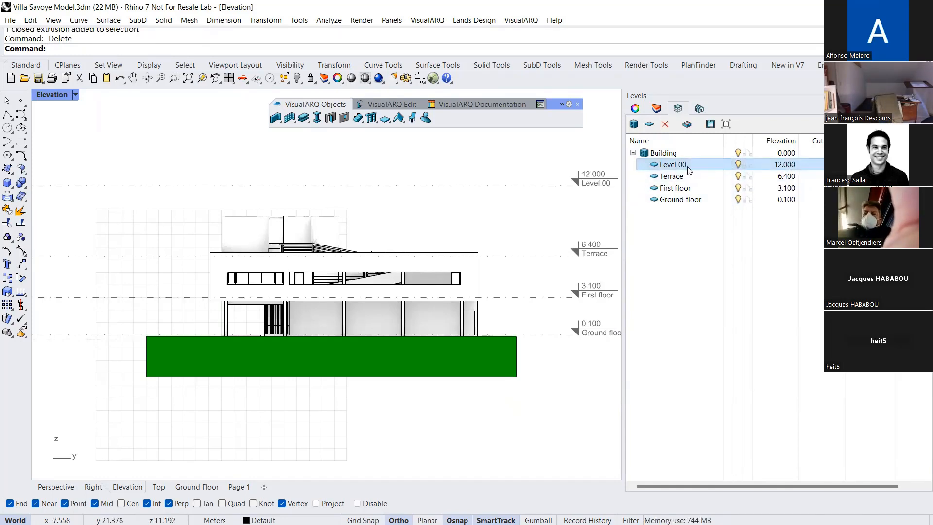
{"action": "left_click", "coordinate": [665, 124]}
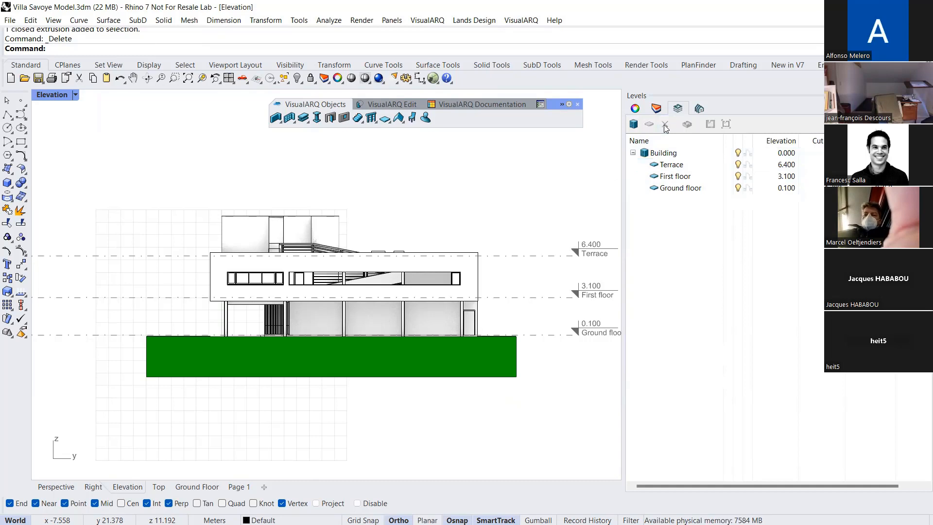
Switch to the Perspective view, make Ground floor the active level and hide the Terrace level
{"action": "right_click_drag", "start_coordinate": [431, 231], "coordinate": [401, 236]}
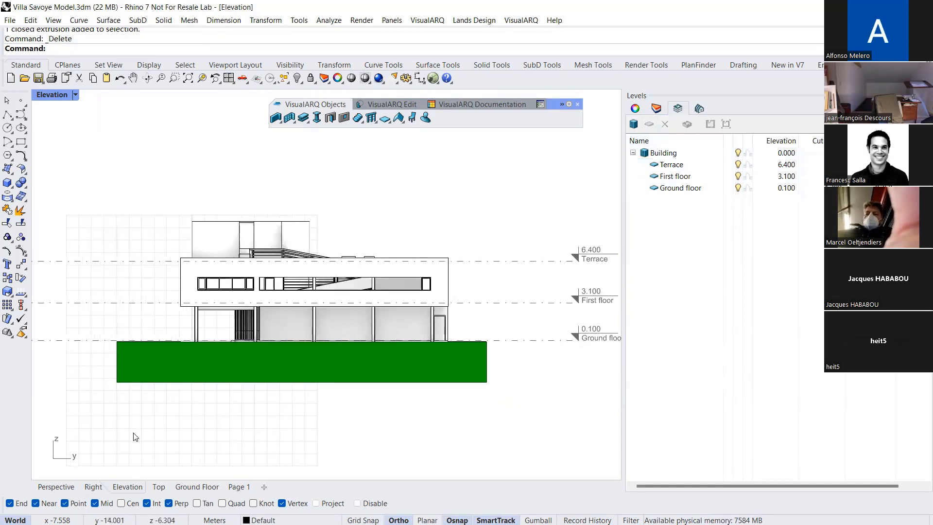
{"action": "left_click", "coordinate": [68, 490]}
{"action": "right_click_drag", "start_coordinate": [301, 380], "coordinate": [381, 370]}
{"action": "scroll", "coordinate": [367, 209], "scroll_direction": "up", "scroll_amount": 4}
{"action": "right_click_drag", "start_coordinate": [366, 209], "coordinate": [361, 238]}
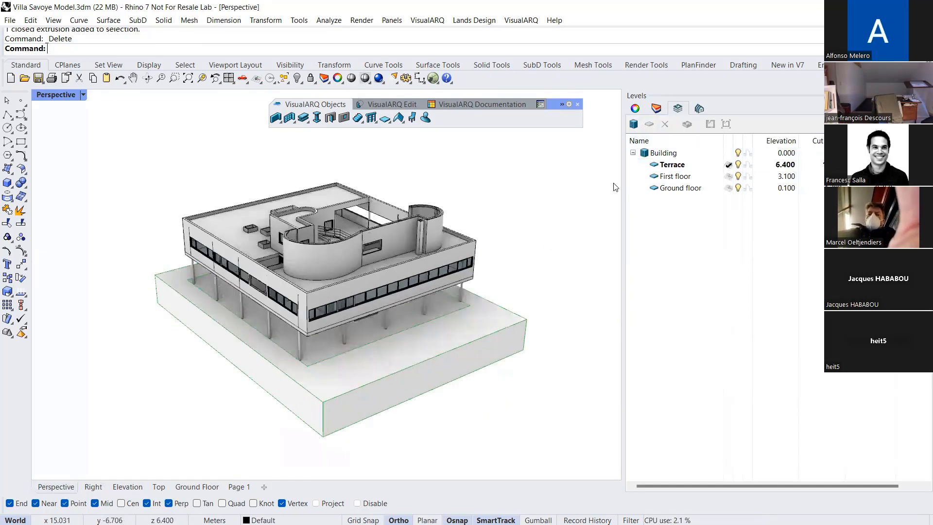
{"action": "left_click", "coordinate": [728, 189]}
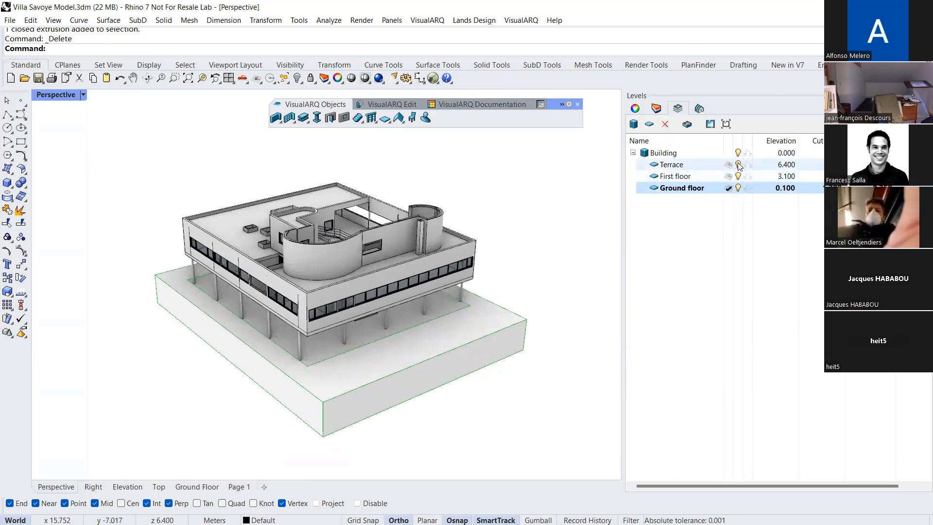
{"action": "left_click", "coordinate": [738, 164]}
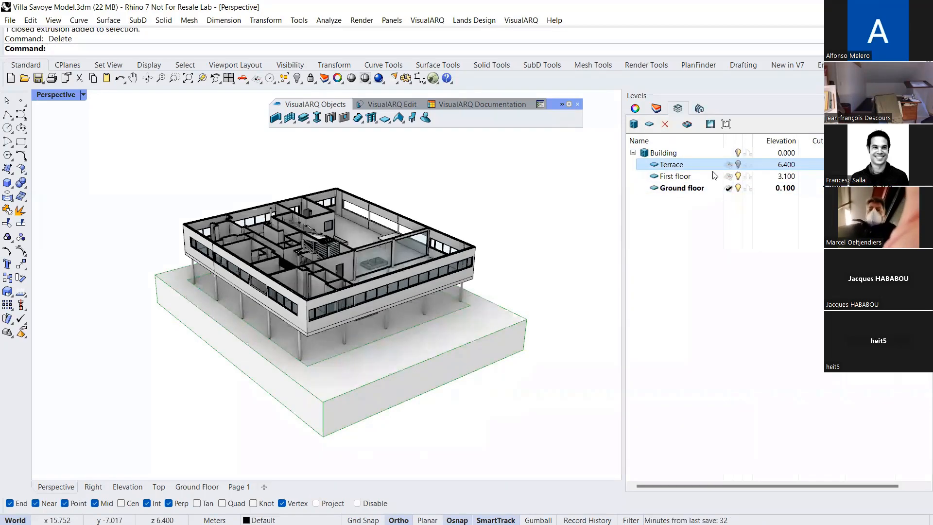
Examine the first floor's interior with the Terrace hidden, especially the ramp, the spiral stair and the glazed wall
{"action": "scroll", "coordinate": [394, 239], "scroll_direction": "up", "scroll_amount": 2}
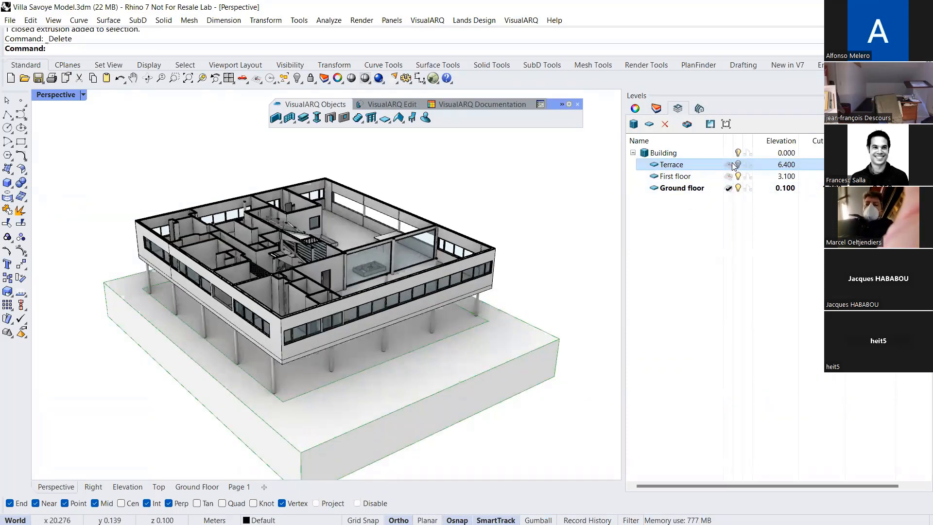
{"action": "left_click", "coordinate": [778, 165]}
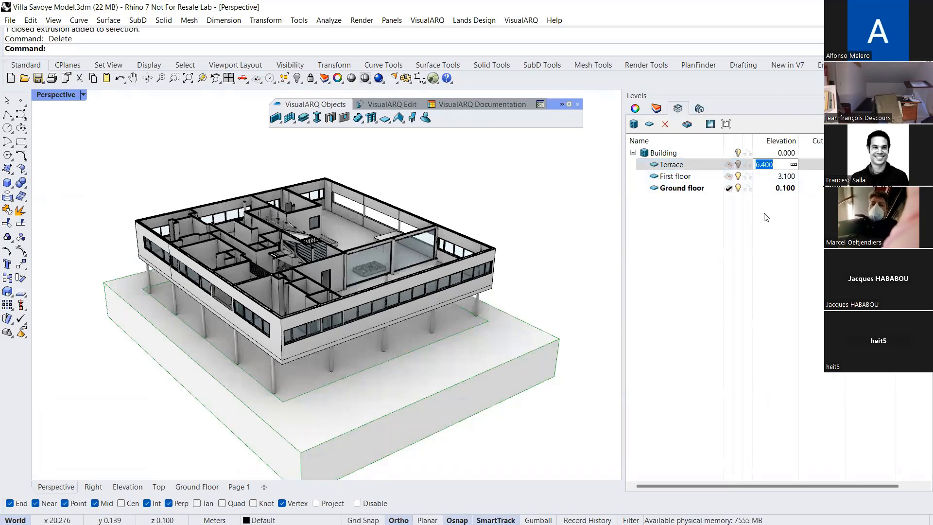
{"action": "right_click_drag", "start_coordinate": [424, 240], "coordinate": [345, 255]}
{"action": "scroll", "coordinate": [343, 272], "scroll_direction": "up", "scroll_amount": 2}
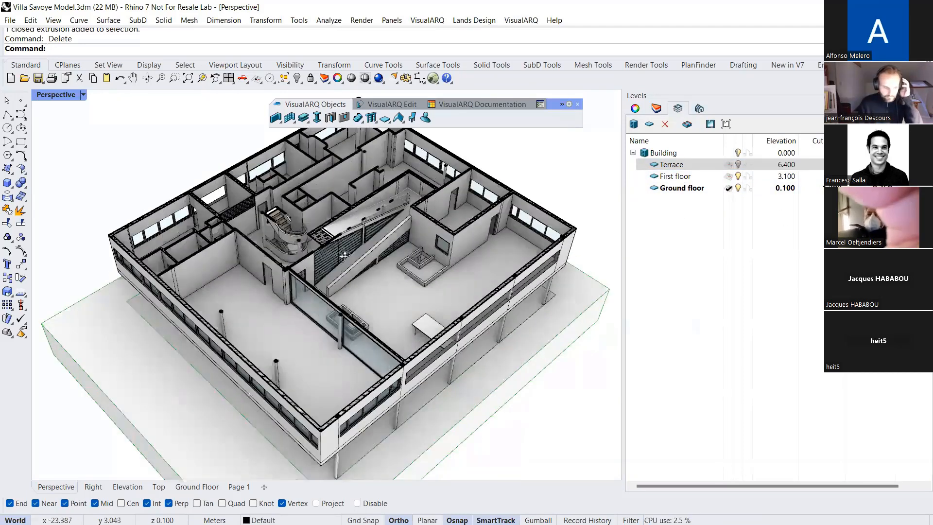
{"action": "scroll", "coordinate": [342, 273], "scroll_direction": "up", "scroll_amount": 6}
{"action": "right_click_drag", "start_coordinate": [349, 292], "coordinate": [241, 258]}
{"action": "scroll", "coordinate": [253, 265], "scroll_direction": "up", "scroll_amount": 5}
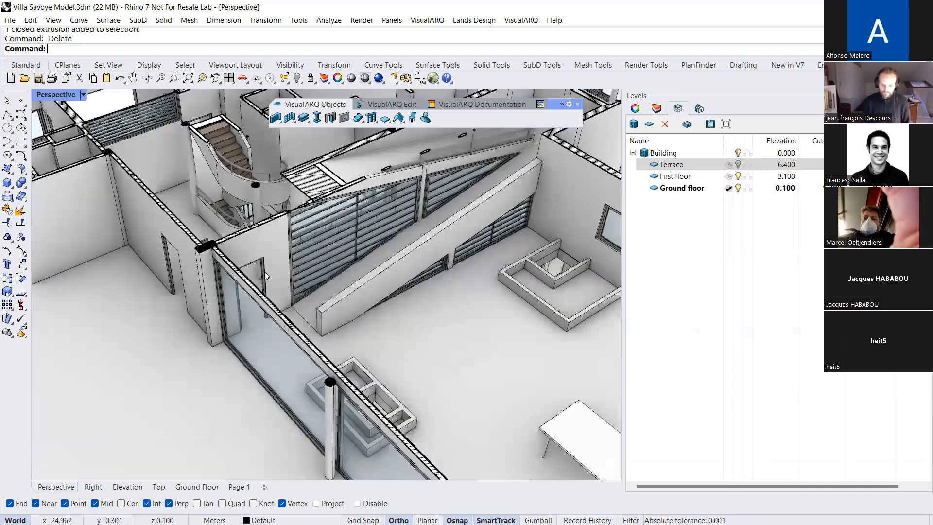
{"action": "left_click_drag", "start_coordinate": [279, 287], "coordinate": [303, 297]}
{"action": "scroll", "coordinate": [299, 293], "scroll_direction": "down", "scroll_amount": 3}
{"action": "scroll", "coordinate": [298, 293], "scroll_direction": "down", "scroll_amount": 2}
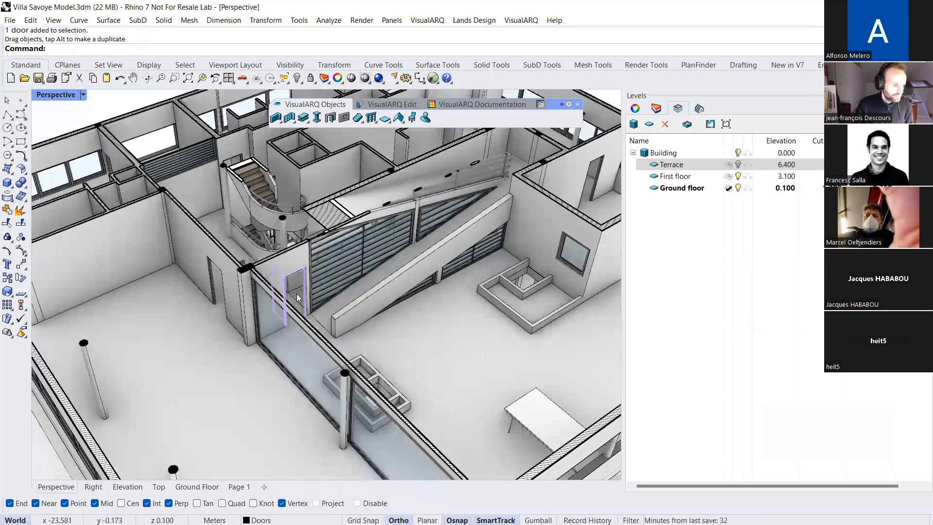
{"action": "key", "text": "Escape"}
{"action": "scroll", "coordinate": [295, 291], "scroll_direction": "down", "scroll_amount": 4}
{"action": "scroll", "coordinate": [303, 274], "scroll_direction": "down", "scroll_amount": 2}
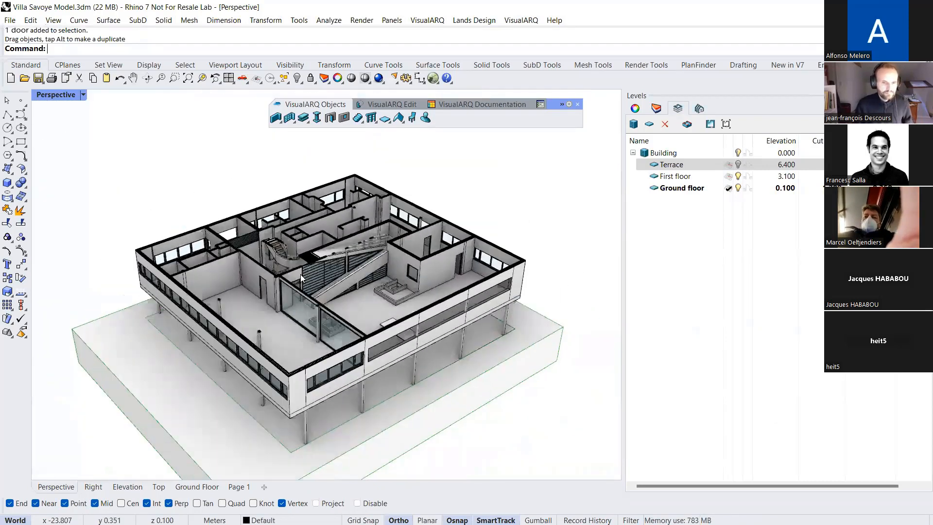
{"action": "scroll", "coordinate": [317, 325], "scroll_direction": "up", "scroll_amount": 1}
{"action": "scroll", "coordinate": [313, 312], "scroll_direction": "up", "scroll_amount": 2}
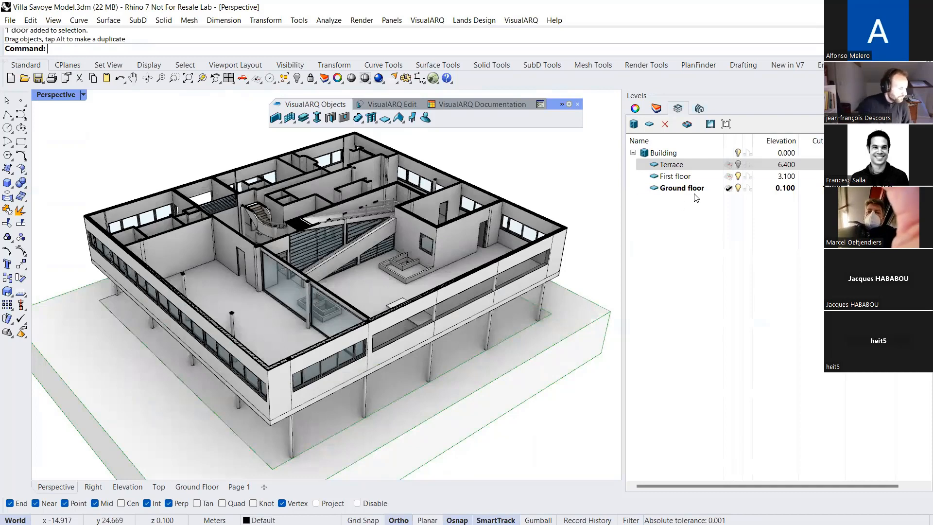
Turn on the cut plane of the First floor level in the Perspective view
{"action": "left_click", "coordinate": [709, 177]}
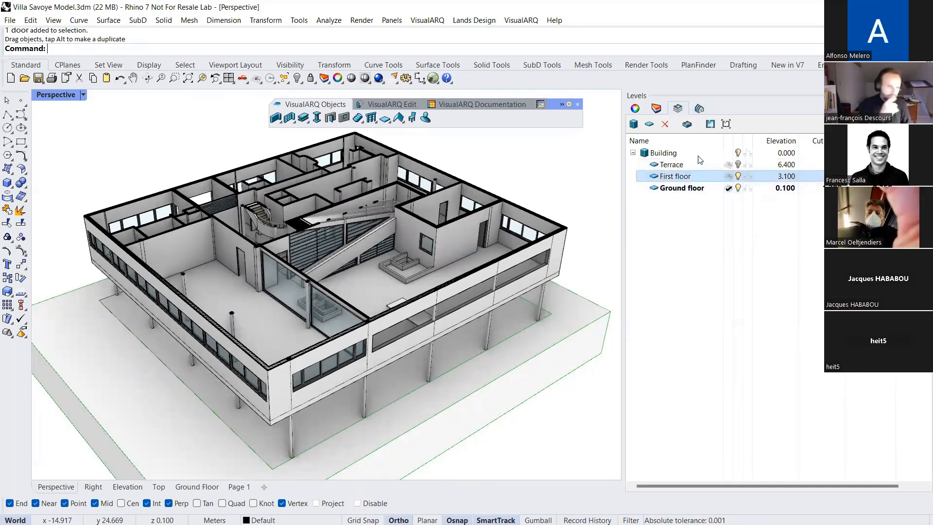
{"action": "left_click", "coordinate": [687, 124]}
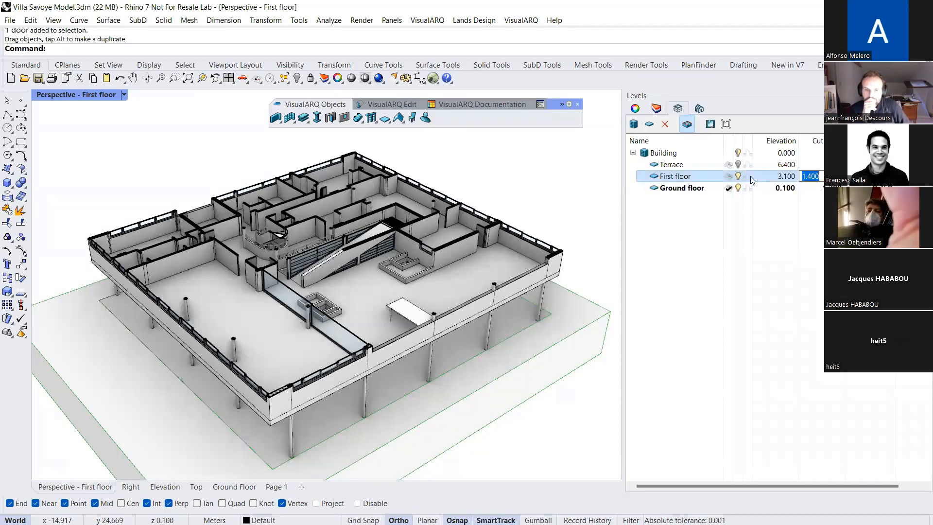
{"action": "left_click", "coordinate": [556, 184]}
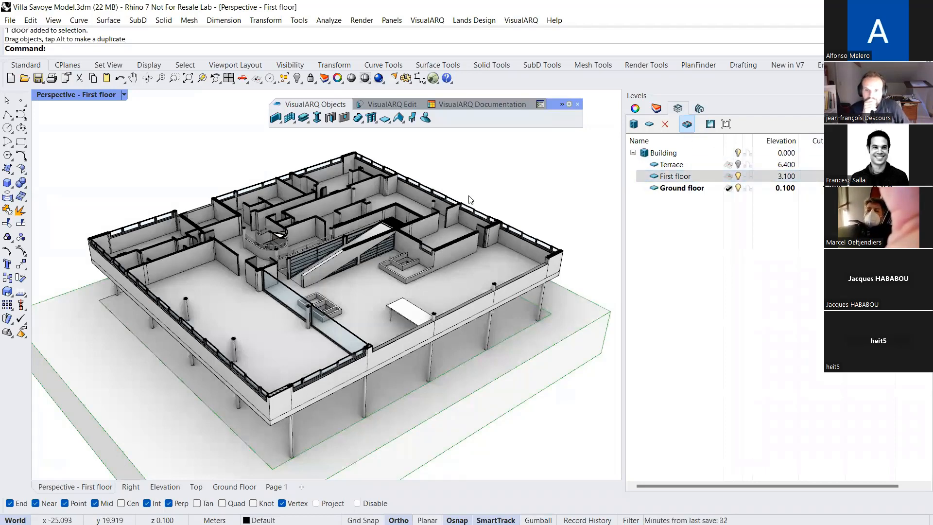
In the Top view, make First floor the active level and turn on its cut plane
{"action": "left_click", "coordinate": [195, 487]}
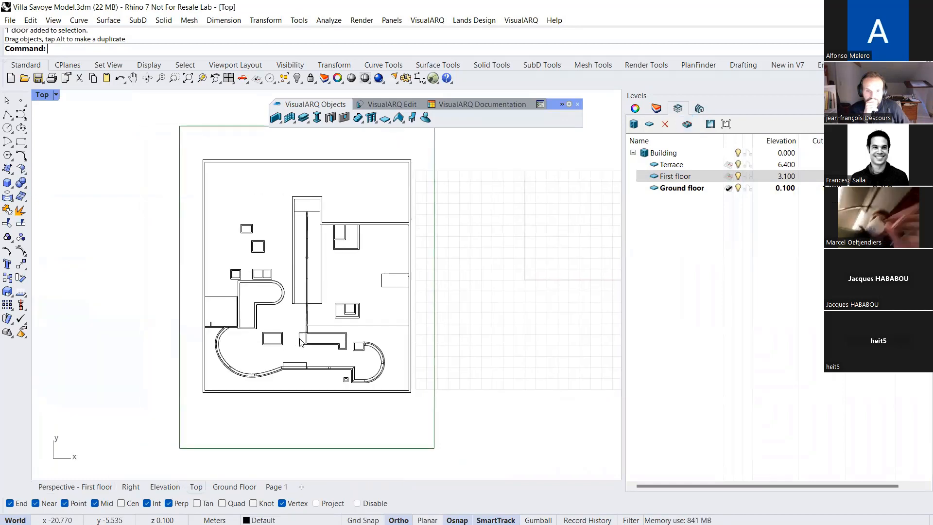
{"action": "double_click", "coordinate": [707, 177]}
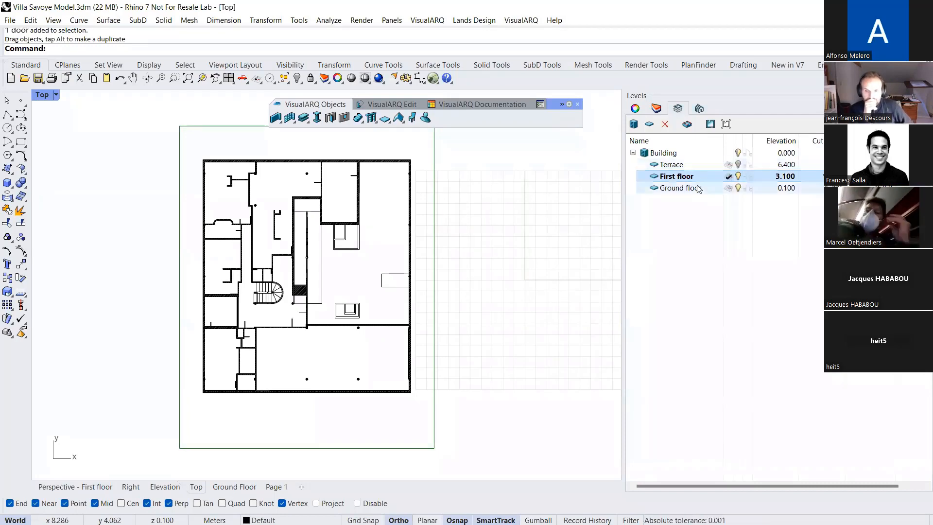
{"action": "left_click", "coordinate": [688, 124]}
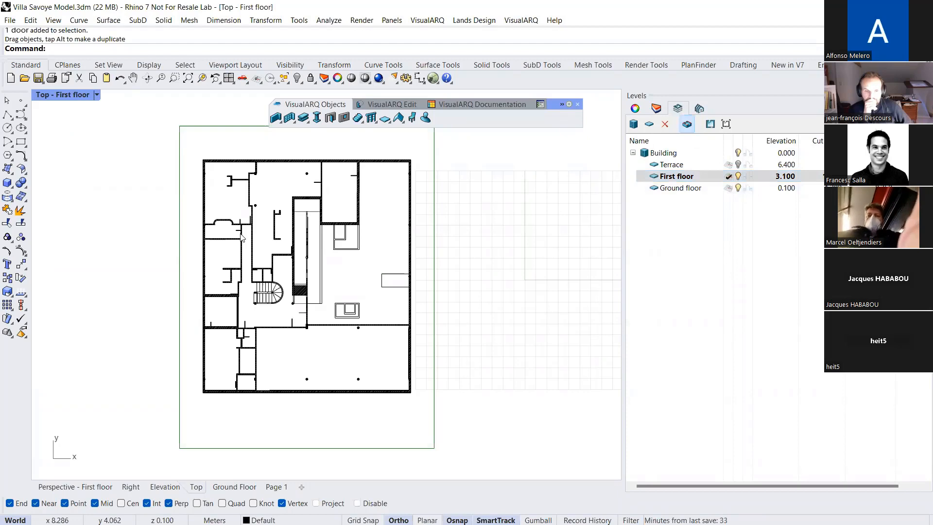
Examine how doors, hatched walls and columns are represented in the First floor plan
{"action": "scroll", "coordinate": [240, 224], "scroll_direction": "up", "scroll_amount": 8}
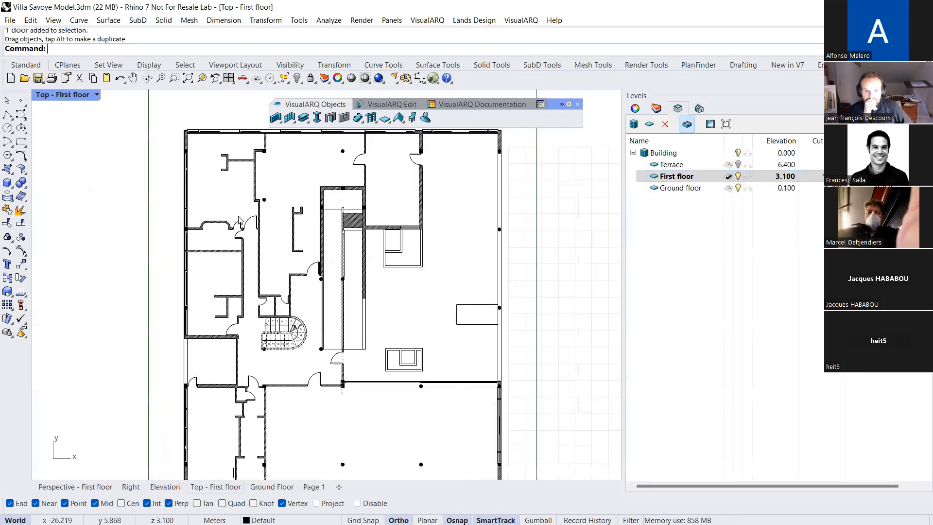
{"action": "right_click_drag", "start_coordinate": [264, 238], "coordinate": [257, 257]}
{"action": "scroll", "coordinate": [235, 317], "scroll_direction": "up", "scroll_amount": 5}
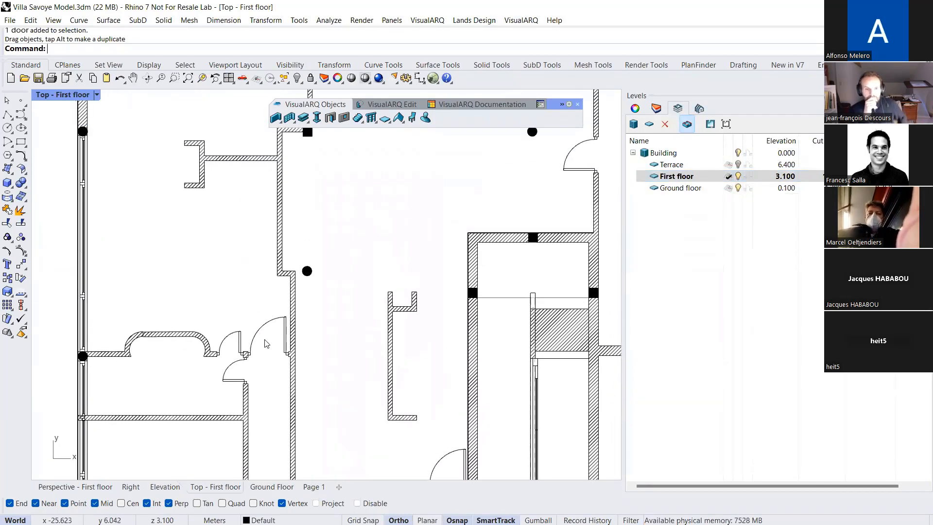
{"action": "left_click_drag", "start_coordinate": [235, 317], "coordinate": [275, 372]}
{"action": "scroll", "coordinate": [268, 362], "scroll_direction": "down", "scroll_amount": 6}
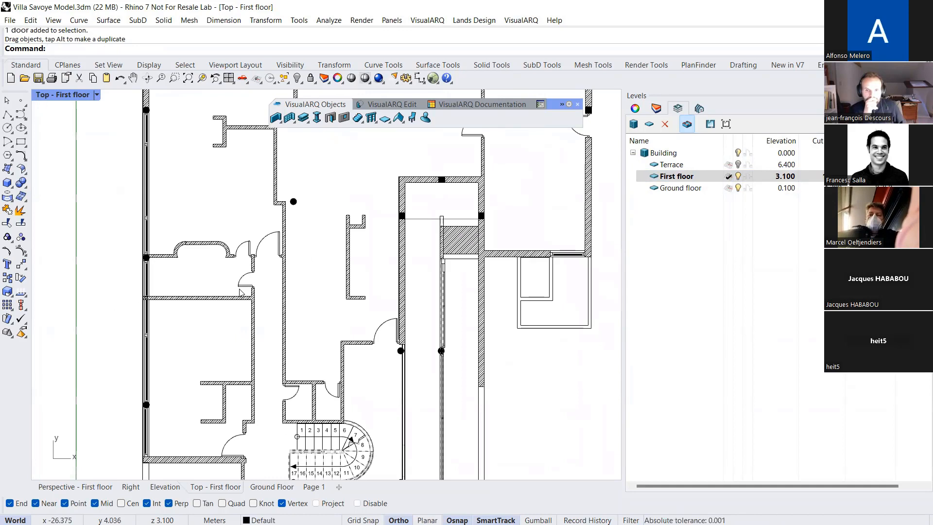
{"action": "scroll", "coordinate": [240, 292], "scroll_direction": "up", "scroll_amount": 3}
{"action": "scroll", "coordinate": [246, 286], "scroll_direction": "up", "scroll_amount": 2}
{"action": "left_click_drag", "start_coordinate": [230, 252], "coordinate": [275, 288]}
{"action": "left_click_drag", "start_coordinate": [232, 246], "coordinate": [223, 291]}
{"action": "scroll", "coordinate": [259, 319], "scroll_direction": "down", "scroll_amount": 2}
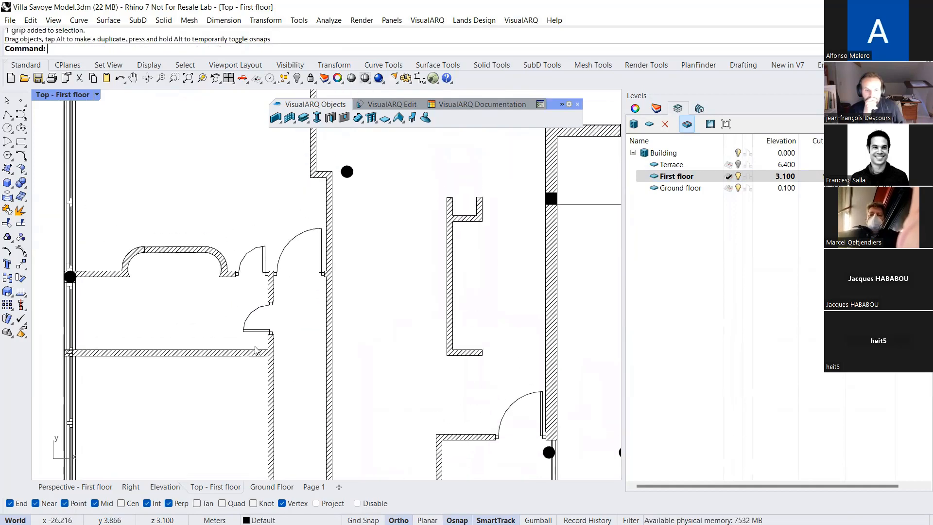
Tilt the cut First floor plan to inspect it in 3D and reset it to the plan view
{"action": "right_click_drag", "start_coordinate": [291, 320], "coordinate": [710, 127], "text": "ctrl+shift"}
{"action": "scroll", "coordinate": [298, 265], "scroll_direction": "down", "scroll_amount": 4}
{"action": "left_click", "coordinate": [710, 124]}
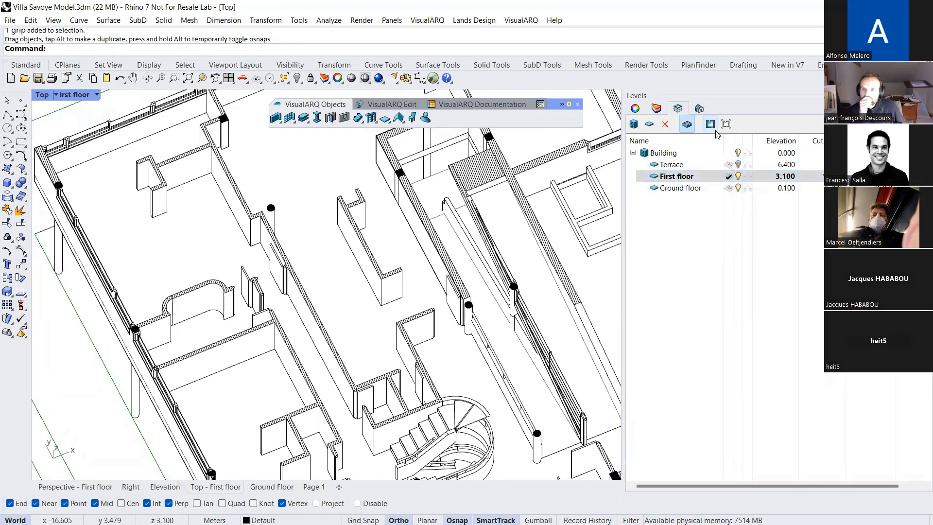
{"action": "scroll", "coordinate": [307, 290], "scroll_direction": "down", "scroll_amount": 6}
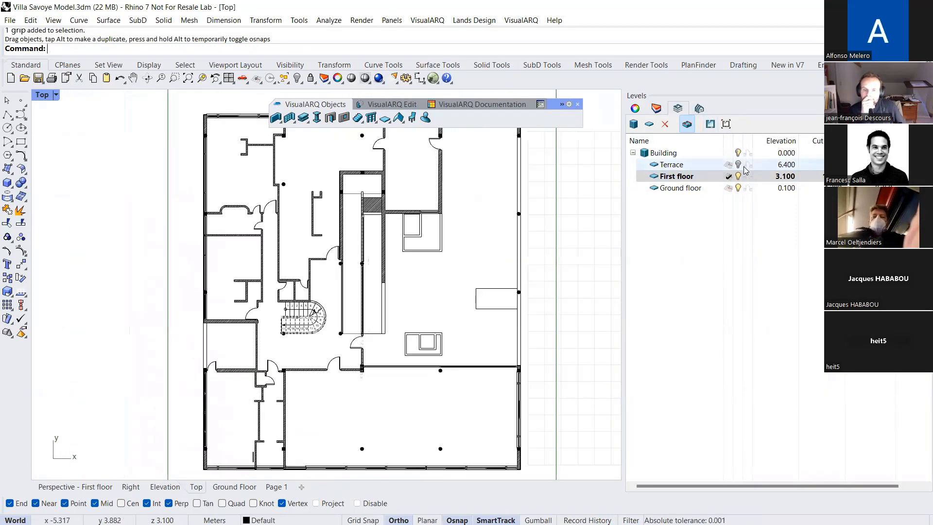
Make Ground floor the active level in the Top view and overlay the First floor plan on it
{"action": "left_click", "coordinate": [699, 190]}
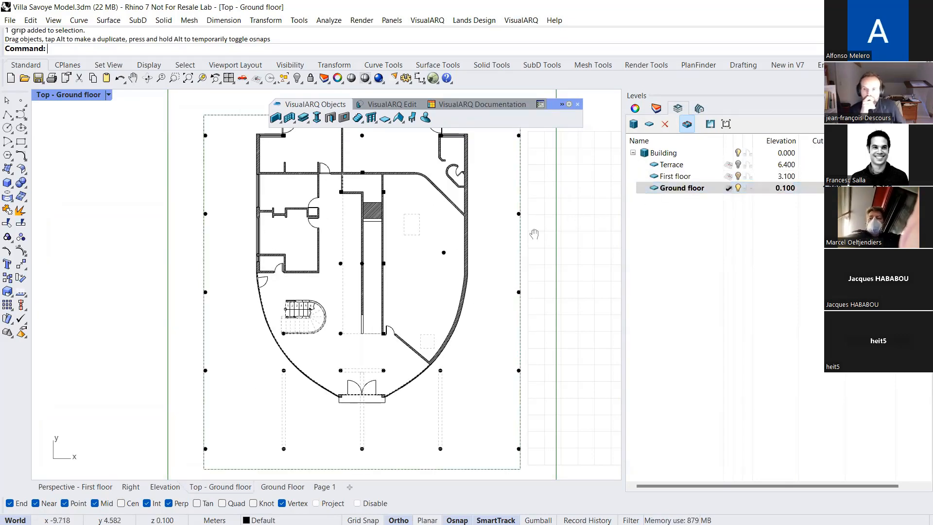
{"action": "left_click", "coordinate": [747, 181]}
{"action": "left_click", "coordinate": [747, 177]}
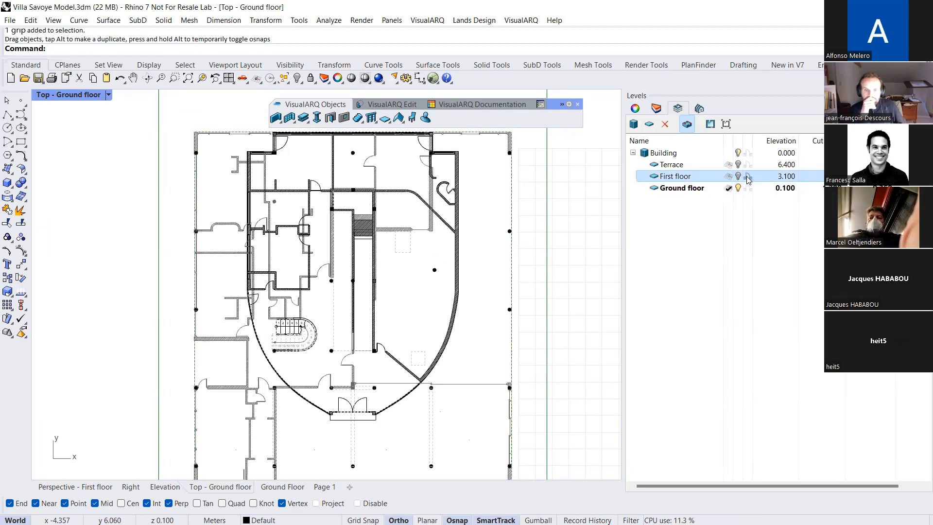
Check the building's level heights in the Right view and return to the Ground floor plan
{"action": "right_click_drag", "start_coordinate": [314, 233], "coordinate": [320, 193]}
{"action": "left_click", "coordinate": [131, 487]}
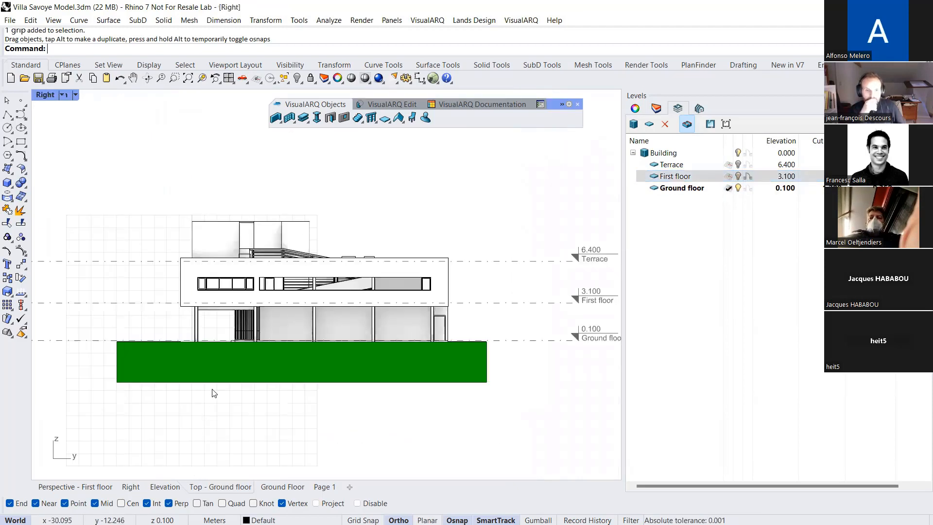
{"action": "left_click", "coordinate": [220, 487]}
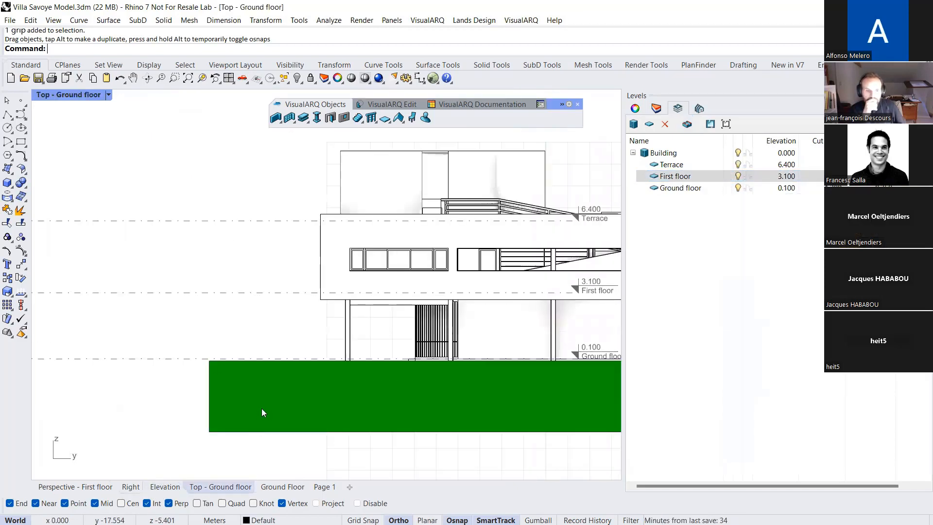
{"action": "right_click_drag", "start_coordinate": [201, 430], "coordinate": [196, 410]}
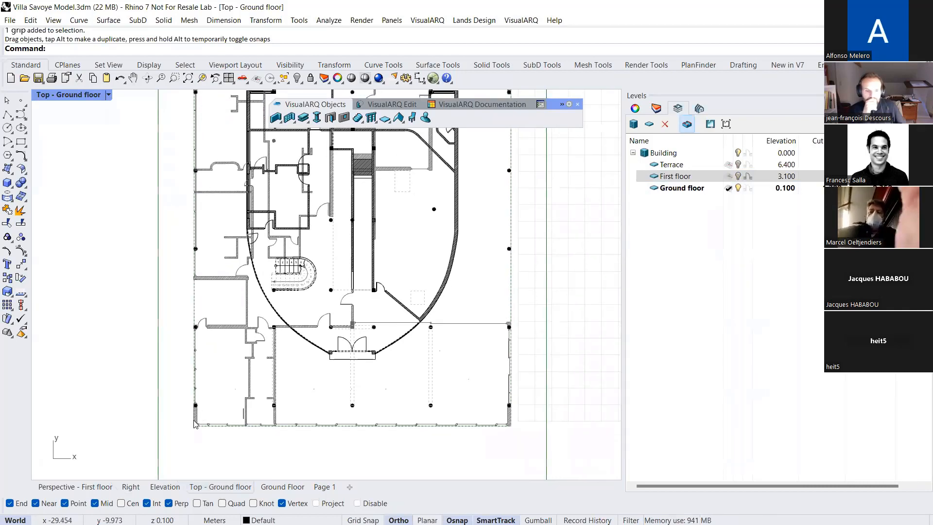
Overlay the Terrace level on the Ground floor plan, and turn off both the First floor and Terrace overlays
{"action": "left_click", "coordinate": [748, 165]}
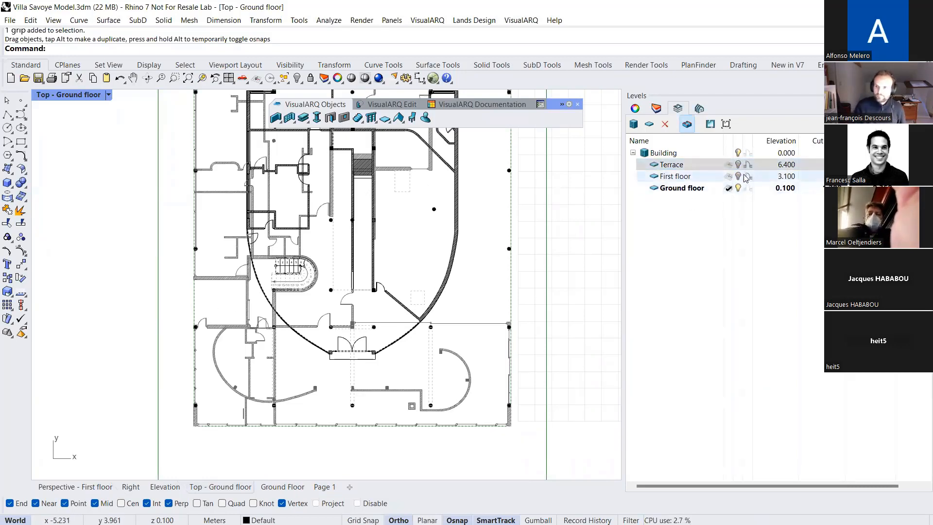
{"action": "left_click", "coordinate": [748, 175]}
{"action": "left_click", "coordinate": [747, 164]}
{"action": "right_click_drag", "start_coordinate": [506, 216], "coordinate": [450, 260]}
{"action": "scroll", "coordinate": [486, 243], "scroll_direction": "down", "scroll_amount": 2}
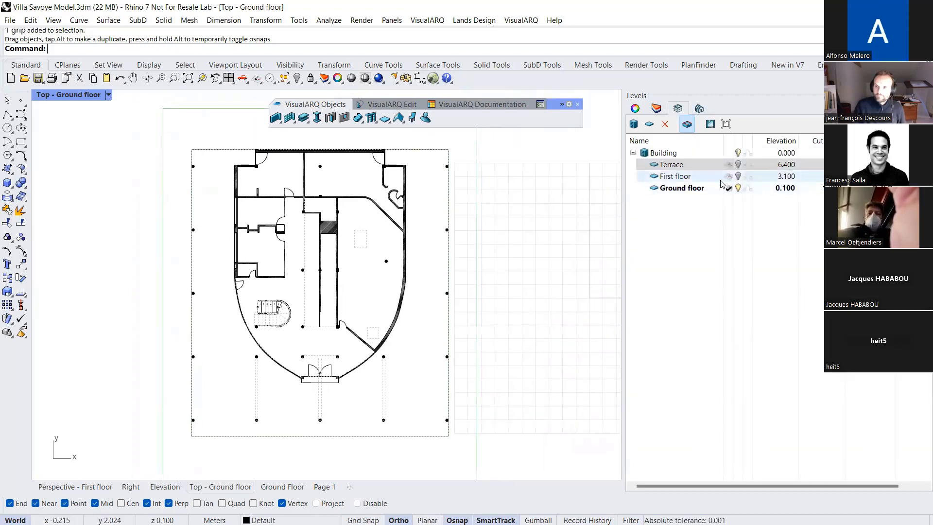
Draw a straight Arrow-style section cutting line across the villa in the Perspective view, with object snaps disabled
{"action": "left_click", "coordinate": [75, 487]}
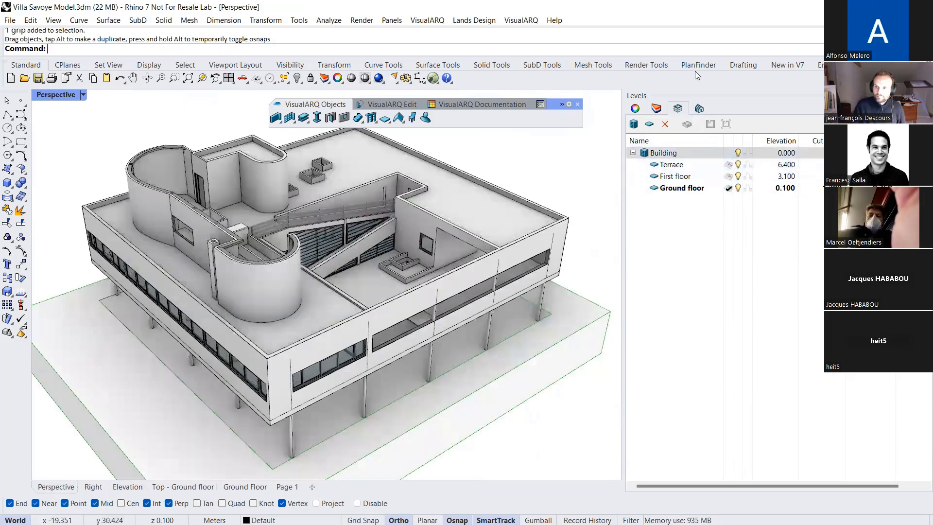
{"action": "left_click", "coordinate": [701, 109]}
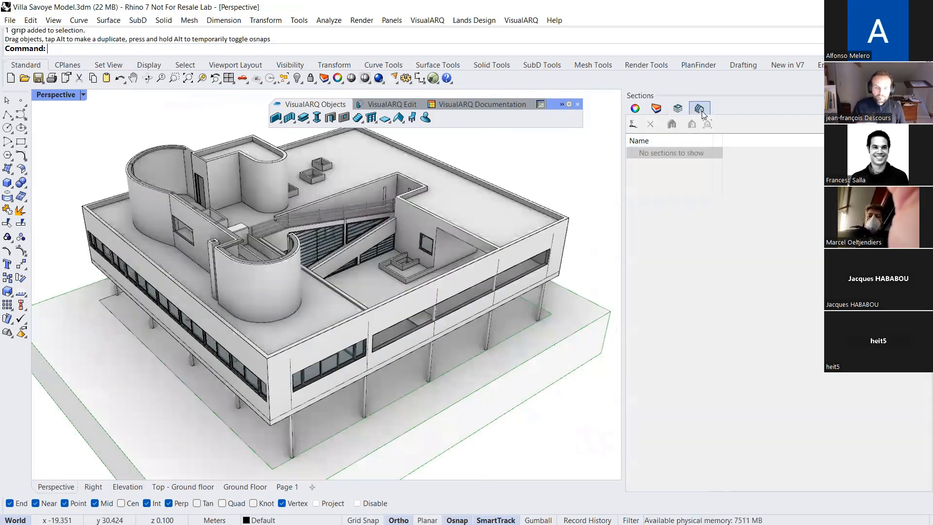
{"action": "left_click", "coordinate": [633, 125]}
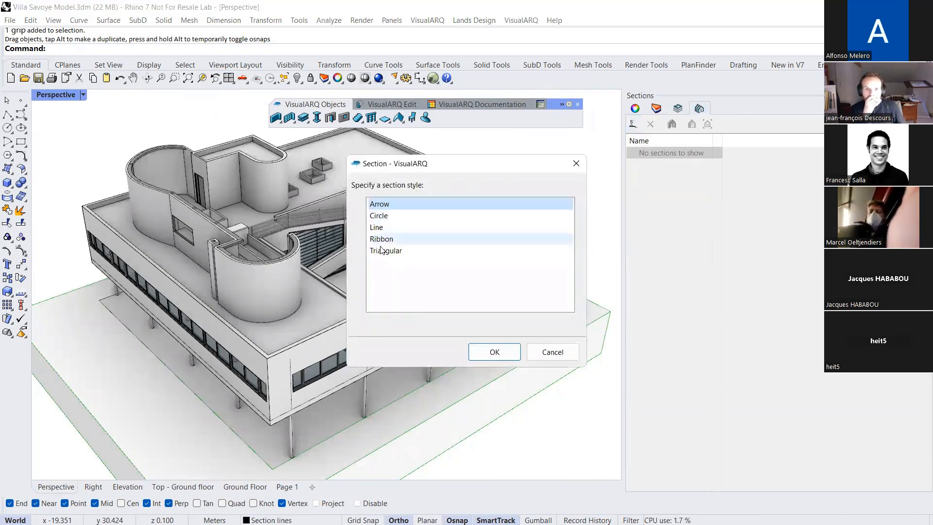
{"action": "left_click", "coordinate": [492, 351]}
{"action": "scroll", "coordinate": [272, 396], "scroll_direction": "down", "scroll_amount": 1}
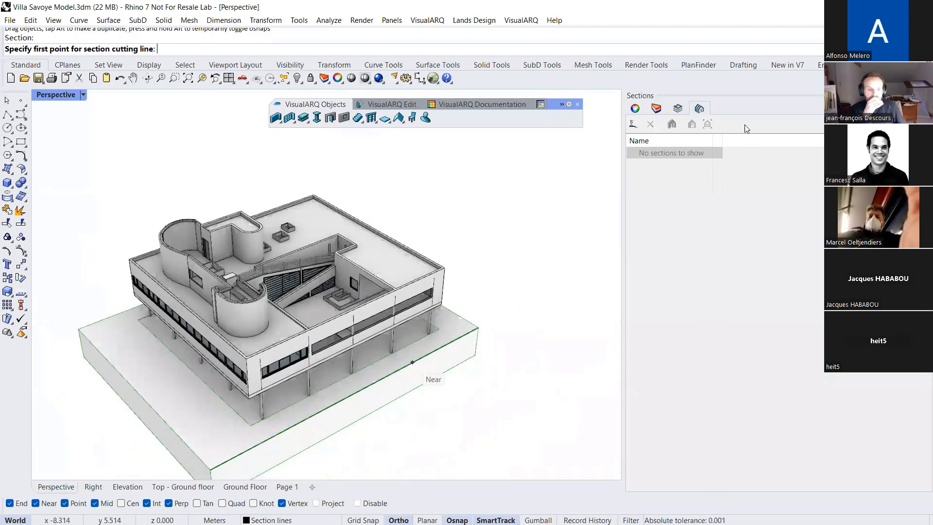
{"action": "left_click", "coordinate": [679, 109]}
{"action": "left_click", "coordinate": [699, 110]}
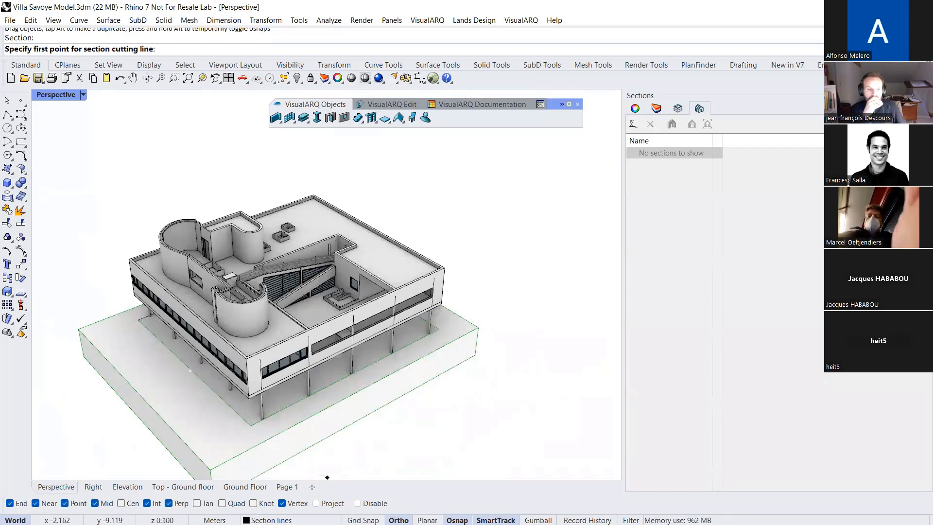
{"action": "left_click", "coordinate": [358, 504]}
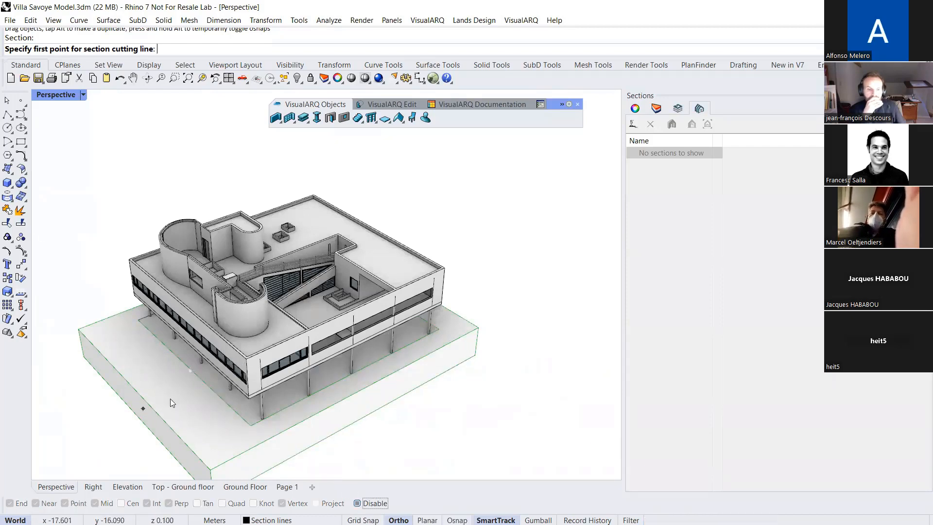
{"action": "left_click", "coordinate": [143, 408]}
{"action": "left_click", "coordinate": [461, 267]}
{"action": "right_click", "coordinate": [461, 268]}
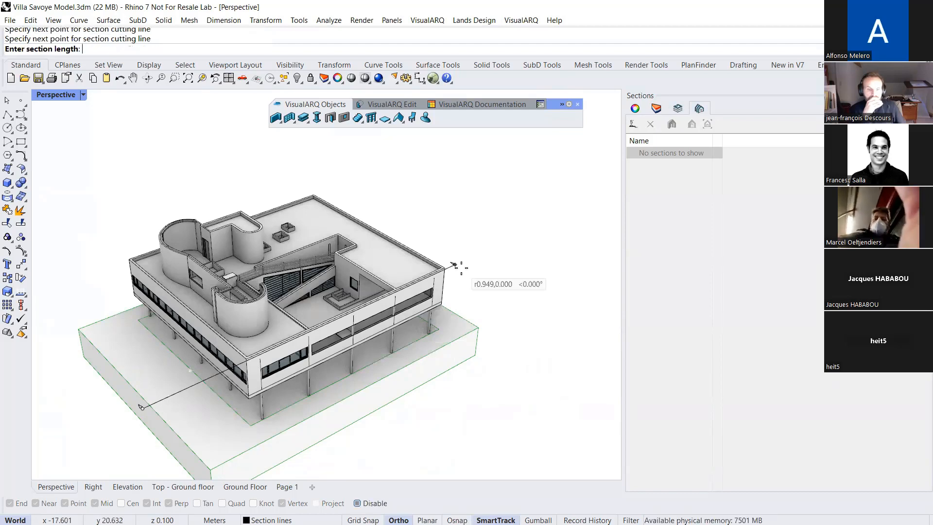
Extend the section depth about 24 m to cover the villa and set its reference text to s1
{"action": "scroll", "coordinate": [461, 268], "scroll_direction": "down", "scroll_amount": 4}
{"action": "scroll", "coordinate": [176, 289], "scroll_direction": "up", "scroll_amount": 2}
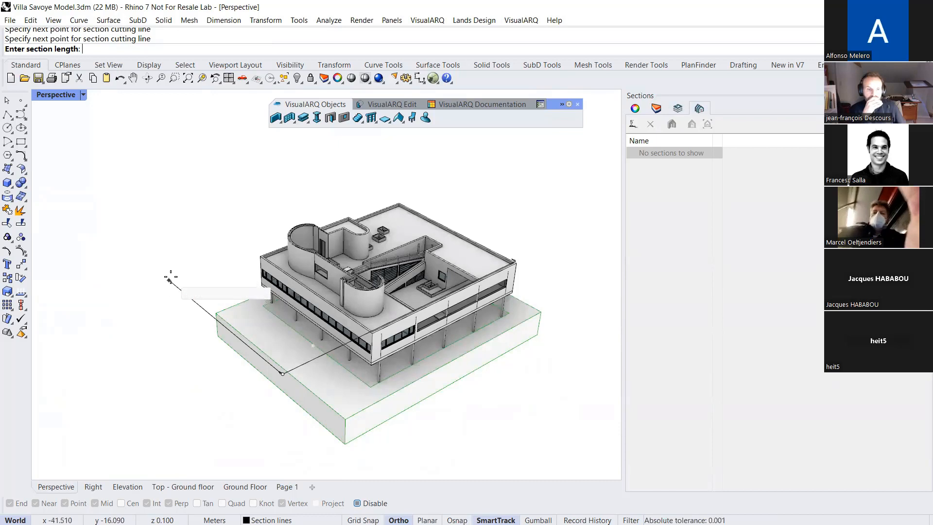
{"action": "left_click", "coordinate": [170, 278]}
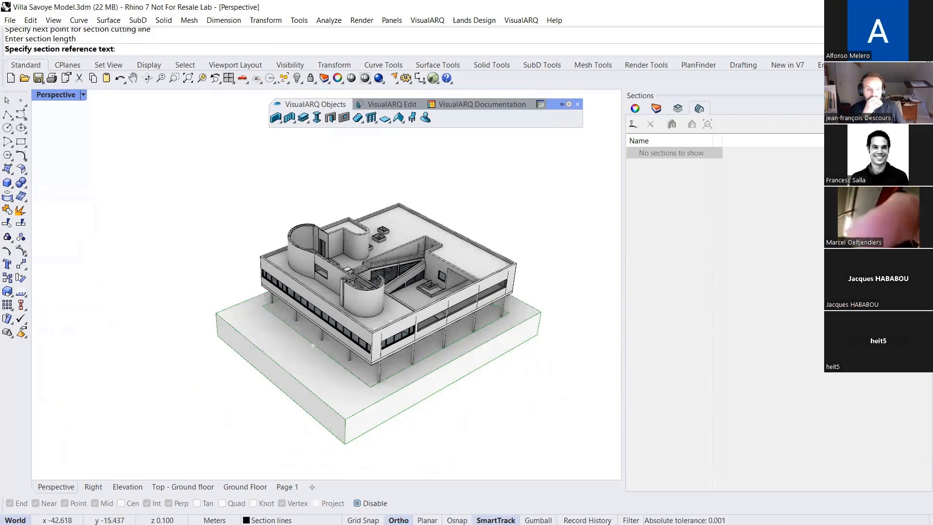
{"action": "type", "text": "s1"}
{"action": "key", "text": "Return"}
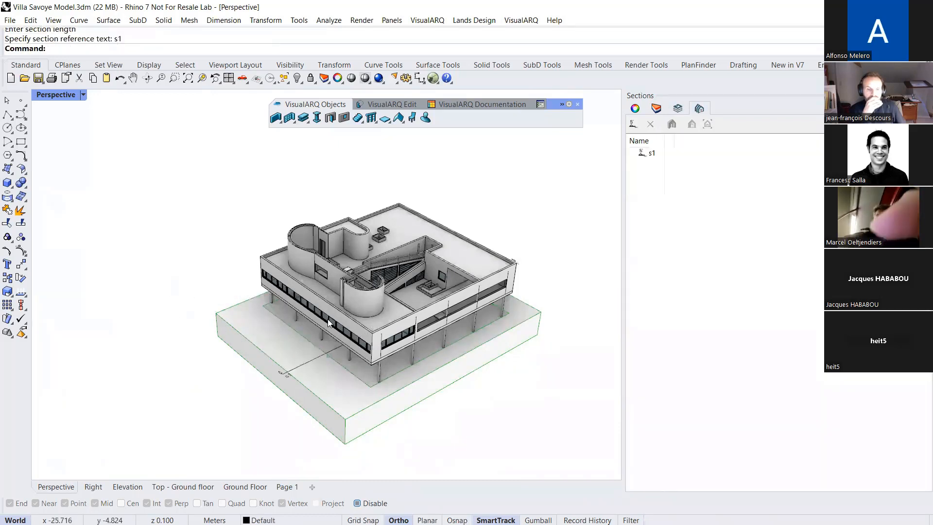
Select the s1 section line and inspect its dotted depth boundary around the villa from several angles
{"action": "scroll", "coordinate": [318, 347], "scroll_direction": "up", "scroll_amount": 1}
{"action": "left_click", "coordinate": [249, 364]}
{"action": "right_click_drag", "start_coordinate": [262, 378], "coordinate": [290, 278]}
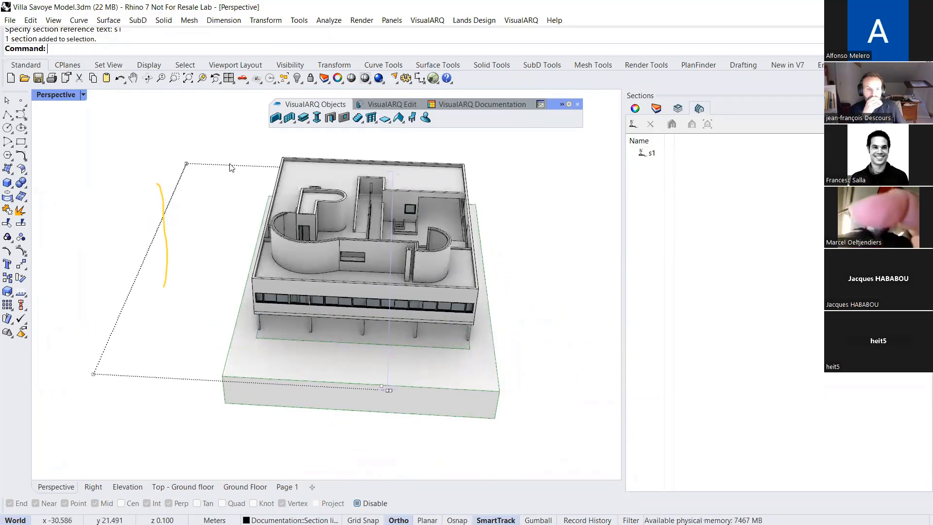
{"action": "right_click_drag", "start_coordinate": [357, 294], "coordinate": [196, 273]}
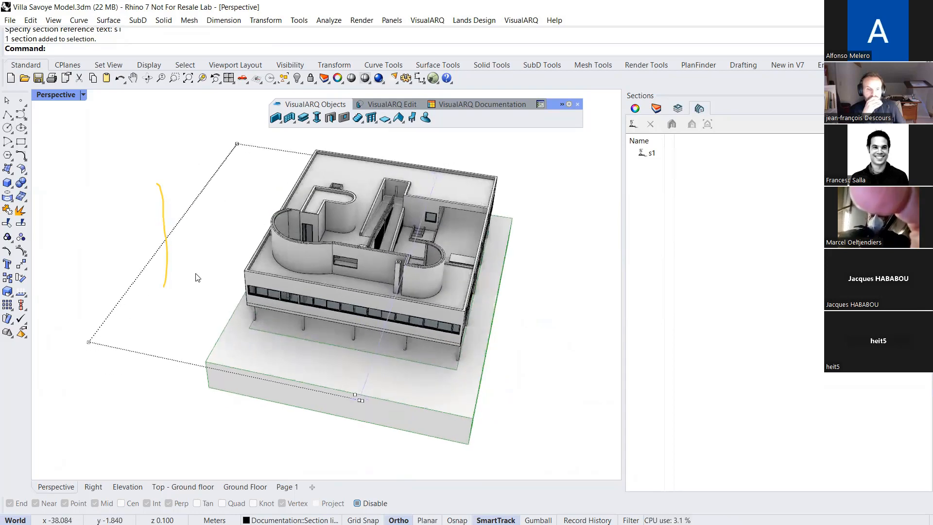
{"action": "right_click_drag", "start_coordinate": [436, 277], "coordinate": [427, 259]}
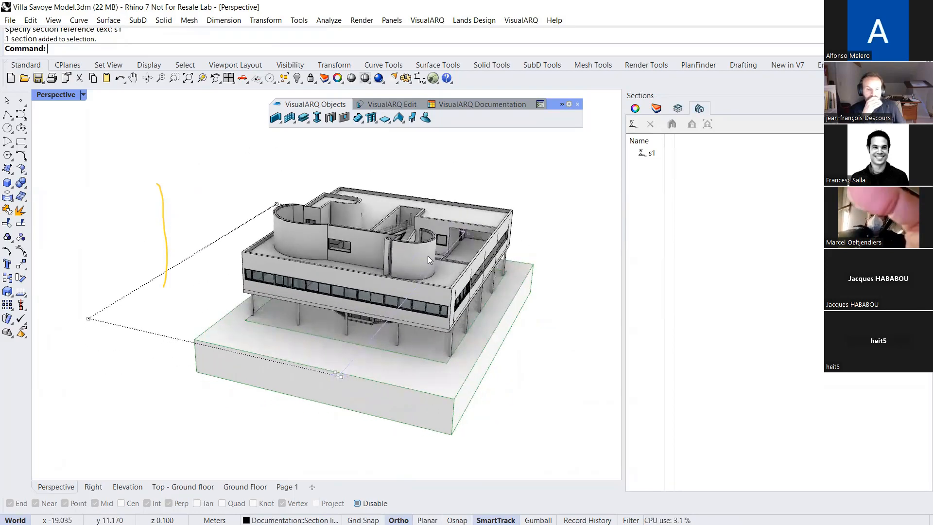
{"action": "key", "text": "Escape"}
Activate section s1 to cut the villa model in the Perspective view
{"action": "left_click", "coordinate": [667, 155]}
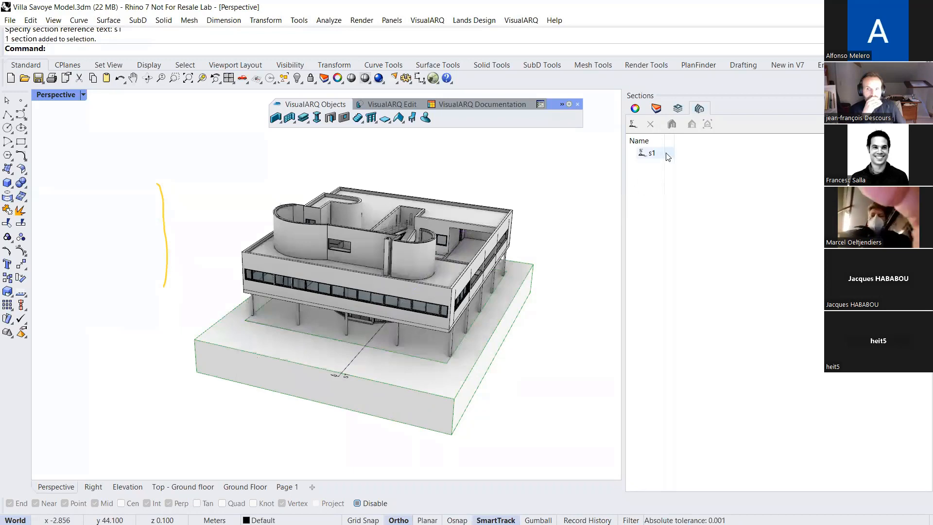
{"action": "left_click", "coordinate": [669, 154]}
{"action": "right_click_drag", "start_coordinate": [576, 209], "coordinate": [10, 238]}
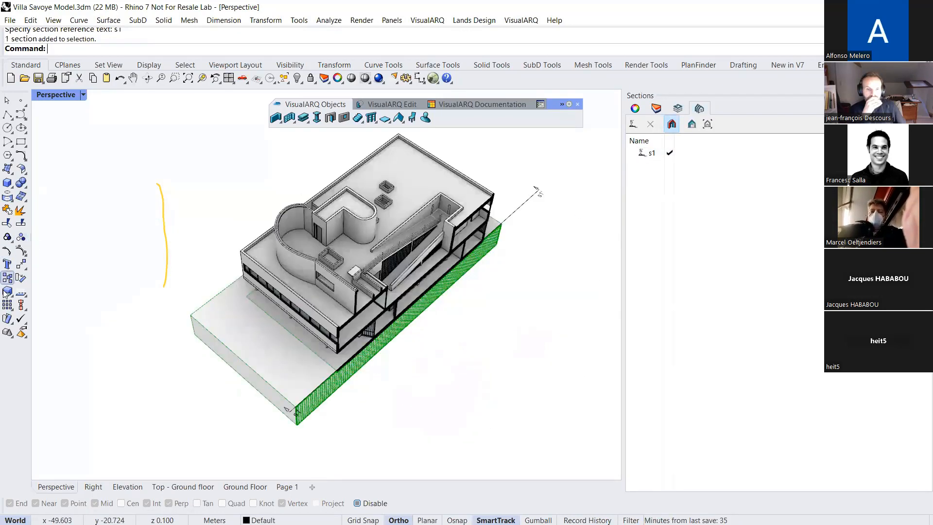
Model a tall box beside the villa, straddling the far depth limit of section s1
{"action": "left_click", "coordinate": [7, 182]}
{"action": "left_click", "coordinate": [87, 211]}
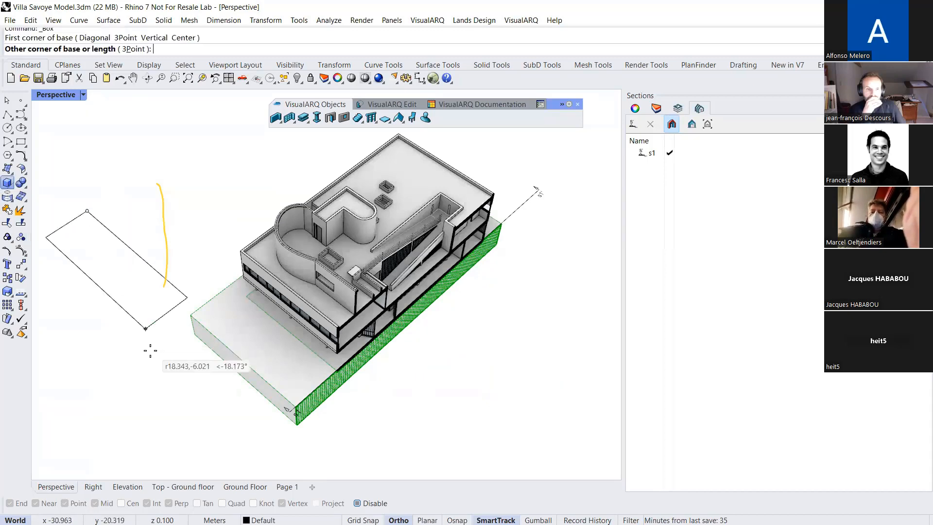
{"action": "left_click", "coordinate": [145, 319]}
{"action": "left_click", "coordinate": [130, 257]}
{"action": "right_click_drag", "start_coordinate": [130, 258], "coordinate": [217, 286]}
{"action": "left_click", "coordinate": [189, 244]}
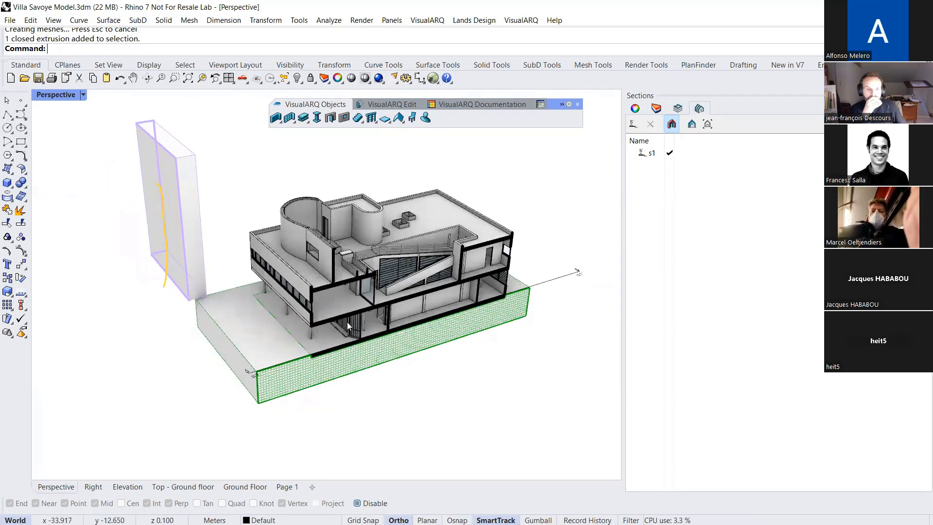
Compare the depth boundary of section s1 with the cut box, and turn off the section cut
{"action": "left_click", "coordinate": [485, 285]}
{"action": "right_click_drag", "start_coordinate": [494, 333], "coordinate": [393, 363]}
{"action": "left_click", "coordinate": [673, 124]}
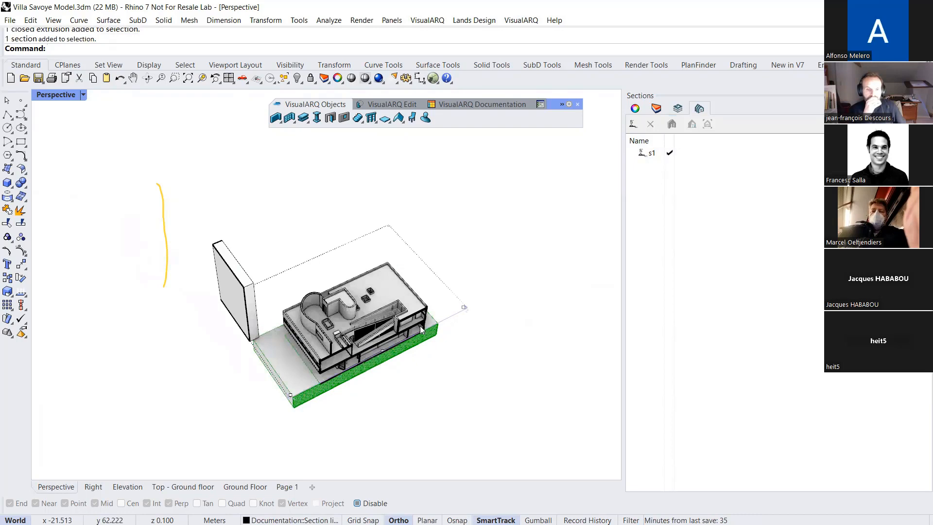
{"action": "scroll", "coordinate": [398, 329], "scroll_direction": "up", "scroll_amount": 3}
{"action": "right_click_drag", "start_coordinate": [399, 329], "coordinate": [413, 305]}
{"action": "left_click", "coordinate": [278, 175]}
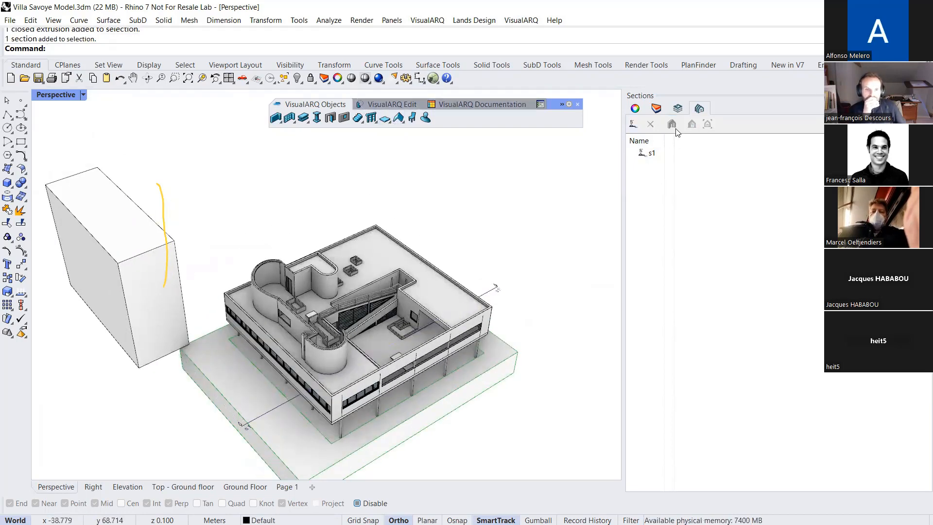
Create a stepped Arrow-style section line through the villa with a depth of about 24 m and reference text s2
{"action": "left_click", "coordinate": [633, 125]}
{"action": "left_click", "coordinate": [502, 353]}
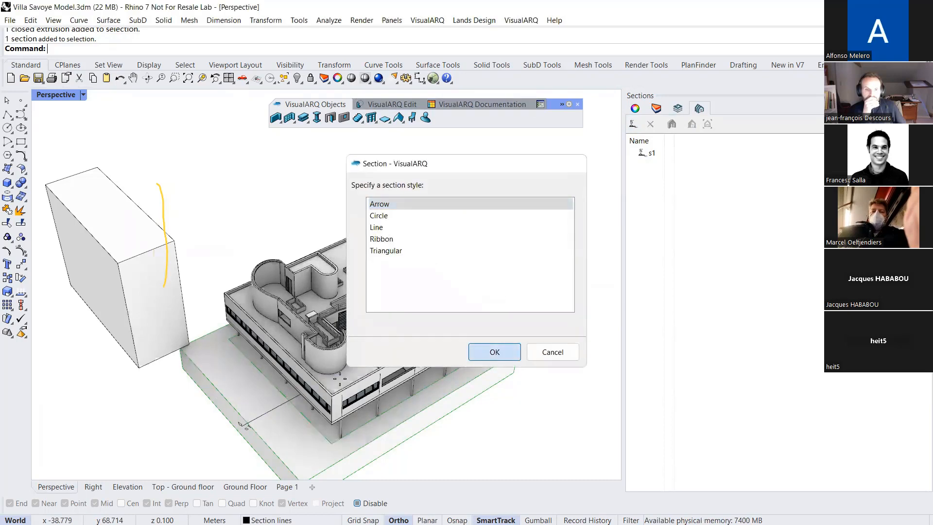
{"action": "left_click", "coordinate": [234, 402]}
{"action": "left_click", "coordinate": [344, 332]}
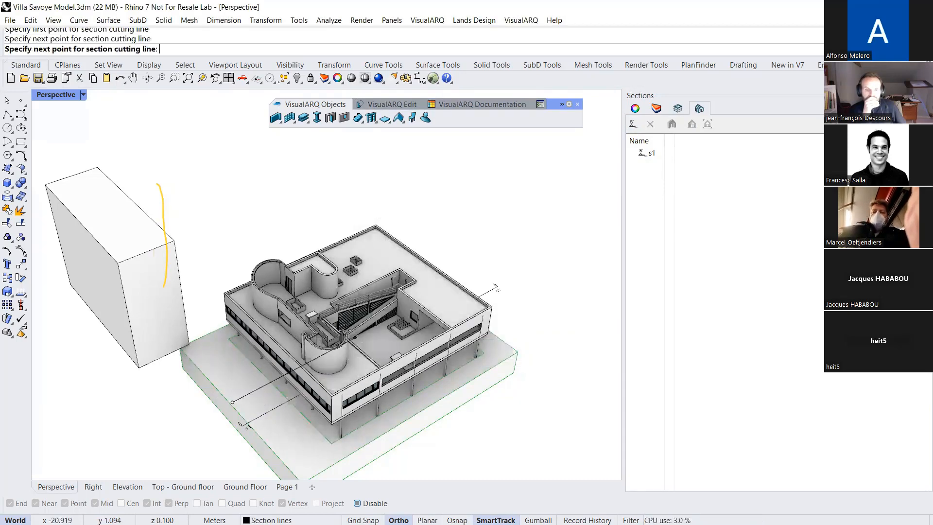
{"action": "left_click", "coordinate": [455, 268]}
{"action": "key", "text": "Return"}
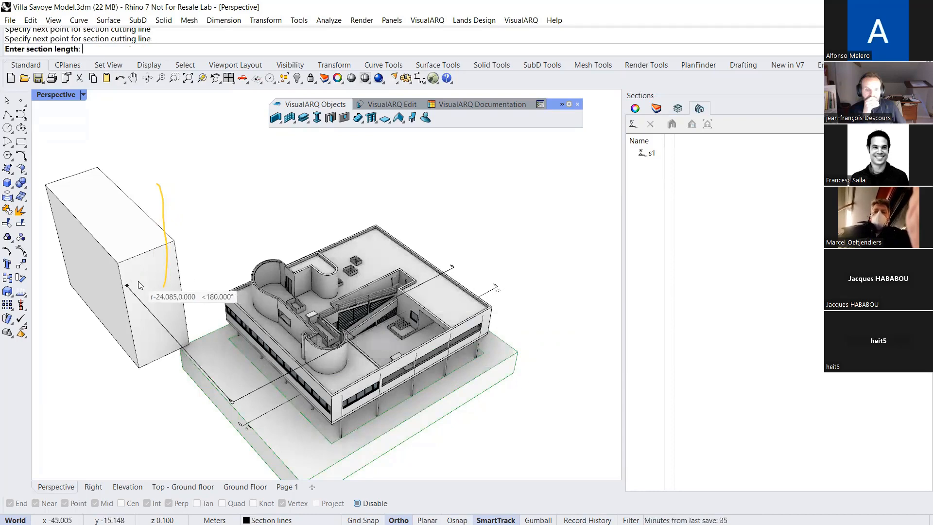
{"action": "left_click", "coordinate": [136, 281]}
{"action": "type", "text": "s2"}
{"action": "key", "text": "Return"}
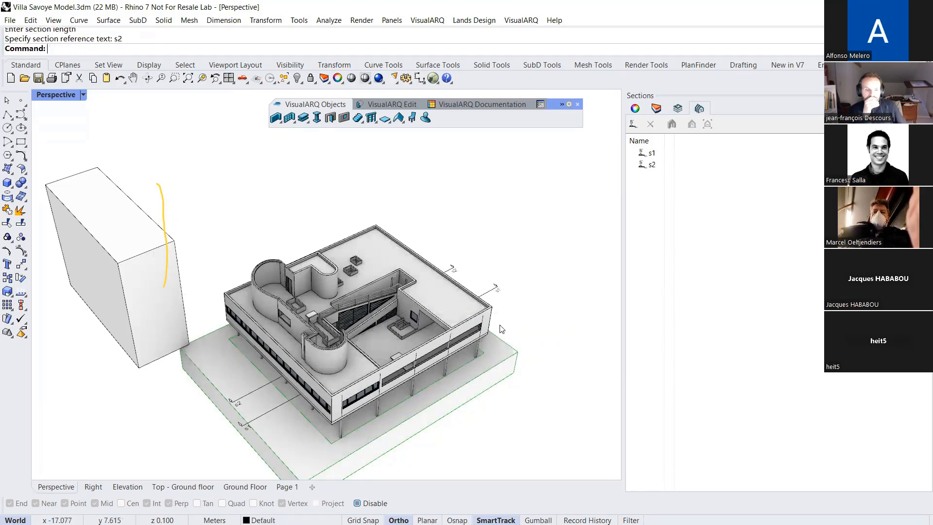
Activate section s2 and move the outer corner point of its step so that the jog cuts the villa at a slant
{"action": "left_click", "coordinate": [669, 167]}
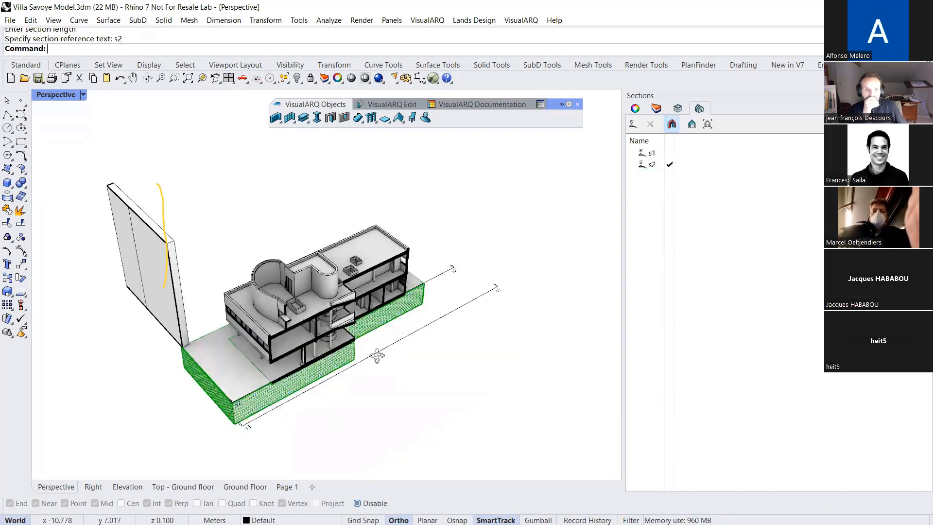
{"action": "scroll", "coordinate": [551, 444], "scroll_direction": "up", "scroll_amount": 2}
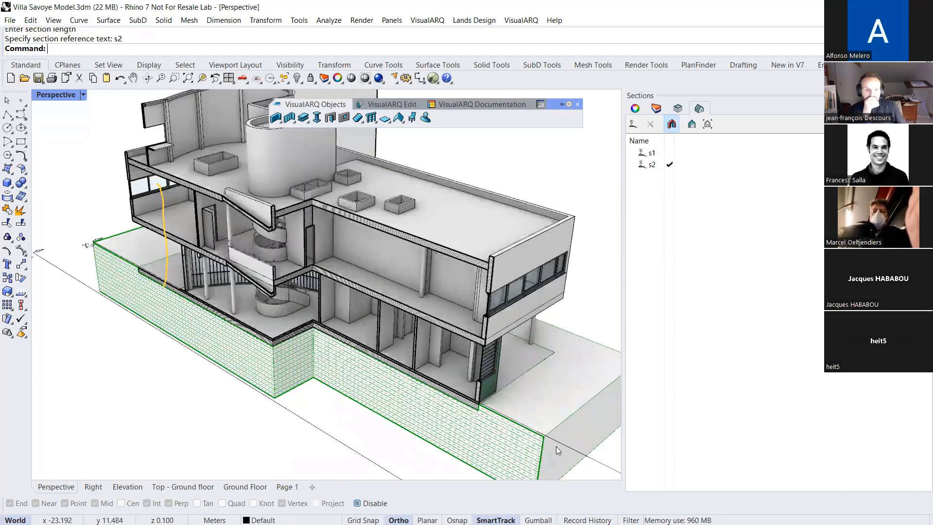
{"action": "left_click", "coordinate": [562, 447]}
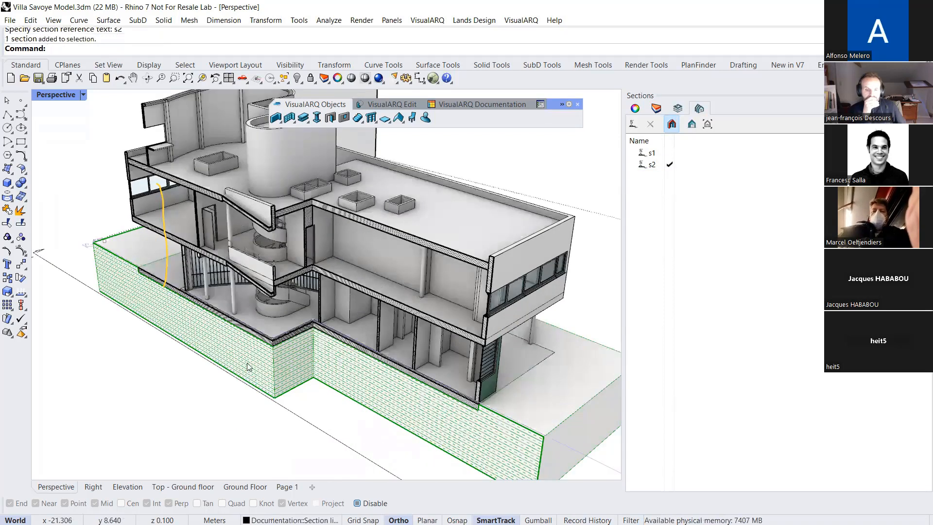
{"action": "left_click", "coordinate": [272, 343]}
{"action": "left_click", "coordinate": [273, 343]}
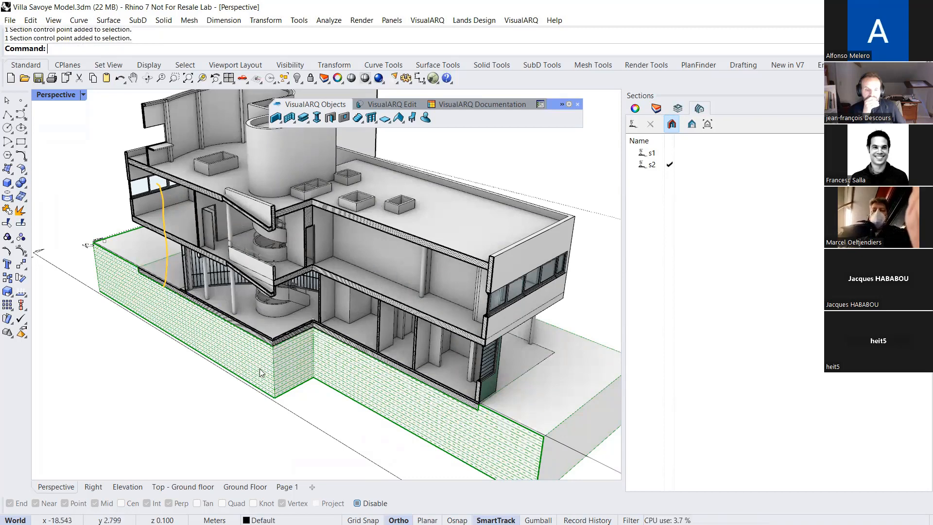
{"action": "left_click_drag", "start_coordinate": [275, 342], "coordinate": [248, 358]}
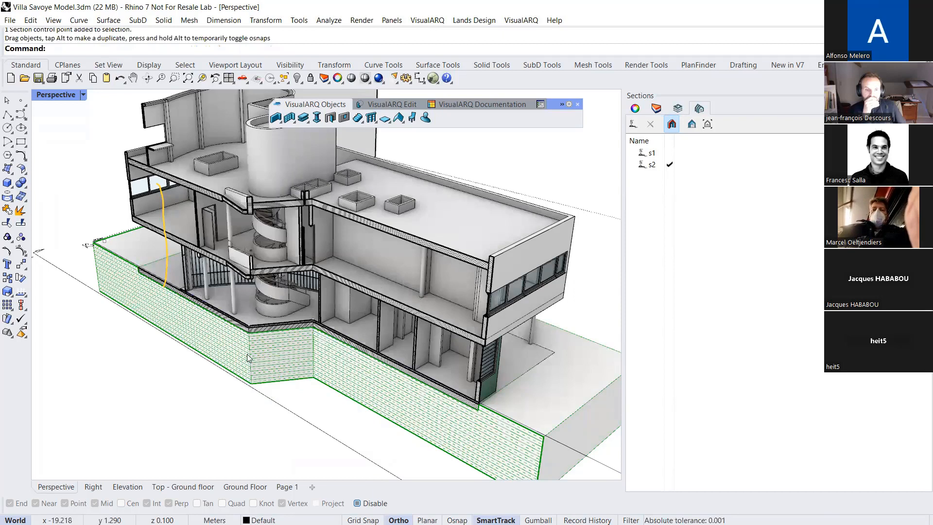
{"action": "scroll", "coordinate": [249, 357], "scroll_direction": "down", "scroll_amount": 3}
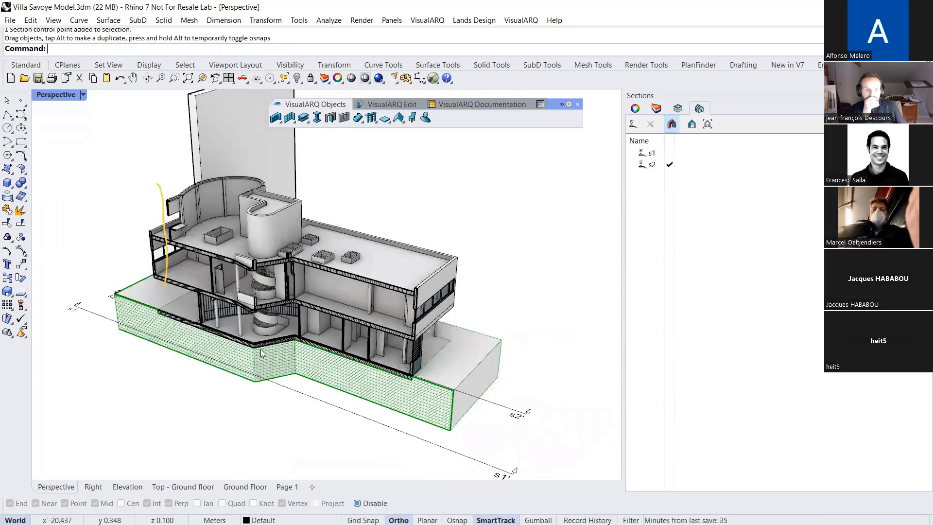
Turn off the s2 section cut to show the whole villa and box
{"action": "left_click", "coordinate": [670, 124]}
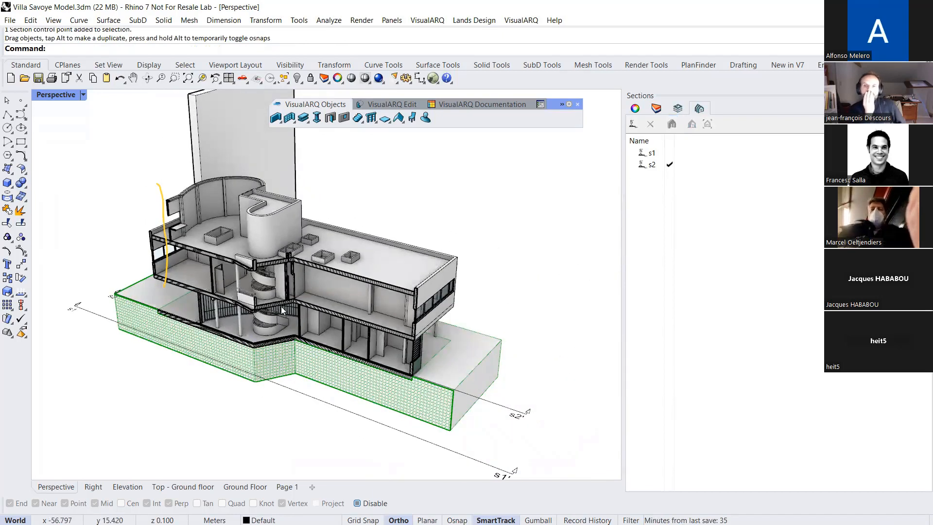
{"action": "right_click_drag", "start_coordinate": [316, 307], "coordinate": [428, 319]}
{"action": "scroll", "coordinate": [388, 315], "scroll_direction": "down", "scroll_amount": 4}
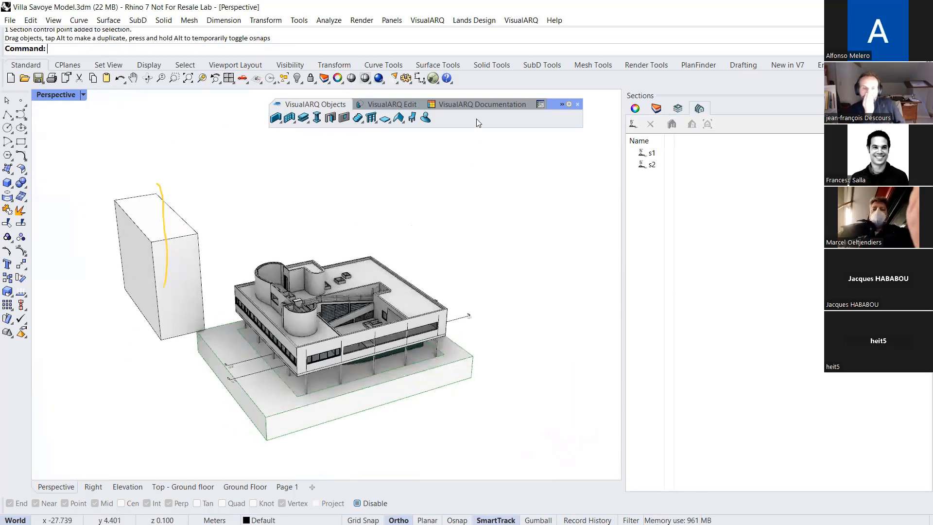
{"action": "left_click", "coordinate": [497, 63]}
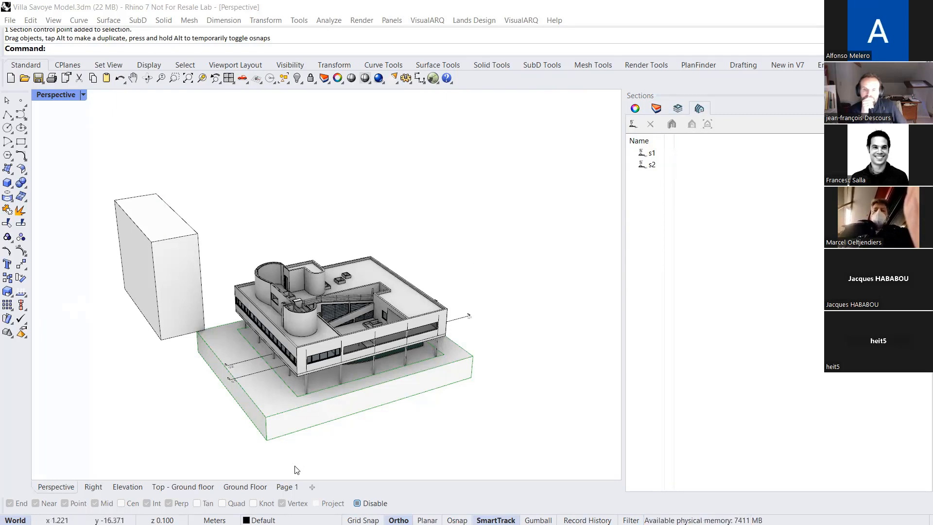
Set the perspective detail on Page 1 to the Hidden display mode, enlarge the villa within it, and check the layout's print preview
{"action": "left_click", "coordinate": [286, 488]}
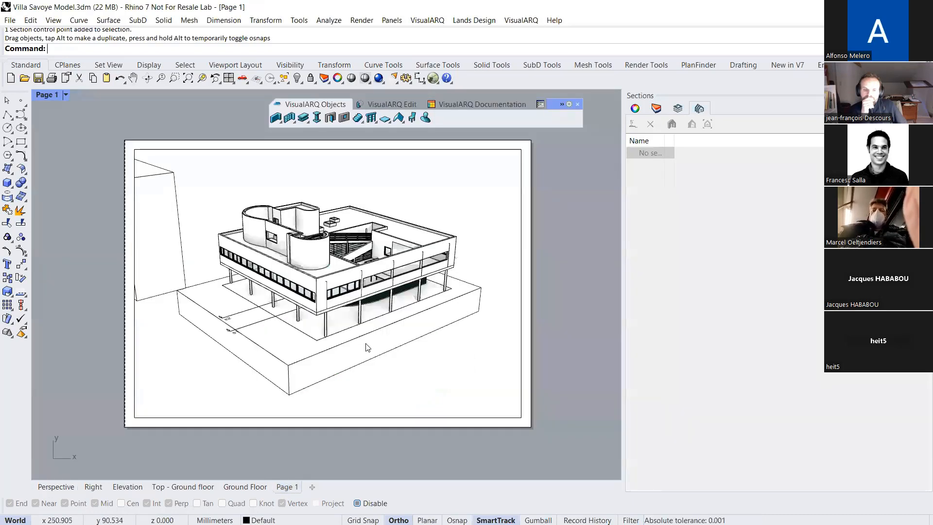
{"action": "double_click", "coordinate": [385, 369]}
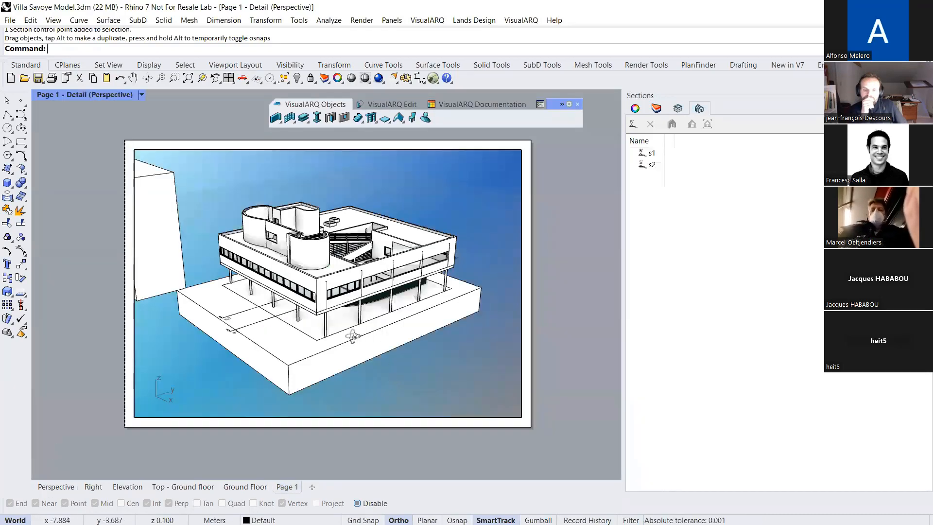
{"action": "left_click", "coordinate": [142, 95]}
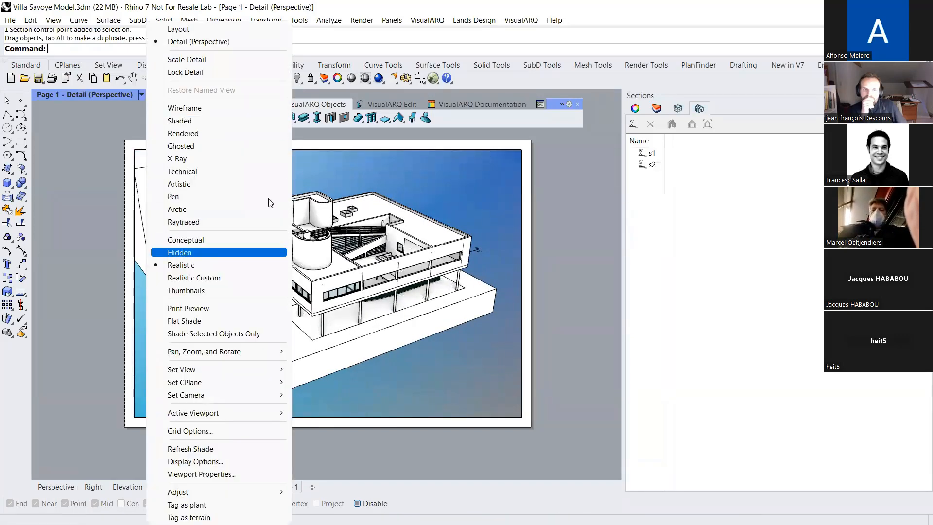
{"action": "left_click", "coordinate": [194, 253]}
{"action": "right_click_drag", "start_coordinate": [305, 262], "coordinate": [290, 243]}
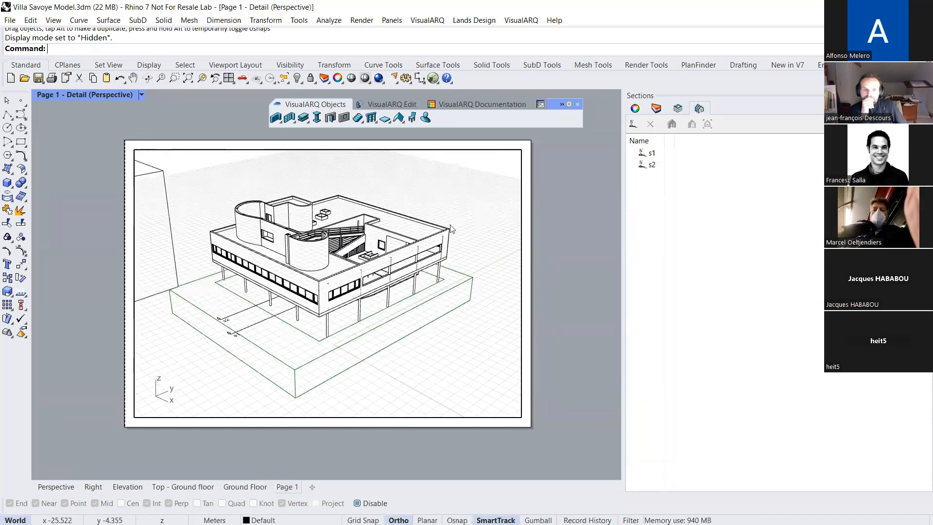
{"action": "scroll", "coordinate": [452, 228], "scroll_direction": "up", "scroll_amount": 4}
{"action": "right_click_drag", "start_coordinate": [535, 218], "coordinate": [515, 209]}
{"action": "double_click", "coordinate": [103, 116]}
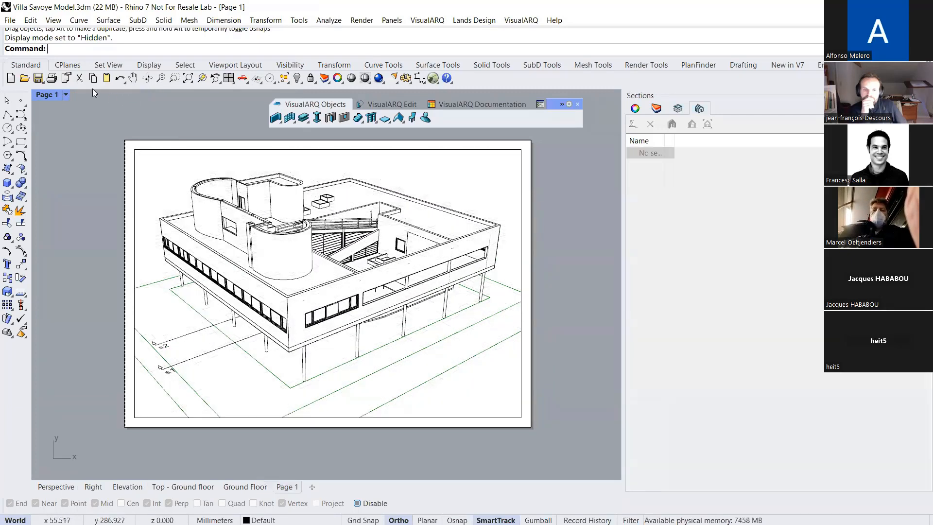
{"action": "left_click", "coordinate": [52, 79]}
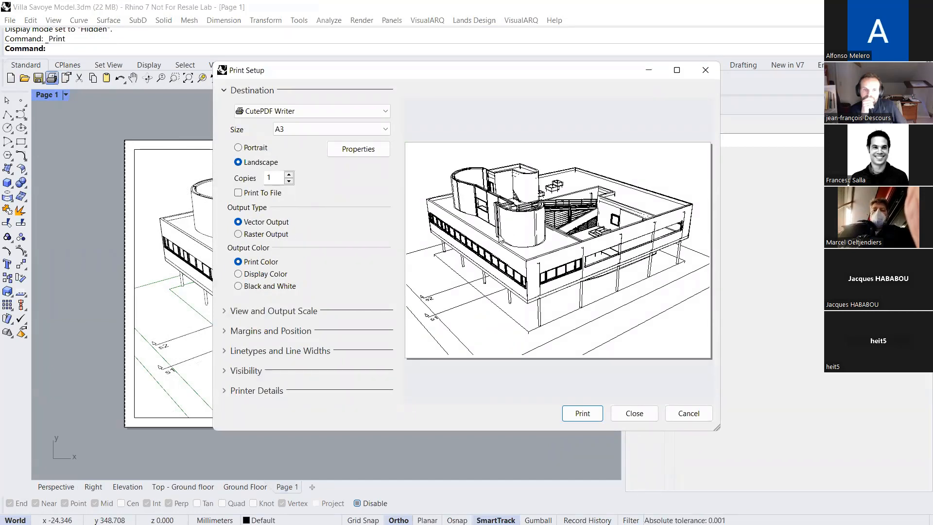
{"action": "left_click", "coordinate": [673, 413]}
Switch the Page 1 detail to the section view of s1
{"action": "double_click", "coordinate": [474, 197]}
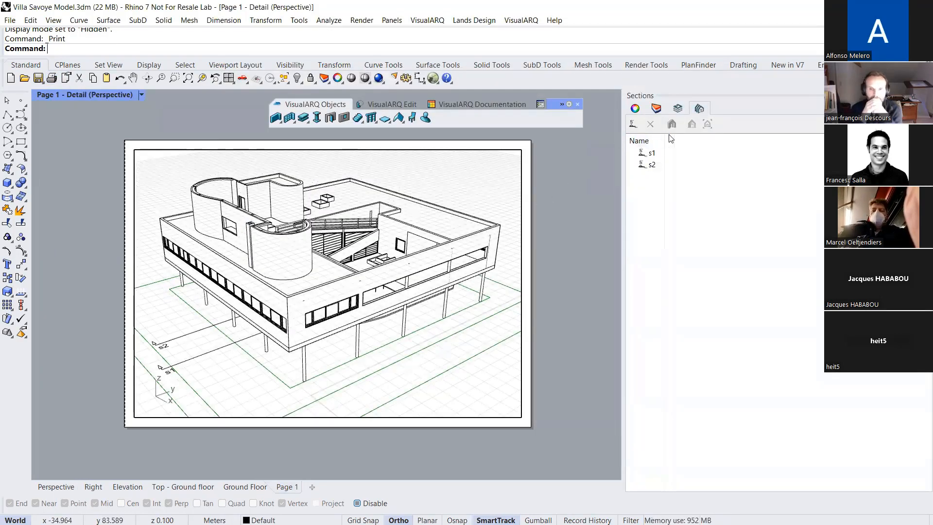
{"action": "left_click", "coordinate": [650, 155]}
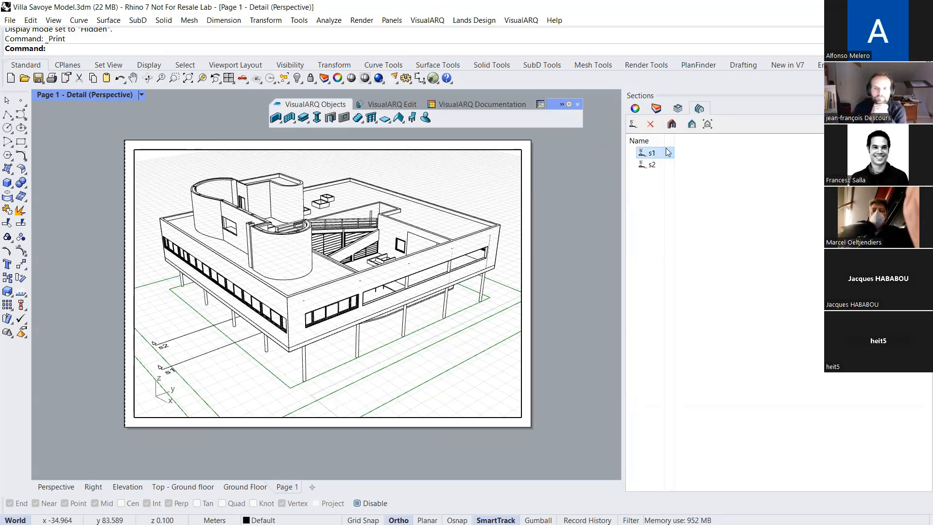
{"action": "left_click", "coordinate": [707, 125]}
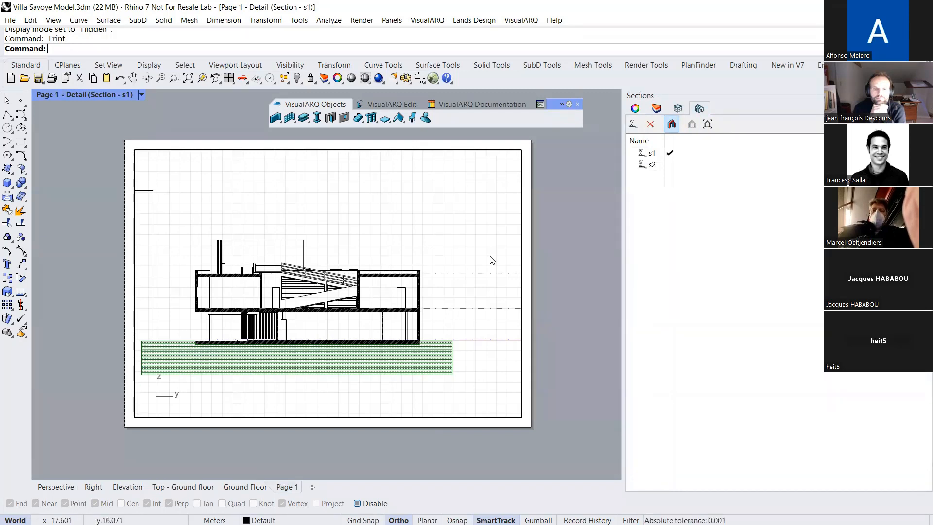
{"action": "double_click", "coordinate": [536, 245]}
Set the scale of the section detail on Page 1 to 1 : 0.1
{"action": "left_click", "coordinate": [523, 249]}
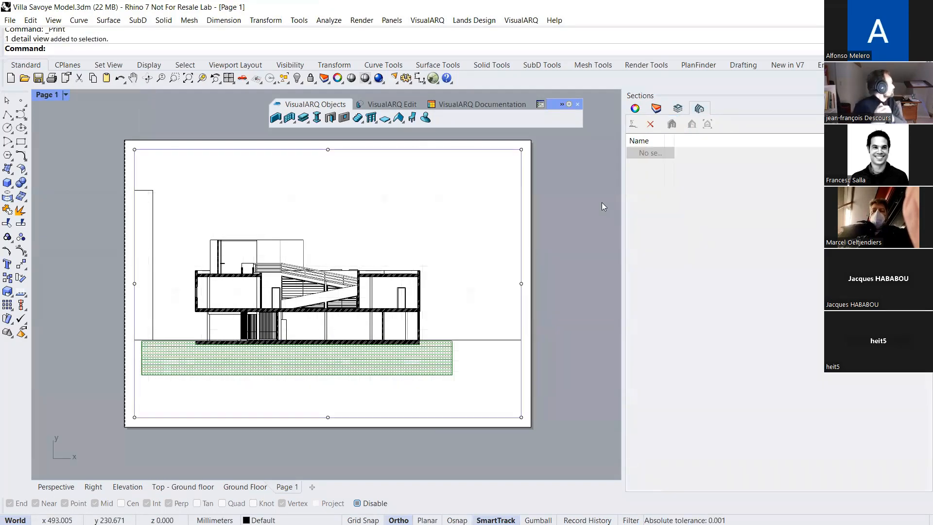
{"action": "left_click", "coordinate": [635, 108]}
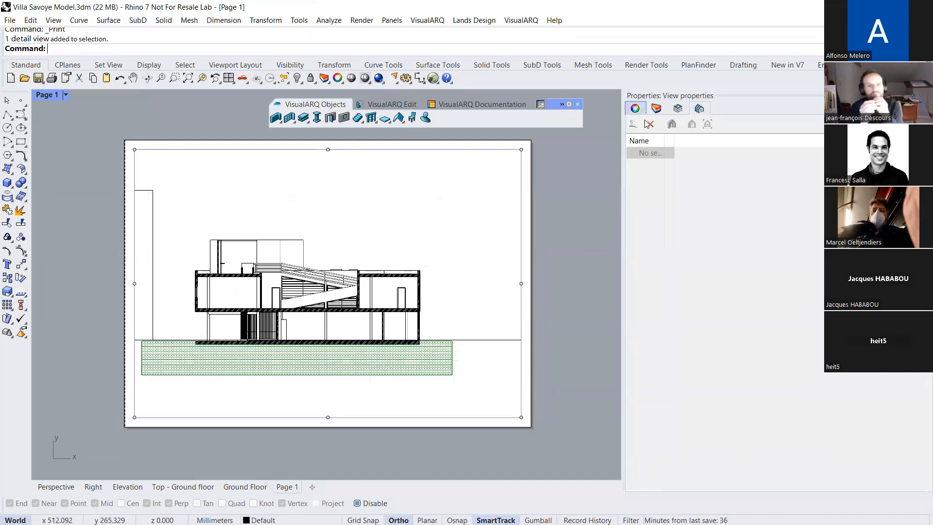
{"action": "left_click", "coordinate": [645, 197]}
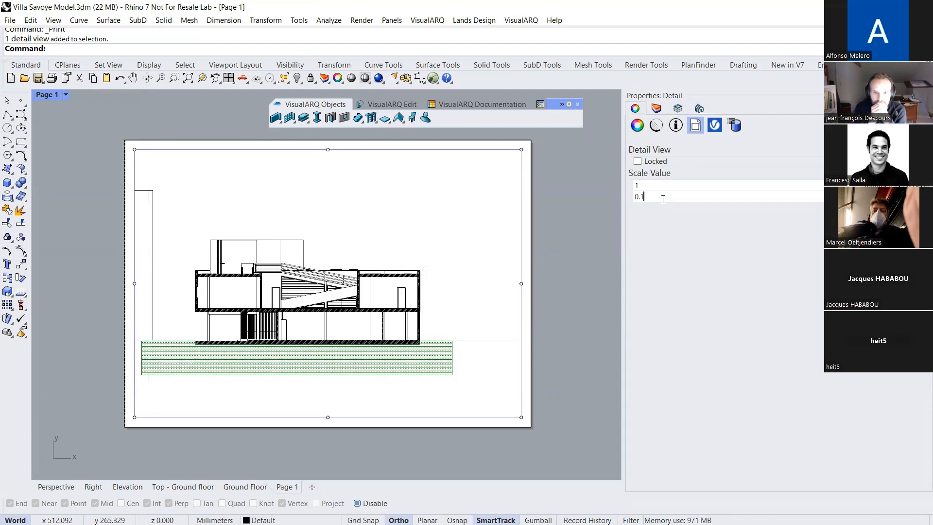
{"action": "key", "text": "Return"}
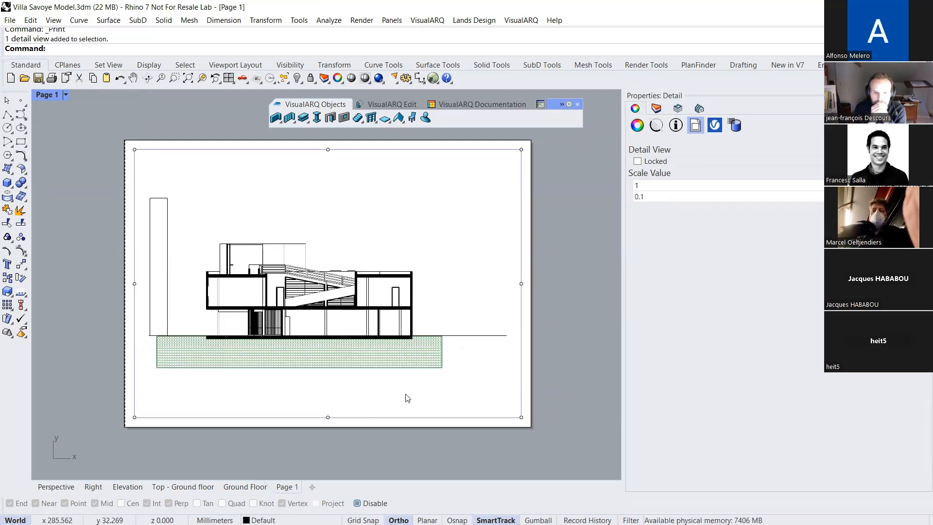
{"action": "left_click", "coordinate": [553, 364]}
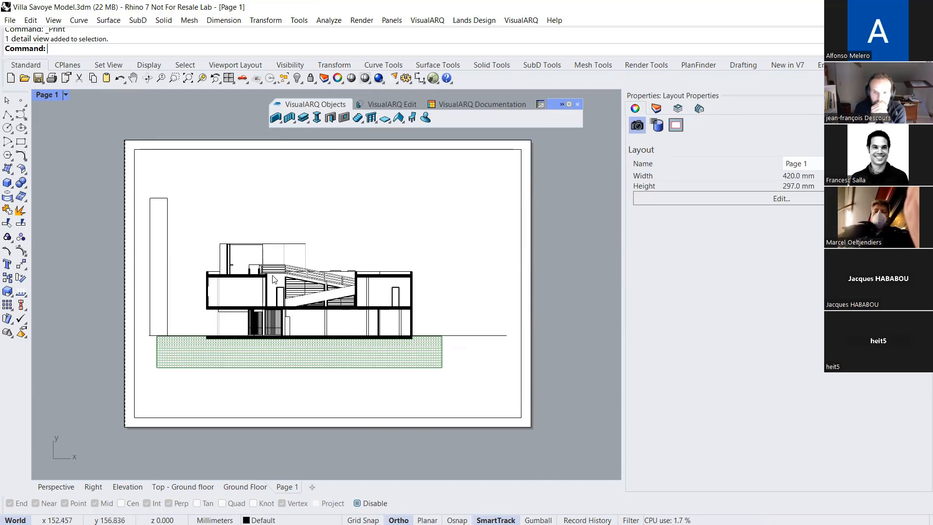
Examine the cut villa in the section detail on Page 1, selecting its upper slab
{"action": "scroll", "coordinate": [282, 252], "scroll_direction": "up", "scroll_amount": 3}
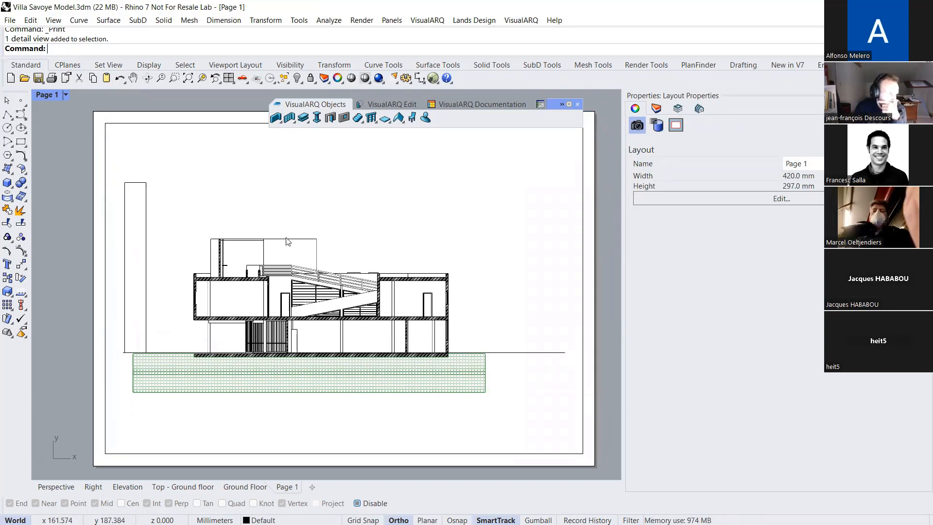
{"action": "double_click", "coordinate": [285, 222]}
{"action": "left_click", "coordinate": [235, 256]}
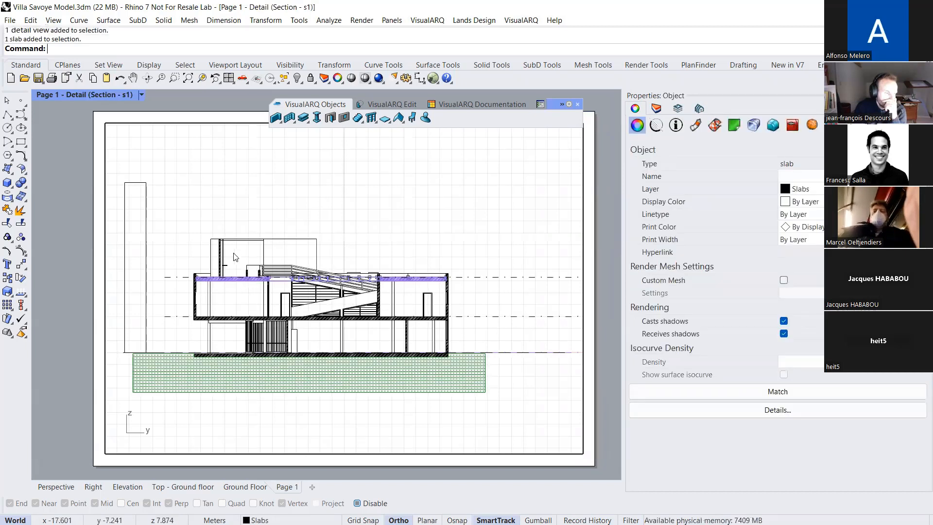
{"action": "double_click", "coordinate": [73, 249]}
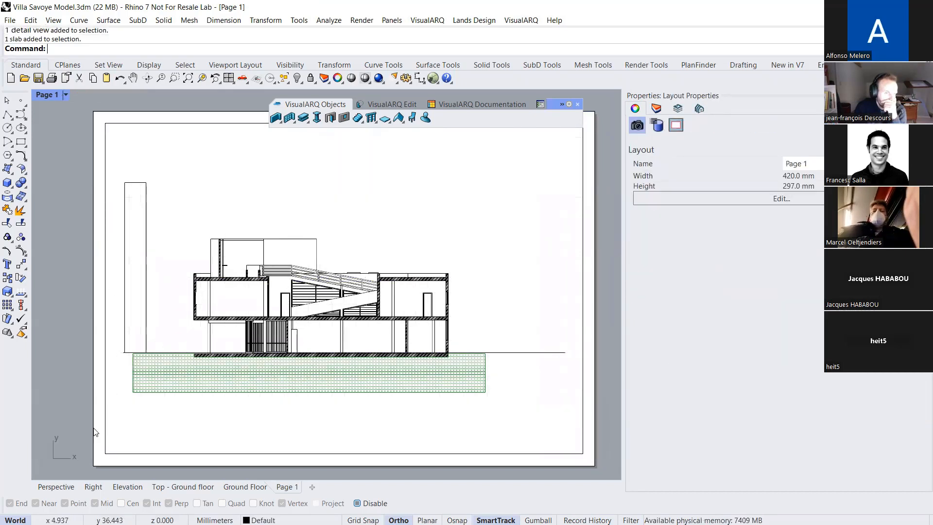
Move the tall box about 17 m along the y direction in the Perspective view, and check the section detail on Page 1
{"action": "left_click", "coordinate": [66, 487]}
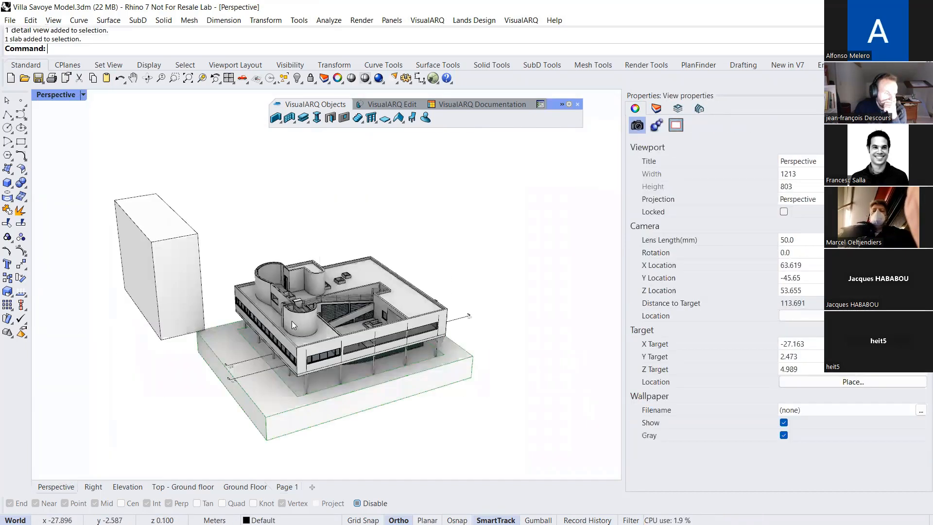
{"action": "scroll", "coordinate": [291, 321], "scroll_direction": "down", "scroll_amount": 2}
{"action": "right_click_drag", "start_coordinate": [219, 238], "coordinate": [216, 281]}
{"action": "left_click", "coordinate": [204, 279]}
{"action": "left_click_drag", "start_coordinate": [216, 282], "coordinate": [306, 261]}
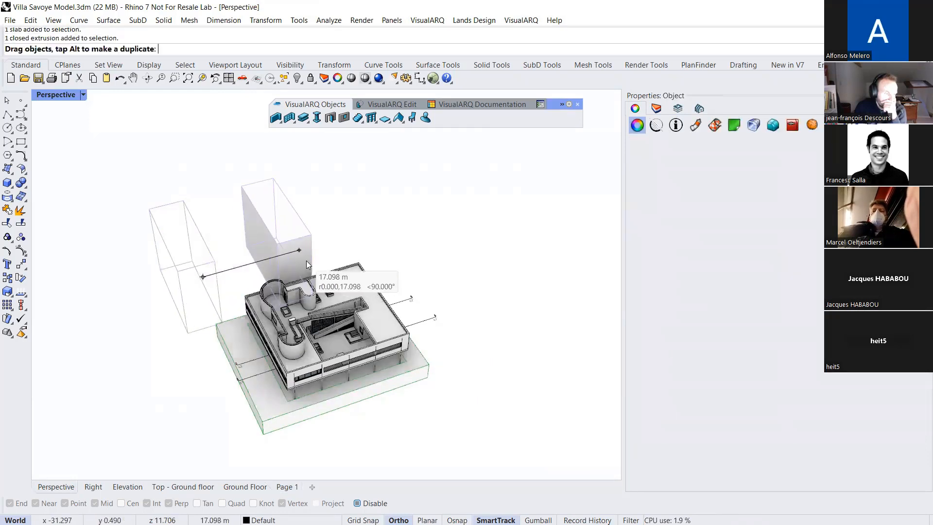
{"action": "left_click", "coordinate": [286, 487]}
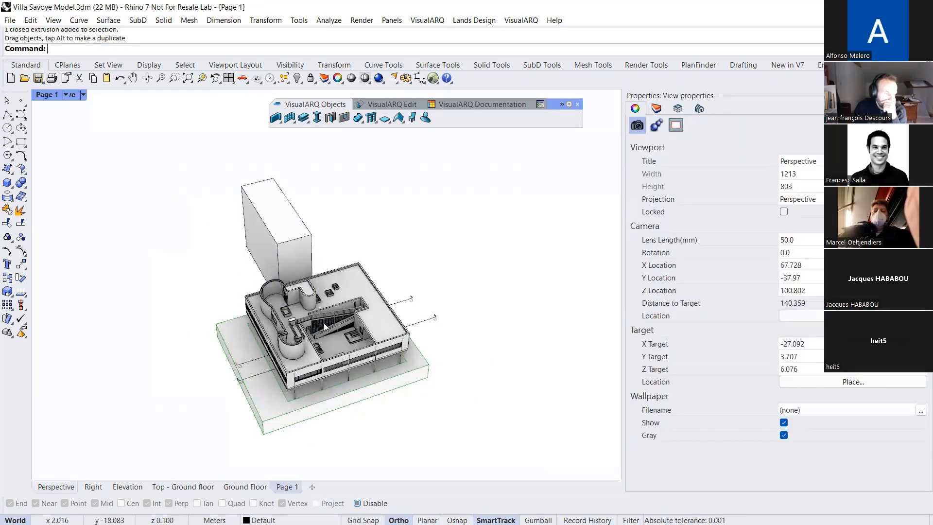
{"action": "left_click", "coordinate": [55, 486]}
{"action": "left_click", "coordinate": [287, 487]}
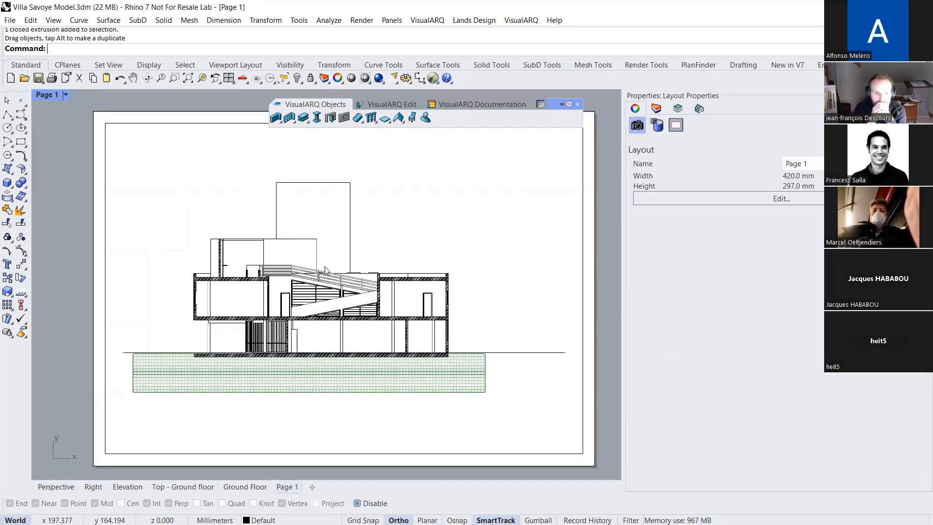
Switch the Page 1 detail to the Ground floor level's plan view and enlarge the floor plan to fill it
{"action": "left_click", "coordinate": [680, 109]}
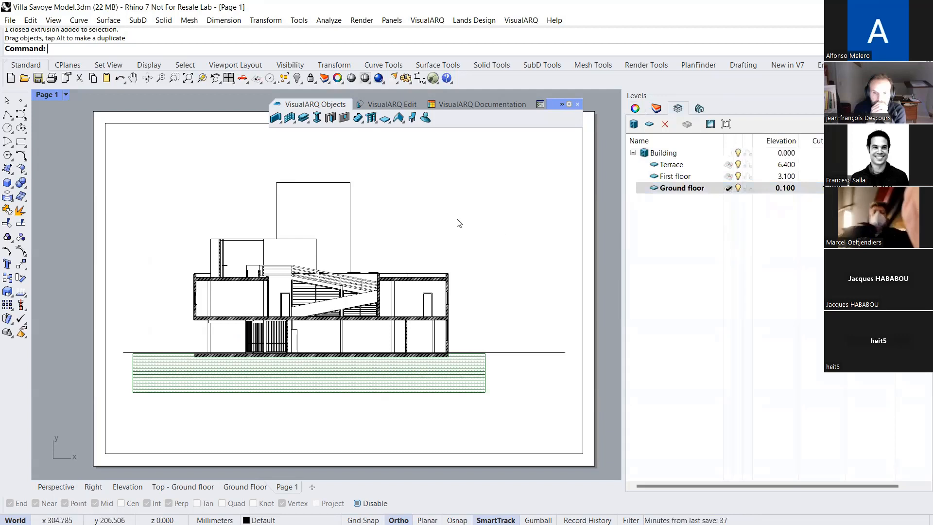
{"action": "double_click", "coordinate": [438, 214]}
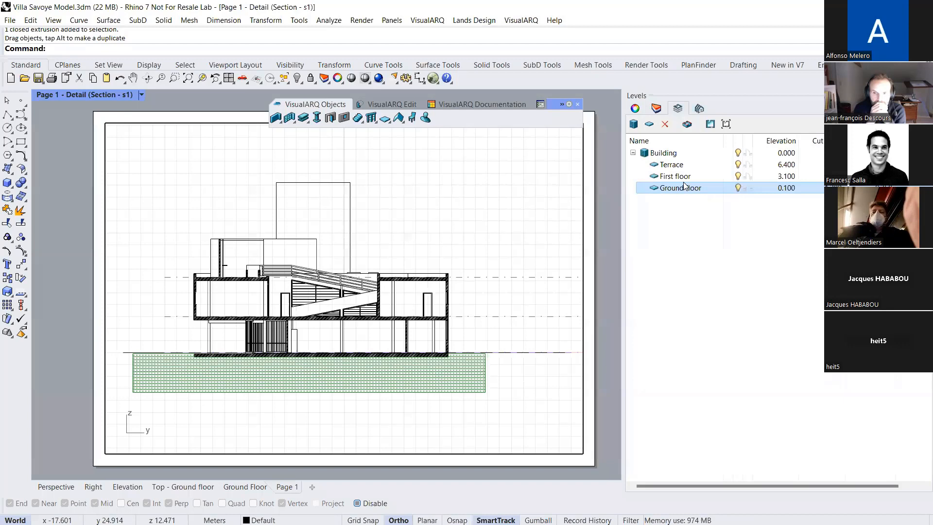
{"action": "left_click", "coordinate": [726, 124]}
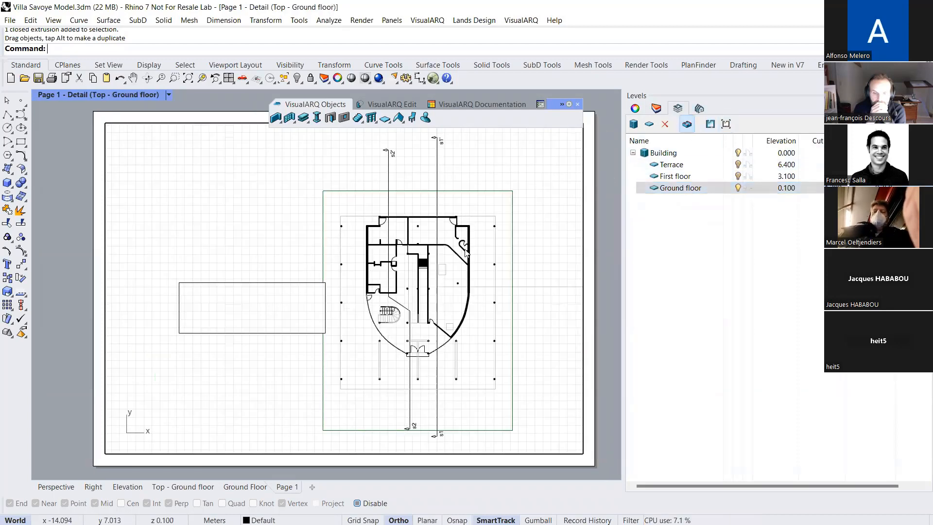
{"action": "mouse_move", "coordinate": [440, 250]}
{"action": "right_mouse_down"}
{"action": "mouse_move", "coordinate": [431, 244]}
{"action": "mouse_move", "coordinate": [446, 258]}
{"action": "mouse_move", "coordinate": [442, 247]}
{"action": "right_mouse_up"}
{"action": "scroll", "coordinate": [433, 241], "scroll_direction": "up", "scroll_amount": 2}
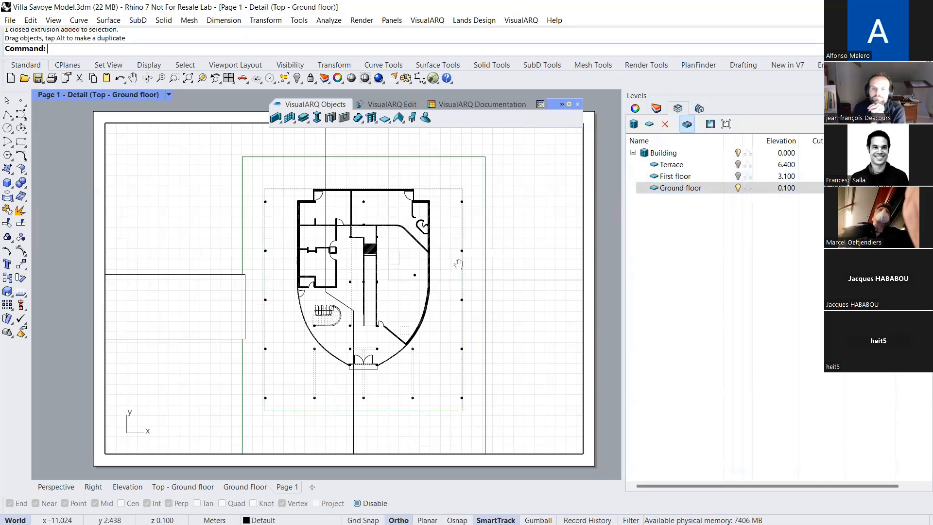
{"action": "right_click_drag", "start_coordinate": [450, 274], "coordinate": [449, 264]}
{"action": "scroll", "coordinate": [428, 257], "scroll_direction": "up", "scroll_amount": 2}
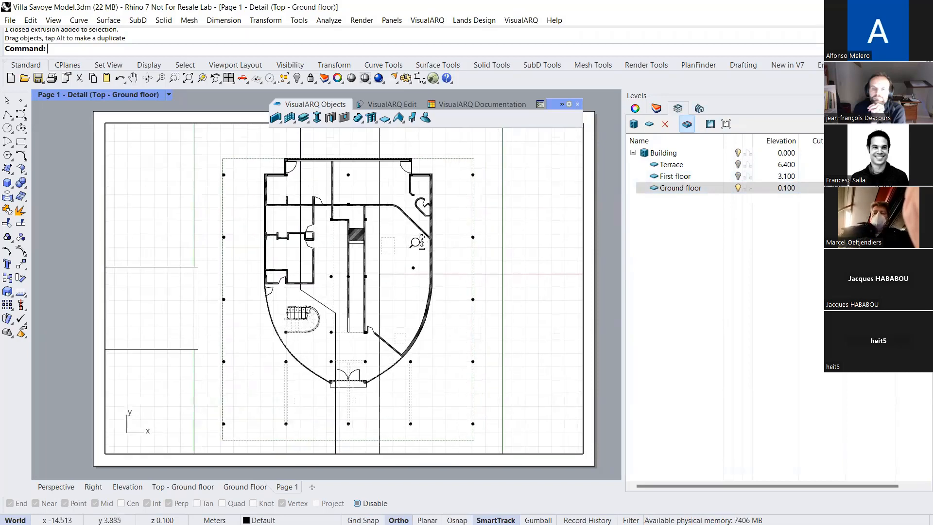
{"action": "double_click", "coordinate": [57, 266]}
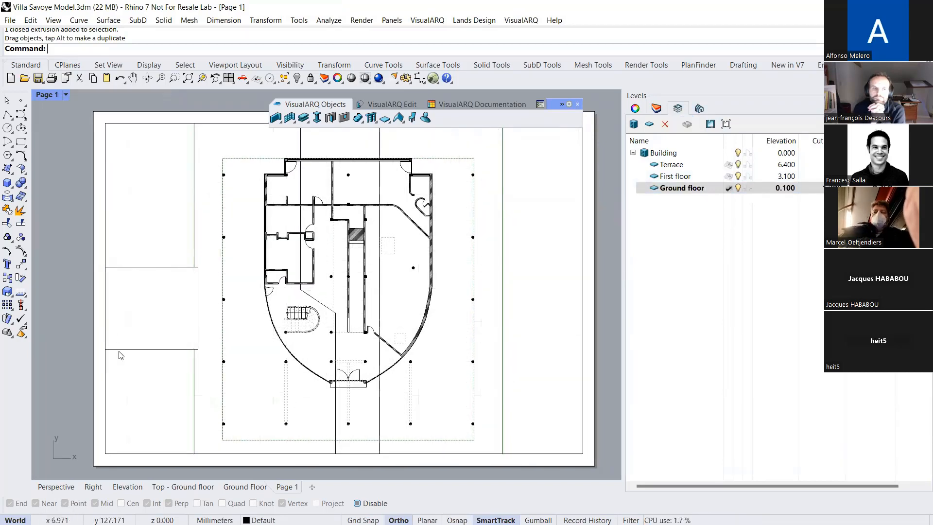
{"action": "left_click", "coordinate": [55, 487]}
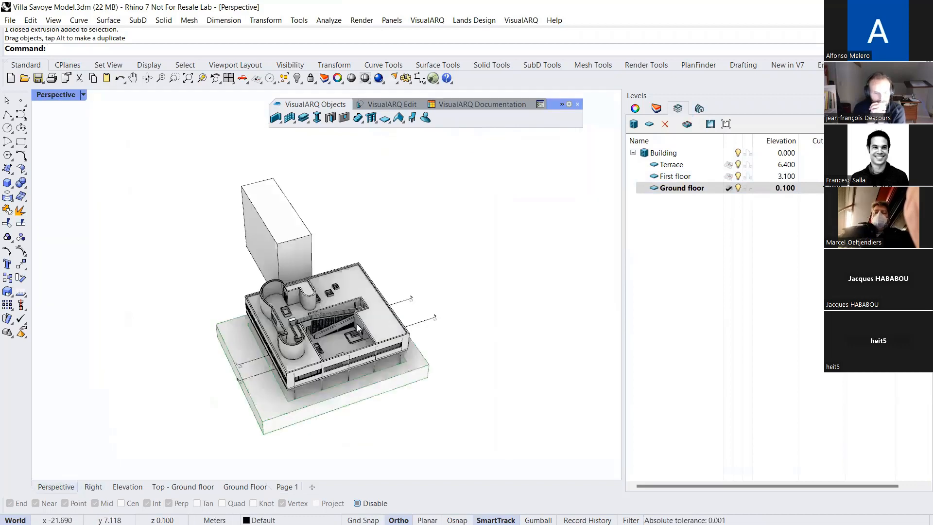
{"action": "right_click_drag", "start_coordinate": [332, 355], "coordinate": [357, 332]}
{"action": "scroll", "coordinate": [357, 331], "scroll_direction": "up", "scroll_amount": 2}
{"action": "scroll", "coordinate": [356, 330], "scroll_direction": "up", "scroll_amount": 2}
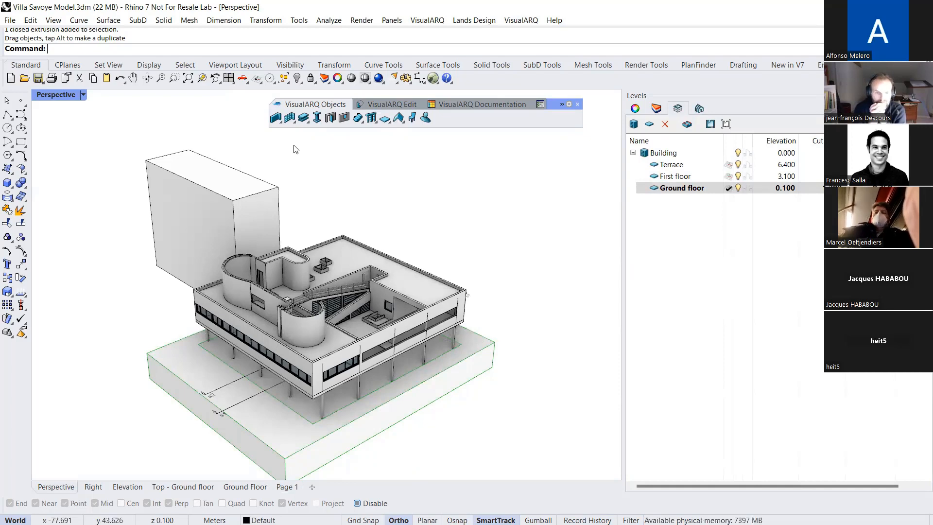
{"action": "right_click_drag", "start_coordinate": [375, 335], "coordinate": [351, 288], "text": "shift"}
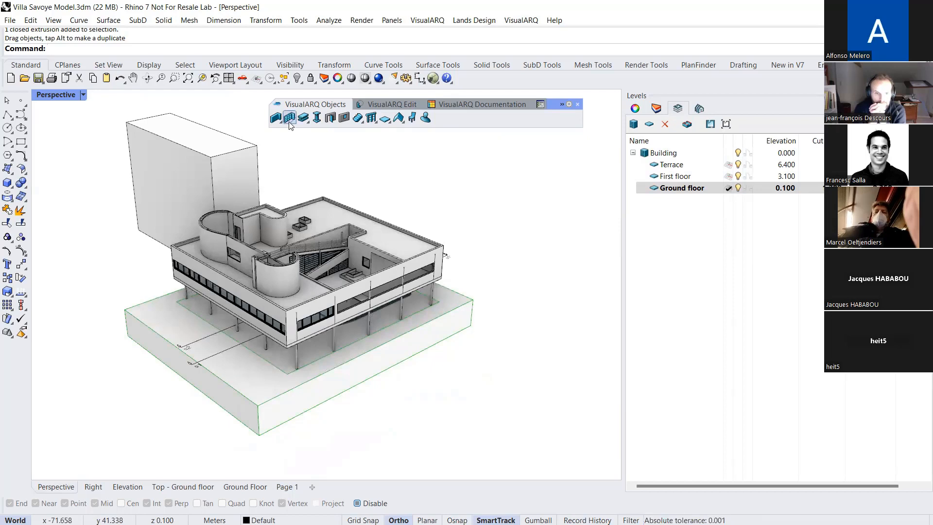
Draw a horizontal Generic 100mm wall about 4.87 m long with Left alignment across the large room in the Top - Ground floor view
{"action": "left_click", "coordinate": [183, 487]}
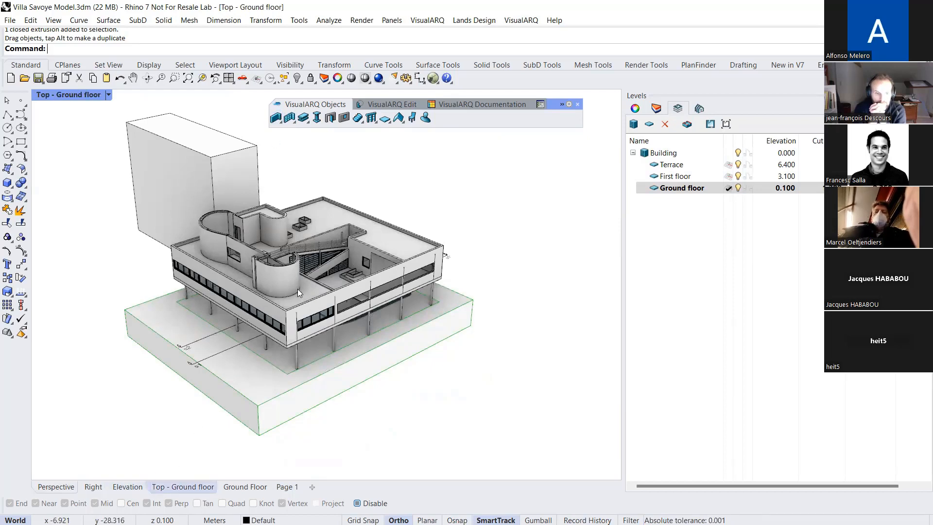
{"action": "left_click", "coordinate": [275, 117]}
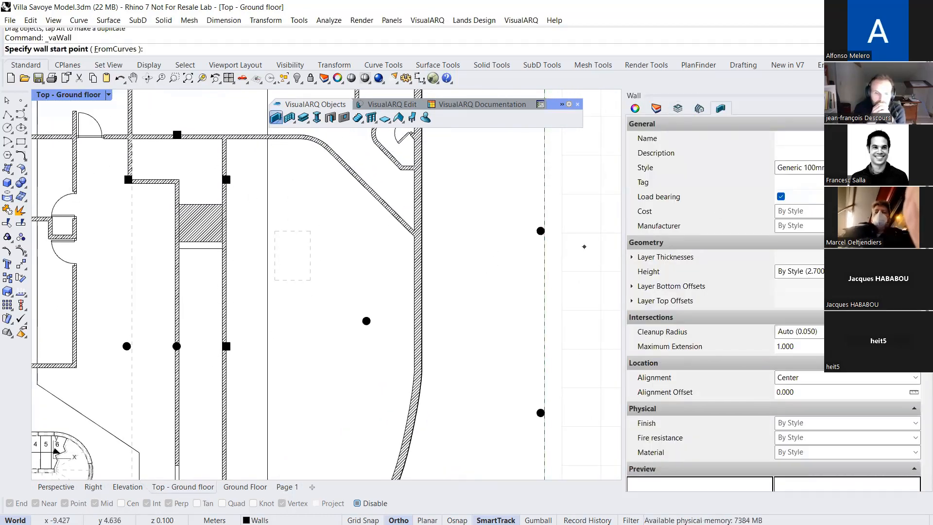
{"action": "left_click", "coordinate": [799, 167]}
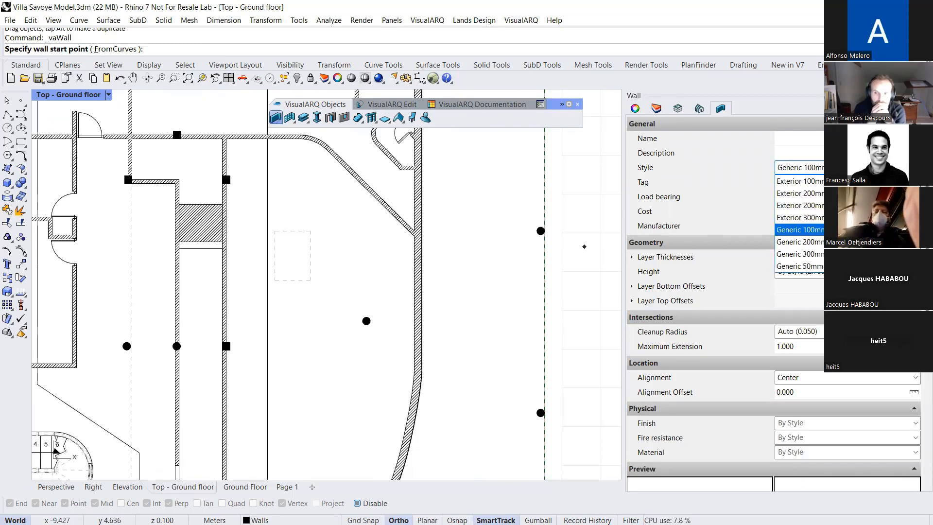
{"action": "left_click", "coordinate": [799, 230]}
{"action": "left_click", "coordinate": [806, 378]}
{"action": "left_click", "coordinate": [798, 388]}
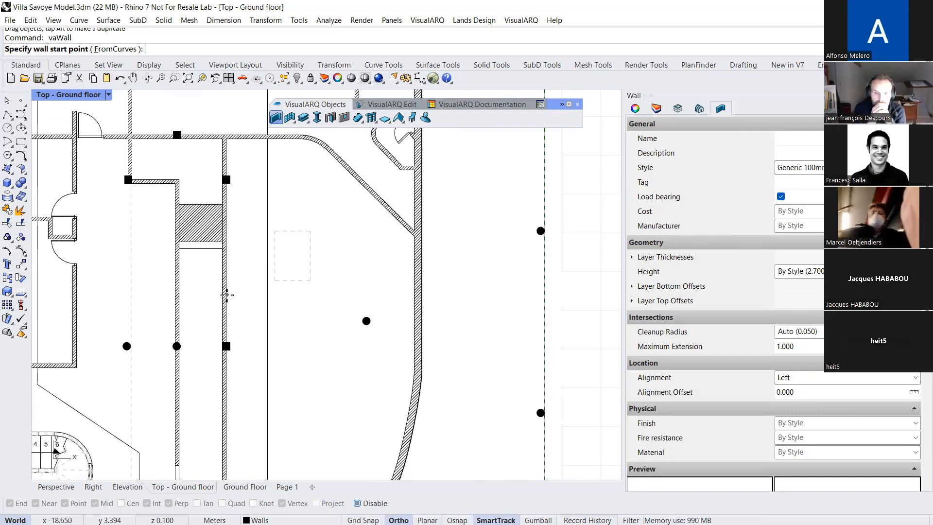
{"action": "left_click", "coordinate": [227, 303]}
{"action": "scroll", "coordinate": [427, 313], "scroll_direction": "up", "scroll_amount": 2}
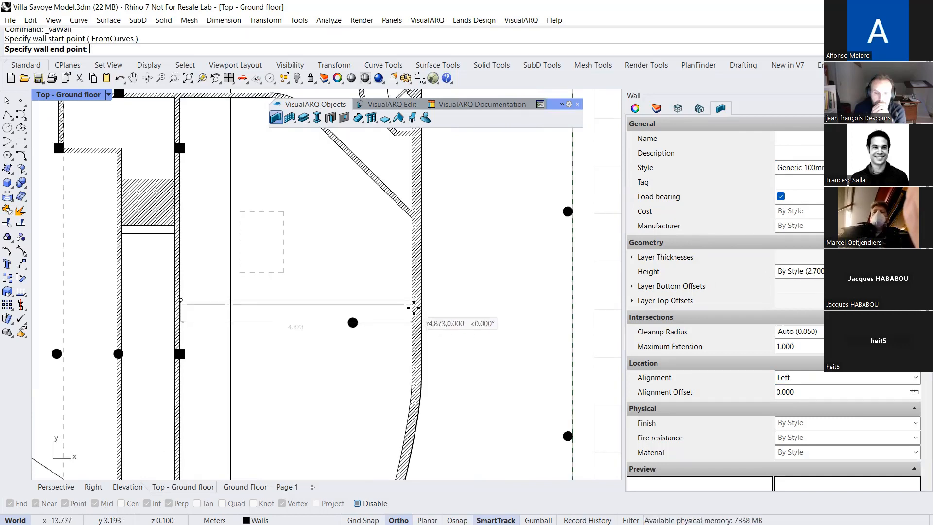
{"action": "left_click", "coordinate": [414, 304]}
{"action": "right_click", "coordinate": [414, 309]}
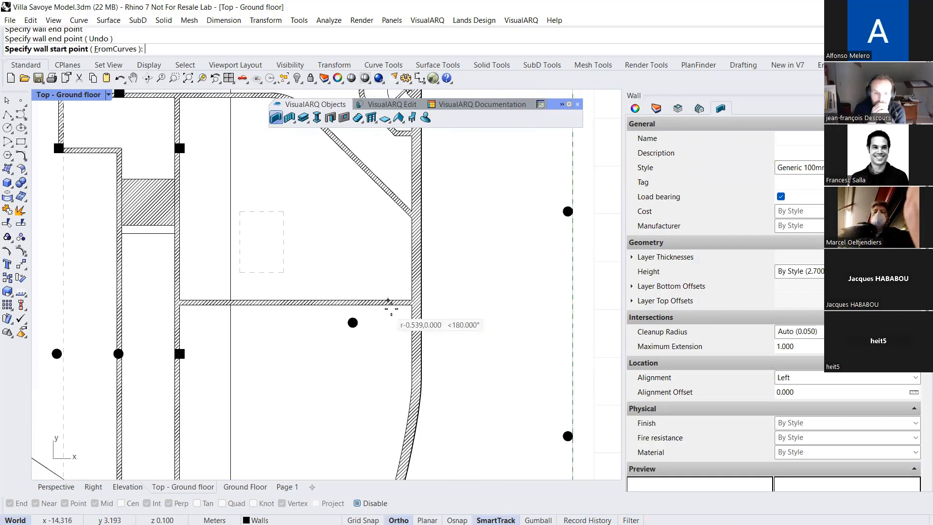
{"action": "key", "text": "Escape"}
Move the new straight wall slightly downward in the plan, keeping it between the two side walls
{"action": "scroll", "coordinate": [197, 306], "scroll_direction": "up", "scroll_amount": 3}
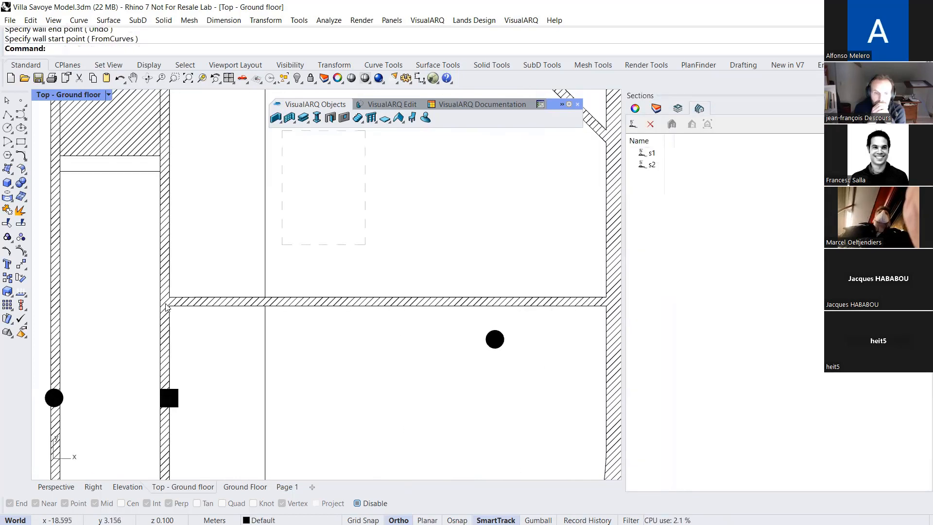
{"action": "left_click", "coordinate": [197, 306]}
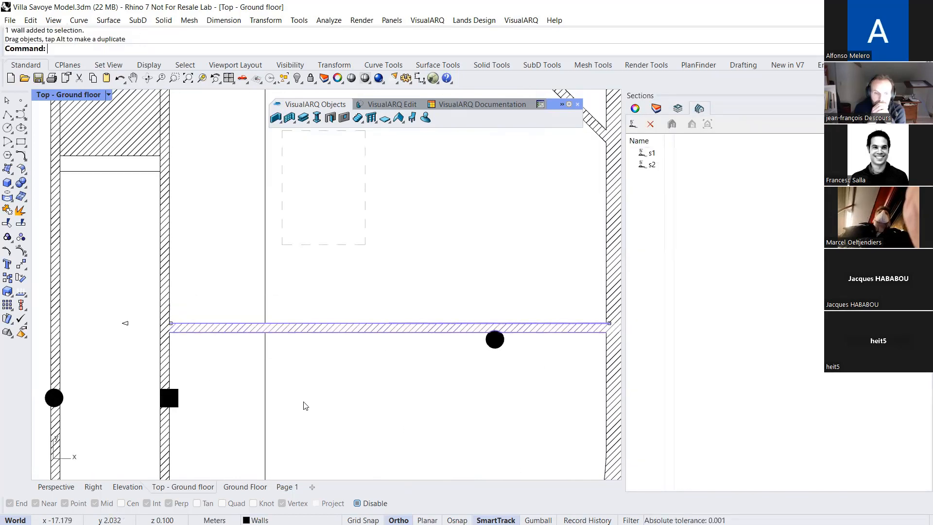
{"action": "scroll", "coordinate": [271, 361], "scroll_direction": "down", "scroll_amount": 1}
{"action": "scroll", "coordinate": [278, 317], "scroll_direction": "down", "scroll_amount": 1}
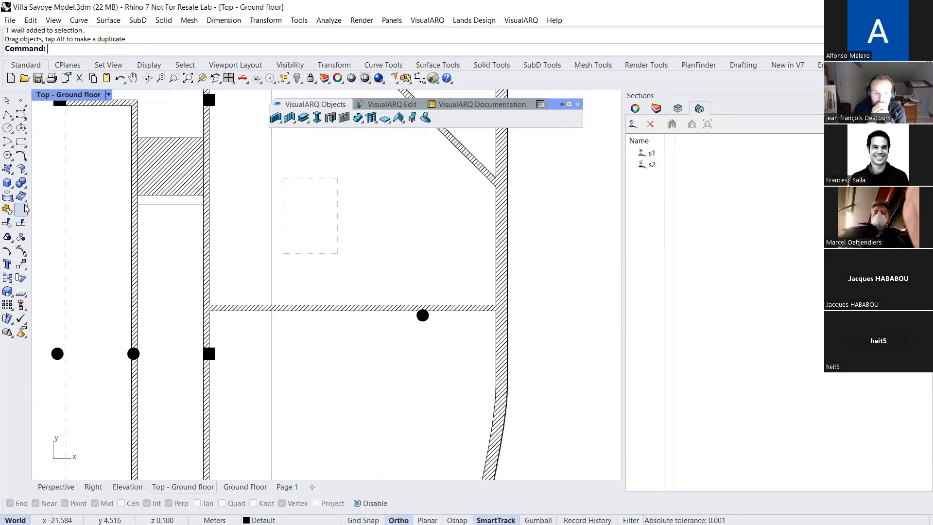
Draw a degree-3 control point curve arching across the room above the straight wall, from one side wall to the other
{"action": "left_click", "coordinate": [22, 115]}
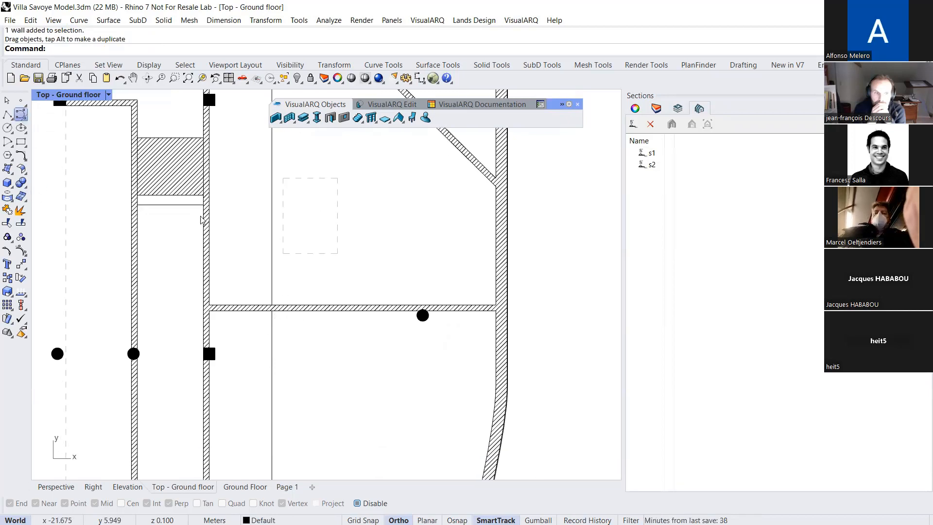
{"action": "left_click", "coordinate": [209, 295]}
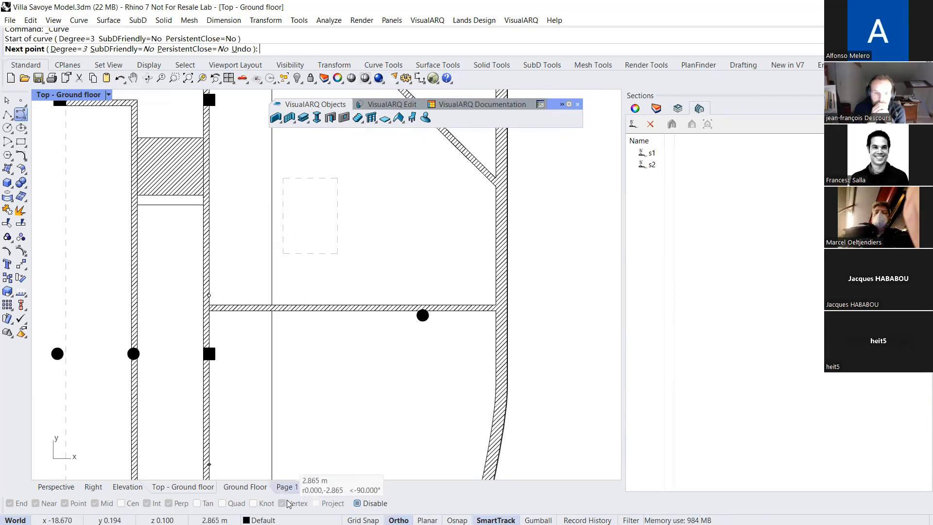
{"action": "left_click", "coordinate": [328, 222]}
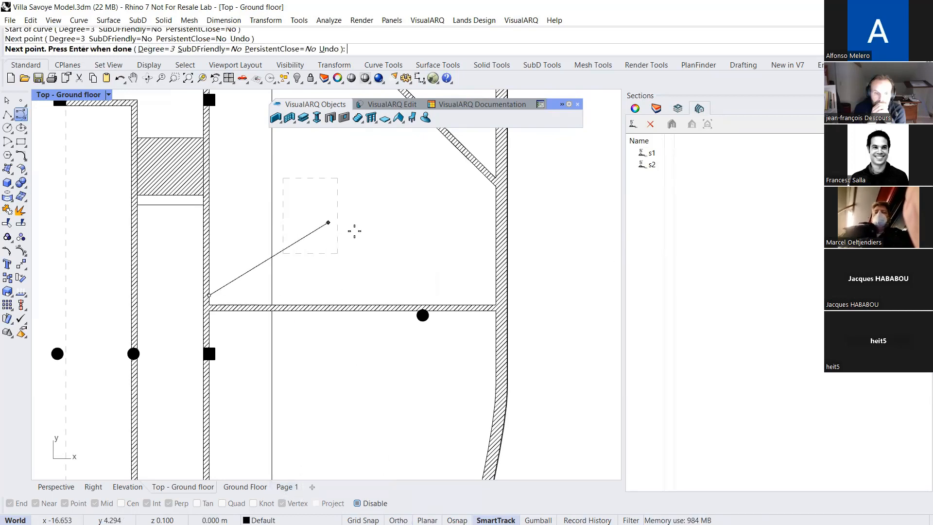
{"action": "left_click", "coordinate": [496, 294]}
{"action": "key", "text": "Return"}
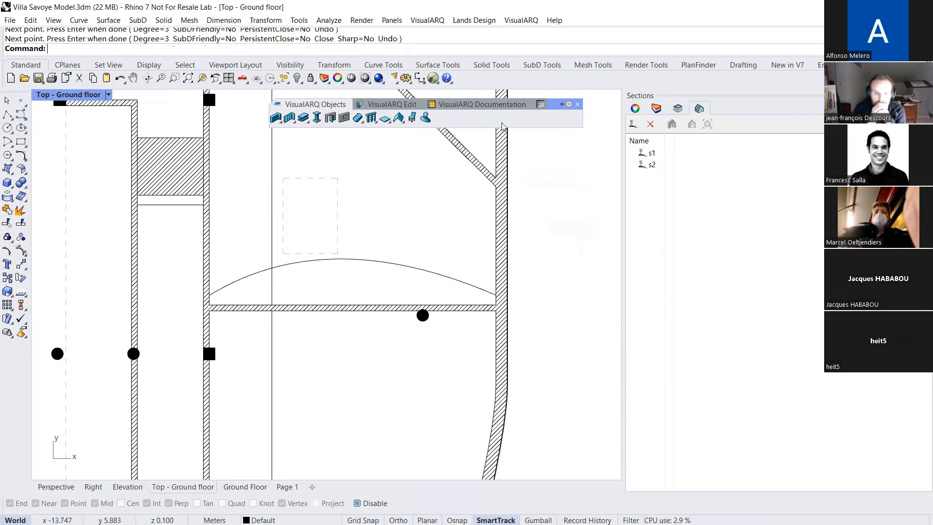
Delete the straight wall and create a wall from the arched curve, keeping Left alignment
{"action": "left_click", "coordinate": [368, 308]}
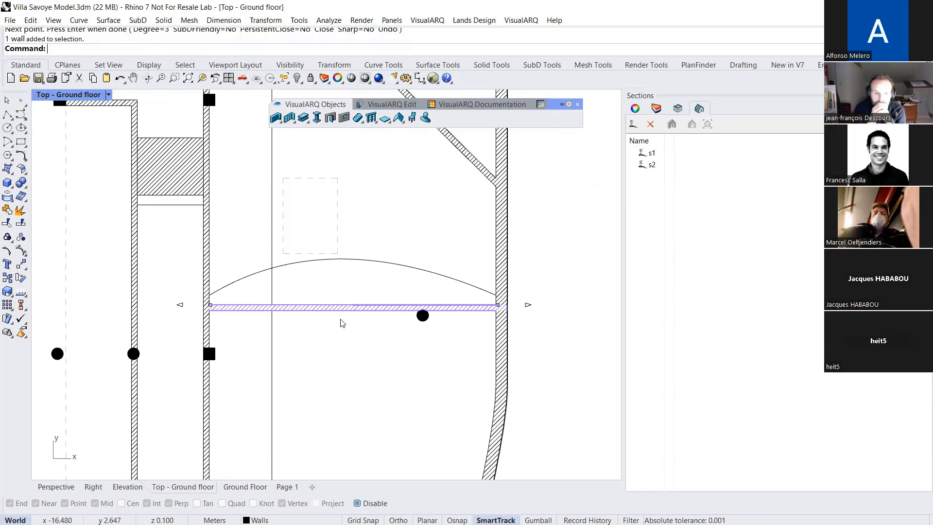
{"action": "key", "text": "Delete"}
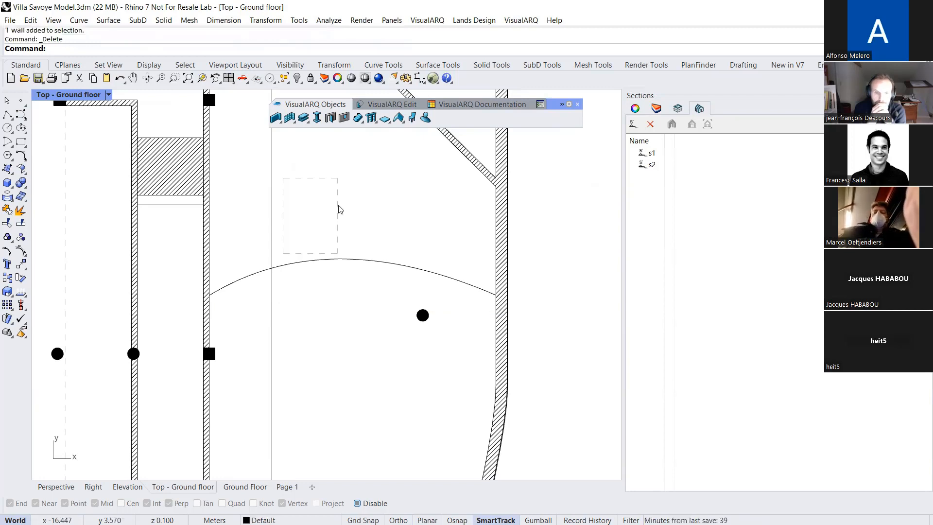
{"action": "mouse_move", "coordinate": [282, 124]}
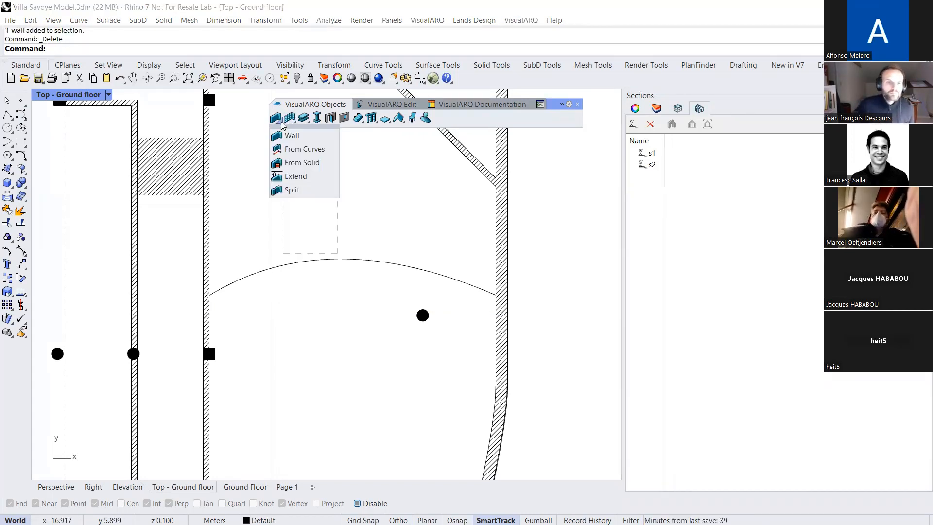
{"action": "left_click", "coordinate": [302, 150]}
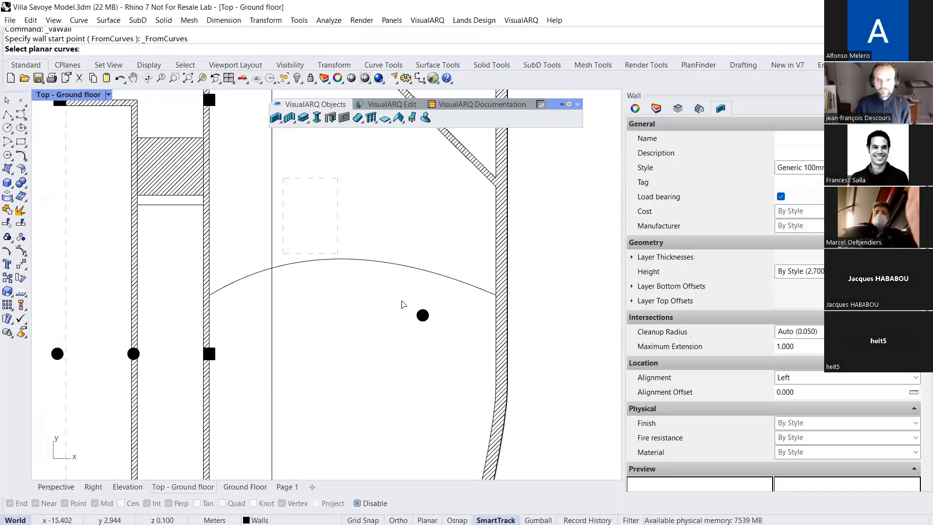
{"action": "left_click", "coordinate": [401, 263]}
{"action": "key", "text": "Return"}
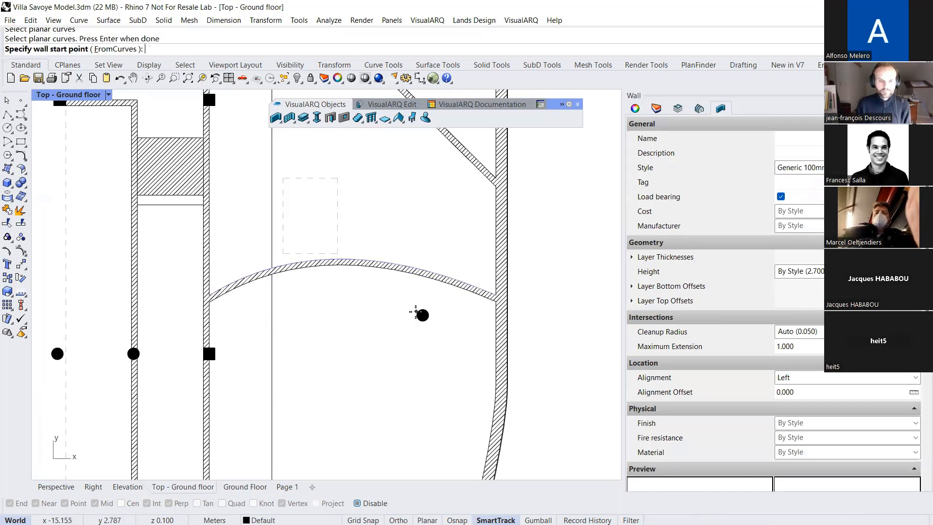
{"action": "key", "text": "Return"}
{"action": "scroll", "coordinate": [373, 327], "scroll_direction": "down", "scroll_amount": 5}
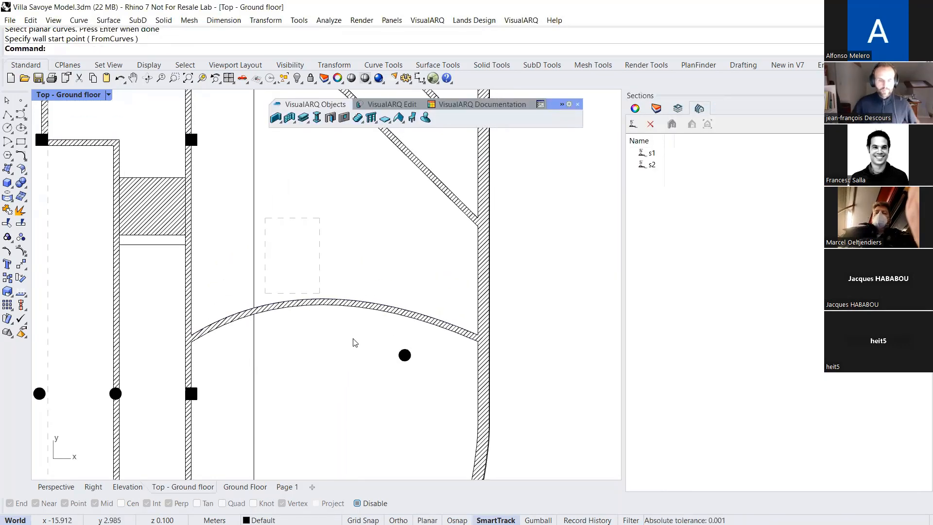
Insert a Hinged Glass door with a custom profile 0.730 m wide and 2.000 m high in the curved wall's right half, opening upward in plan
{"action": "scroll", "coordinate": [350, 339], "scroll_direction": "up", "scroll_amount": 2}
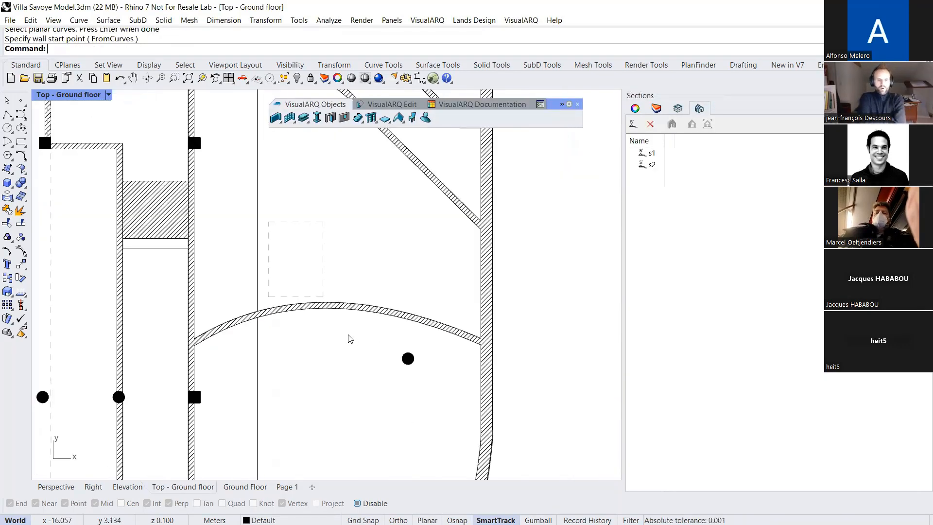
{"action": "left_click", "coordinate": [327, 118]}
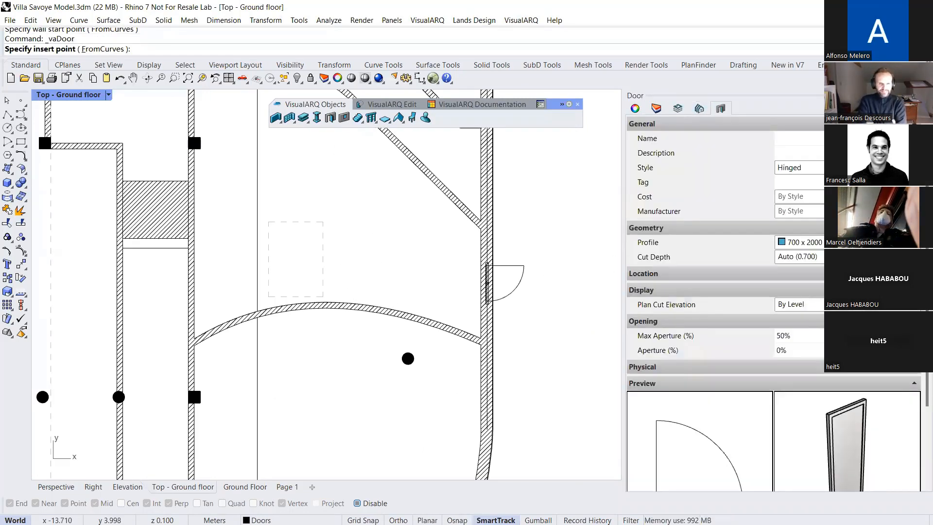
{"action": "left_click", "coordinate": [816, 167]}
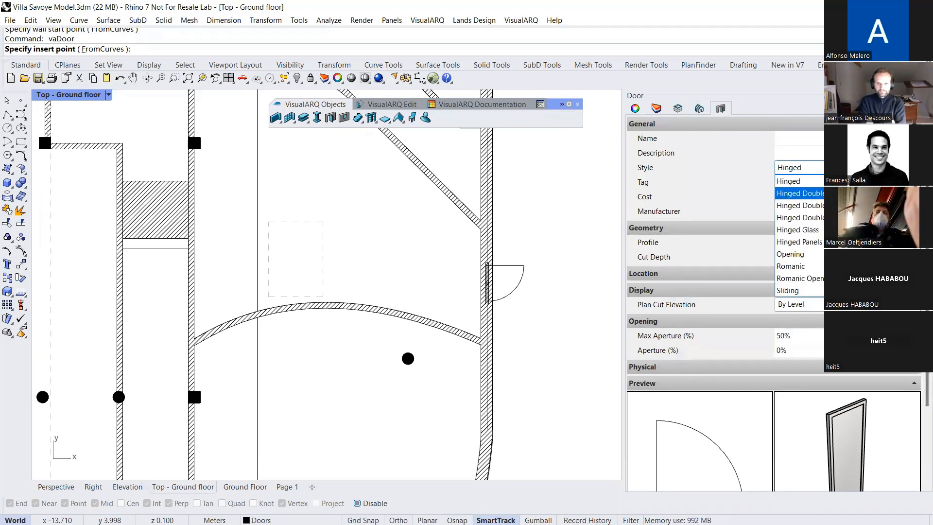
{"action": "left_click", "coordinate": [812, 233]}
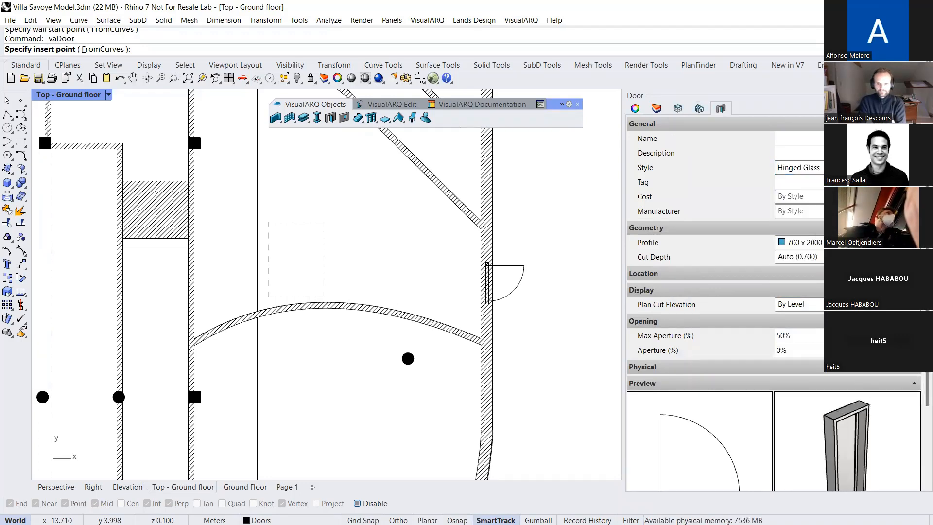
{"action": "scroll", "coordinate": [698, 196], "scroll_direction": "down", "scroll_amount": 2}
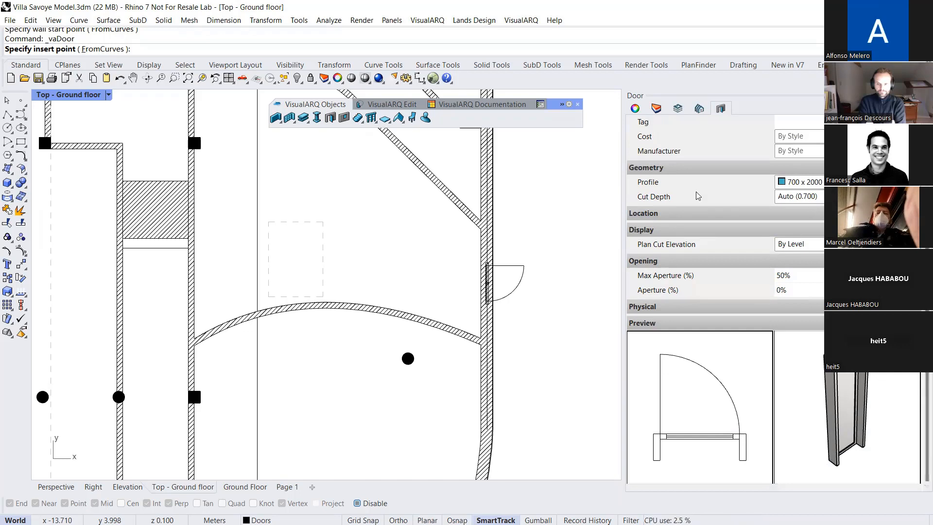
{"action": "left_click", "coordinate": [799, 181]}
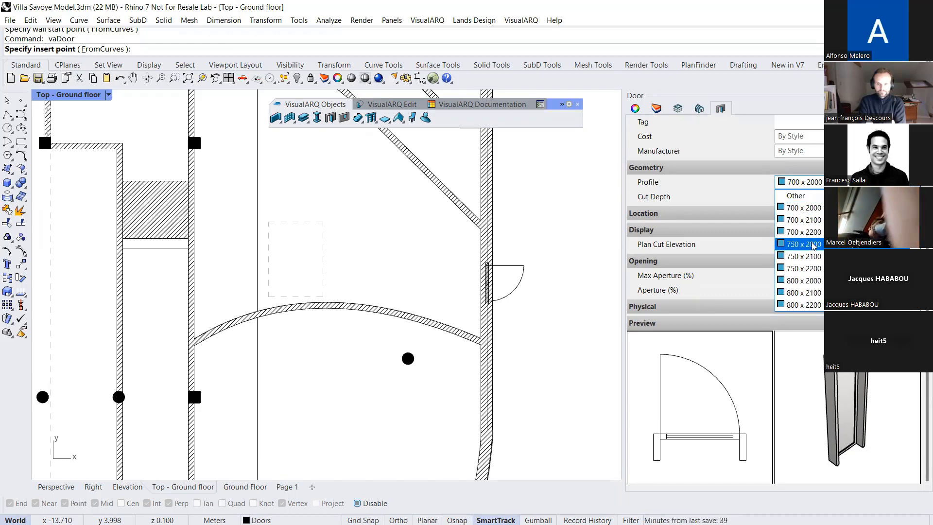
{"action": "left_click", "coordinate": [796, 195]}
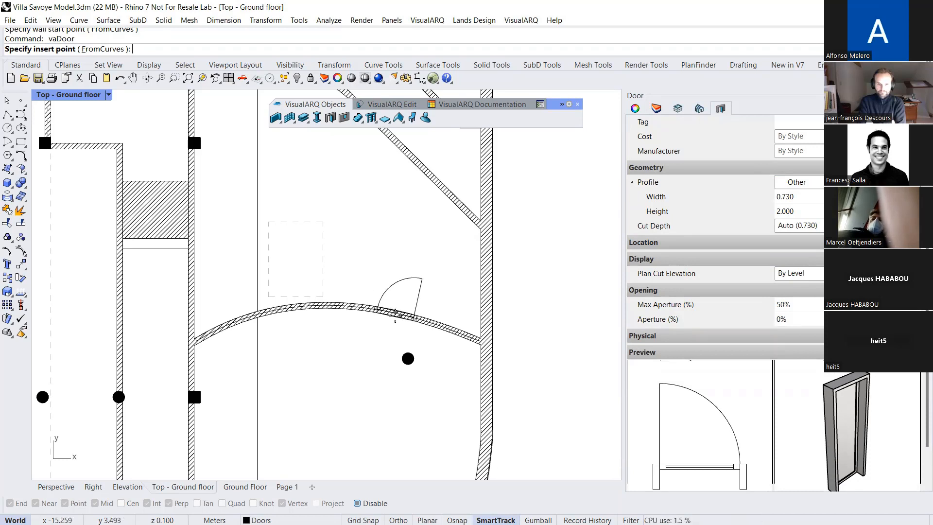
{"action": "left_click", "coordinate": [384, 313]}
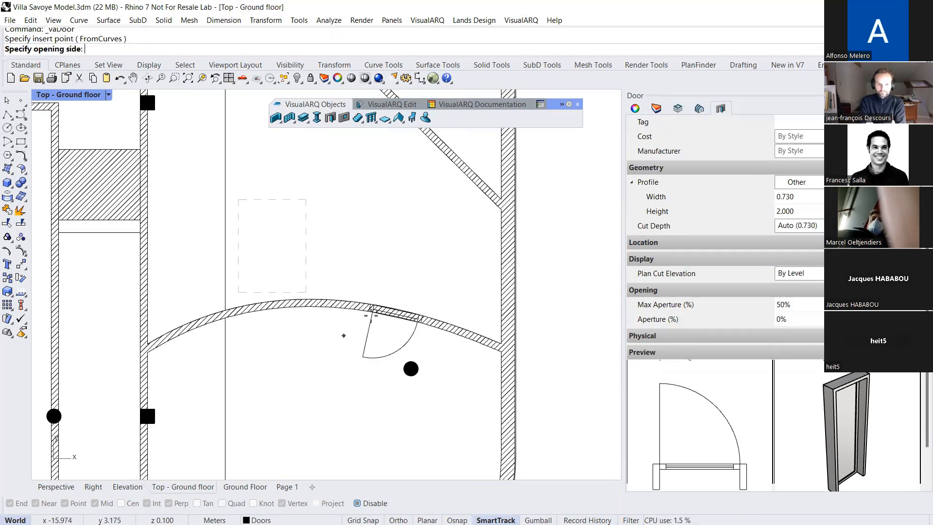
{"action": "left_click", "coordinate": [386, 291]}
{"action": "key", "text": "Return"}
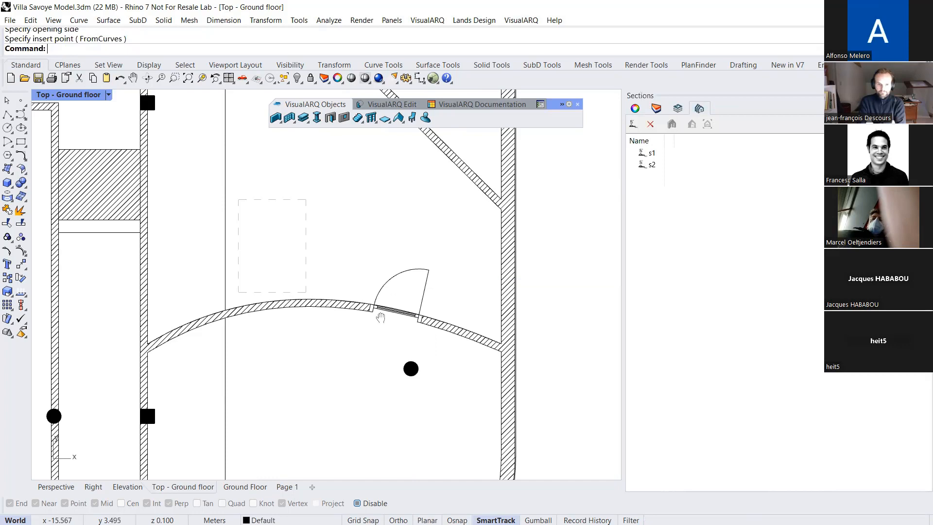
Slide the door along the curved wall to its left part, and pull it off the wall into the room below
{"action": "right_click_drag", "start_coordinate": [380, 317], "coordinate": [463, 288]}
{"action": "scroll", "coordinate": [457, 281], "scroll_direction": "up", "scroll_amount": 3}
{"action": "left_click_drag", "start_coordinate": [474, 282], "coordinate": [178, 311]}
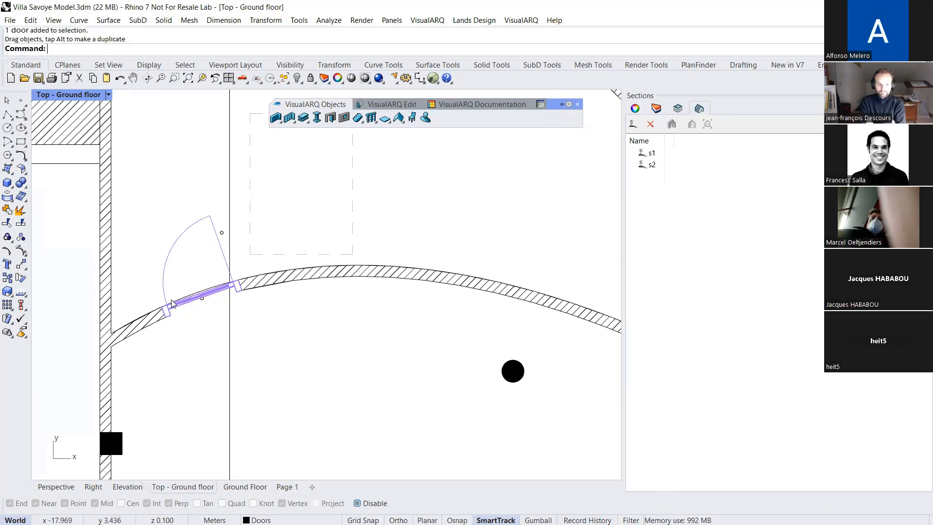
{"action": "right_click_drag", "start_coordinate": [272, 293], "coordinate": [173, 280]}
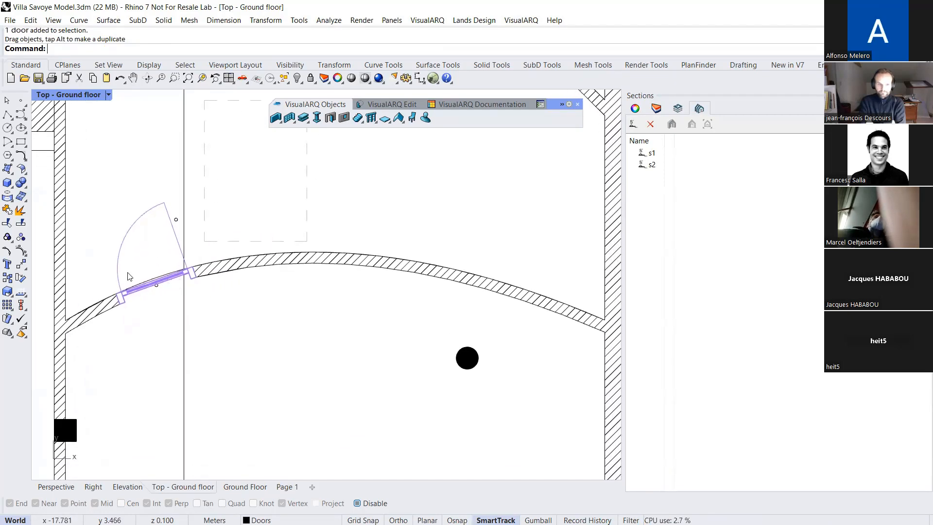
{"action": "left_click_drag", "start_coordinate": [165, 279], "coordinate": [307, 370]}
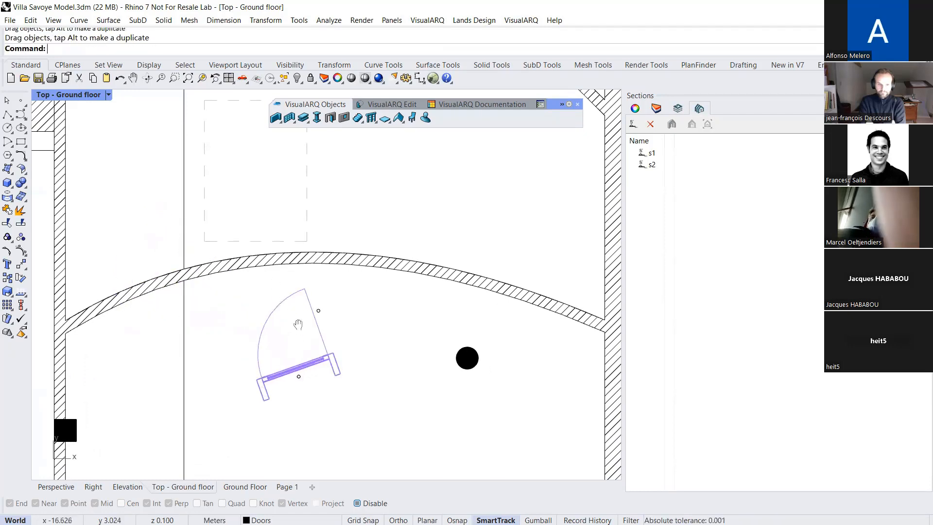
{"action": "right_click_drag", "start_coordinate": [298, 324], "coordinate": [301, 309]}
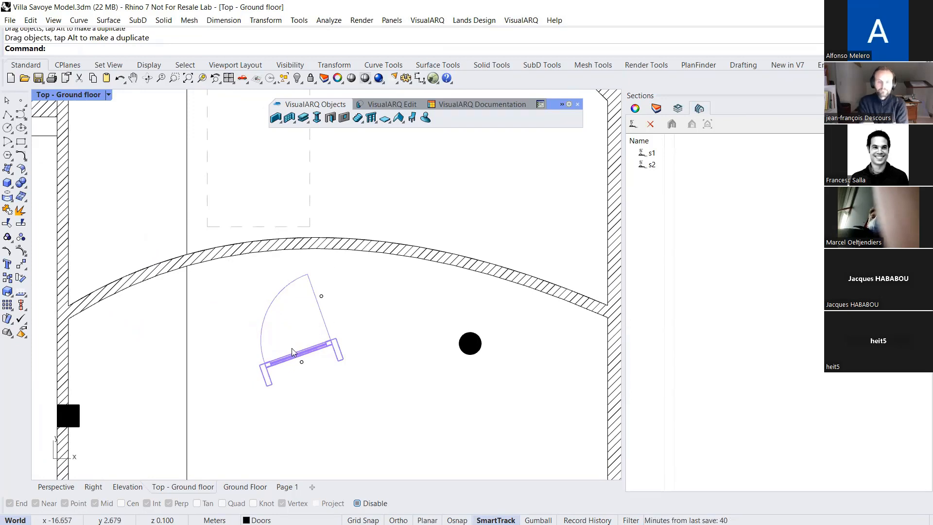
Hide the Terrace and First floor levels in the Perspective view to expose the ground floor with the detached door
{"action": "left_click", "coordinate": [69, 488]}
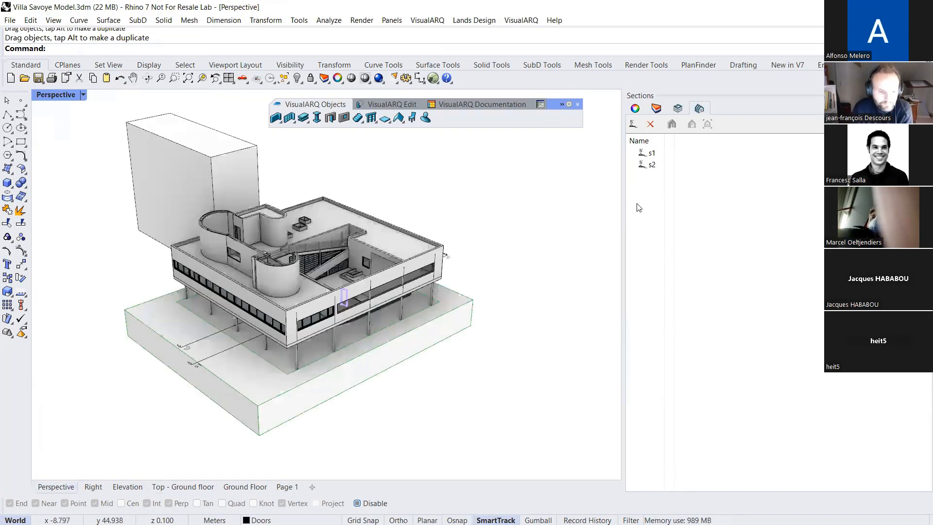
{"action": "left_click", "coordinate": [685, 110]}
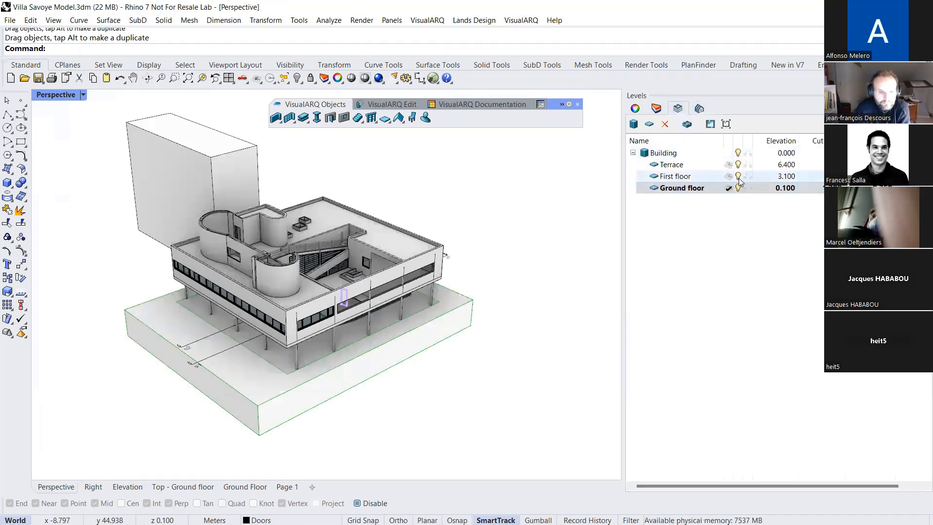
{"action": "scroll", "coordinate": [366, 310], "scroll_direction": "up", "scroll_amount": 10}
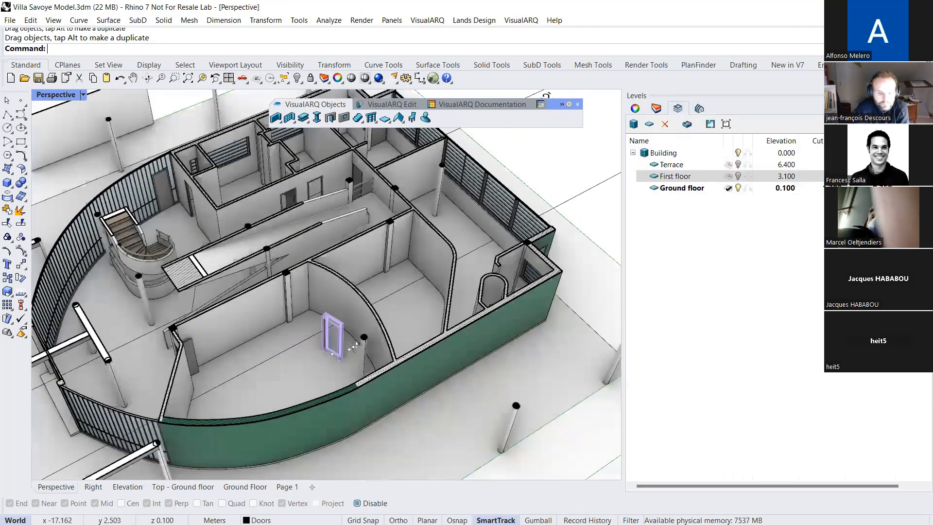
Move the detached door back into the curved wall in the Perspective view and clear the selection
{"action": "scroll", "coordinate": [355, 345], "scroll_direction": "up", "scroll_amount": 5}
{"action": "left_click_drag", "start_coordinate": [346, 367], "coordinate": [391, 335]}
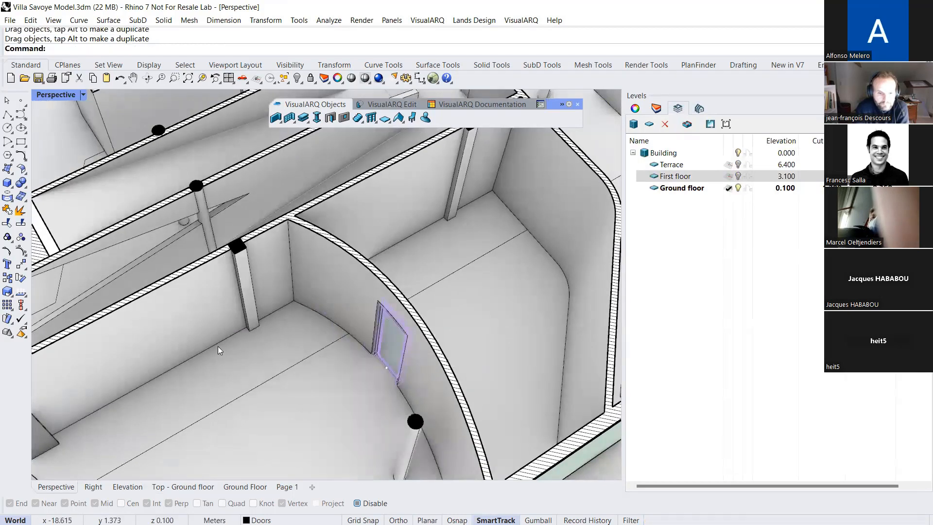
{"action": "scroll", "coordinate": [243, 335], "scroll_direction": "down", "scroll_amount": 5}
{"action": "right_click_drag", "start_coordinate": [269, 328], "coordinate": [170, 292]}
{"action": "key", "text": "Escape"}
Stretch the short partition stub between the two corner rooms so that it extends into the adjacent room
{"action": "scroll", "coordinate": [241, 318], "scroll_direction": "down", "scroll_amount": 5}
{"action": "scroll", "coordinate": [170, 288], "scroll_direction": "up", "scroll_amount": 5}
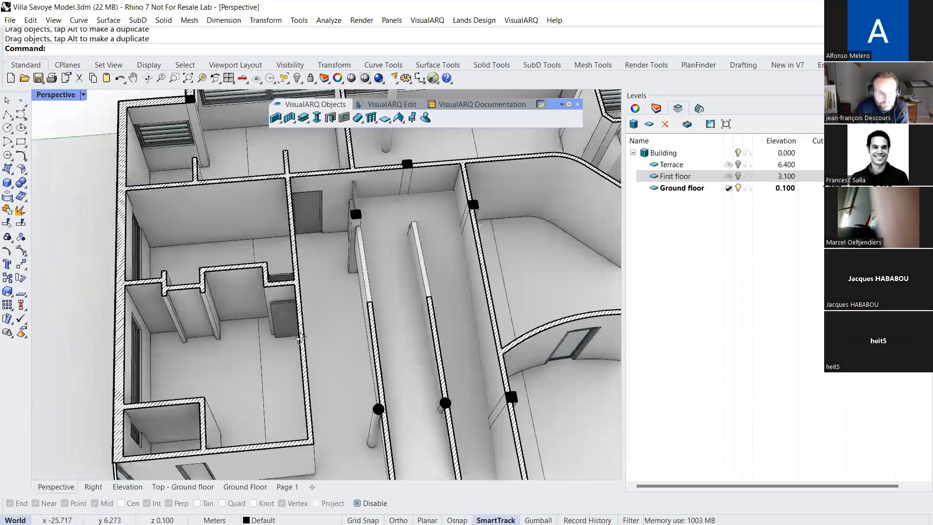
{"action": "left_click", "coordinate": [166, 287]}
{"action": "scroll", "coordinate": [160, 272], "scroll_direction": "up", "scroll_amount": 3}
{"action": "left_click_drag", "start_coordinate": [165, 256], "coordinate": [185, 235]}
{"action": "key", "text": "Escape"}
Try to drag the base of the extended partition wall sideways, and undo the last drag
{"action": "right_click_drag", "start_coordinate": [226, 283], "coordinate": [265, 245]}
{"action": "left_click", "coordinate": [186, 365]}
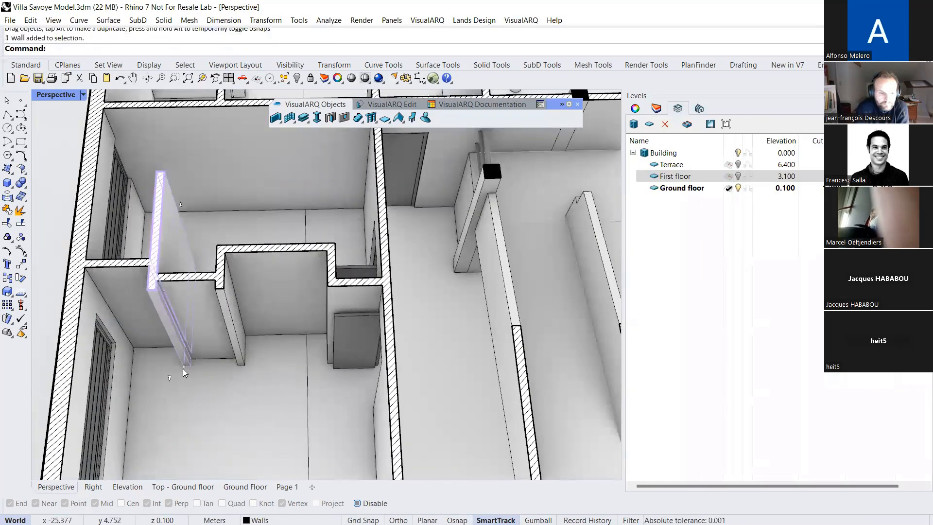
{"action": "left_click", "coordinate": [183, 367]}
{"action": "left_click_drag", "start_coordinate": [183, 368], "coordinate": [144, 374]}
{"action": "right_click_drag", "start_coordinate": [204, 371], "coordinate": [209, 361]}
{"action": "key", "text": "ctrl+z"}
{"action": "scroll", "coordinate": [187, 357], "scroll_direction": "down", "scroll_amount": 7}
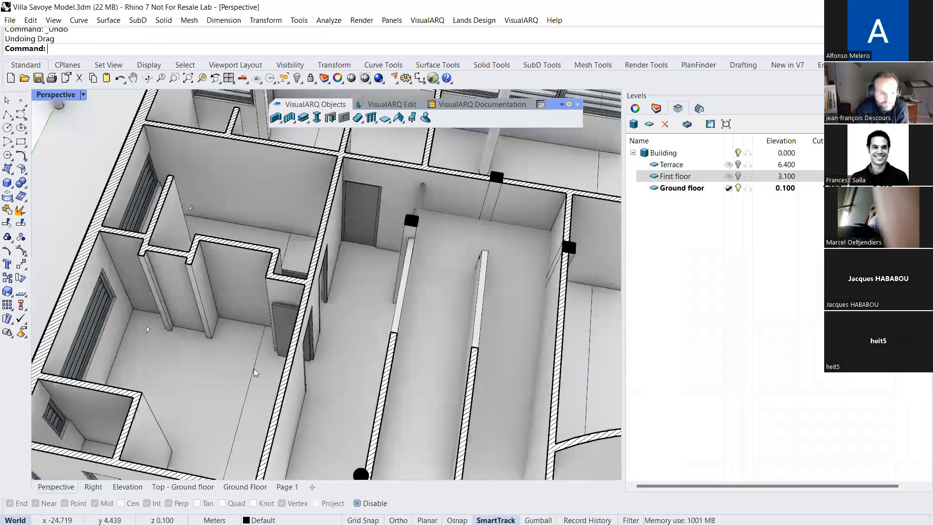
{"action": "right_click_drag", "start_coordinate": [222, 326], "coordinate": [231, 337]}
{"action": "scroll", "coordinate": [287, 324], "scroll_direction": "down", "scroll_amount": 5}
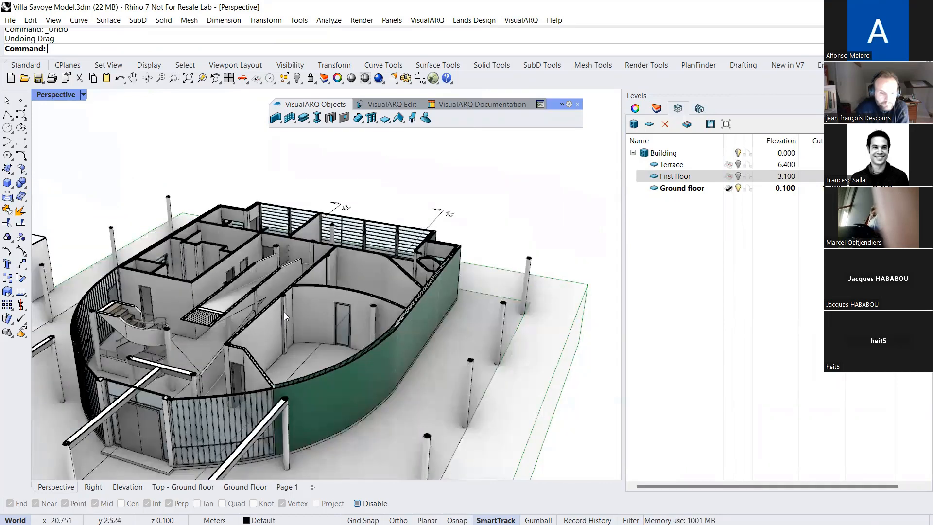
{"action": "right_click_drag", "start_coordinate": [284, 314], "coordinate": [285, 261]}
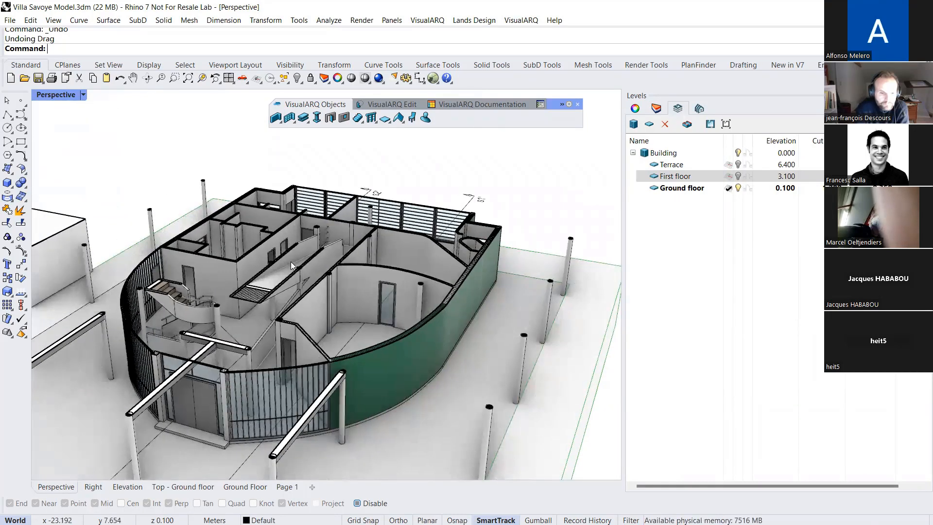
{"action": "scroll", "coordinate": [331, 285], "scroll_direction": "down", "scroll_amount": 3}
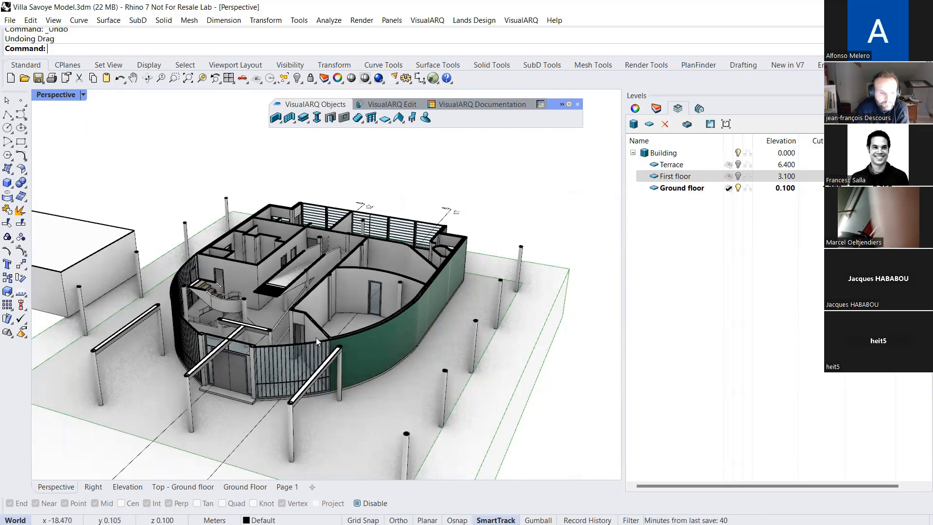
{"action": "right_click_drag", "start_coordinate": [371, 358], "coordinate": [351, 344]}
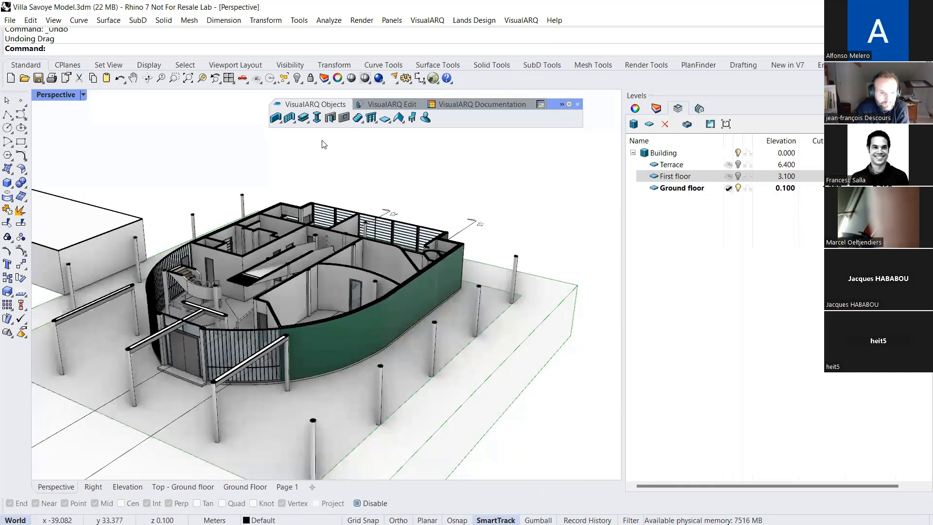
Open the wall styles manager and preview the Exterior 100mm and Exterior 200mm styles
{"action": "right_click", "coordinate": [275, 117]}
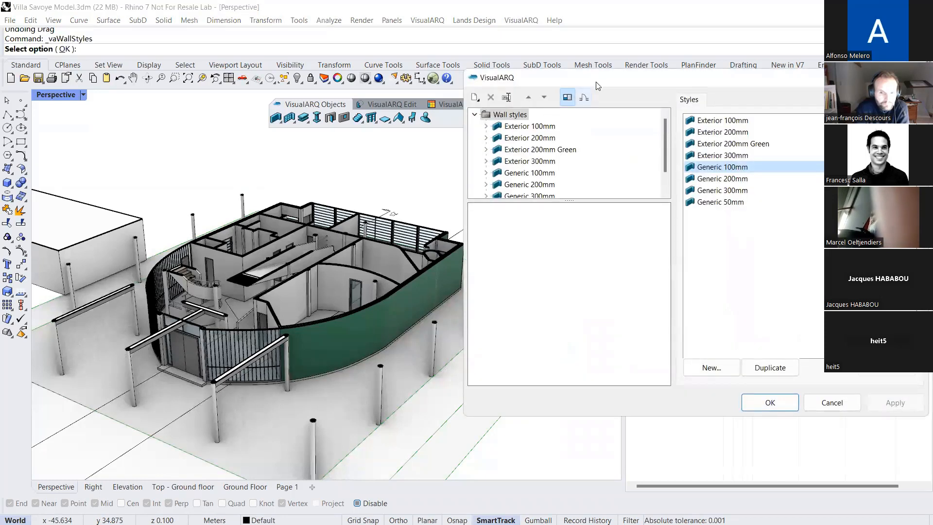
{"action": "left_click_drag", "start_coordinate": [413, 247], "coordinate": [418, 335]}
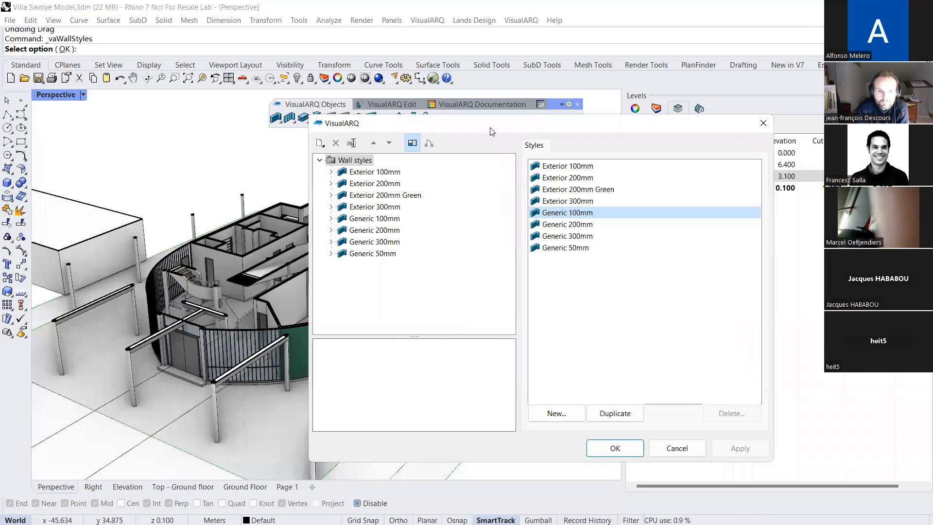
{"action": "left_click_drag", "start_coordinate": [492, 130], "coordinate": [509, 120]}
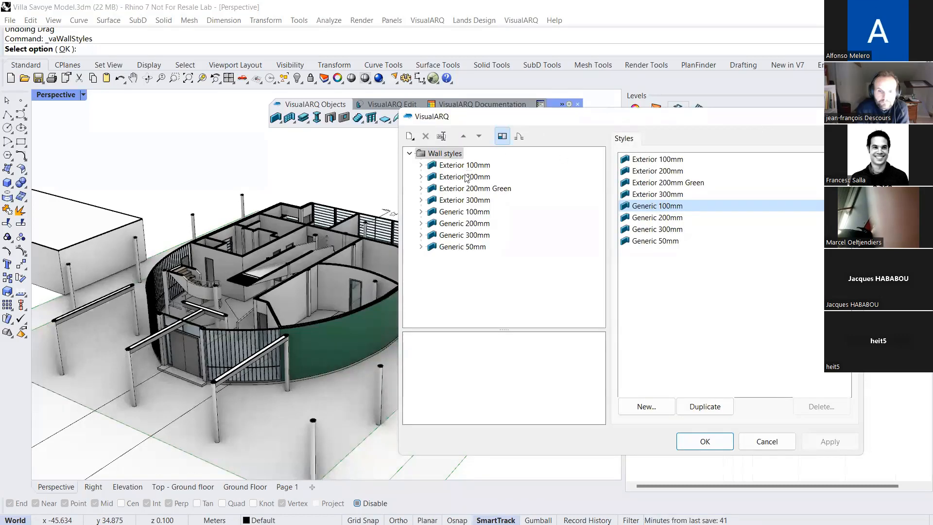
{"action": "left_click", "coordinate": [445, 168]}
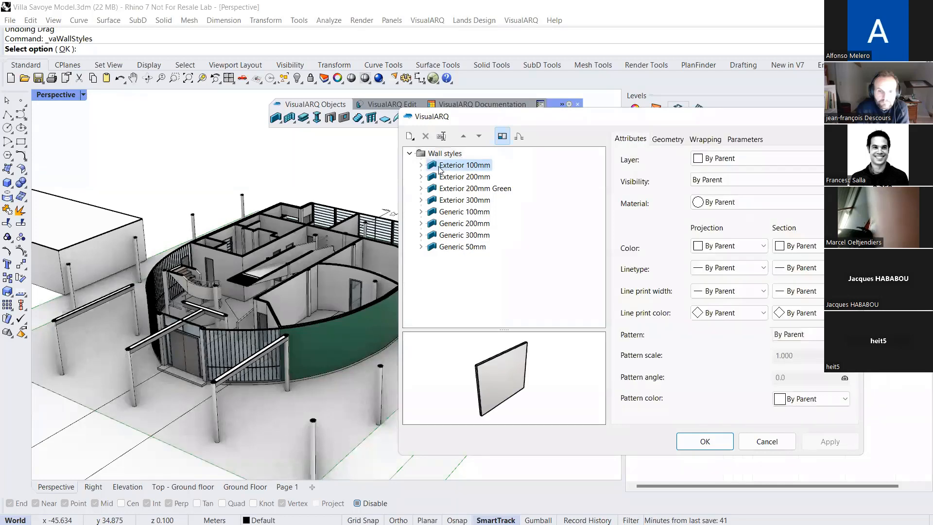
{"action": "left_click", "coordinate": [442, 179], "text": "shift"}
{"action": "left_click", "coordinate": [441, 180]}
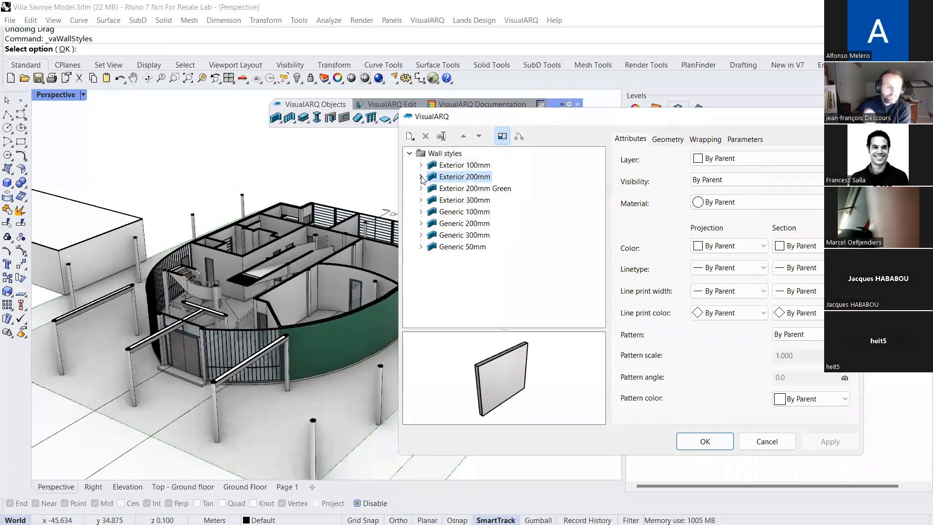
Examine the offset and thickness of both wall layers in the Exterior 200mm style
{"action": "left_click", "coordinate": [420, 177]}
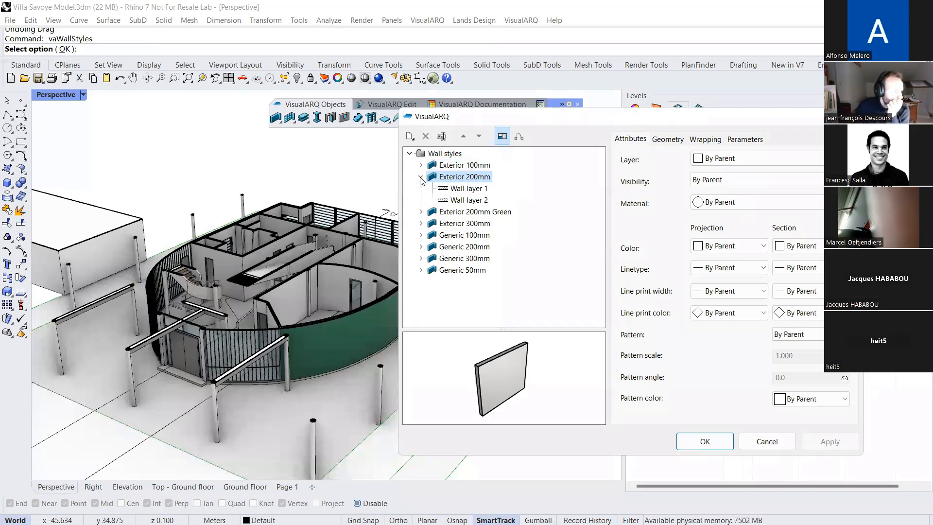
{"action": "left_click", "coordinate": [450, 190]}
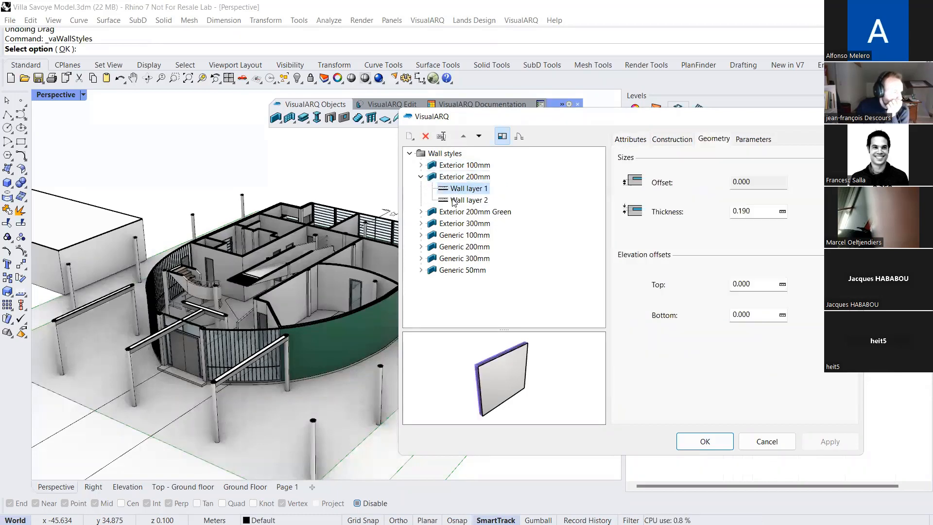
{"action": "left_click", "coordinate": [457, 200]}
{"action": "right_click_drag", "start_coordinate": [503, 357], "coordinate": [497, 384]}
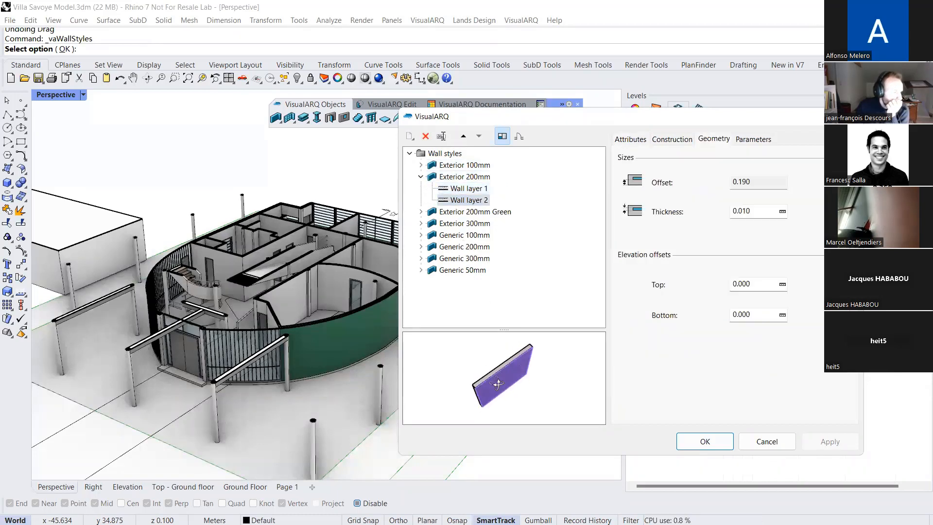
{"action": "left_click", "coordinate": [478, 191]}
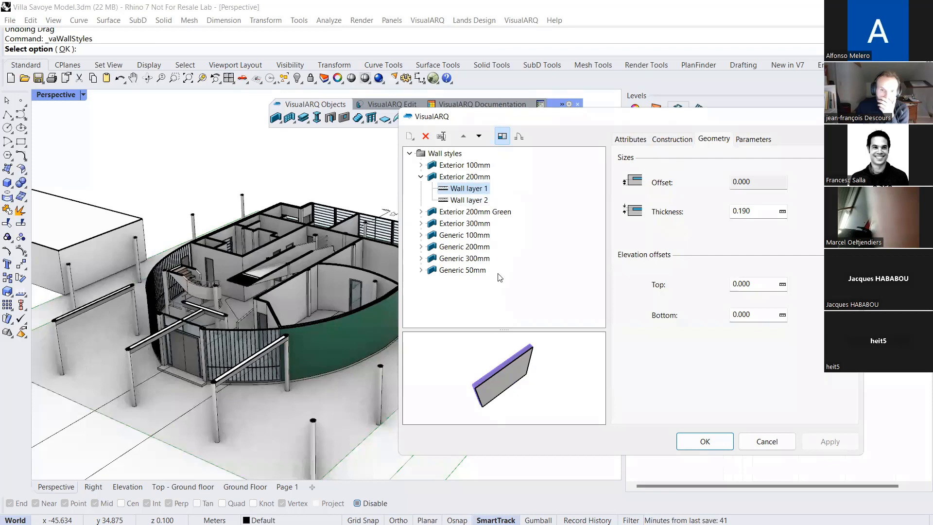
{"action": "left_click_drag", "start_coordinate": [738, 212], "coordinate": [752, 213]}
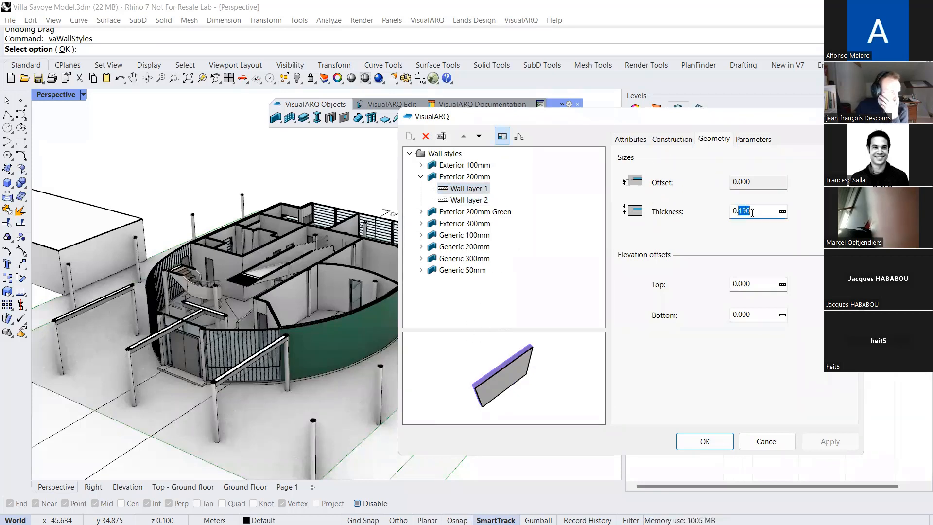
Review the attributes of Wall layer 1 in Exterior 200mm and switch the style preview to the 2D plan representation
{"action": "left_click", "coordinate": [634, 141]}
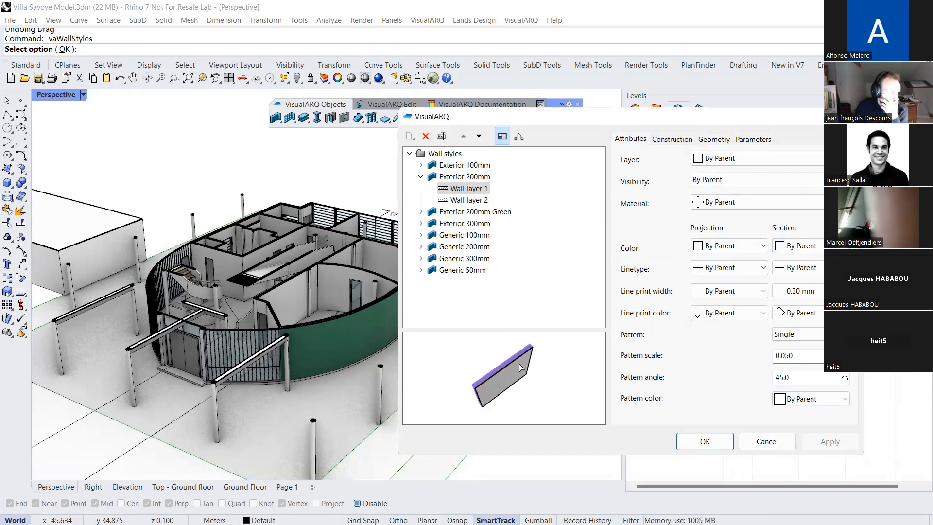
{"action": "left_click", "coordinate": [519, 138]}
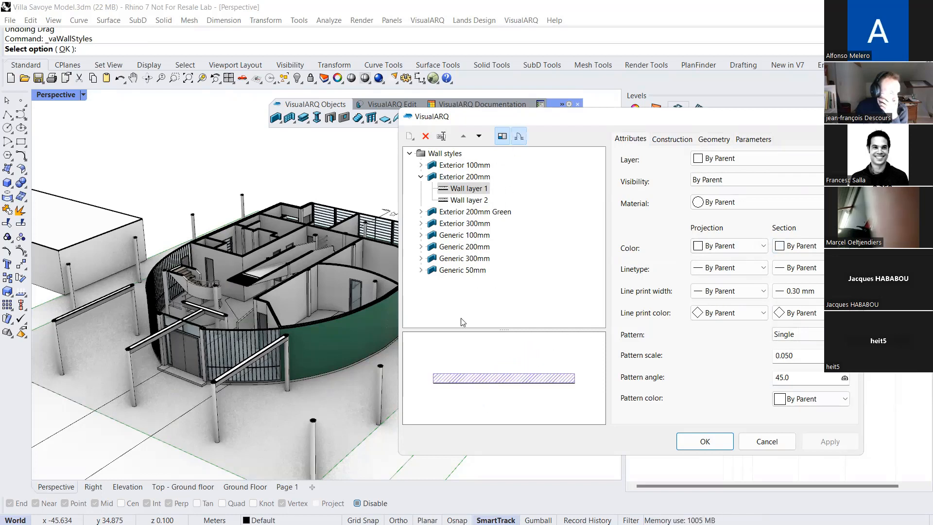
{"action": "left_click", "coordinate": [517, 140]}
{"action": "left_click", "coordinate": [518, 140]}
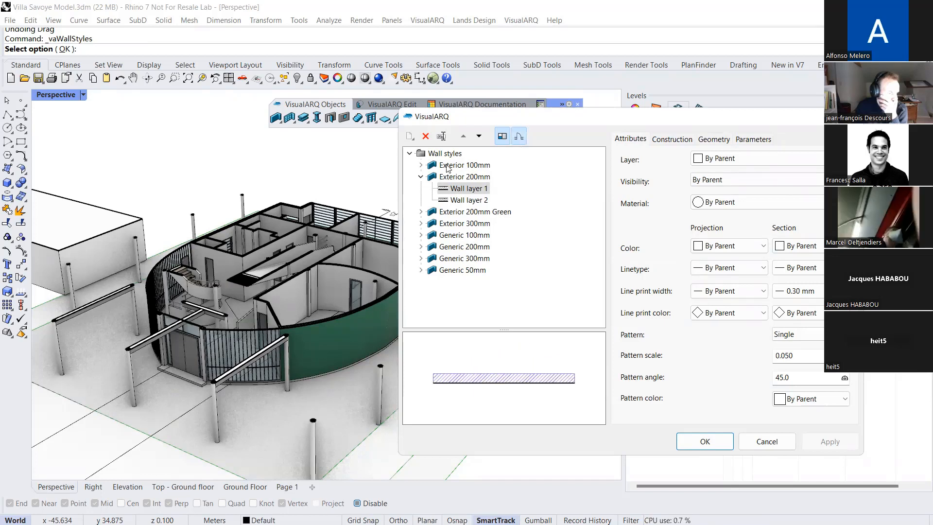
Start a new wall style named New with a layer count of 3
{"action": "left_click", "coordinate": [444, 154]}
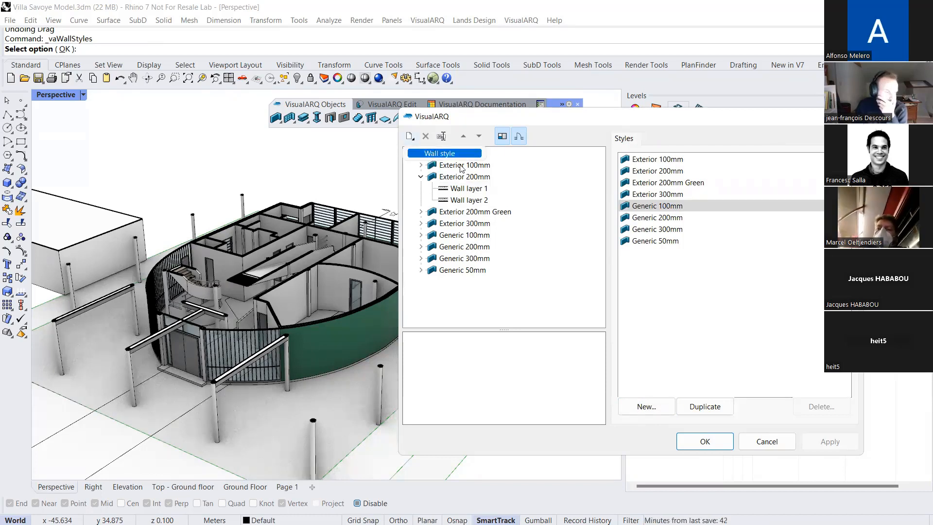
{"action": "left_click", "coordinate": [647, 406]}
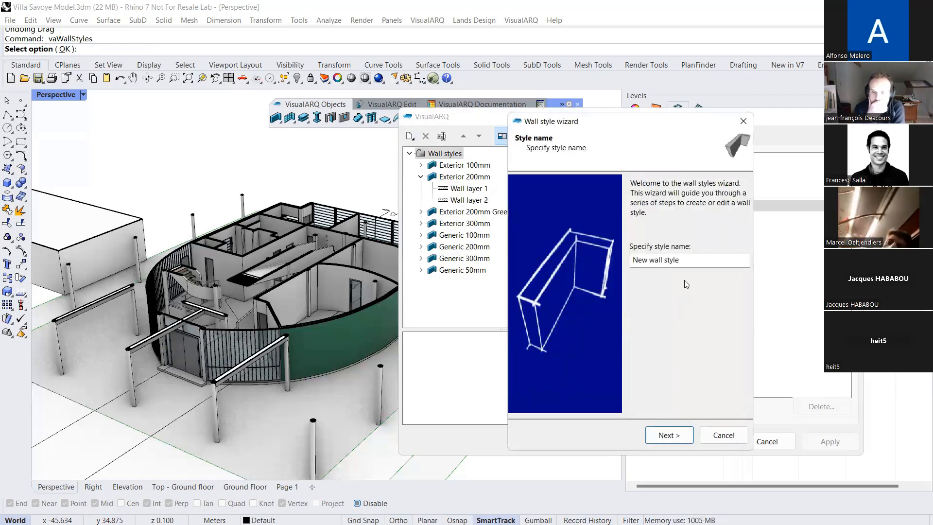
{"action": "left_click_drag", "start_coordinate": [681, 260], "coordinate": [649, 262]}
{"action": "key", "text": "BackSpace"}
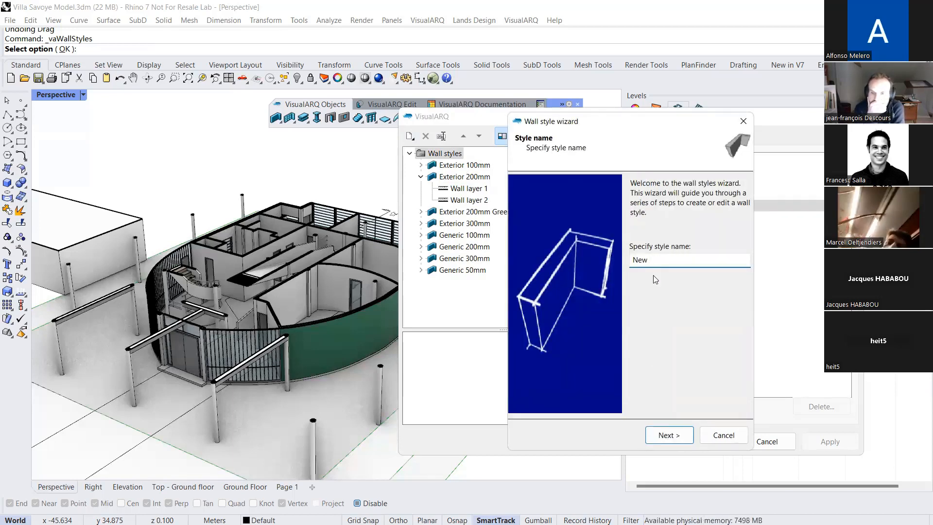
{"action": "left_click", "coordinate": [676, 429]}
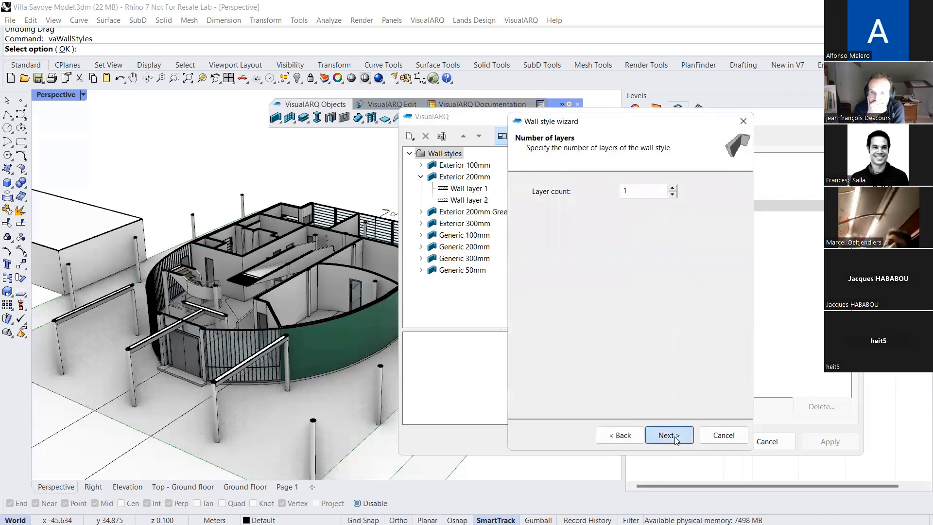
{"action": "left_click", "coordinate": [672, 188]}
{"action": "left_click", "coordinate": [672, 188]}
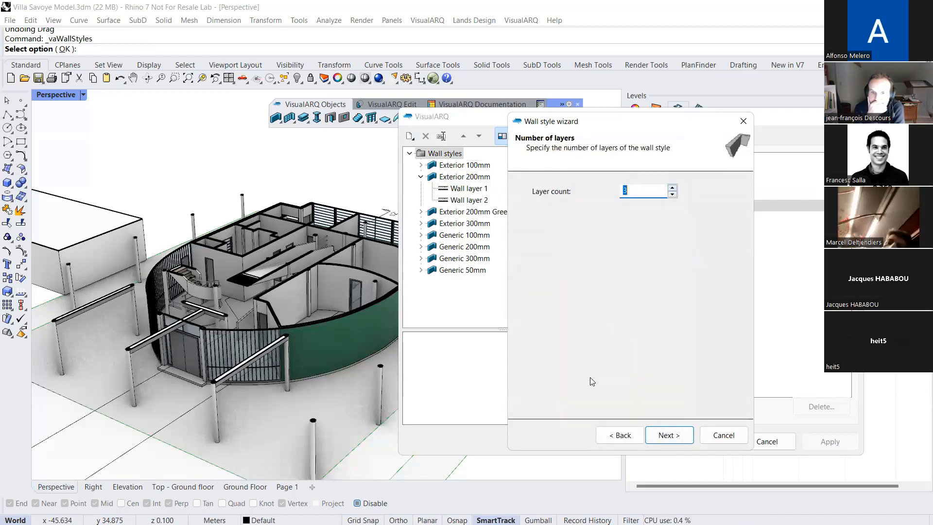
{"action": "left_click", "coordinate": [664, 436]}
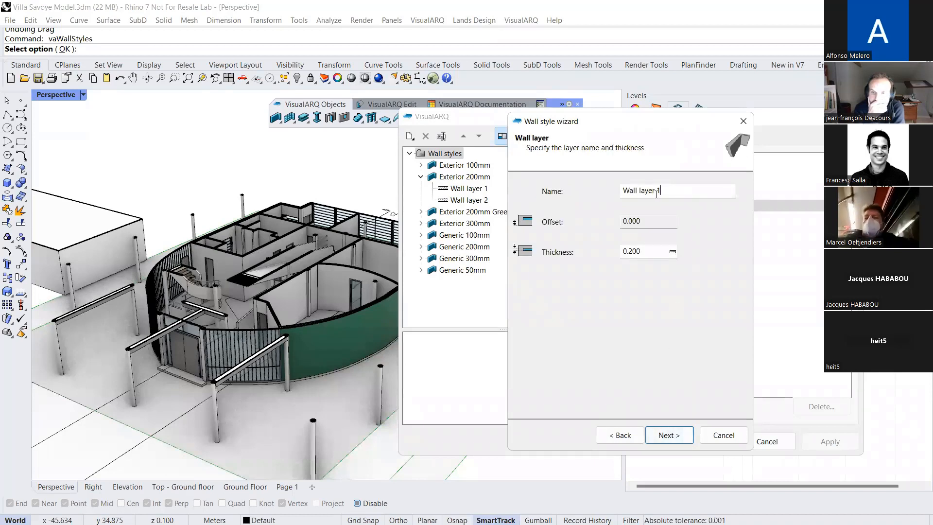
Set Wall layer 2's thickness to 0.040, keep the defaults for the other layers and the 2.700 height, and finish the style
{"action": "left_click", "coordinate": [656, 192]}
{"action": "left_click", "coordinate": [664, 435]}
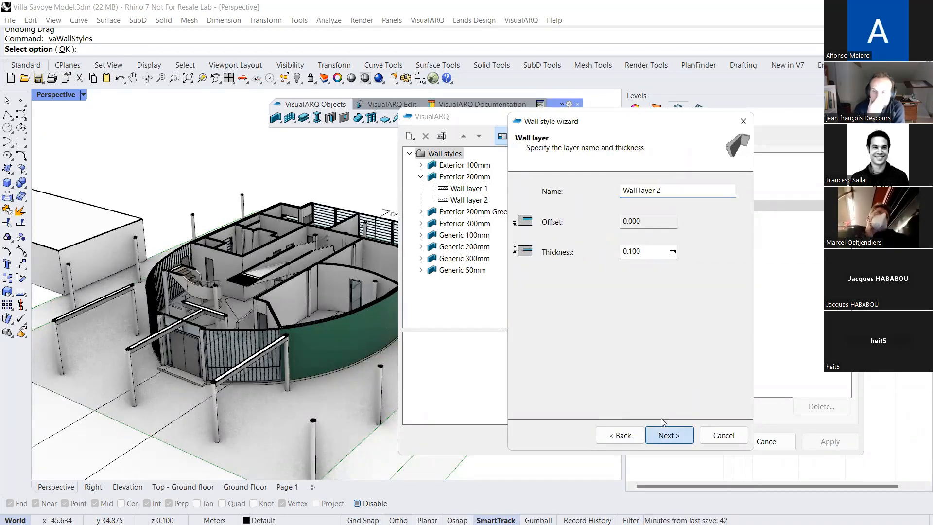
{"action": "left_click_drag", "start_coordinate": [629, 251], "coordinate": [654, 254]}
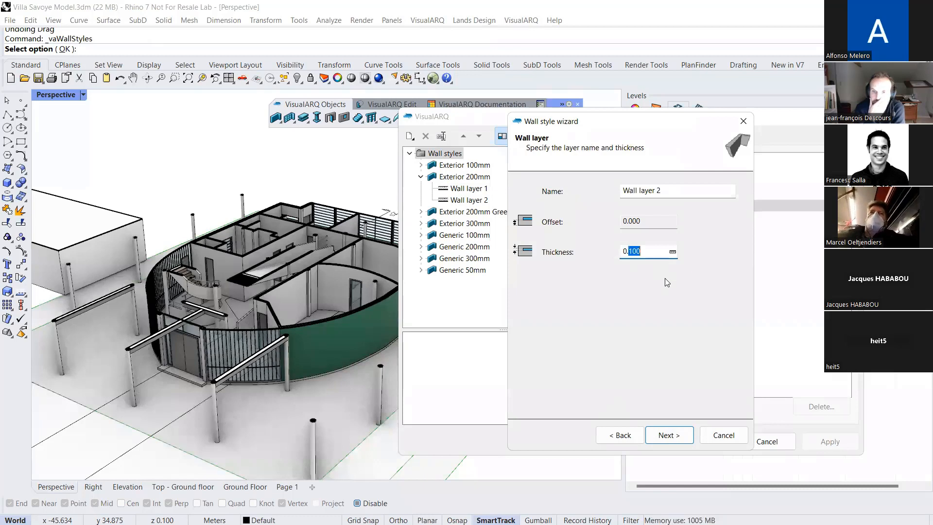
{"action": "type", "text": "0"}
{"action": "left_click", "coordinate": [666, 435]}
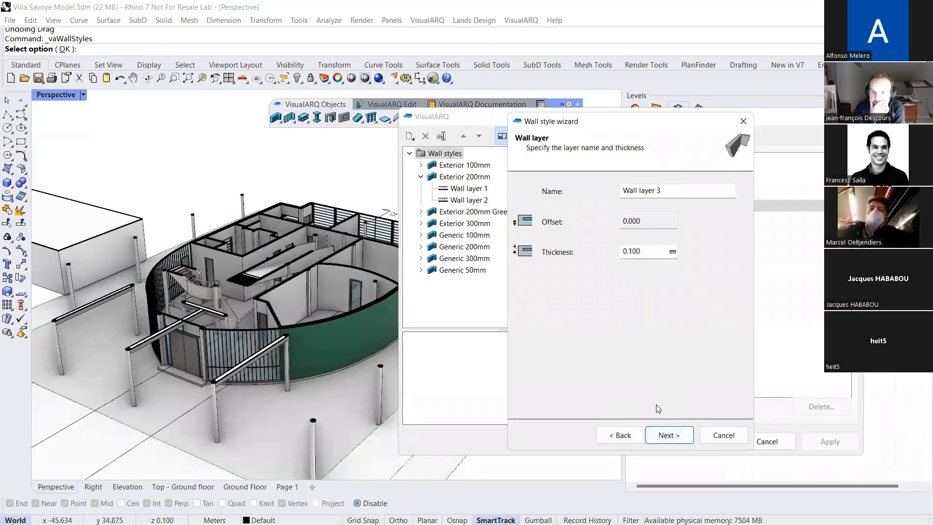
{"action": "left_click", "coordinate": [664, 435]}
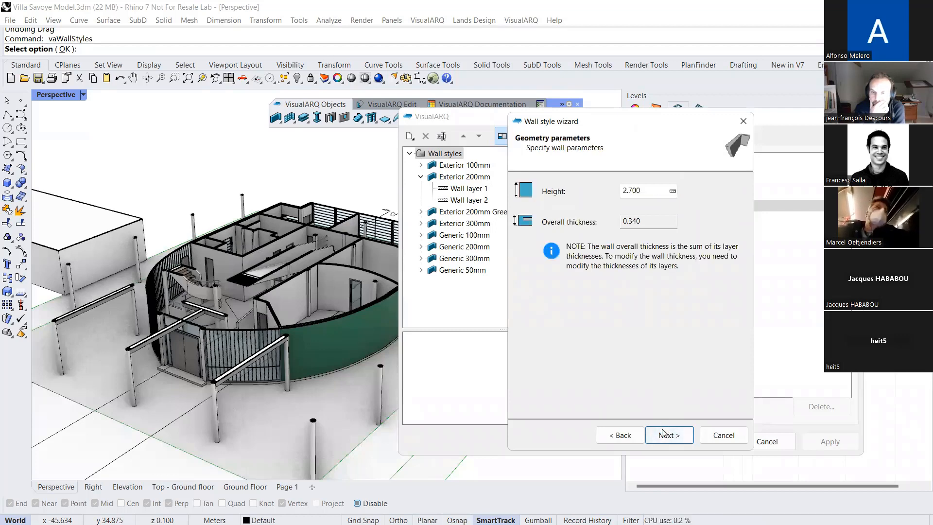
{"action": "left_click", "coordinate": [662, 438]}
{"action": "left_click", "coordinate": [656, 441]}
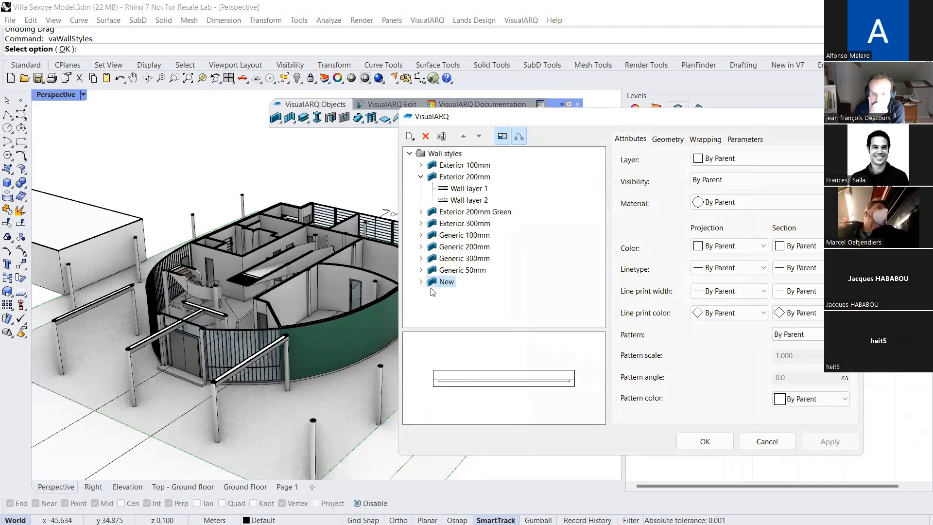
Set the section pattern of Wall layer 1 in the New wall style to Solid
{"action": "left_click", "coordinate": [421, 178]}
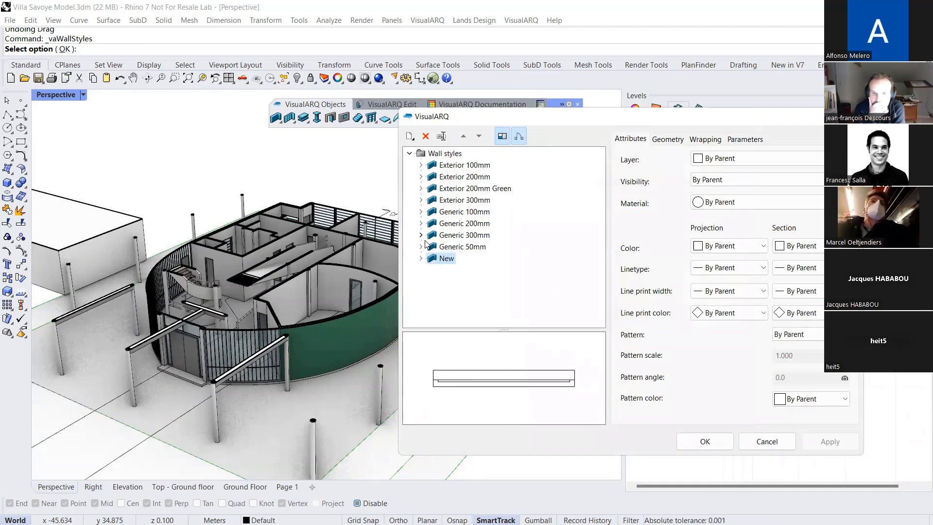
{"action": "left_click", "coordinate": [421, 258]}
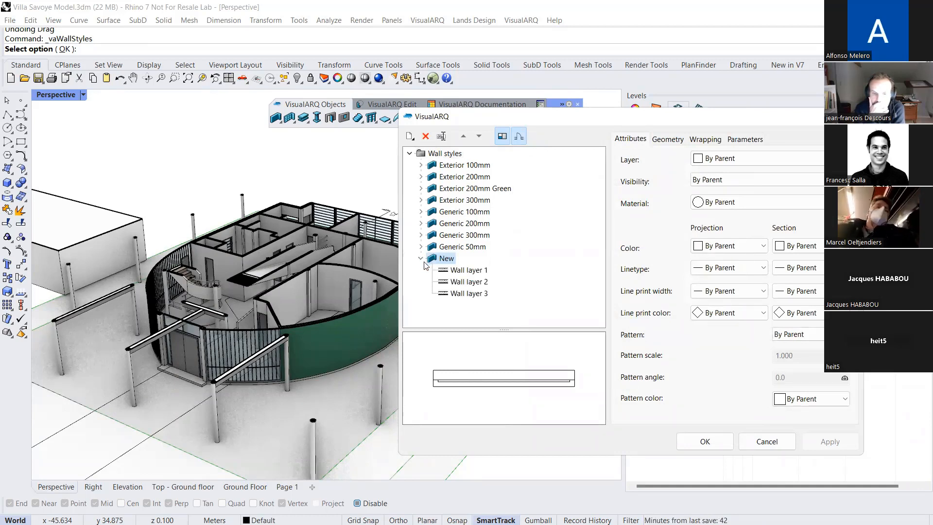
{"action": "left_click", "coordinate": [449, 270]}
{"action": "scroll", "coordinate": [457, 380], "scroll_direction": "up", "scroll_amount": 5}
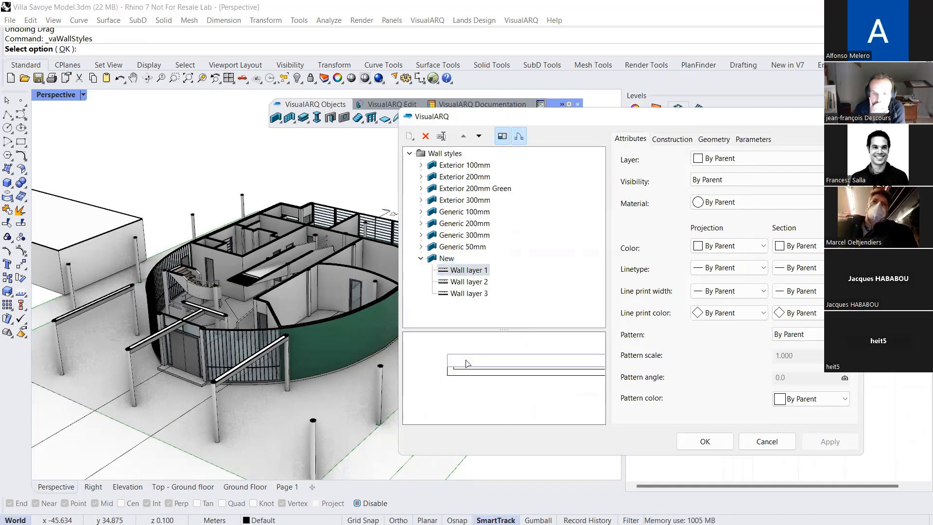
{"action": "left_click", "coordinate": [805, 250]}
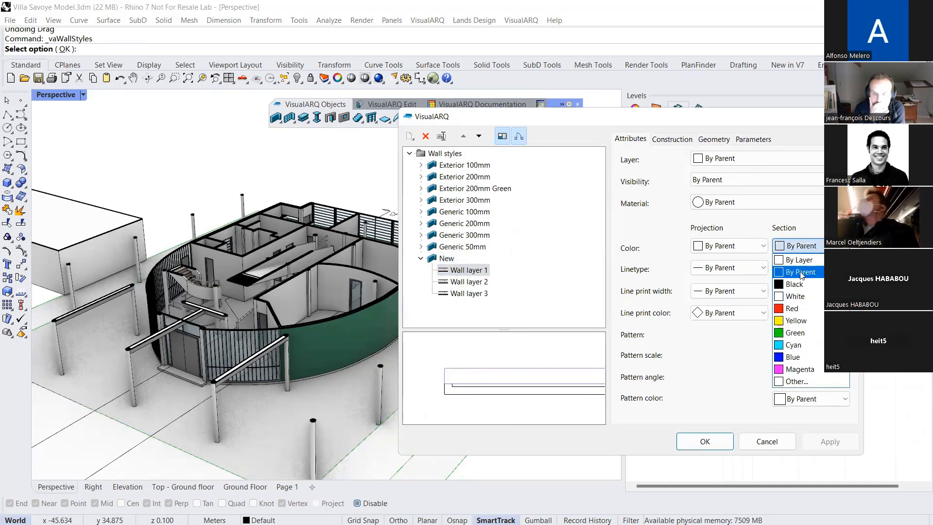
{"action": "left_click", "coordinate": [778, 247]}
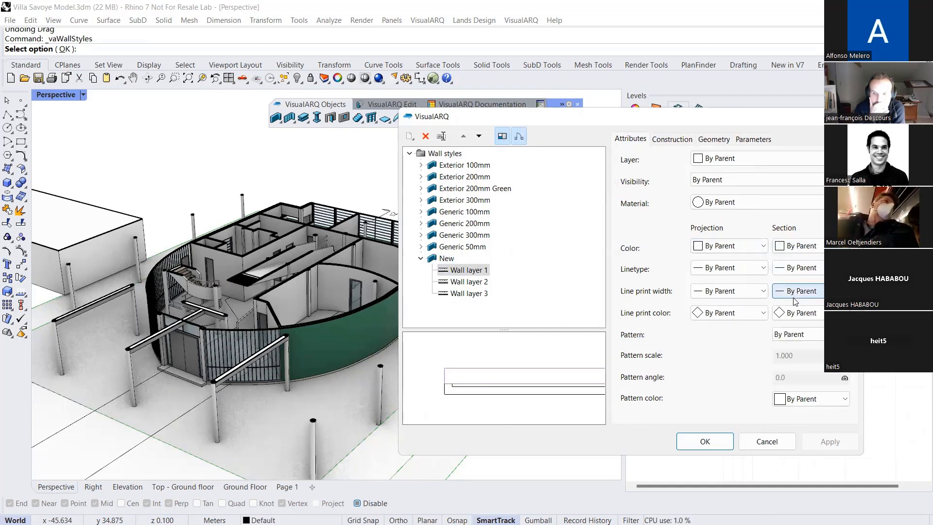
{"action": "left_click", "coordinate": [795, 334]}
{"action": "left_click", "coordinate": [798, 366]}
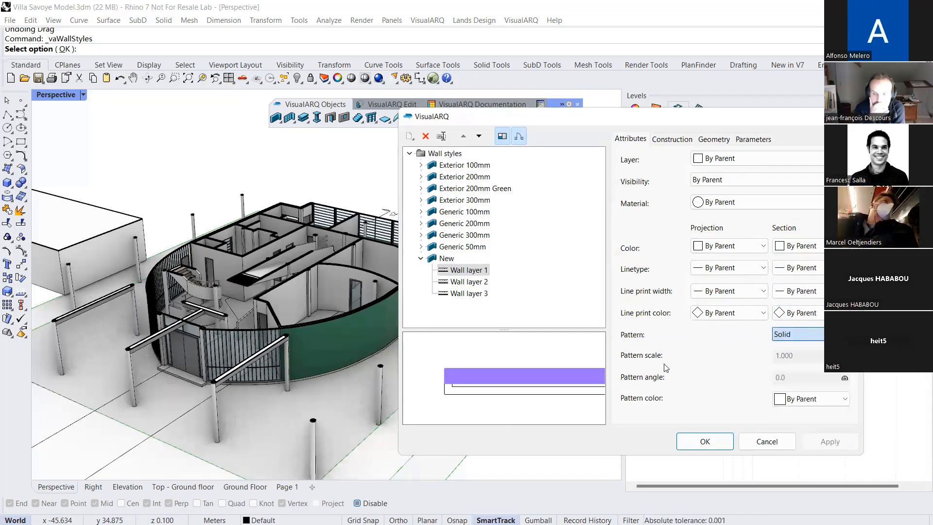
Give Wall layer 3 of the New style a Solid section pattern and accept the wall style changes
{"action": "left_click", "coordinate": [467, 294]}
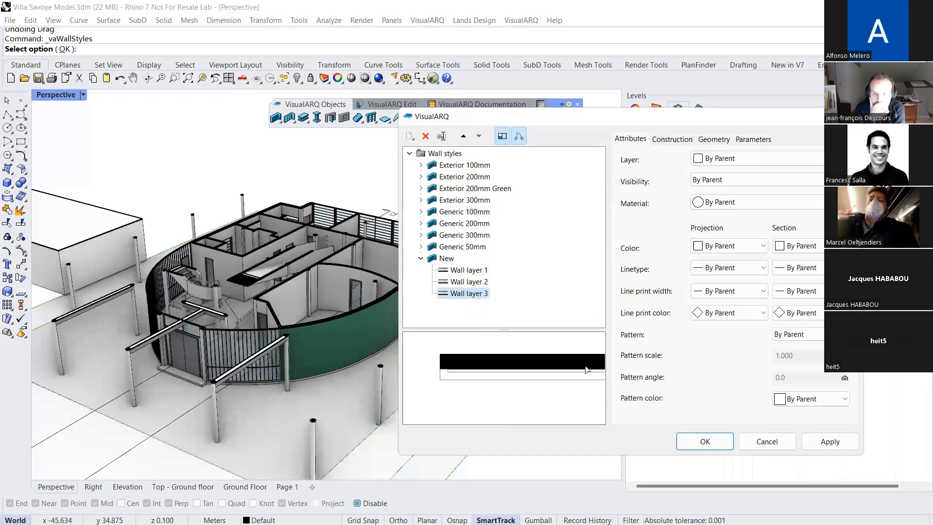
{"action": "left_click", "coordinate": [777, 334]}
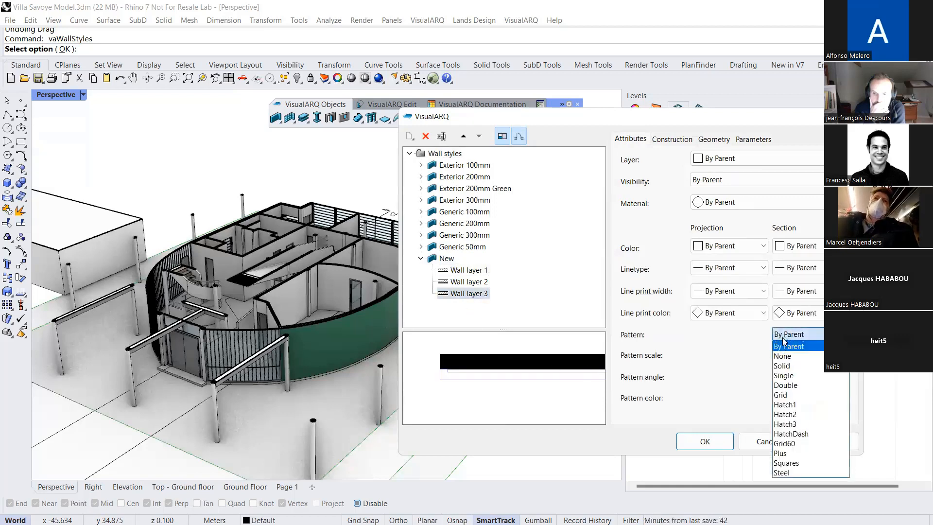
{"action": "left_click", "coordinate": [785, 367]}
{"action": "left_click", "coordinate": [720, 441]}
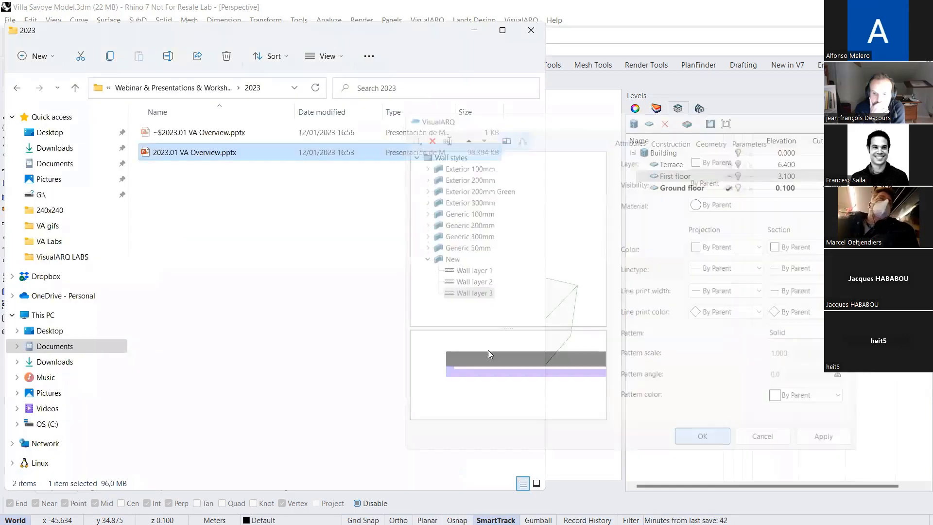
Assign the New wall style to the curved interior wall containing the glass door
{"action": "scroll", "coordinate": [345, 301], "scroll_direction": "up", "scroll_amount": 5}
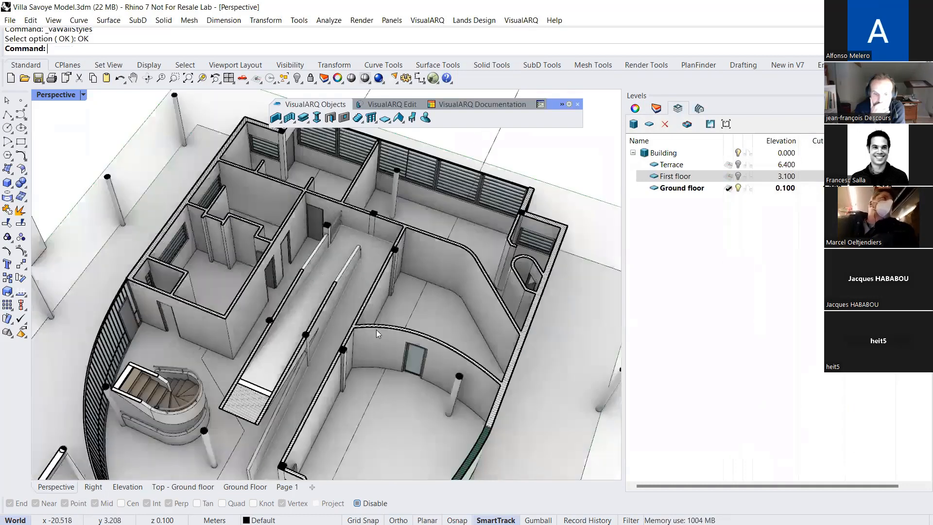
{"action": "scroll", "coordinate": [376, 329], "scroll_direction": "up", "scroll_amount": 2}
{"action": "left_click", "coordinate": [434, 347]}
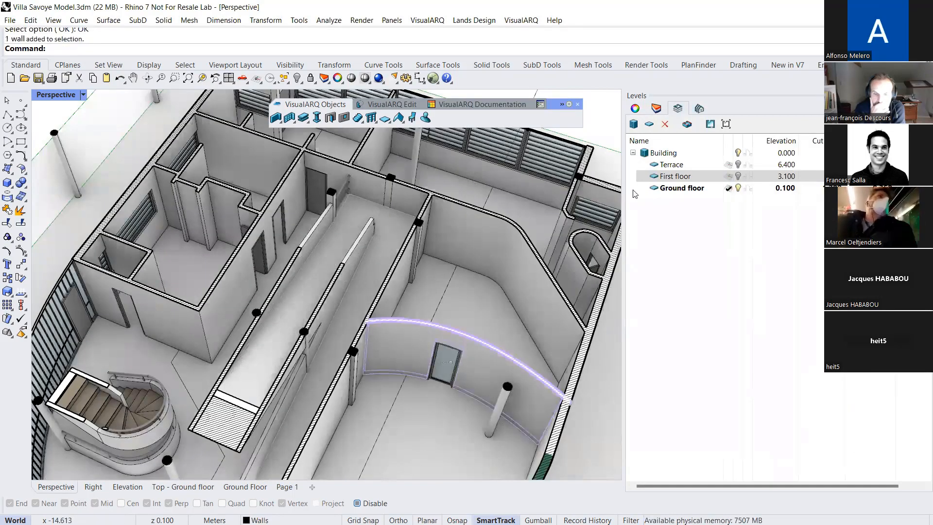
{"action": "left_click", "coordinate": [635, 108]}
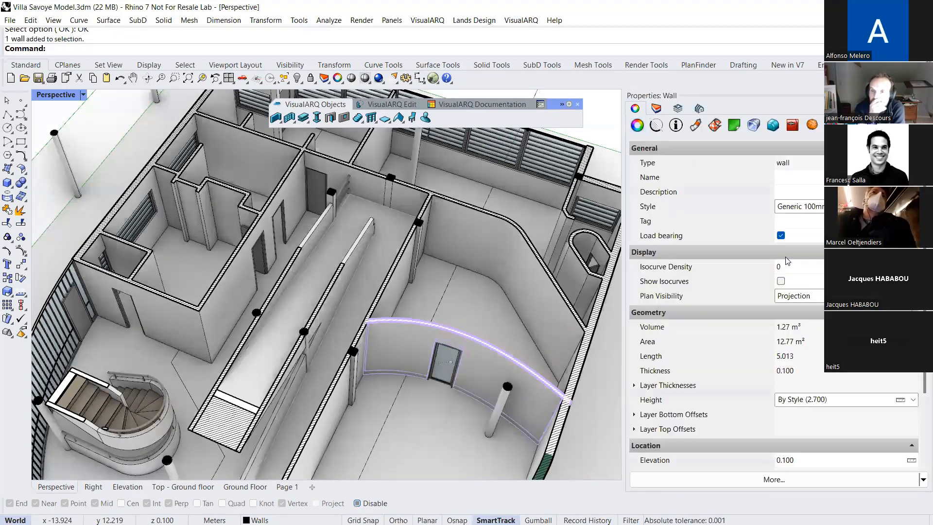
{"action": "mouse_move", "coordinate": [925, 384]}
{"action": "left_mouse_down"}
{"action": "mouse_move", "coordinate": [925, 452]}
{"action": "mouse_move", "coordinate": [925, 383]}
{"action": "left_mouse_up"}
{"action": "left_click", "coordinate": [911, 207]}
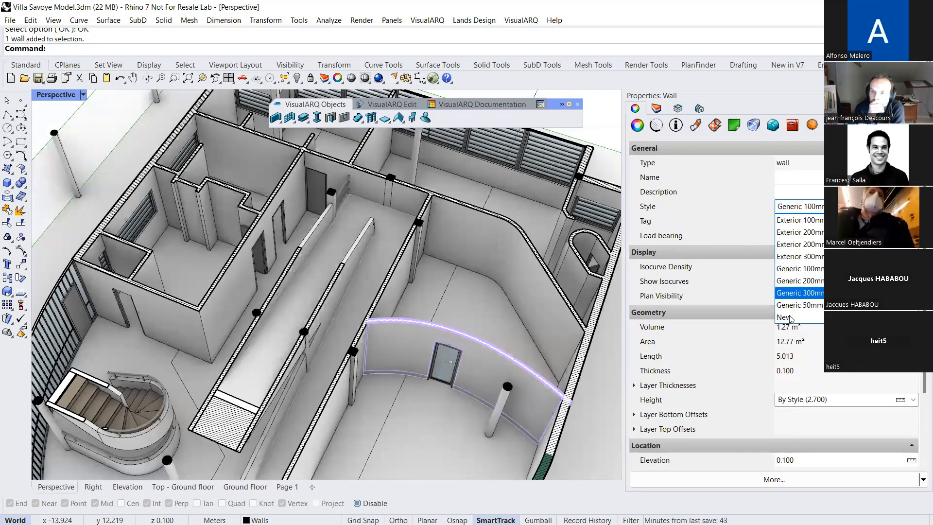
{"action": "left_click", "coordinate": [792, 318]}
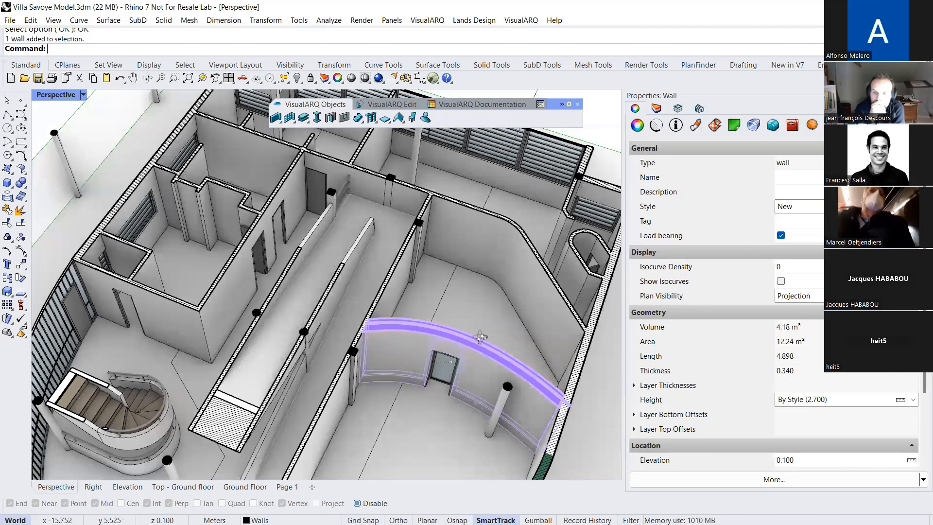
Deselect the curved wall and examine its layered section cut up close and within the whole building
{"action": "scroll", "coordinate": [475, 335], "scroll_direction": "up", "scroll_amount": 2}
{"action": "key", "text": "Escape"}
{"action": "right_click_drag", "start_coordinate": [471, 357], "coordinate": [431, 324], "text": "shift"}
{"action": "scroll", "coordinate": [390, 334], "scroll_direction": "up", "scroll_amount": 1}
{"action": "scroll", "coordinate": [333, 327], "scroll_direction": "up", "scroll_amount": 1}
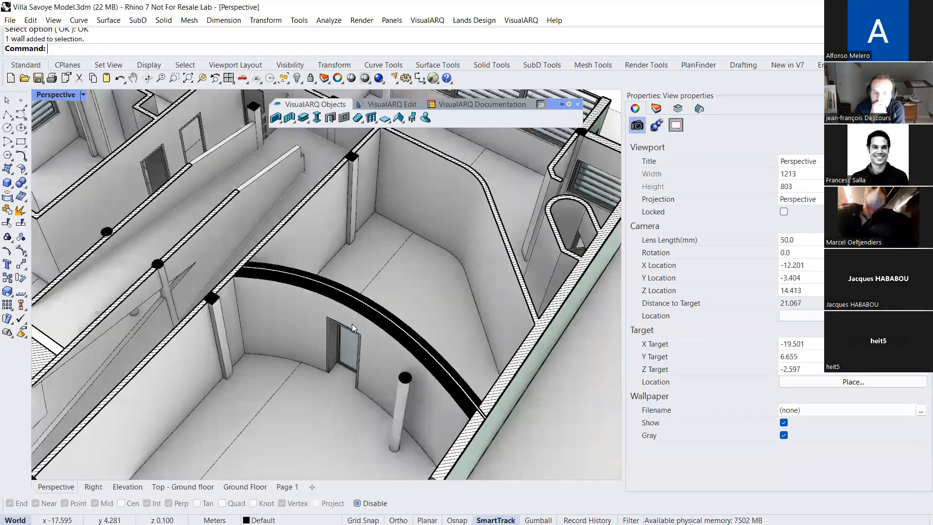
{"action": "scroll", "coordinate": [351, 324], "scroll_direction": "up", "scroll_amount": 1}
{"action": "scroll", "coordinate": [346, 315], "scroll_direction": "down", "scroll_amount": 8}
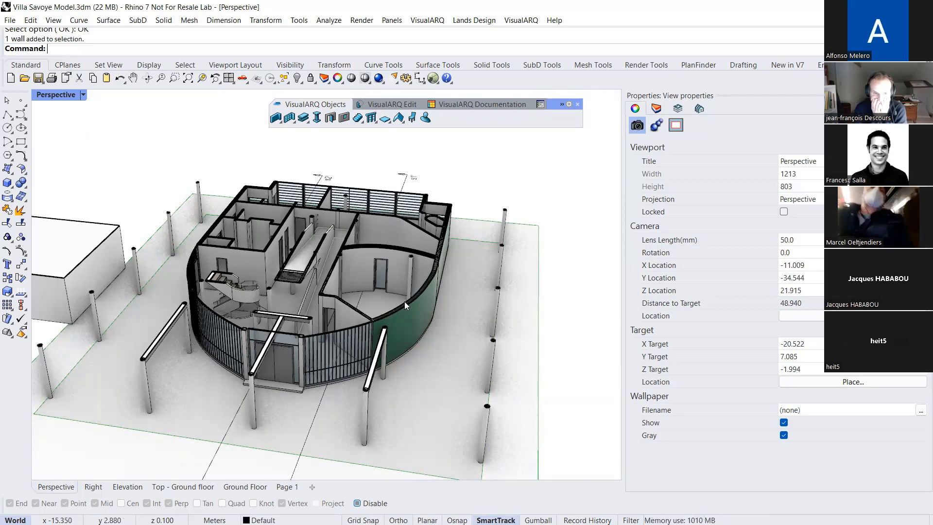
{"action": "right_click_drag", "start_coordinate": [404, 301], "coordinate": [381, 305]}
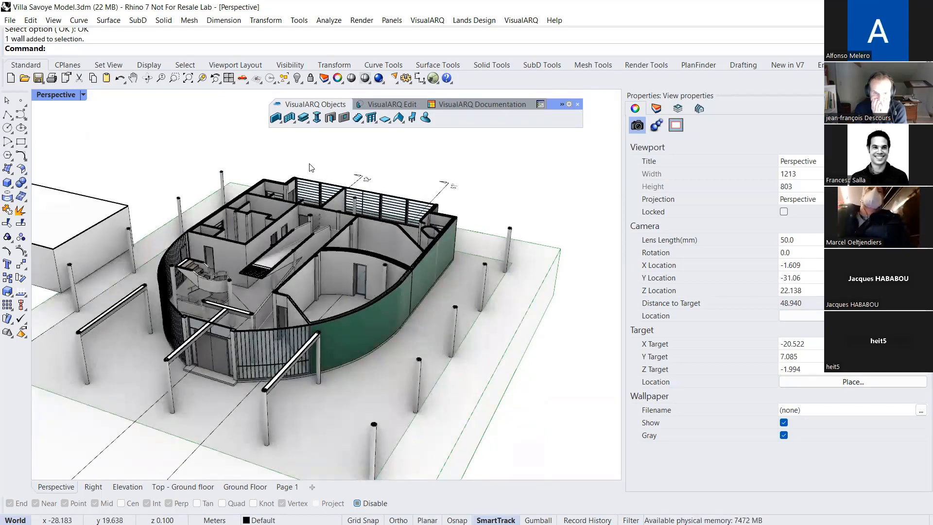
{"action": "left_click", "coordinate": [448, 90]}
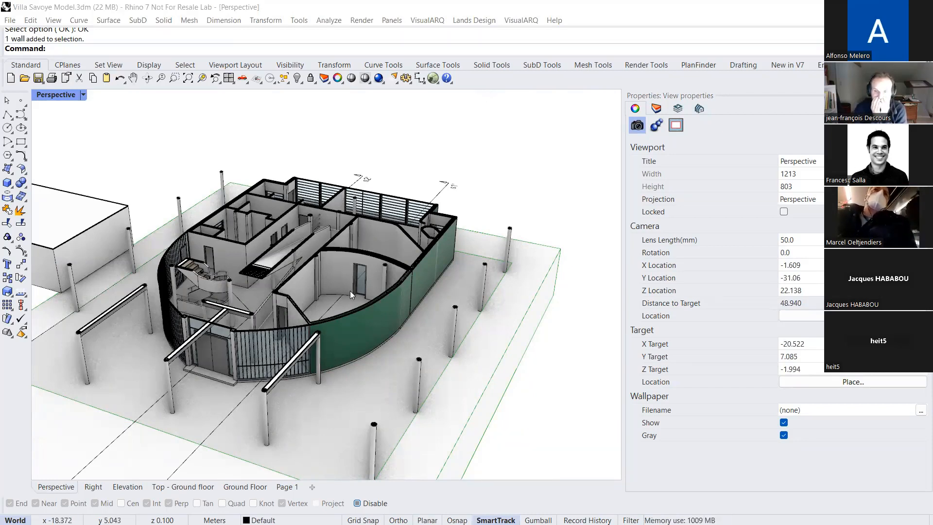
Select the glass door in the curved wall and open the door styles
{"action": "scroll", "coordinate": [377, 273], "scroll_direction": "up", "scroll_amount": 4}
{"action": "scroll", "coordinate": [376, 272], "scroll_direction": "up", "scroll_amount": 5}
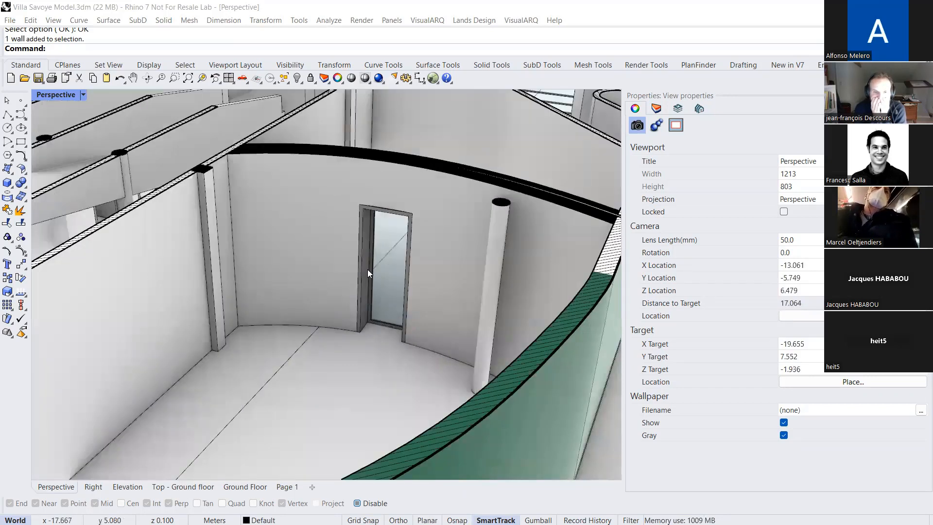
{"action": "left_click", "coordinate": [368, 265]}
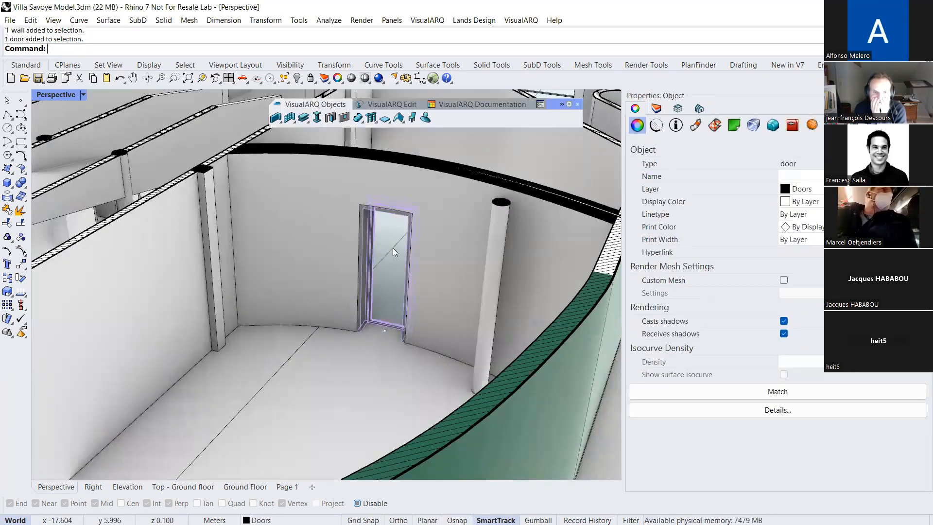
{"action": "scroll", "coordinate": [391, 248], "scroll_direction": "up", "scroll_amount": 3}
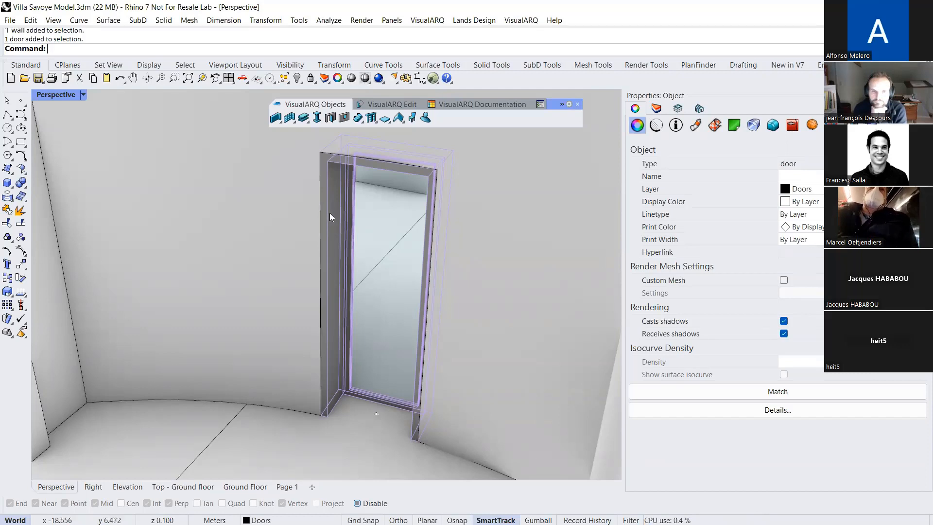
{"action": "right_click", "coordinate": [330, 118]}
{"action": "left_click", "coordinate": [451, 165]}
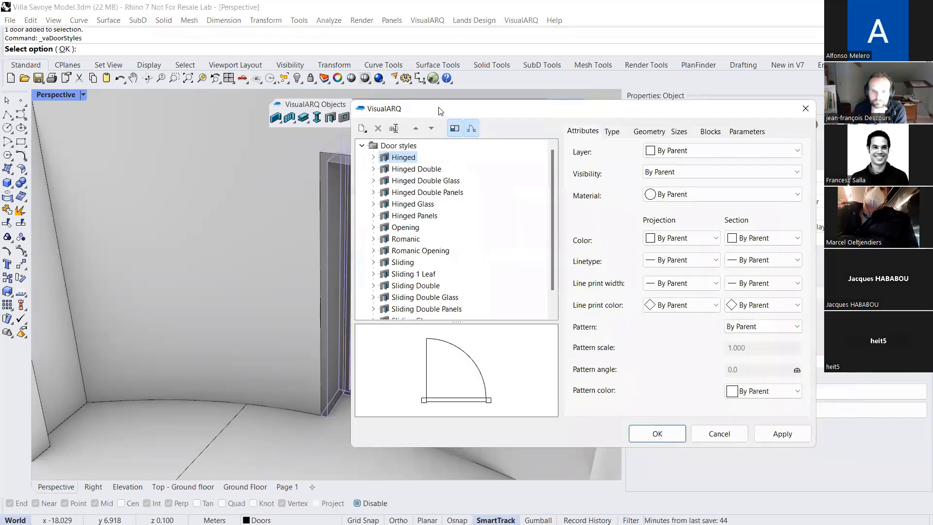
Examine the frame and leaf components of the Hinged Glass door style, switching the preview to the 3D model representation
{"action": "left_click_drag", "start_coordinate": [440, 111], "coordinate": [563, 131]}
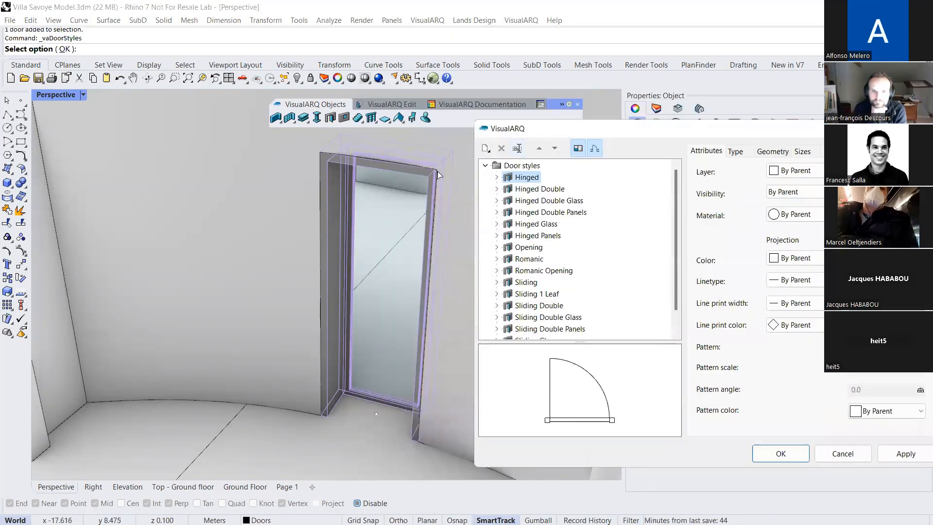
{"action": "left_click", "coordinate": [497, 224]}
{"action": "left_click", "coordinate": [594, 149]}
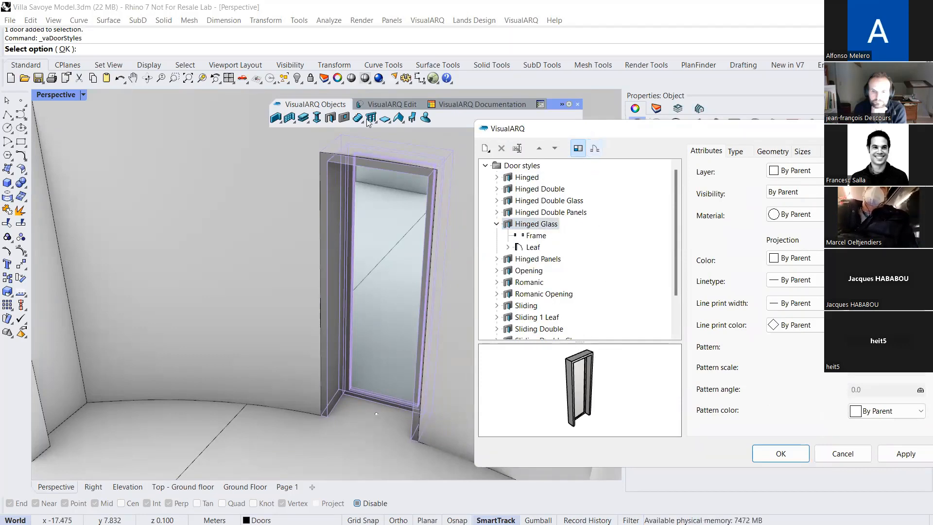
{"action": "left_click_drag", "start_coordinate": [590, 129], "coordinate": [368, 116]}
{"action": "left_click", "coordinate": [313, 223]}
{"action": "right_click_drag", "start_coordinate": [373, 380], "coordinate": [350, 378]}
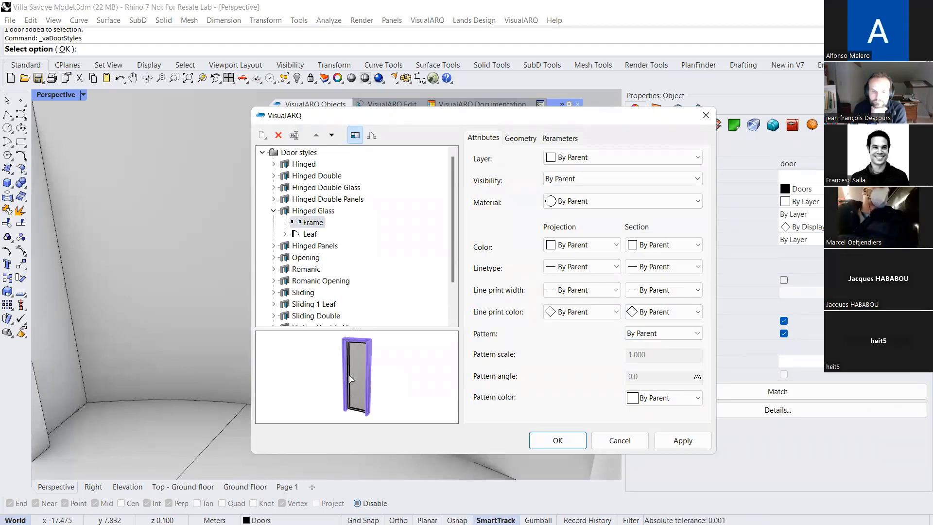
{"action": "left_click", "coordinate": [519, 139]}
{"action": "left_click", "coordinate": [305, 235]}
{"action": "left_click", "coordinate": [284, 234]}
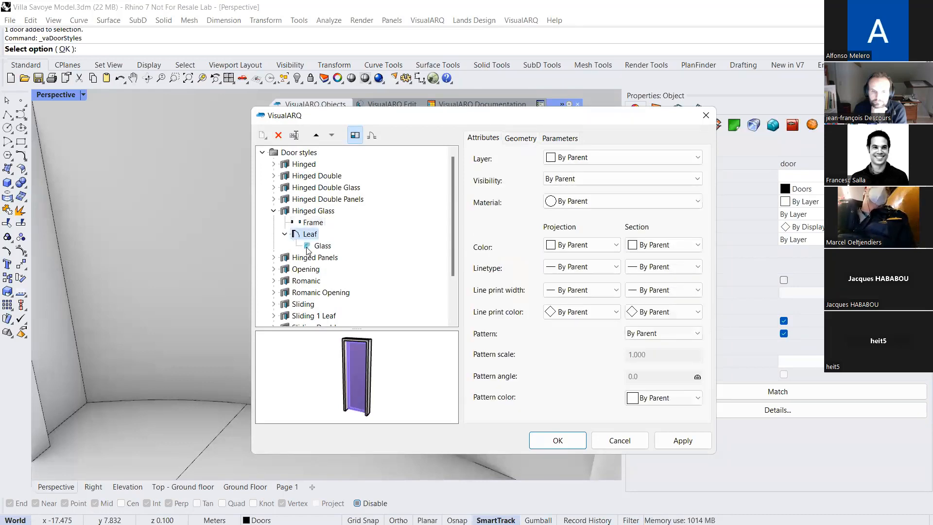
Set the muntin count of the Hinged Glass style's glass to 2 horizontal and 1 vertical
{"action": "left_click", "coordinate": [314, 247]}
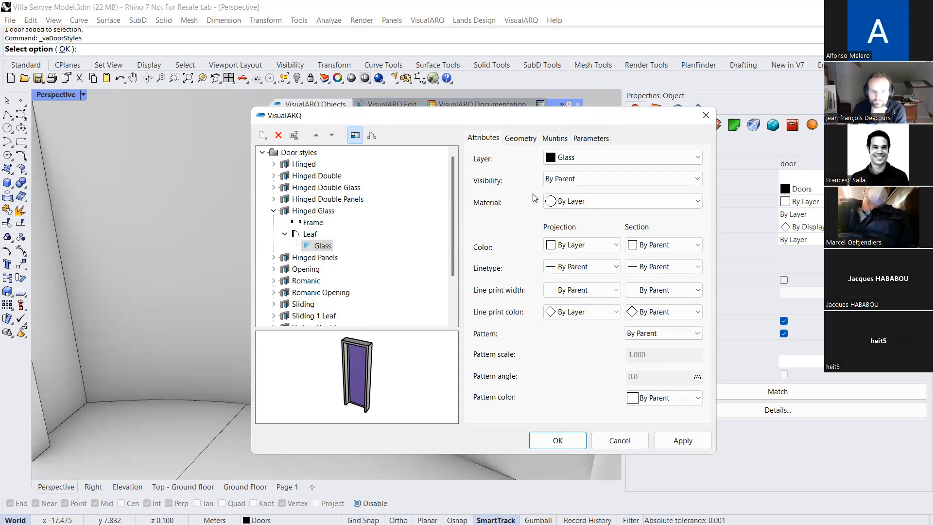
{"action": "left_click", "coordinate": [557, 141]}
{"action": "left_click", "coordinate": [634, 222]}
{"action": "left_click", "coordinate": [634, 222]}
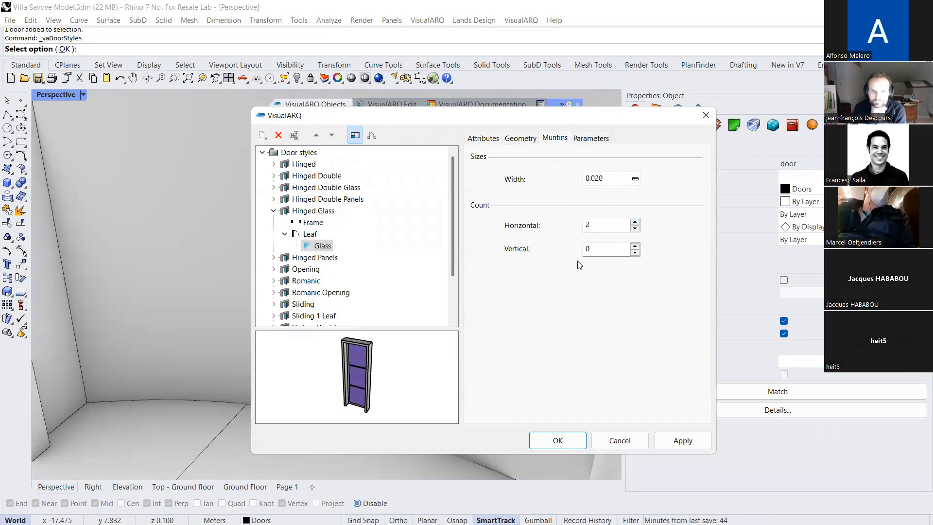
{"action": "left_click", "coordinate": [634, 245]}
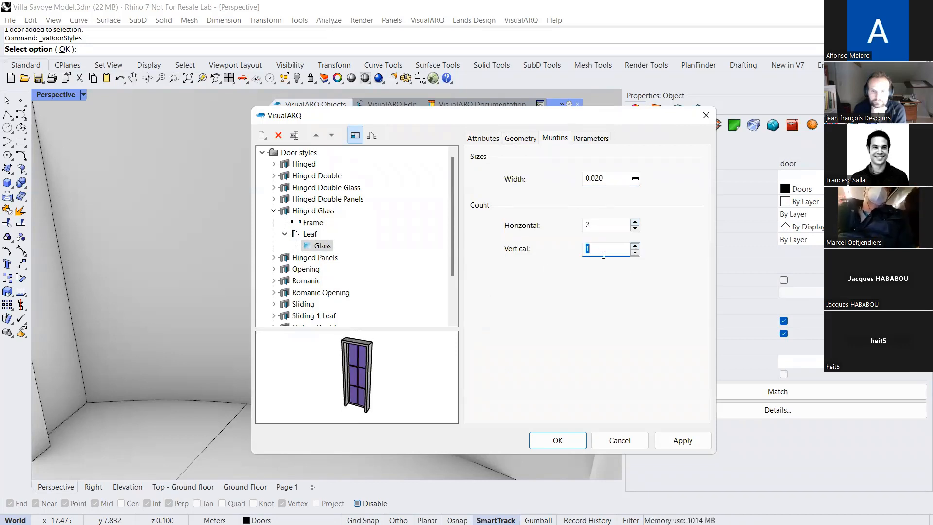
Review the block options of the Hinged Glass style and apply the style changes with the door in view
{"action": "left_click", "coordinate": [299, 211]}
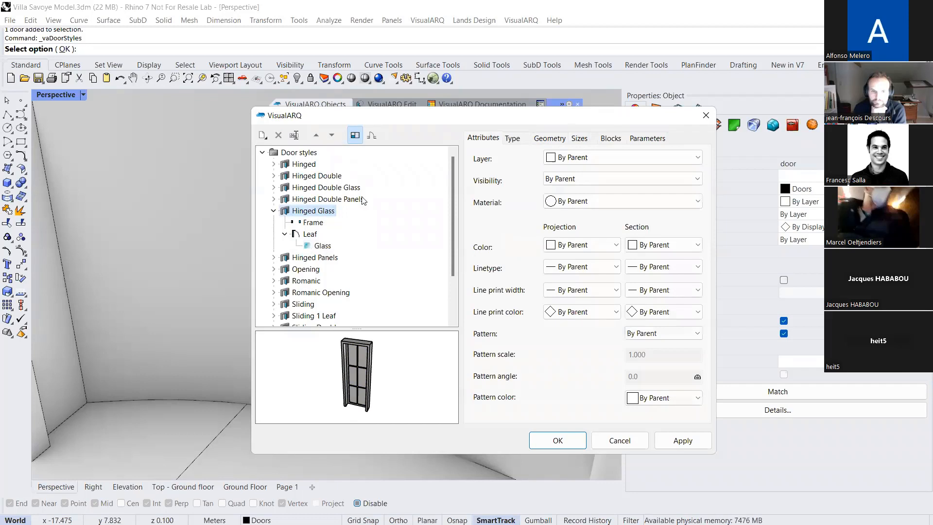
{"action": "left_click_drag", "start_coordinate": [407, 122], "coordinate": [492, 124]}
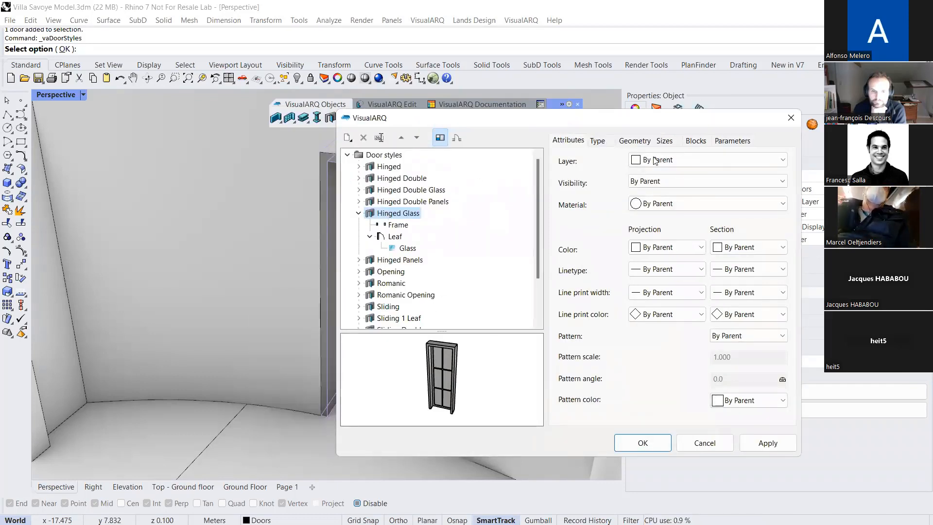
{"action": "left_click", "coordinate": [694, 142]}
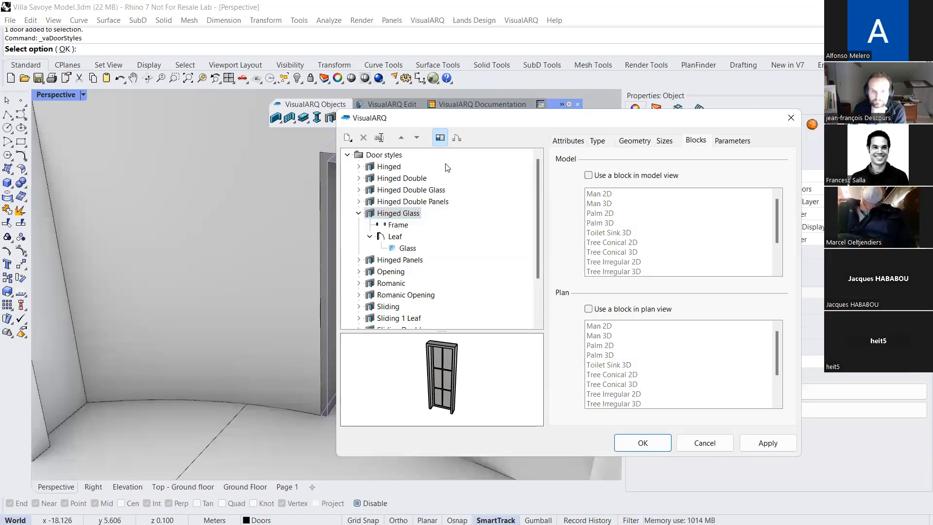
{"action": "left_click_drag", "start_coordinate": [481, 122], "coordinate": [581, 132]}
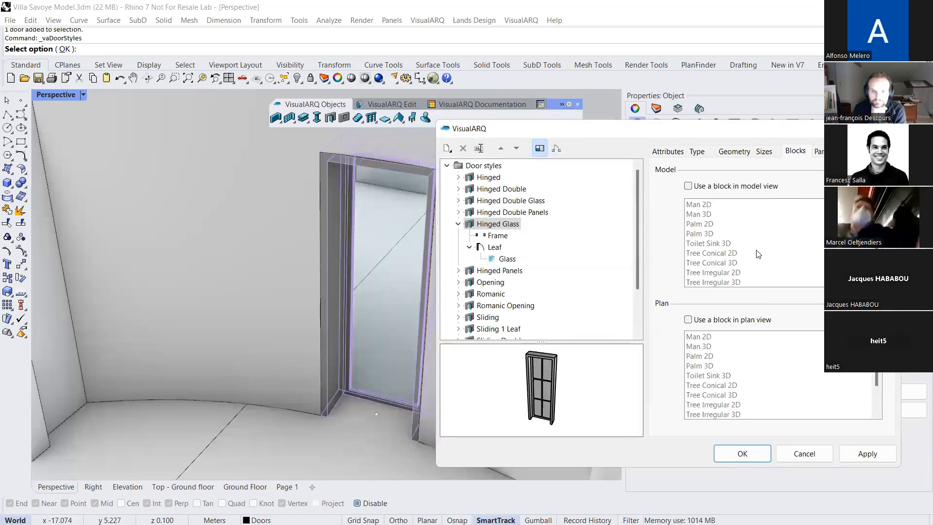
{"action": "left_click", "coordinate": [866, 453]}
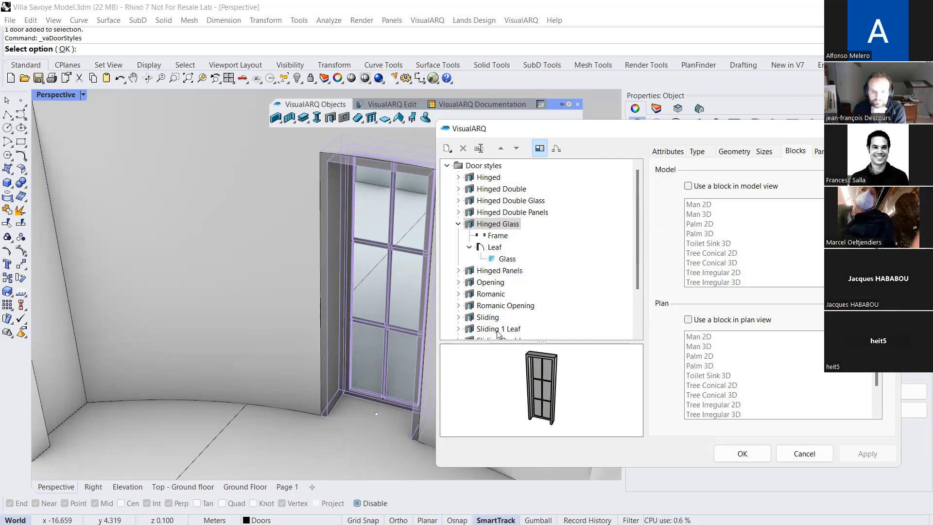
Look at the kinds of new door style available, including the Grasshopper style, and cancel the door styles dialog
{"action": "left_click", "coordinate": [488, 167]}
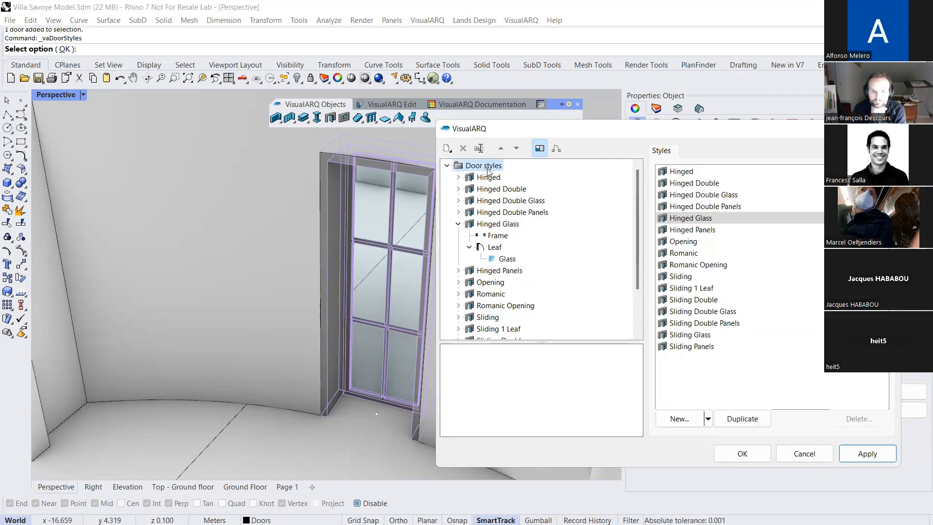
{"action": "left_click_drag", "start_coordinate": [553, 133], "coordinate": [552, 129]}
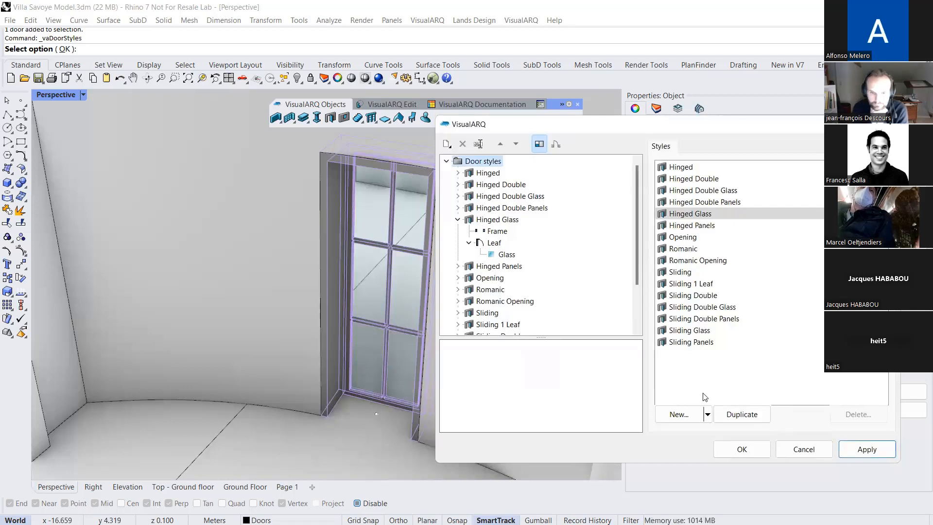
{"action": "left_click", "coordinate": [707, 414]}
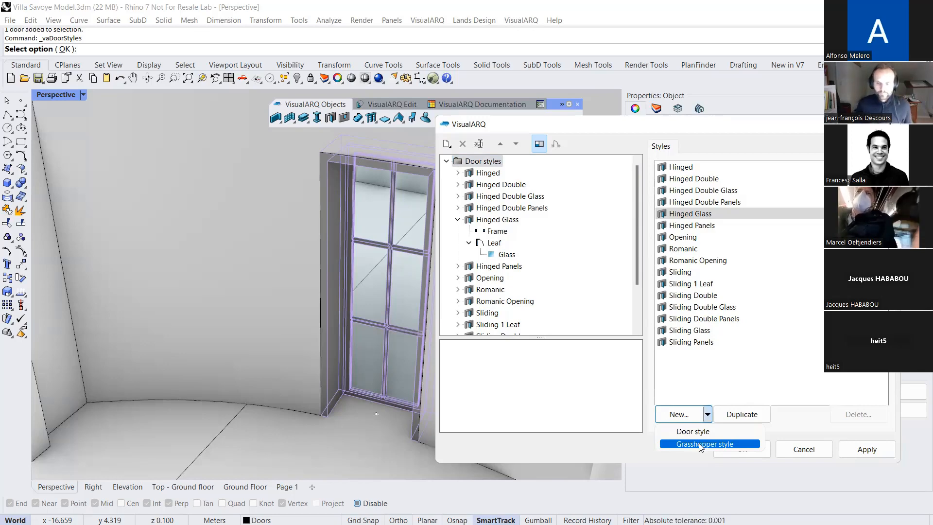
{"action": "key", "text": "Escape"}
{"action": "key", "text": "Escape"}
{"action": "key", "text": "Escape"}
Launch Grasshopper and place its window beside the perspective view of the villa
{"action": "scroll", "coordinate": [336, 286], "scroll_direction": "down", "scroll_amount": 6}
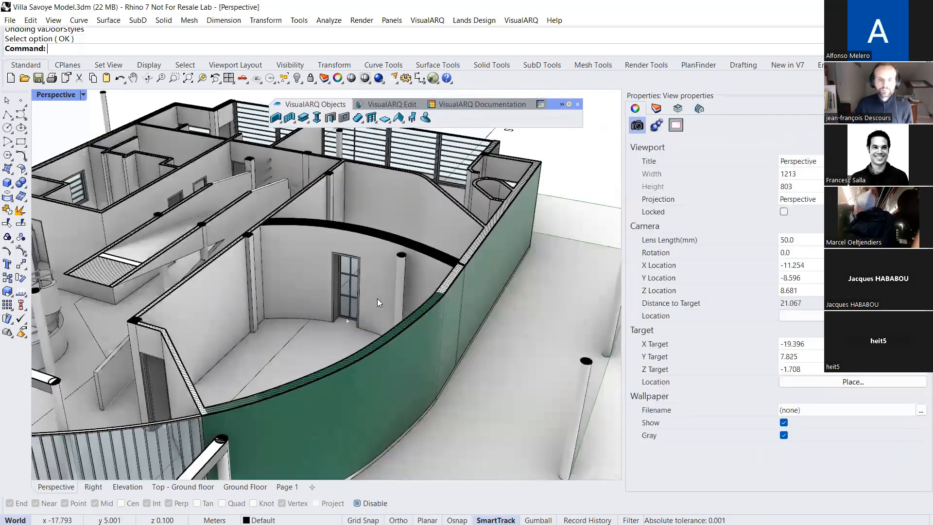
{"action": "scroll", "coordinate": [351, 294], "scroll_direction": "down", "scroll_amount": 4}
{"action": "mouse_move", "coordinate": [350, 293]}
{"action": "right_mouse_down"}
{"action": "mouse_move", "coordinate": [374, 299]}
{"action": "mouse_move", "coordinate": [367, 288]}
{"action": "right_mouse_up"}
{"action": "scroll", "coordinate": [358, 292], "scroll_direction": "down", "scroll_amount": 4}
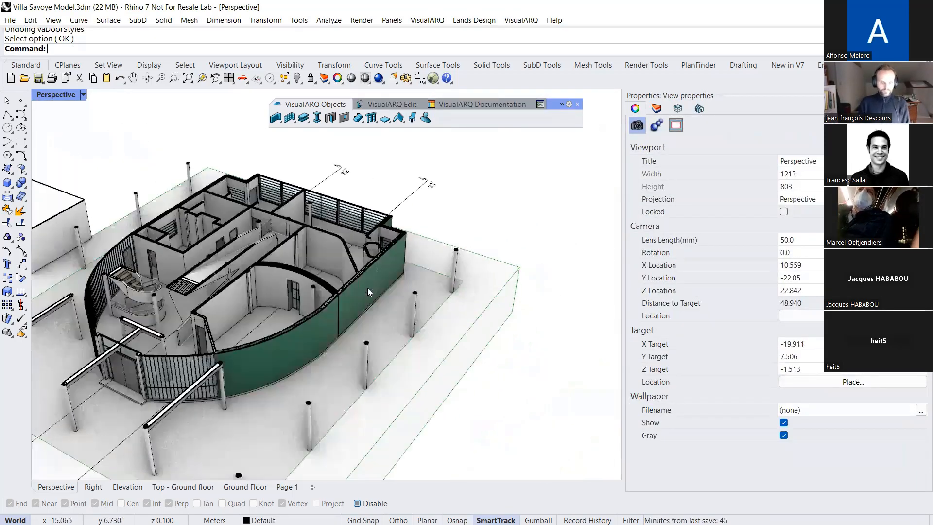
{"action": "type", "text": "Gras"}
{"action": "key", "text": "Return"}
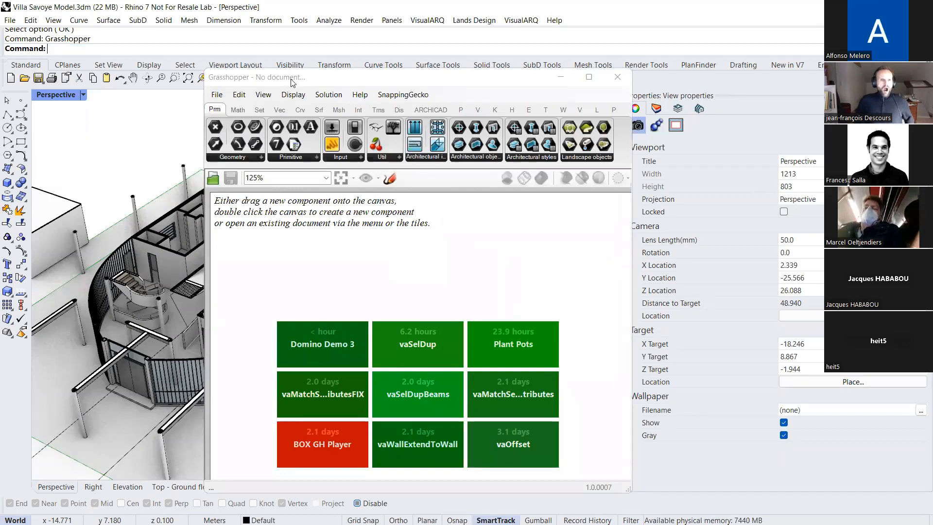
{"action": "left_click_drag", "start_coordinate": [293, 82], "coordinate": [547, 106]}
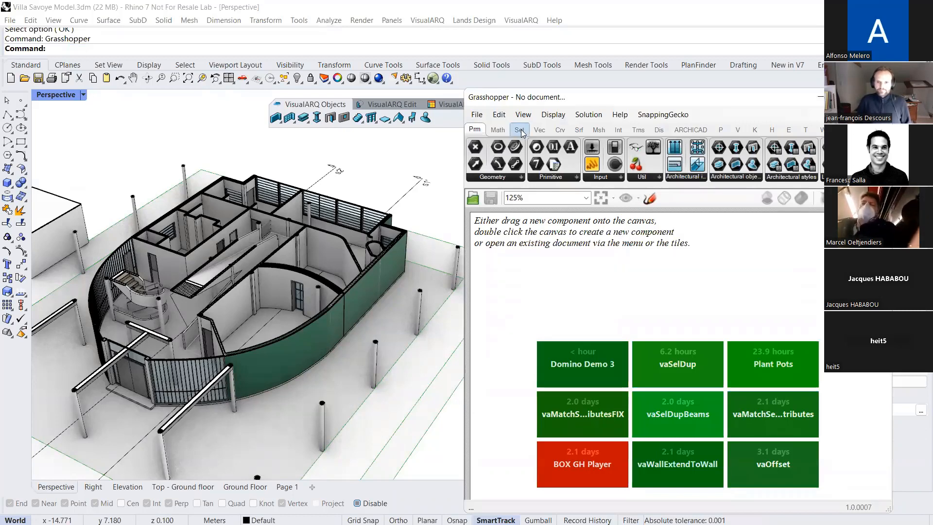
Open the Grasshopper definition Bifold Door Multi-Leaf demo.gh from the VA-GH styles folder
{"action": "left_click", "coordinate": [477, 115]}
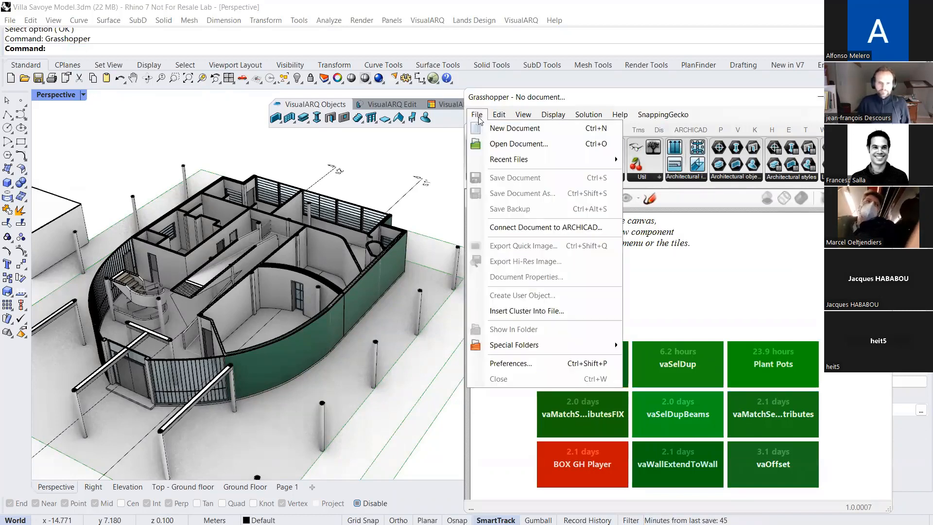
{"action": "left_click", "coordinate": [502, 144]}
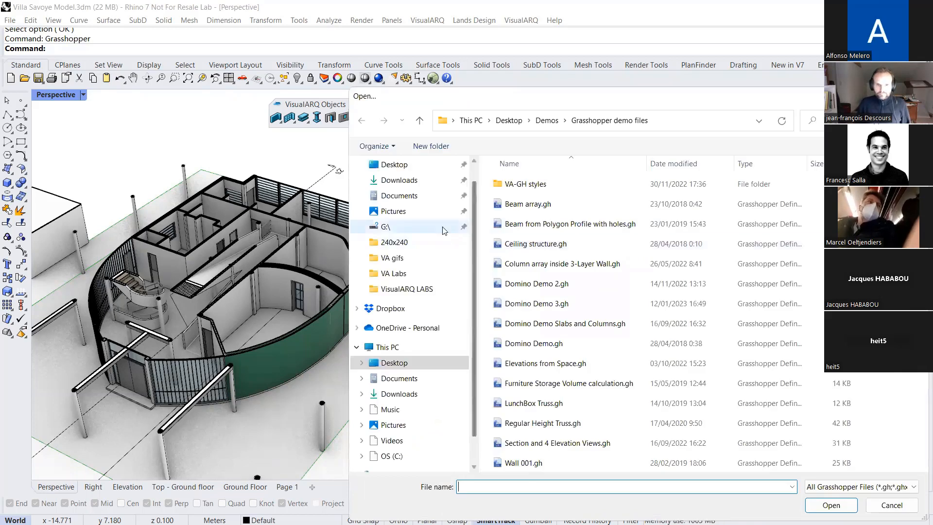
{"action": "double_click", "coordinate": [521, 188]}
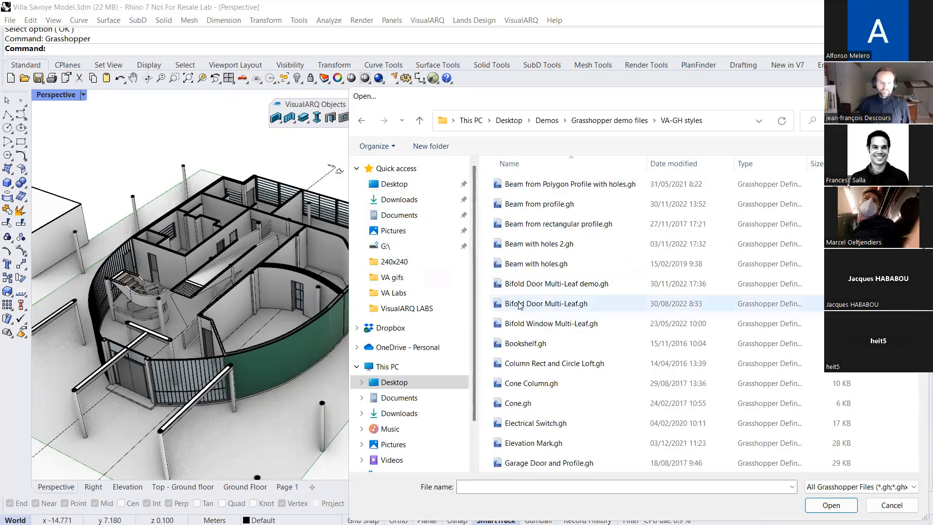
{"action": "double_click", "coordinate": [530, 286]}
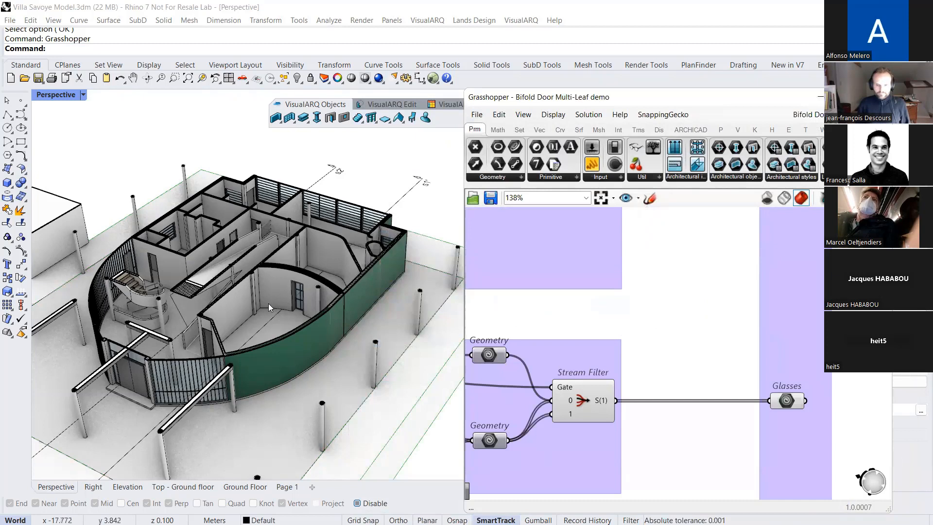
Locate the bifold door preview and the definition's inputs, and set the door's Aperture to 0.594
{"action": "scroll", "coordinate": [270, 304], "scroll_direction": "down", "scroll_amount": 3}
{"action": "scroll", "coordinate": [352, 355], "scroll_direction": "up", "scroll_amount": 10}
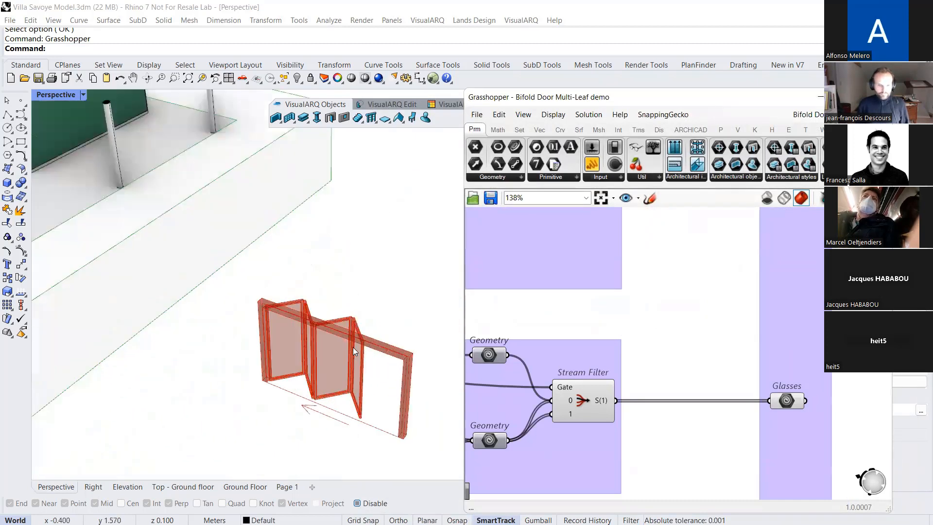
{"action": "scroll", "coordinate": [353, 347], "scroll_direction": "down", "scroll_amount": 3}
{"action": "scroll", "coordinate": [699, 339], "scroll_direction": "down", "scroll_amount": 3}
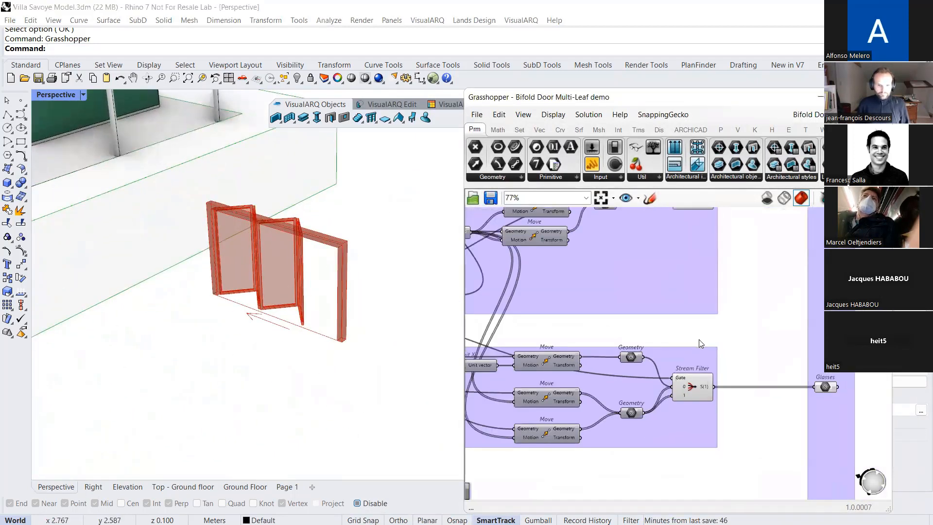
{"action": "scroll", "coordinate": [698, 339], "scroll_direction": "down", "scroll_amount": 8}
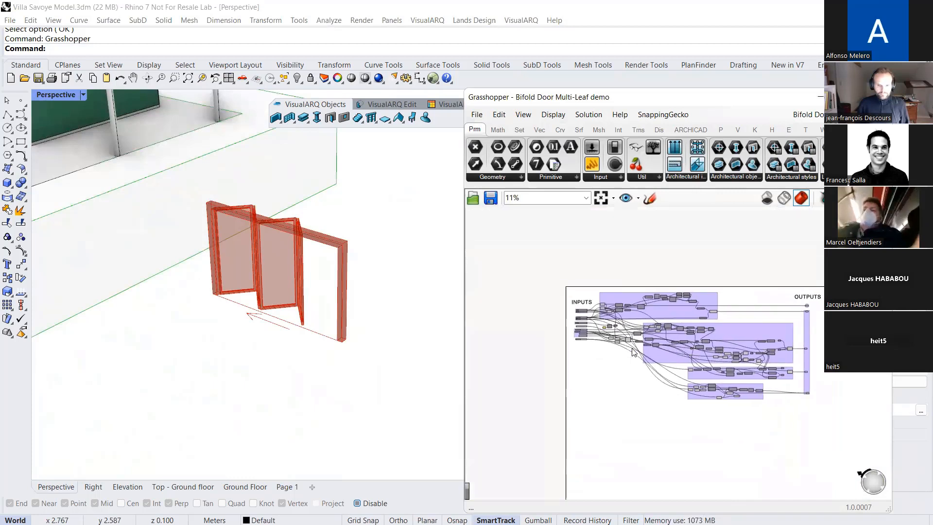
{"action": "scroll", "coordinate": [579, 302], "scroll_direction": "up", "scroll_amount": 9}
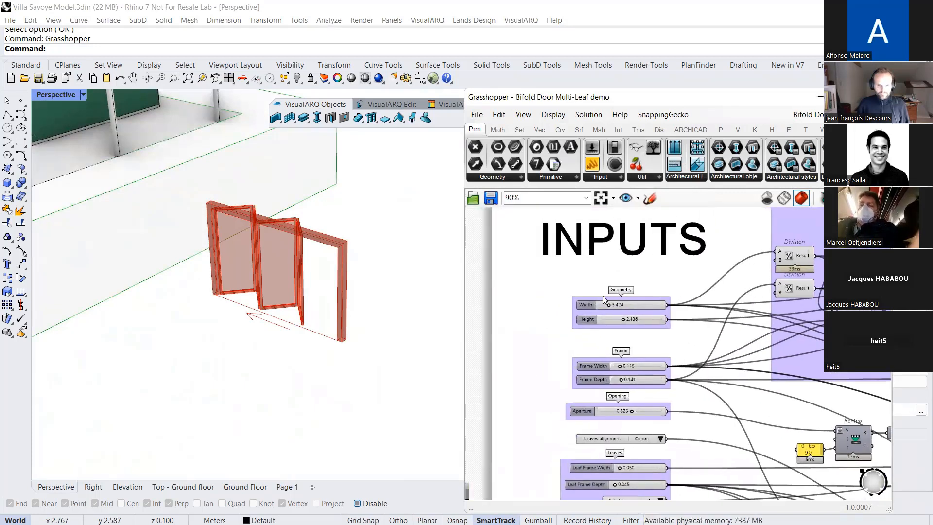
{"action": "scroll", "coordinate": [604, 299], "scroll_direction": "up", "scroll_amount": 3}
{"action": "left_click_drag", "start_coordinate": [613, 314], "coordinate": [640, 342]}
{"action": "right_click_drag", "start_coordinate": [639, 341], "coordinate": [625, 238]}
{"action": "left_click_drag", "start_coordinate": [624, 332], "coordinate": [616, 328]}
{"action": "right_click_drag", "start_coordinate": [616, 328], "coordinate": [605, 192]}
{"action": "mouse_move", "coordinate": [626, 293]}
{"action": "left_mouse_down"}
{"action": "mouse_move", "coordinate": [566, 293]}
{"action": "mouse_move", "coordinate": [677, 305]}
{"action": "mouse_move", "coordinate": [629, 307]}
{"action": "left_mouse_up"}
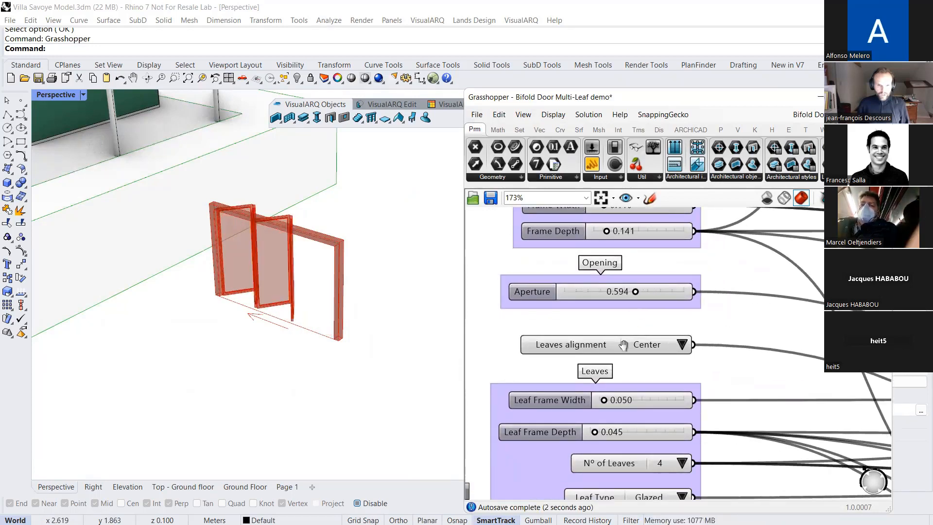
Set the bifold door's number of leaves to 6
{"action": "right_click_drag", "start_coordinate": [623, 346], "coordinate": [616, 290]}
{"action": "left_click", "coordinate": [674, 408]}
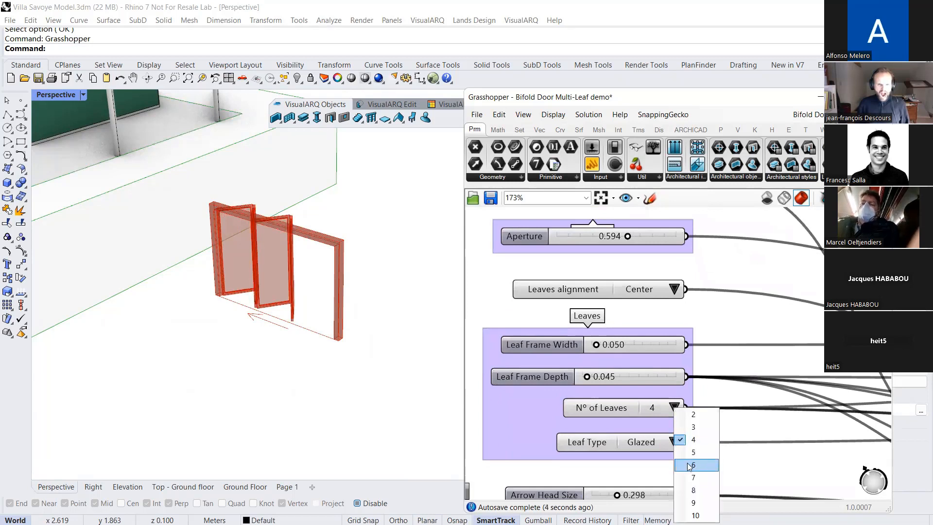
{"action": "left_click", "coordinate": [687, 462]}
Switch the bifold door's leaf type to Blind and back to Glazed
{"action": "right_click_drag", "start_coordinate": [665, 426], "coordinate": [642, 354]}
{"action": "left_click", "coordinate": [641, 353]}
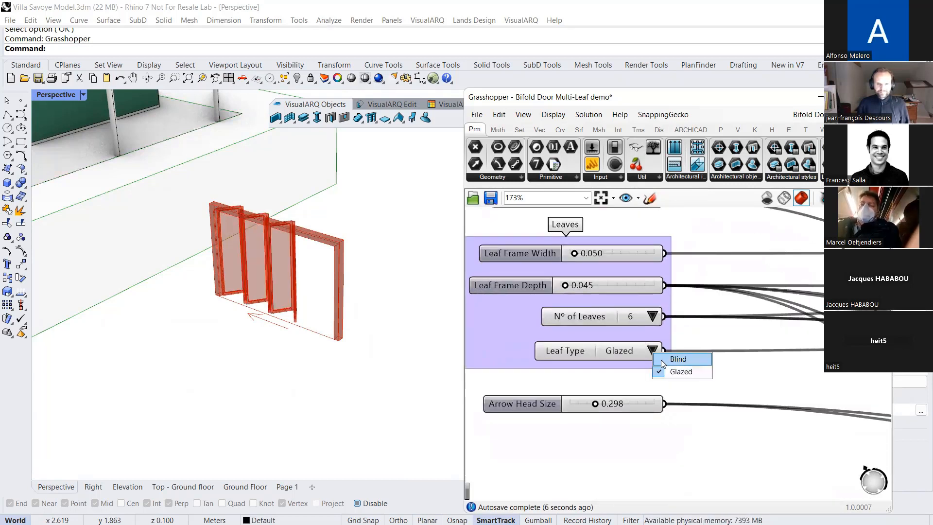
{"action": "left_click", "coordinate": [661, 359]}
{"action": "left_click", "coordinate": [654, 350]}
{"action": "left_click", "coordinate": [680, 368]}
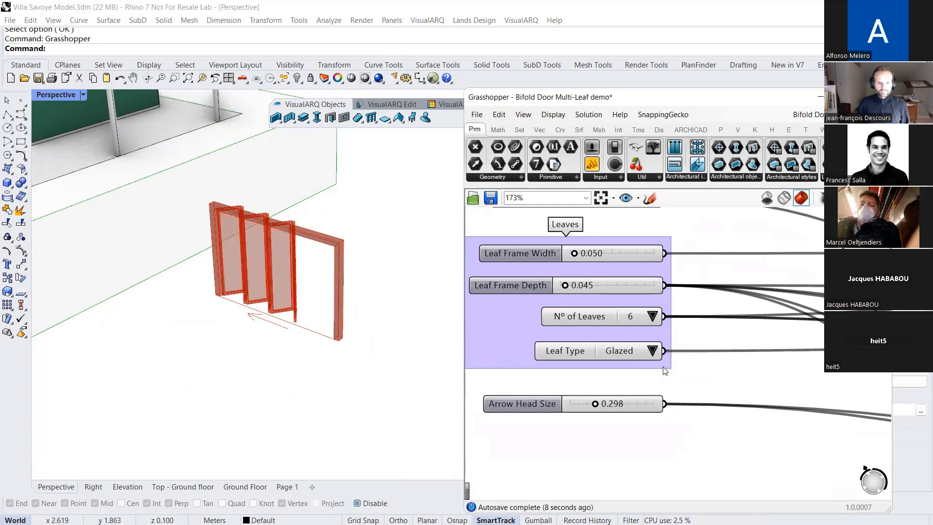
Highlight the whole column of input parameters in the definition and deselect it again
{"action": "right_click_drag", "start_coordinate": [628, 401], "coordinate": [626, 343]}
{"action": "scroll", "coordinate": [622, 342], "scroll_direction": "down", "scroll_amount": 5}
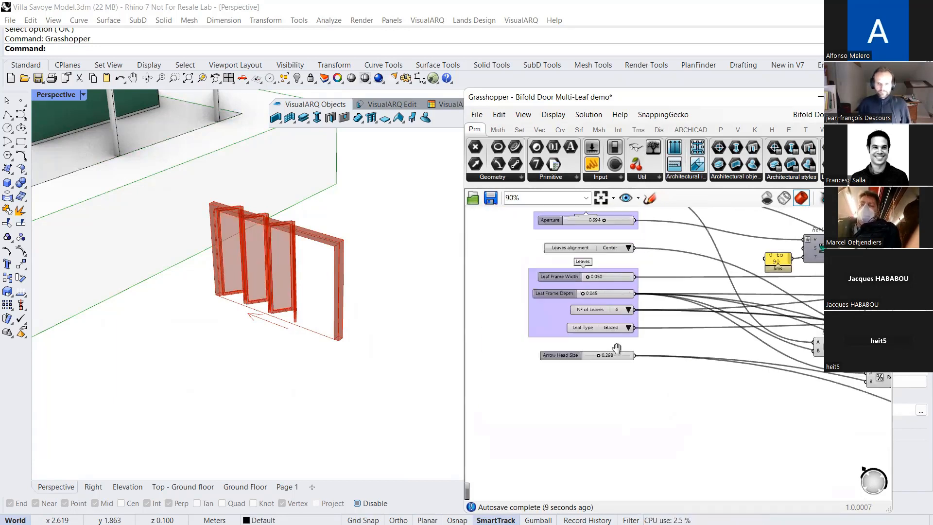
{"action": "scroll", "coordinate": [594, 328], "scroll_direction": "down", "scroll_amount": 1}
{"action": "left_click_drag", "start_coordinate": [532, 250], "coordinate": [654, 459]}
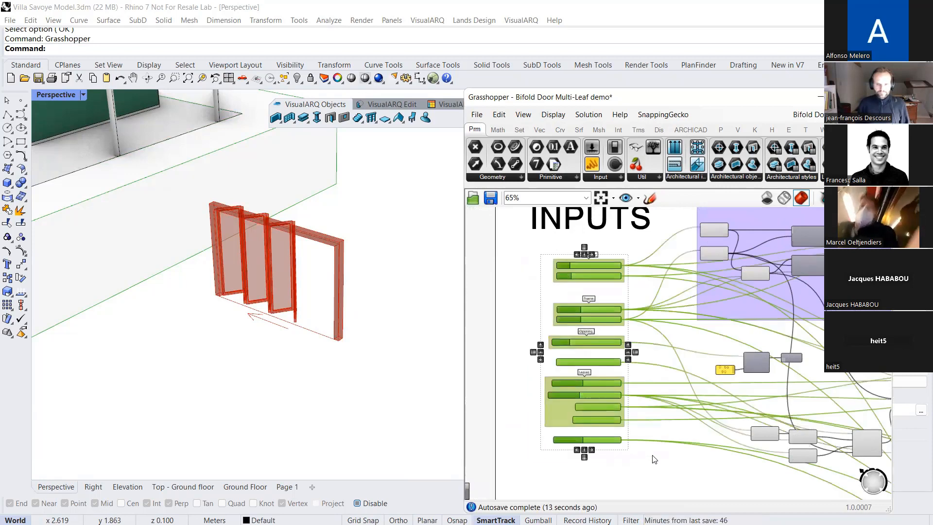
{"action": "left_click", "coordinate": [669, 463]}
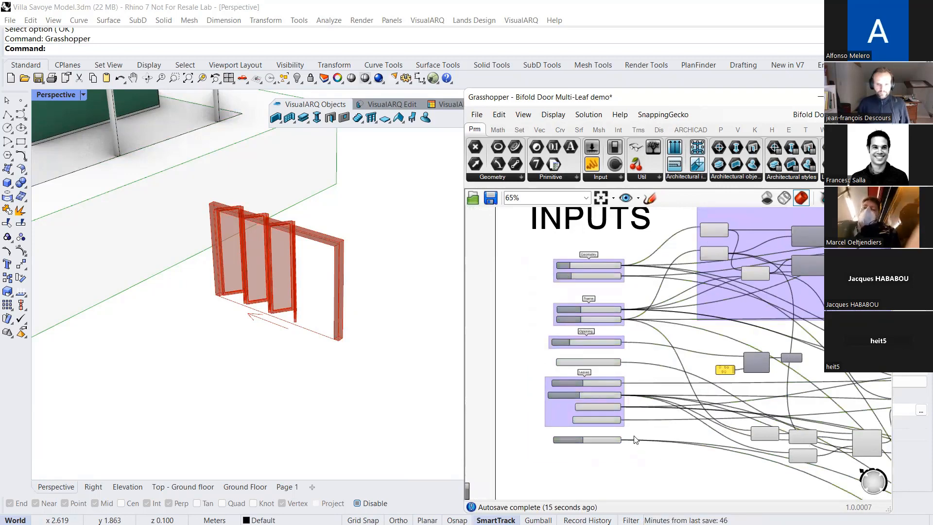
Select the Door Opening Profile and Frame outputs in turn to highlight their geometry in the model preview
{"action": "scroll", "coordinate": [634, 439], "scroll_direction": "down", "scroll_amount": 5}
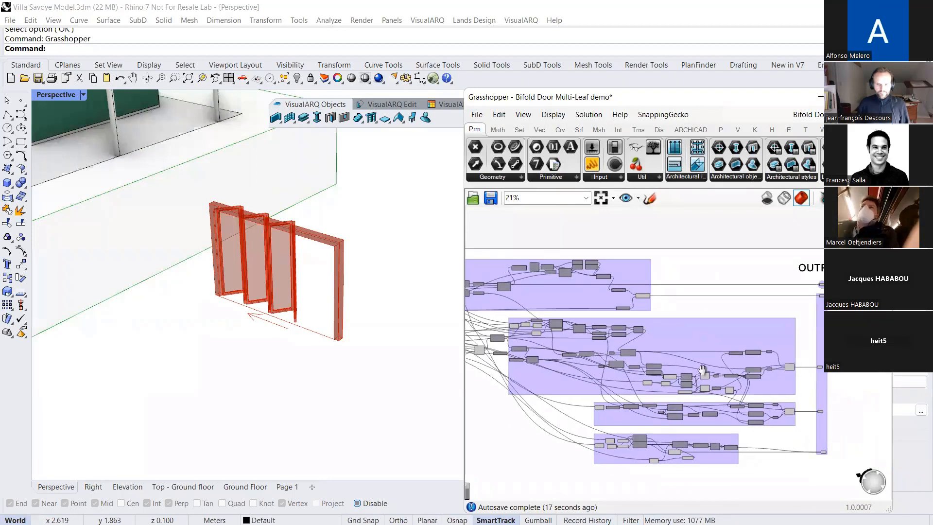
{"action": "scroll", "coordinate": [714, 272], "scroll_direction": "up", "scroll_amount": 10}
{"action": "left_click", "coordinate": [718, 296]}
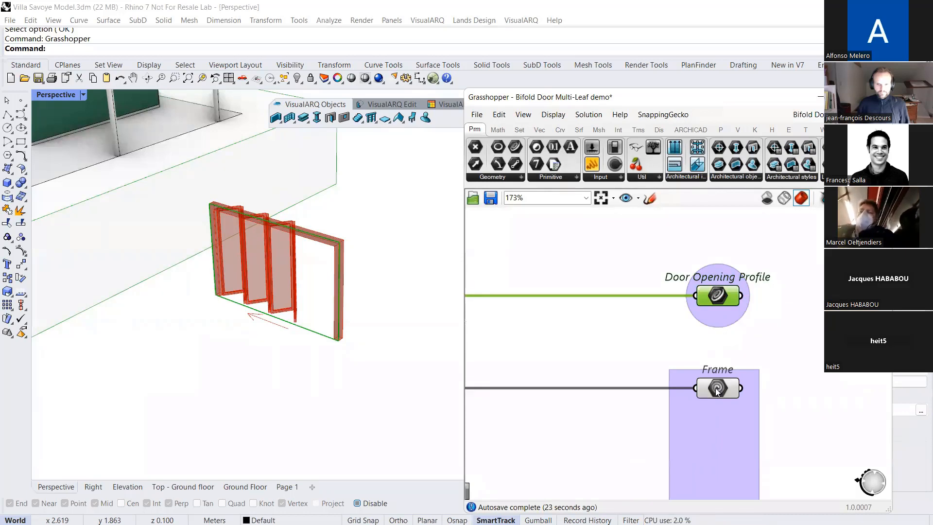
{"action": "right_click_drag", "start_coordinate": [718, 392], "coordinate": [695, 337]}
{"action": "left_click", "coordinate": [694, 330]}
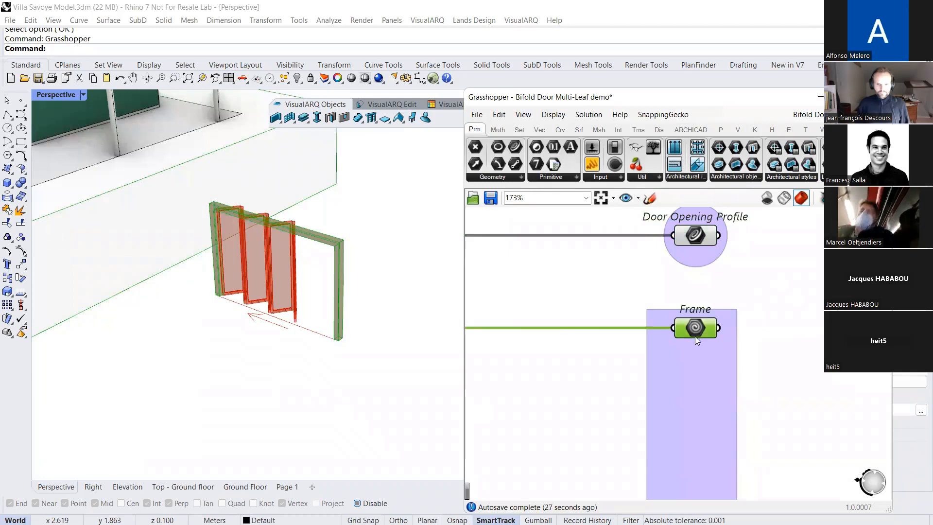
{"action": "right_click_drag", "start_coordinate": [699, 332], "coordinate": [666, 289]}
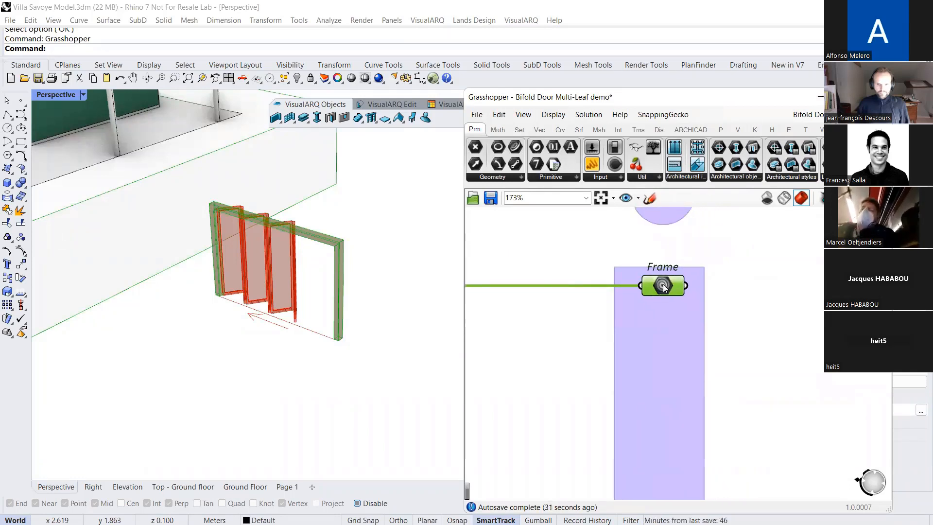
{"action": "left_click_drag", "start_coordinate": [664, 278], "coordinate": [665, 262]}
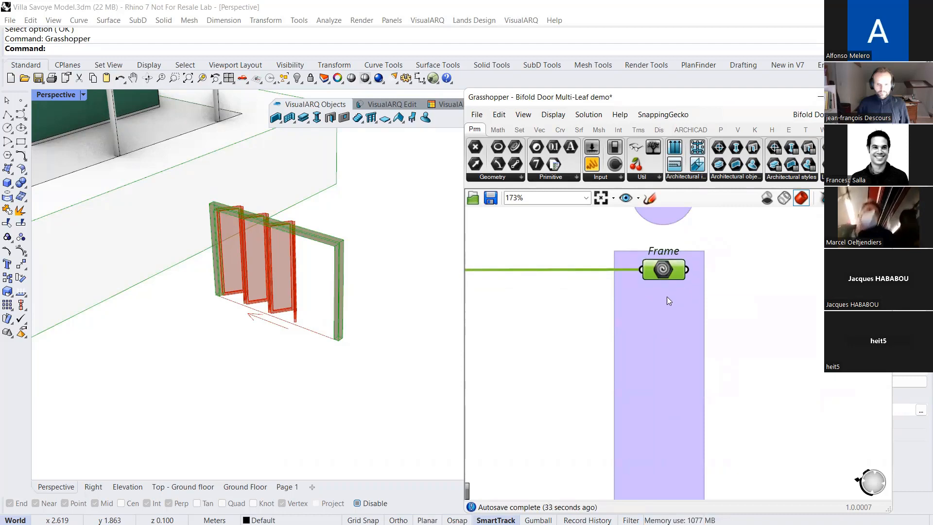
Select the Leaves and Glasses outputs one after the other to highlight those parts of the bifold door
{"action": "scroll", "coordinate": [658, 278], "scroll_direction": "down", "scroll_amount": 5}
{"action": "right_click_drag", "start_coordinate": [674, 364], "coordinate": [654, 235]}
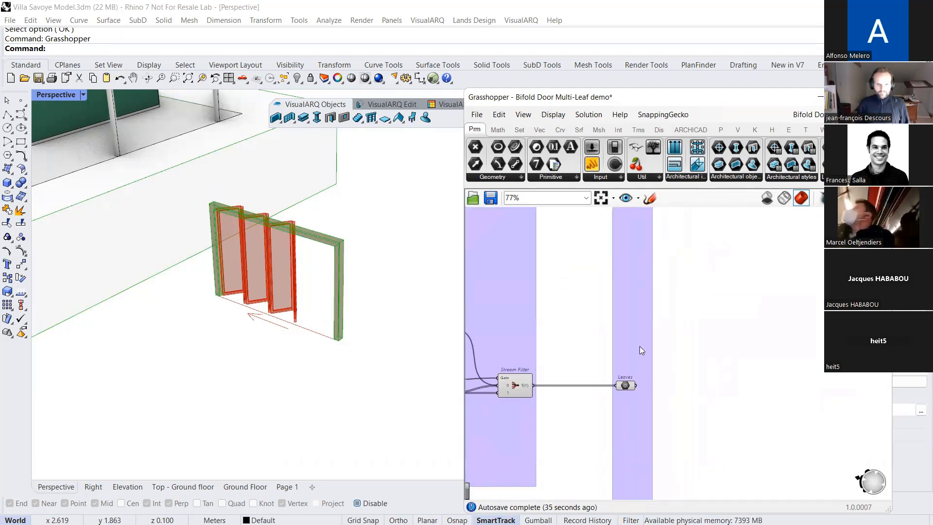
{"action": "scroll", "coordinate": [624, 388], "scroll_direction": "up", "scroll_amount": 6}
{"action": "left_click", "coordinate": [624, 390]}
{"action": "right_click_drag", "start_coordinate": [644, 432], "coordinate": [642, 302]}
{"action": "scroll", "coordinate": [642, 302], "scroll_direction": "down", "scroll_amount": 3}
{"action": "right_click_drag", "start_coordinate": [648, 357], "coordinate": [644, 276]}
{"action": "scroll", "coordinate": [645, 275], "scroll_direction": "down", "scroll_amount": 1}
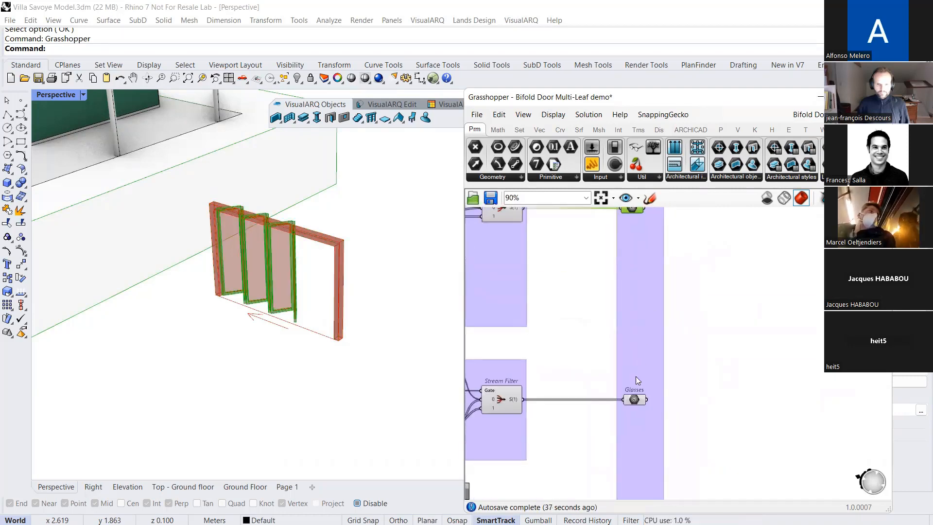
{"action": "scroll", "coordinate": [636, 383], "scroll_direction": "up", "scroll_amount": 4}
{"action": "left_click", "coordinate": [633, 412]}
Select the Curve output and inspect the opening arrow it produces in front of the bifold door
{"action": "scroll", "coordinate": [639, 280], "scroll_direction": "down", "scroll_amount": 5}
{"action": "scroll", "coordinate": [650, 438], "scroll_direction": "up", "scroll_amount": 4}
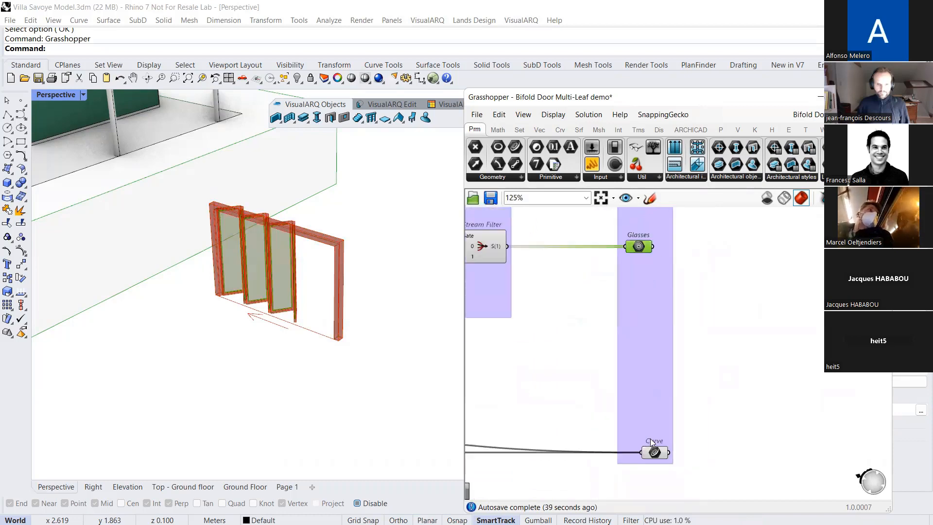
{"action": "left_click", "coordinate": [654, 456]}
{"action": "scroll", "coordinate": [277, 326], "scroll_direction": "up", "scroll_amount": 3}
{"action": "scroll", "coordinate": [283, 293], "scroll_direction": "down", "scroll_amount": 1}
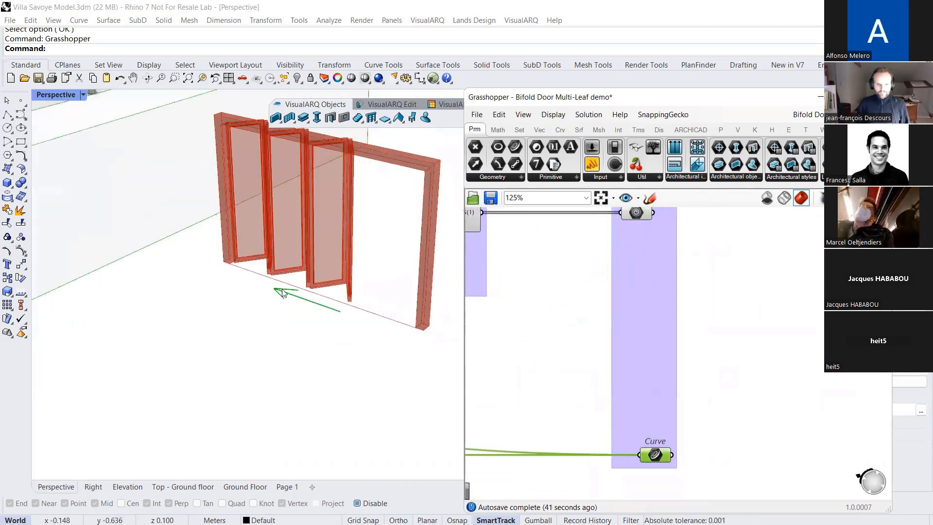
{"action": "scroll", "coordinate": [650, 355], "scroll_direction": "down", "scroll_amount": 1}
Bring up the options of the Leaves output to check its assigned name and close them unchanged
{"action": "right_click_drag", "start_coordinate": [608, 311], "coordinate": [623, 348]}
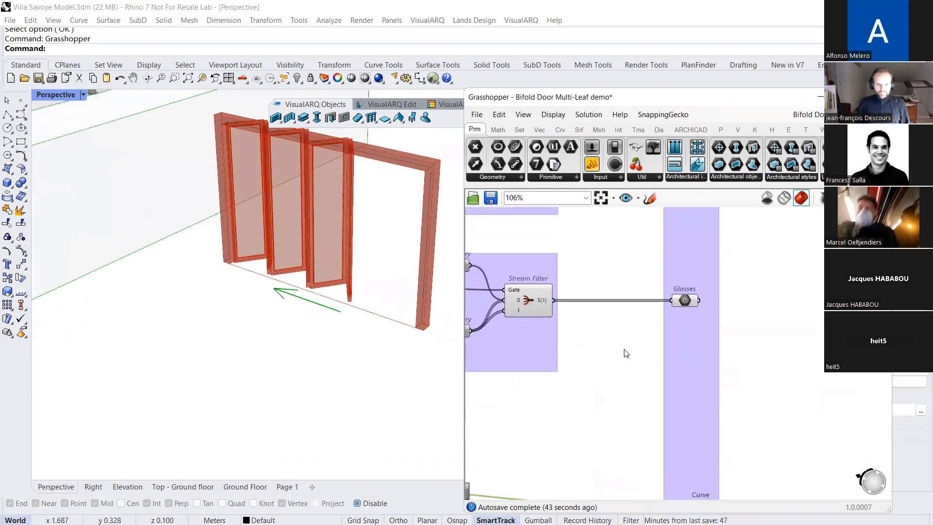
{"action": "scroll", "coordinate": [621, 337], "scroll_direction": "down", "scroll_amount": 1}
{"action": "right_click_drag", "start_coordinate": [617, 301], "coordinate": [611, 335]}
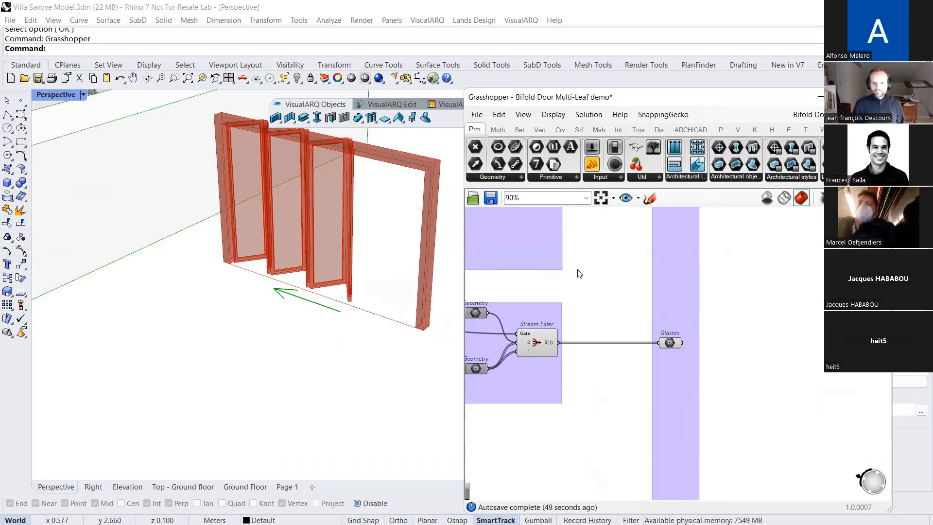
{"action": "right_click_drag", "start_coordinate": [576, 271], "coordinate": [604, 335]}
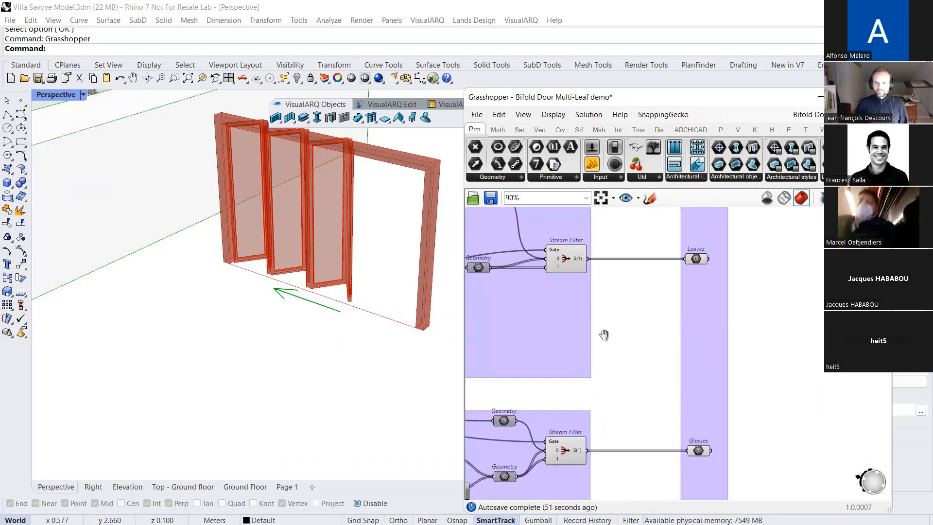
{"action": "scroll", "coordinate": [681, 283], "scroll_direction": "up", "scroll_amount": 2}
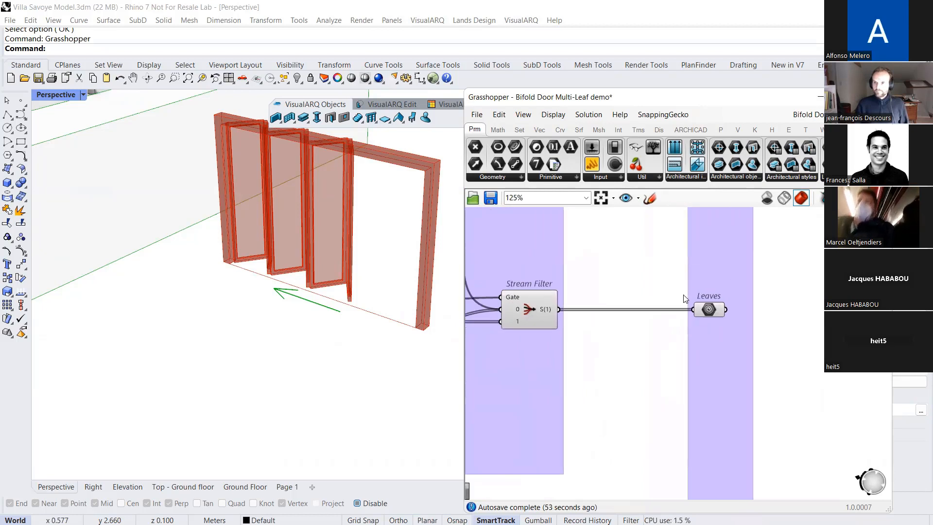
{"action": "scroll", "coordinate": [683, 302], "scroll_direction": "up", "scroll_amount": 1}
{"action": "right_click", "coordinate": [715, 309]}
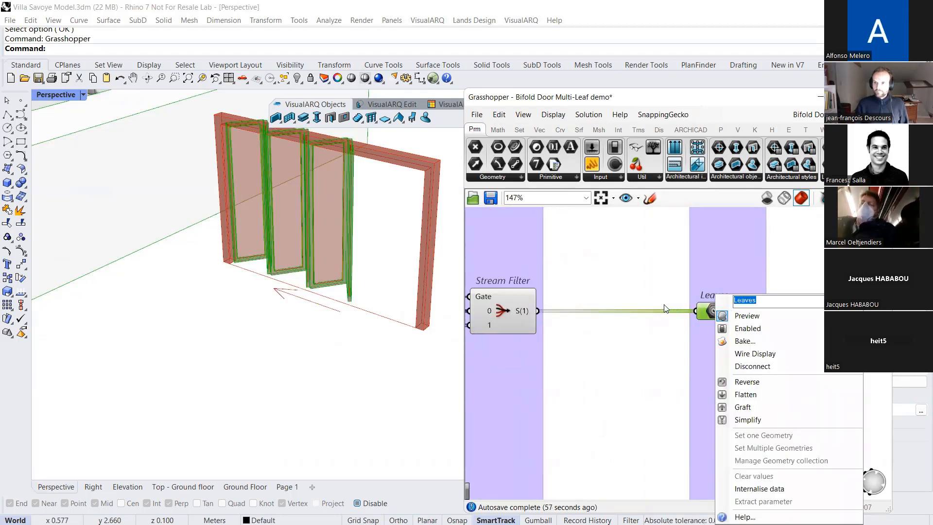
{"action": "left_click", "coordinate": [636, 278]}
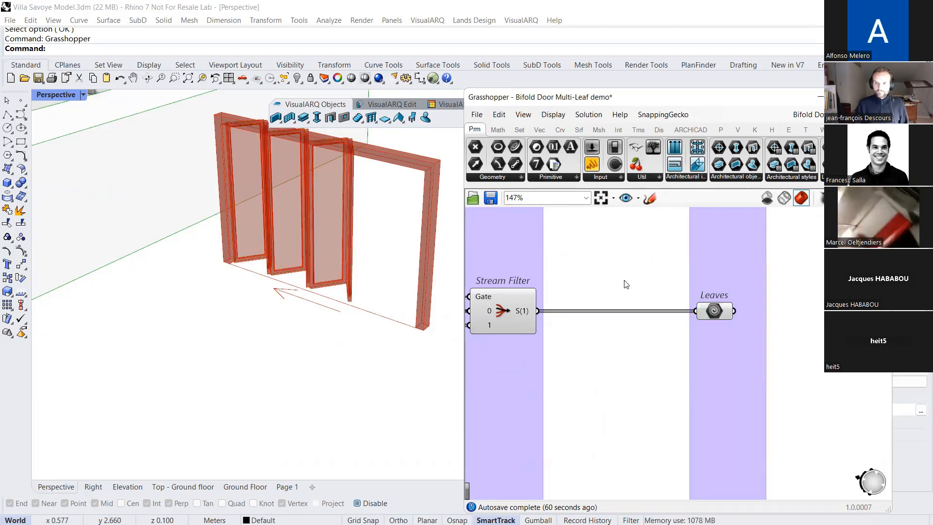
{"action": "right_click_drag", "start_coordinate": [624, 276], "coordinate": [624, 291]}
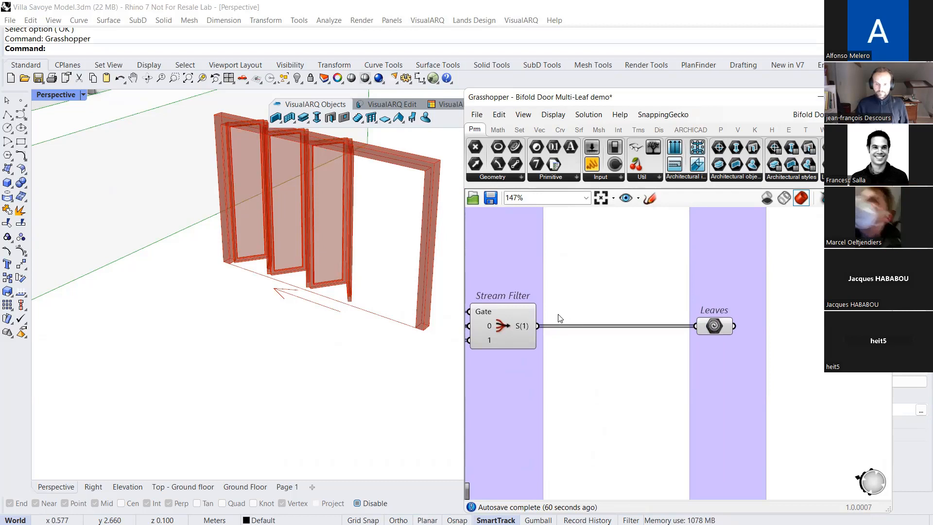
Disconnect the Leaves output from its Stream Filter, wire it back up and check the geometry it receives
{"action": "left_click_drag", "start_coordinate": [538, 326], "coordinate": [689, 327], "text": "ctrl"}
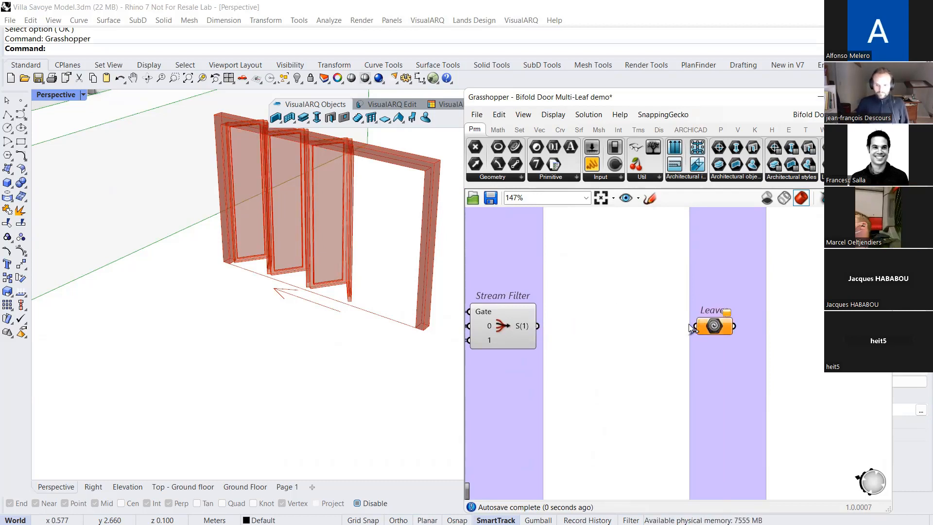
{"action": "left_click_drag", "start_coordinate": [525, 324], "coordinate": [527, 324]}
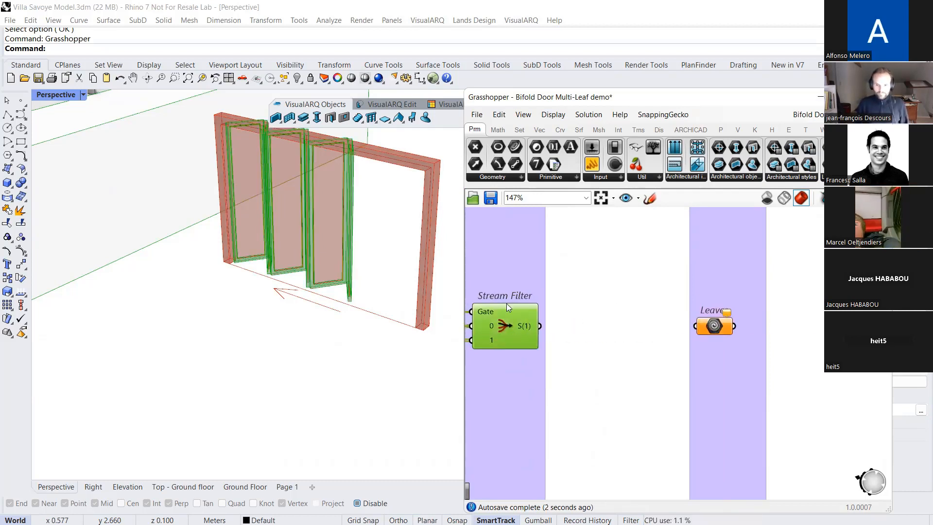
{"action": "left_click_drag", "start_coordinate": [540, 325], "coordinate": [846, 316]}
{"action": "left_click", "coordinate": [711, 328]}
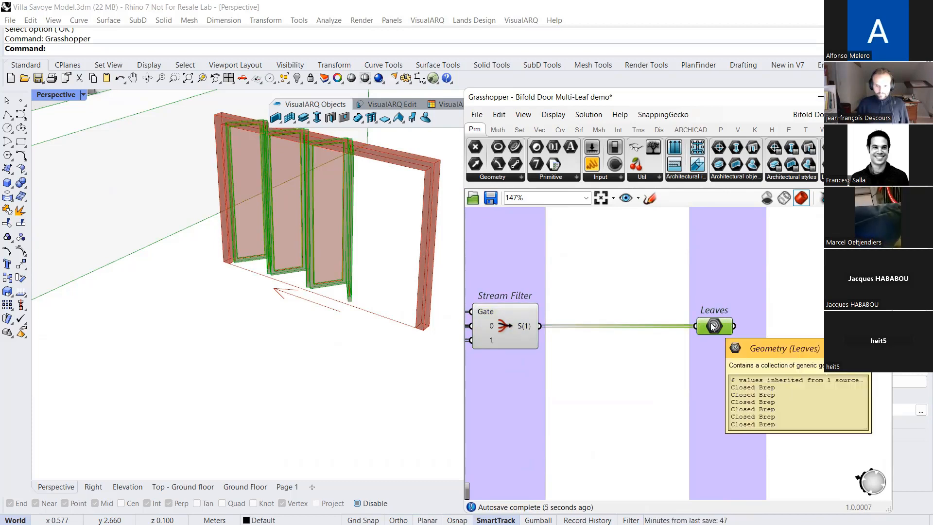
{"action": "left_click", "coordinate": [692, 311]}
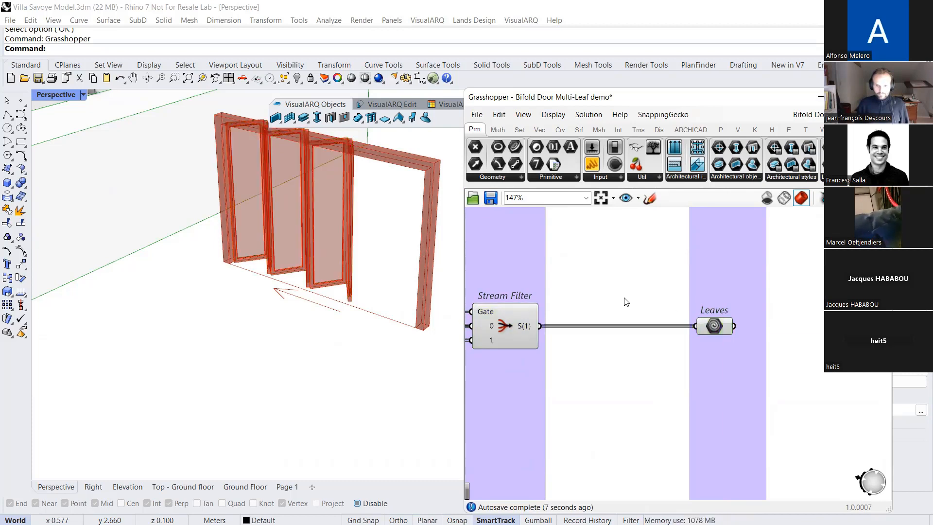
Save the bifold door definition and put the Grasshopper window away to return to the Villa Savoye model
{"action": "scroll", "coordinate": [626, 301], "scroll_direction": "down", "scroll_amount": 6}
{"action": "left_click", "coordinate": [491, 198]}
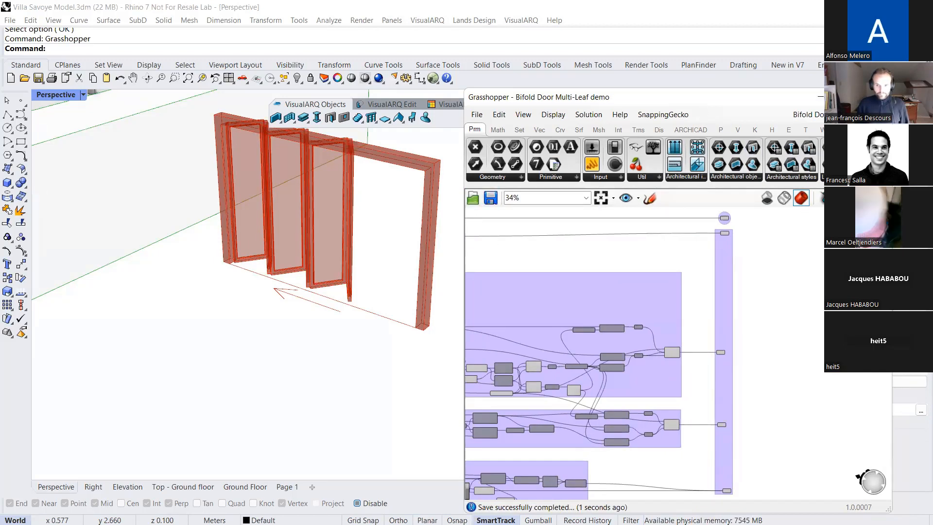
{"action": "left_click_drag", "start_coordinate": [797, 97], "coordinate": [800, 135]}
{"action": "left_click", "coordinate": [881, 135]}
Start a new Grasshopper style in the door styles and browse for its definition file
{"action": "scroll", "coordinate": [504, 329], "scroll_direction": "down", "scroll_amount": 12}
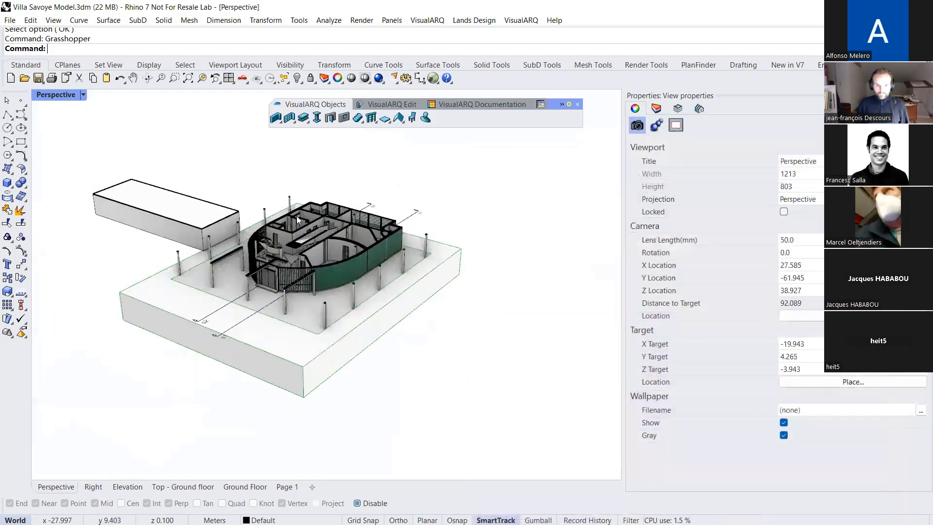
{"action": "scroll", "coordinate": [298, 220], "scroll_direction": "up", "scroll_amount": 4}
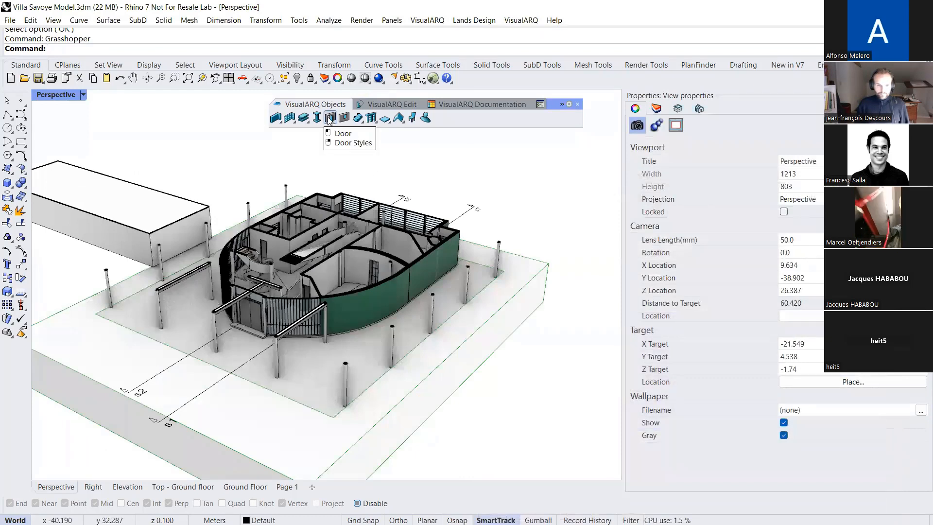
{"action": "right_click", "coordinate": [329, 119]}
{"action": "left_click", "coordinate": [670, 407]}
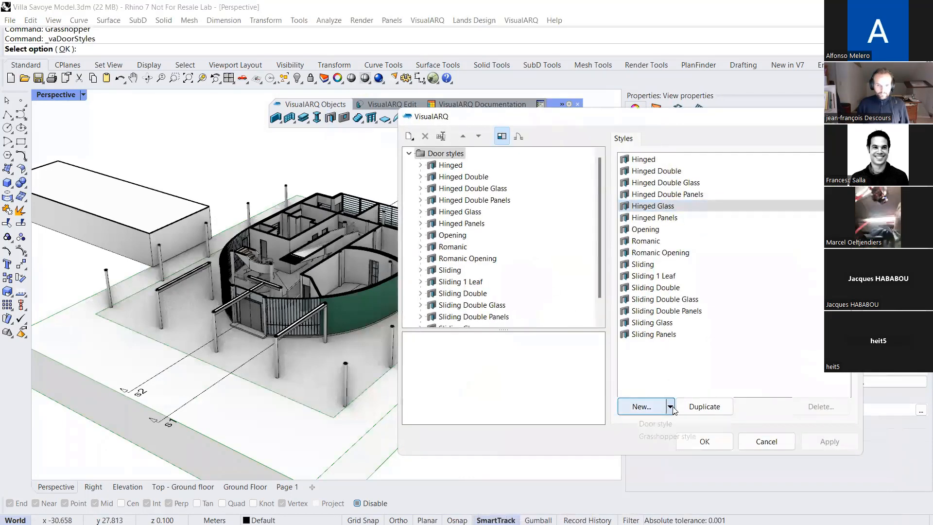
{"action": "left_click", "coordinate": [662, 436]}
{"action": "left_click", "coordinate": [812, 285]}
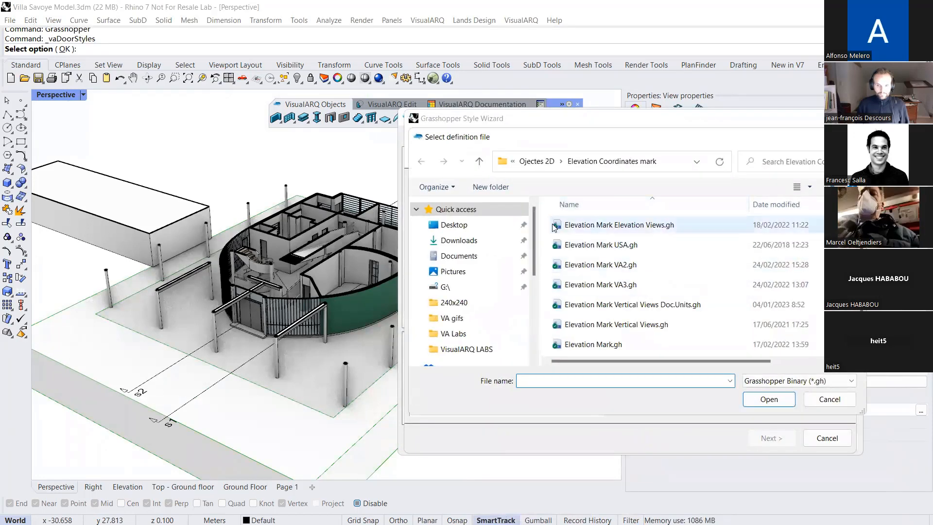
Load Bifold Door Multi-Leaf demo.gh from the VA-GH styles folder under Desktop > Demos > Grasshopper demo files and proceed to the style configuration
{"action": "left_click", "coordinate": [454, 225]}
{"action": "double_click", "coordinate": [578, 242]}
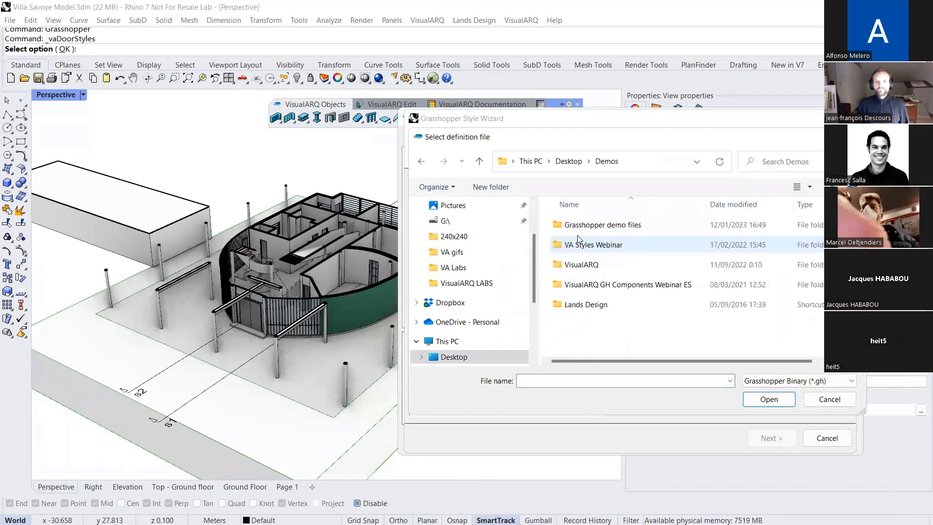
{"action": "double_click", "coordinate": [581, 225]}
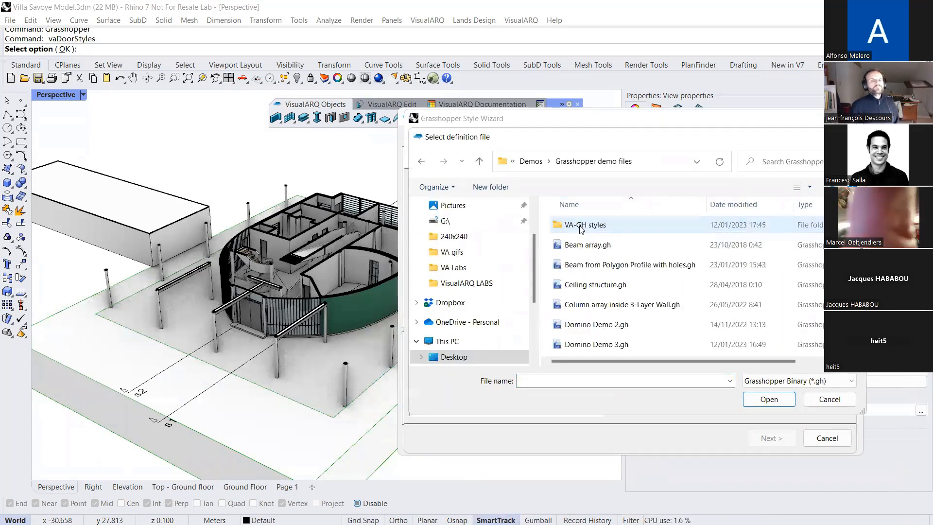
{"action": "scroll", "coordinate": [583, 286], "scroll_direction": "down", "scroll_amount": 1}
{"action": "scroll", "coordinate": [585, 279], "scroll_direction": "up", "scroll_amount": 1}
{"action": "left_click", "coordinate": [589, 224]}
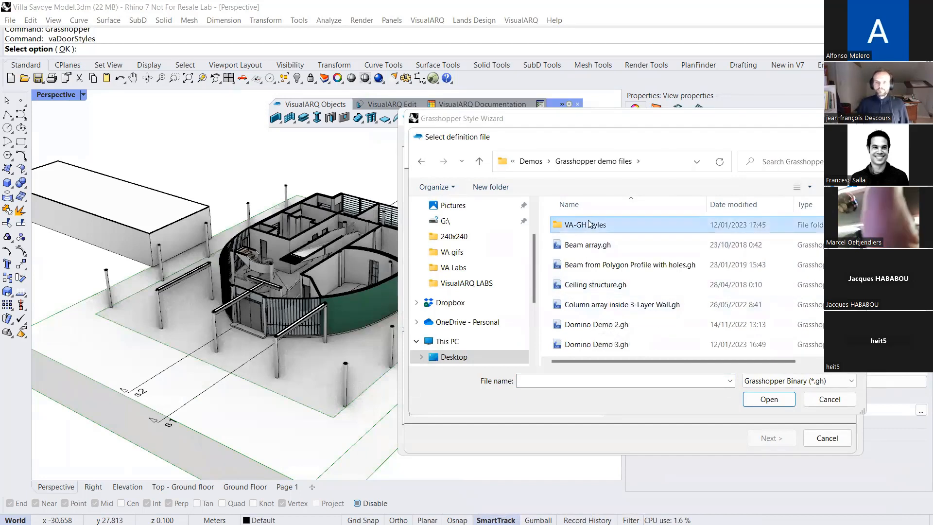
{"action": "double_click", "coordinate": [589, 224]}
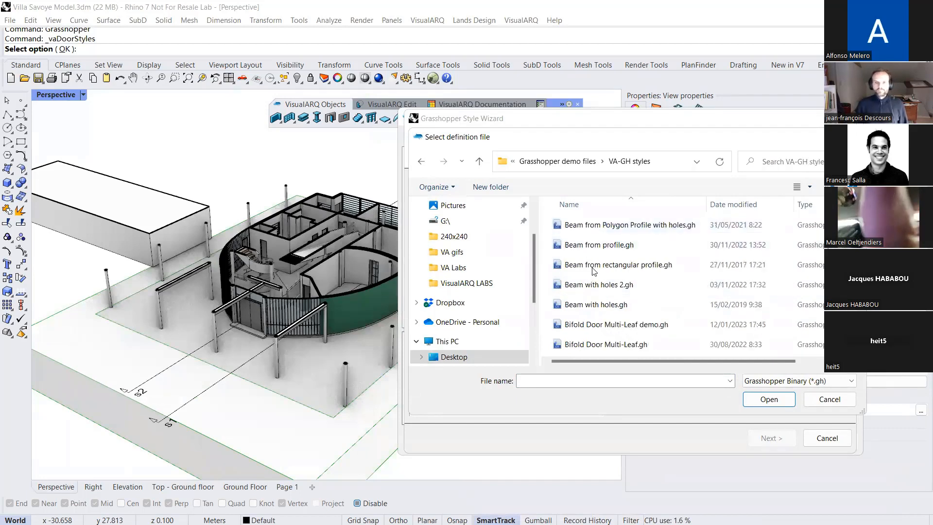
{"action": "double_click", "coordinate": [602, 326]}
{"action": "left_click", "coordinate": [770, 438]}
Set the opening profile to Door Opening Profile and accept the Curve, Frame, Leaves and Glasses geometry for import, highlighting Glasses in the preview
{"action": "right_click_drag", "start_coordinate": [575, 341], "coordinate": [536, 293]}
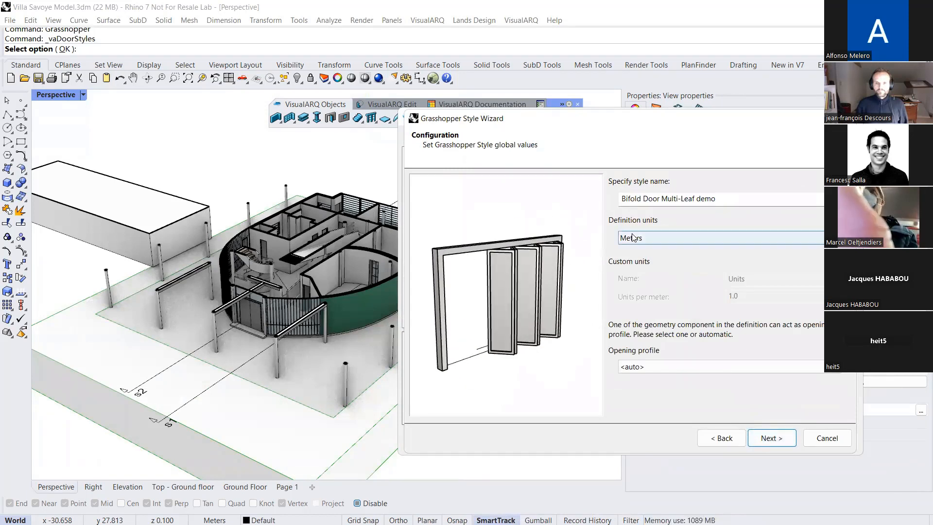
{"action": "left_click", "coordinate": [653, 367]}
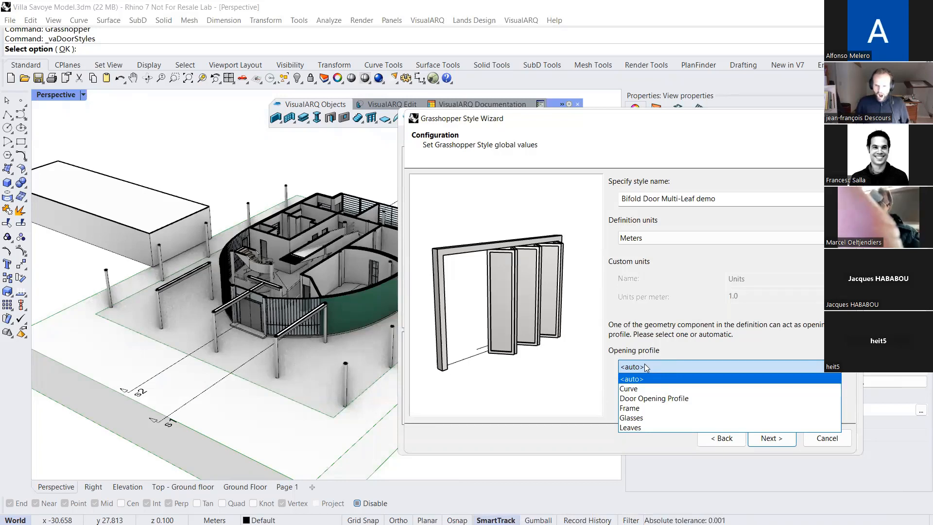
{"action": "left_click", "coordinate": [655, 398]}
{"action": "right_click_drag", "start_coordinate": [566, 311], "coordinate": [545, 289]}
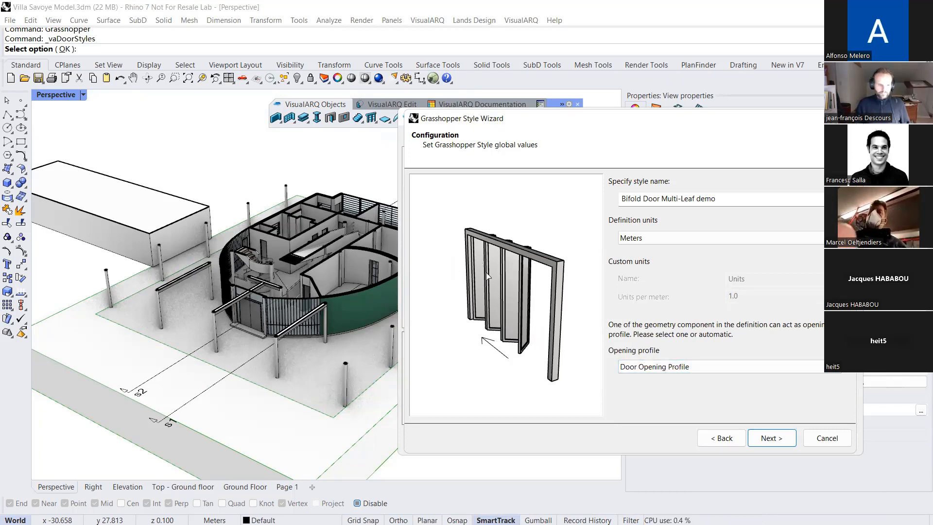
{"action": "left_click", "coordinate": [759, 438]}
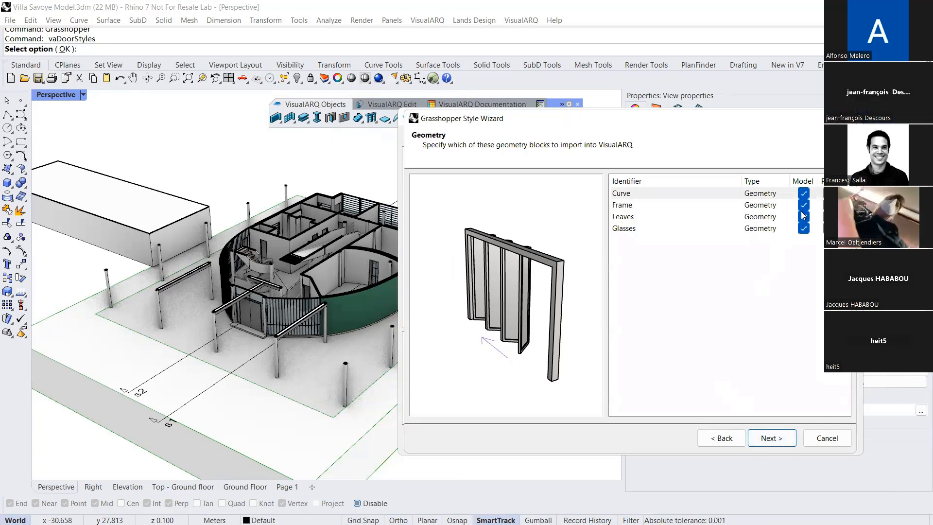
{"action": "left_click", "coordinate": [805, 230]}
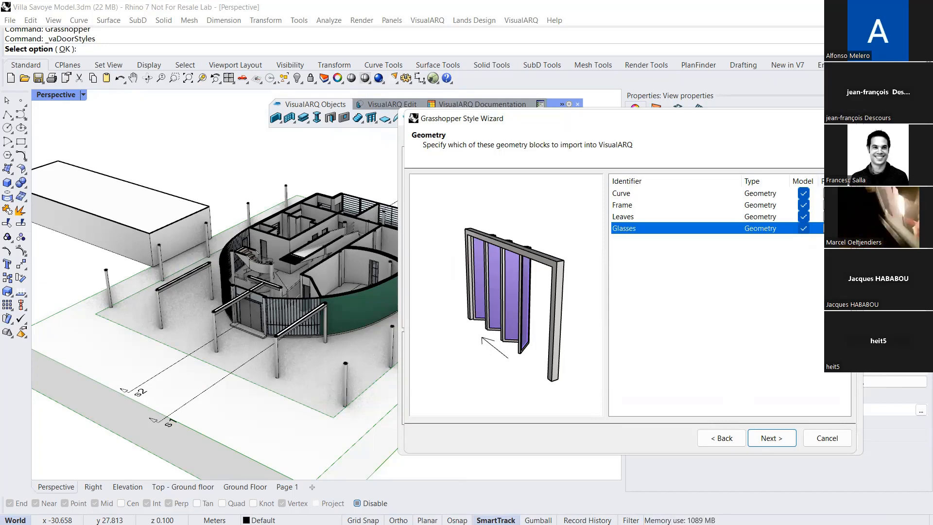
{"action": "left_click", "coordinate": [778, 437]}
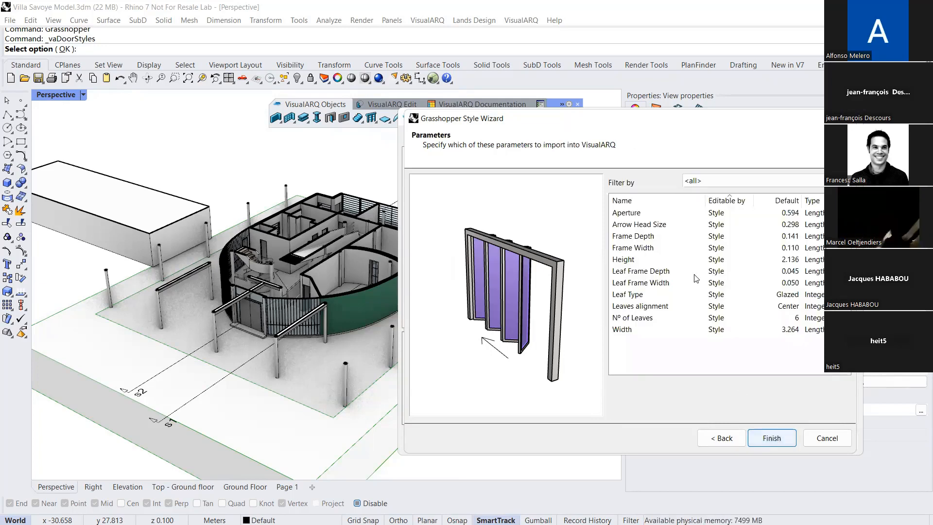
Make the Height, Nº of Leaves and Width parameters editable by Object
{"action": "left_click", "coordinate": [635, 260]}
{"action": "left_click", "coordinate": [630, 330], "text": "ctrl"}
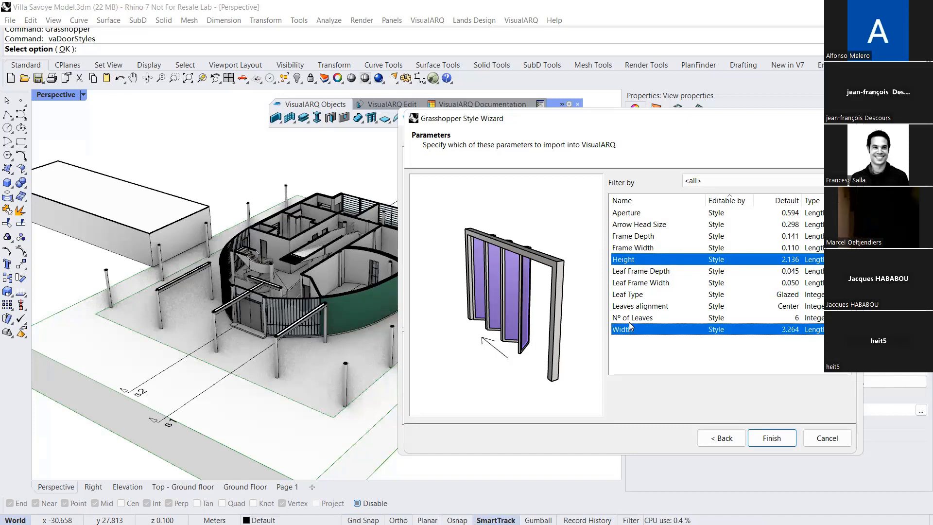
{"action": "left_click", "coordinate": [634, 319], "text": "ctrl"}
{"action": "left_click", "coordinate": [715, 318]}
{"action": "left_click", "coordinate": [715, 318]}
{"action": "left_click", "coordinate": [720, 350]}
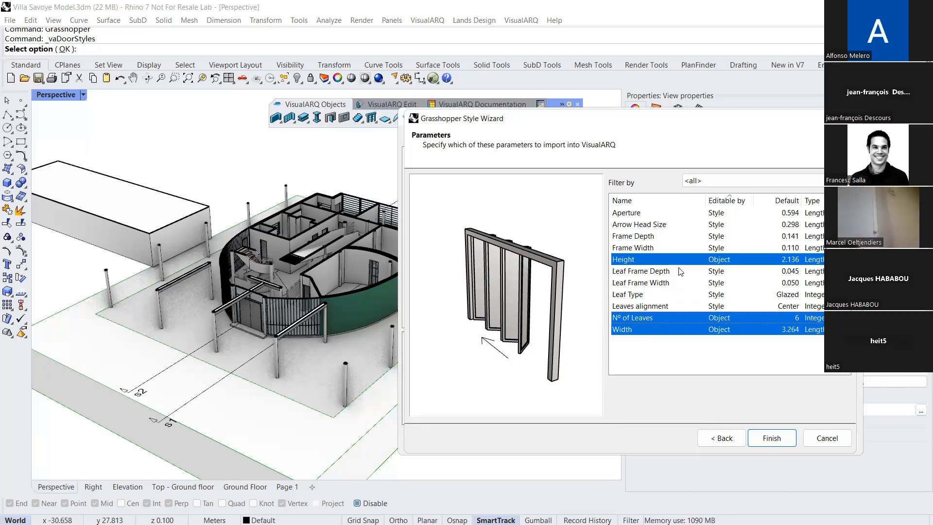
Make the Aperture parameter editable by Object and change its type to percentage
{"action": "left_click", "coordinate": [663, 215]}
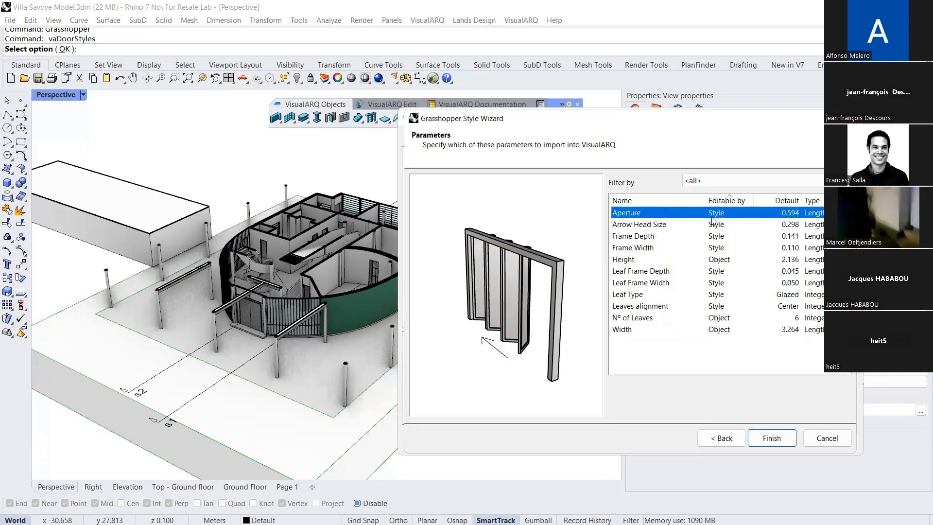
{"action": "left_click", "coordinate": [714, 215]}
{"action": "left_click", "coordinate": [719, 244]}
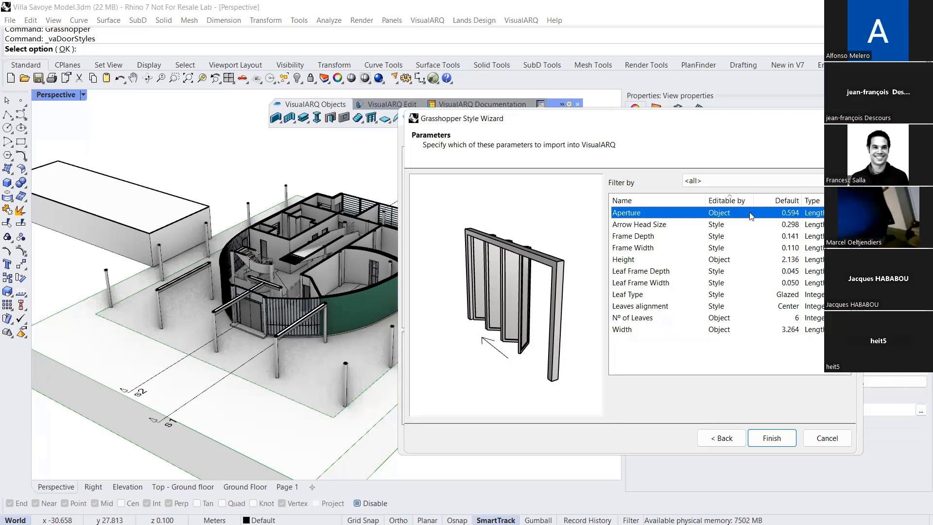
{"action": "left_click", "coordinate": [815, 214]}
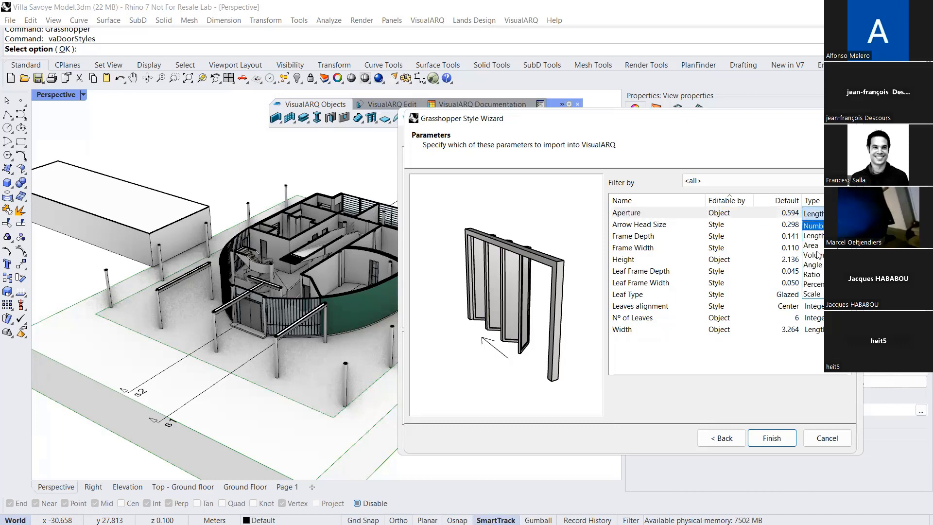
{"action": "left_click", "coordinate": [820, 285]}
{"action": "left_click", "coordinate": [804, 360]}
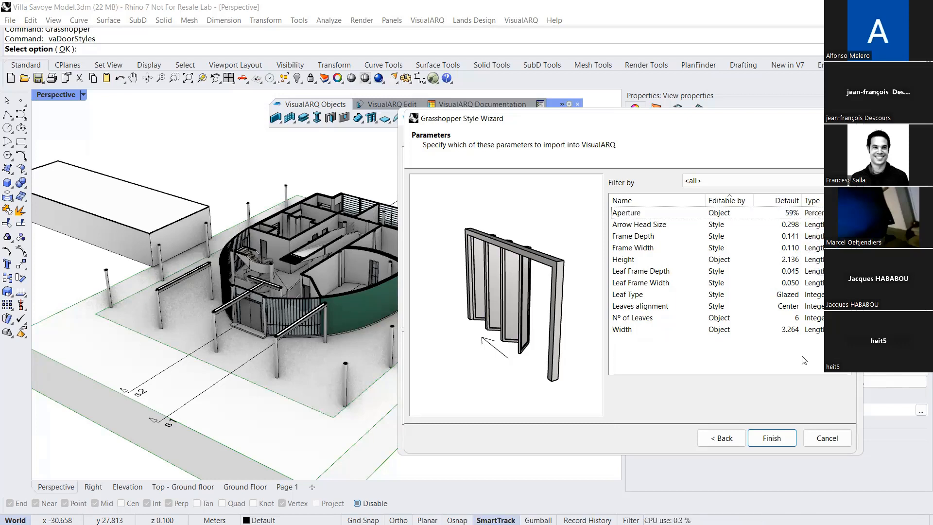
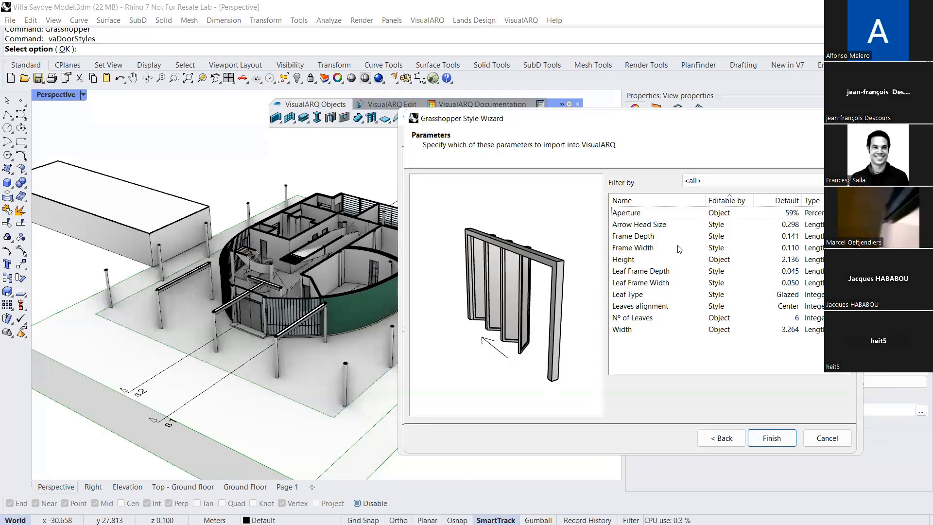
Make the Leaf Type parameter editable by Definition and finish importing the Grasshopper door style
{"action": "left_click", "coordinate": [717, 295]}
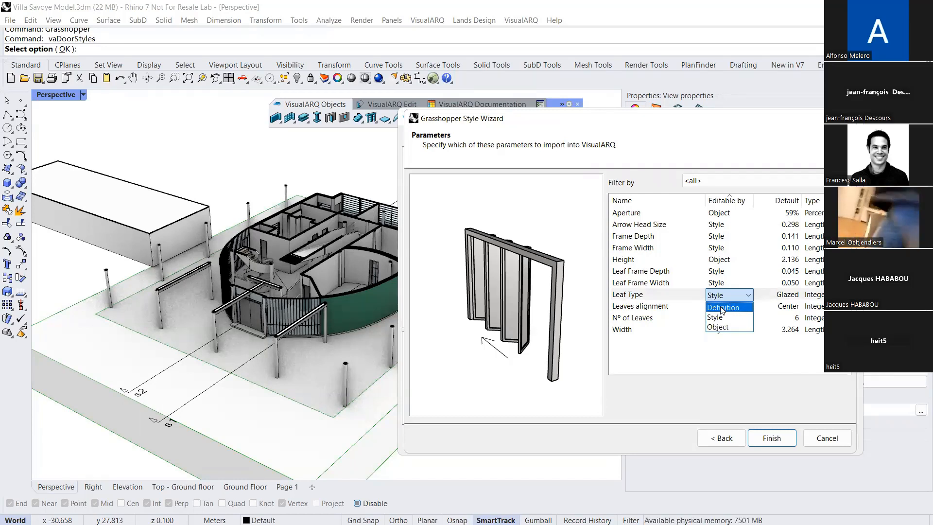
{"action": "left_click", "coordinate": [723, 308]}
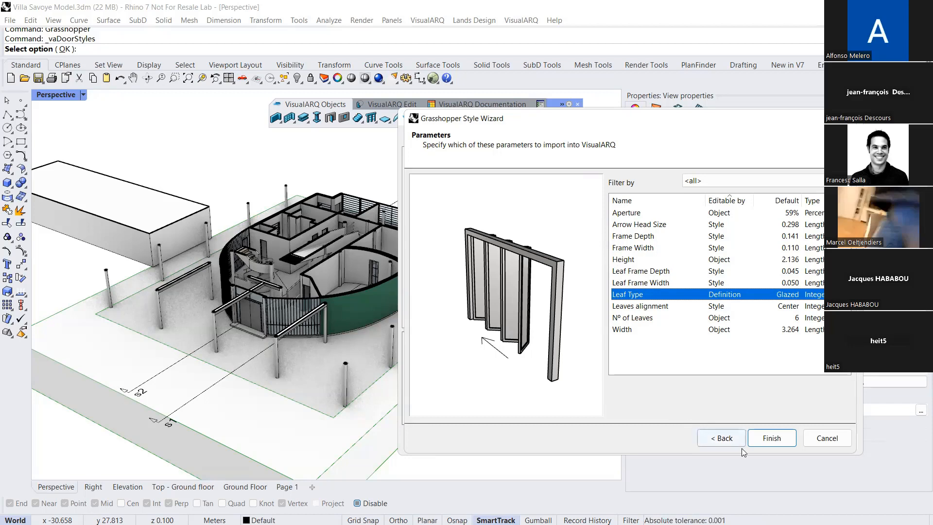
{"action": "left_click", "coordinate": [759, 442]}
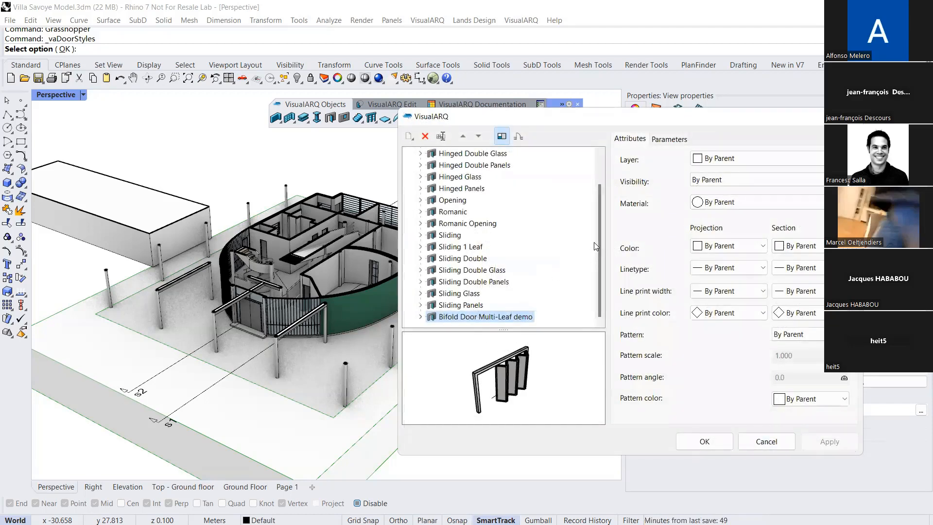
Assign the Glass material to the Glasses component of the Bifold Door Multi-Leaf demo style and accept the door styles
{"action": "left_click", "coordinate": [421, 316]}
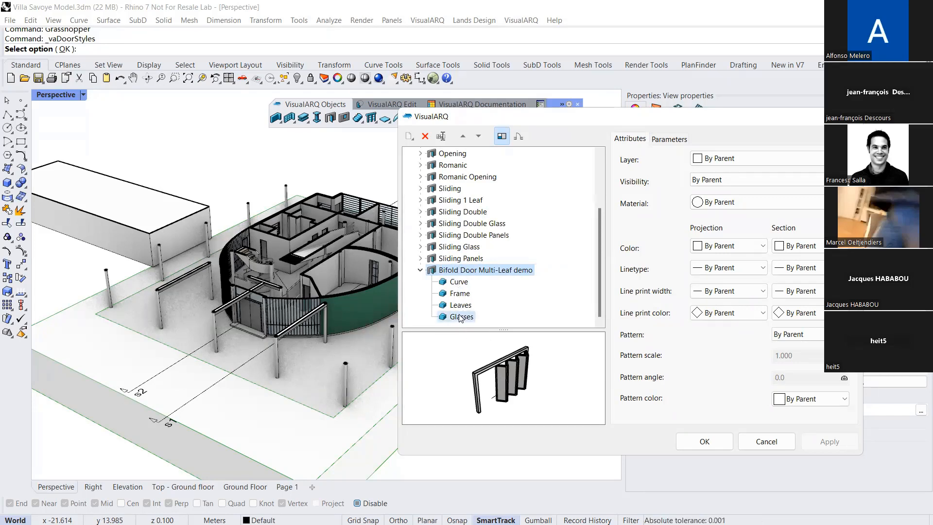
{"action": "left_click", "coordinate": [493, 318]}
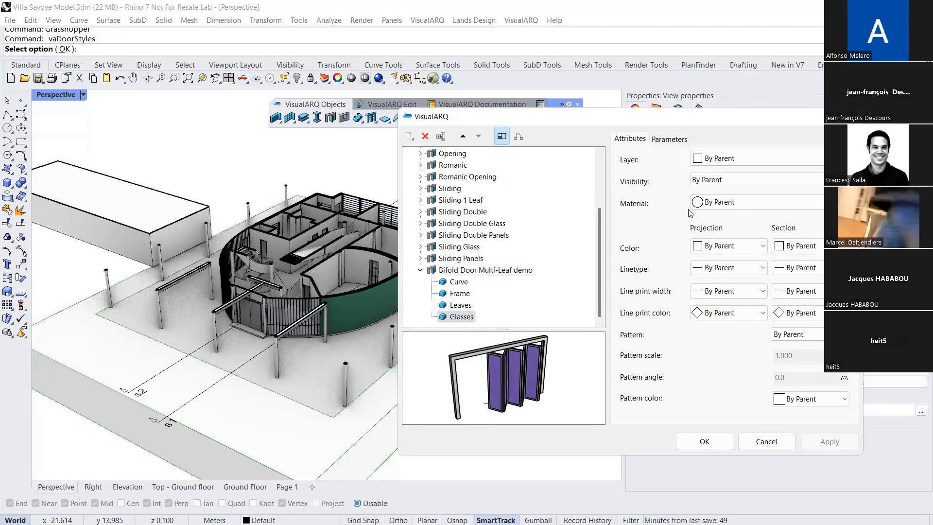
{"action": "left_click", "coordinate": [724, 203]}
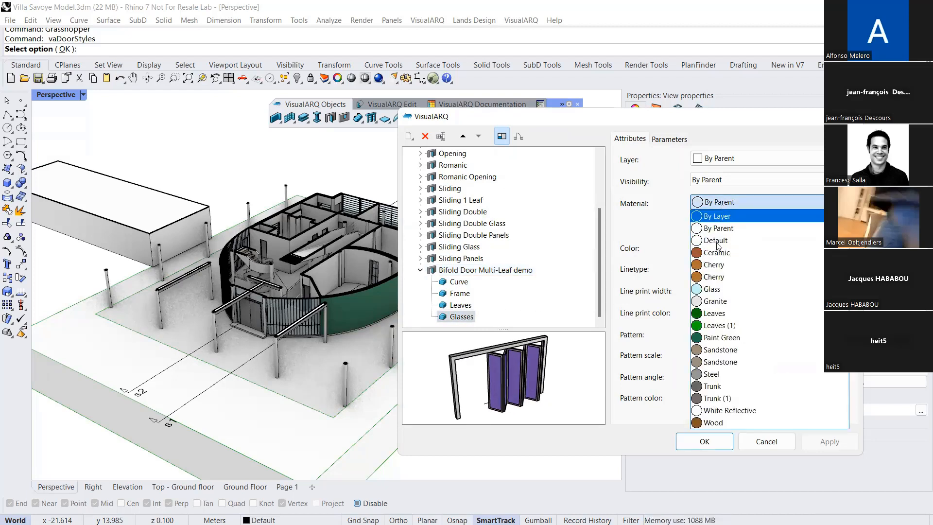
{"action": "left_click", "coordinate": [715, 289]}
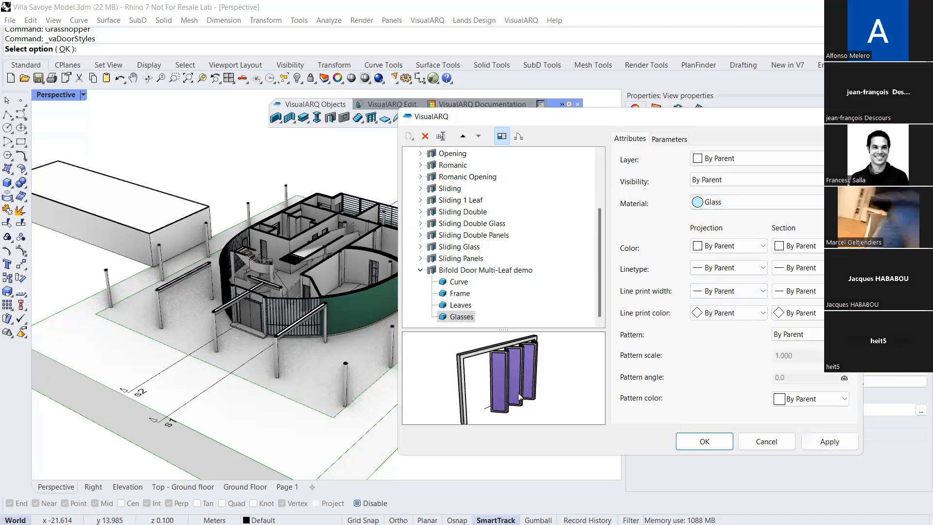
{"action": "left_click", "coordinate": [689, 437]}
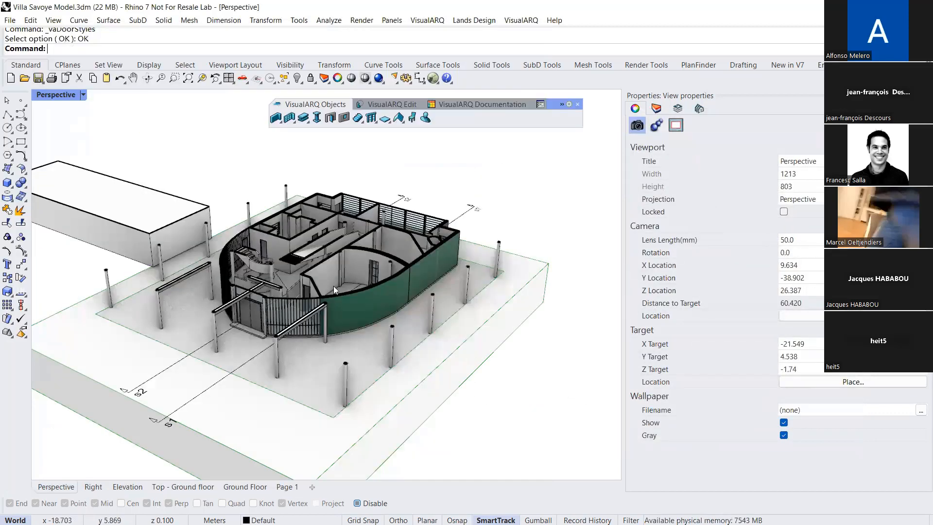
Make First floor the active level of the building
{"action": "right_click_drag", "start_coordinate": [333, 286], "coordinate": [326, 300]}
{"action": "scroll", "coordinate": [325, 299], "scroll_direction": "up", "scroll_amount": 5}
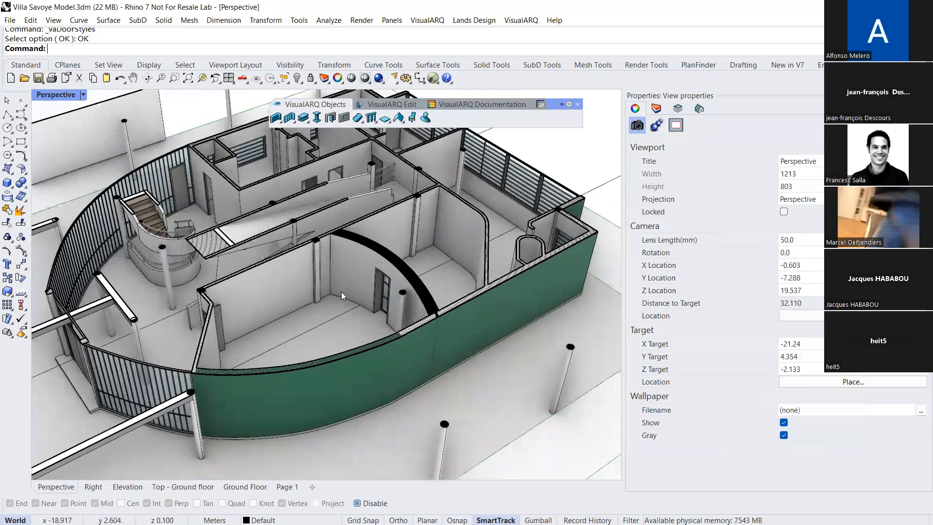
{"action": "right_click_drag", "start_coordinate": [341, 293], "coordinate": [294, 300]}
{"action": "scroll", "coordinate": [342, 293], "scroll_direction": "down", "scroll_amount": 2}
{"action": "left_click", "coordinate": [678, 110]}
{"action": "double_click", "coordinate": [676, 175]}
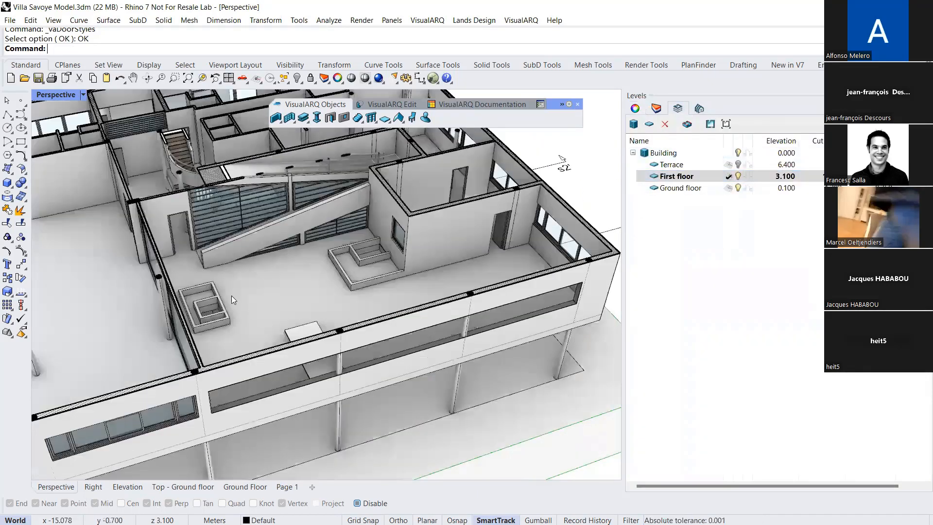
Delete the long window in the wall between the first-floor terrace and the adjoining room
{"action": "right_click_drag", "start_coordinate": [318, 299], "coordinate": [143, 181]}
{"action": "scroll", "coordinate": [250, 302], "scroll_direction": "down", "scroll_amount": 2}
{"action": "scroll", "coordinate": [143, 182], "scroll_direction": "up", "scroll_amount": 4}
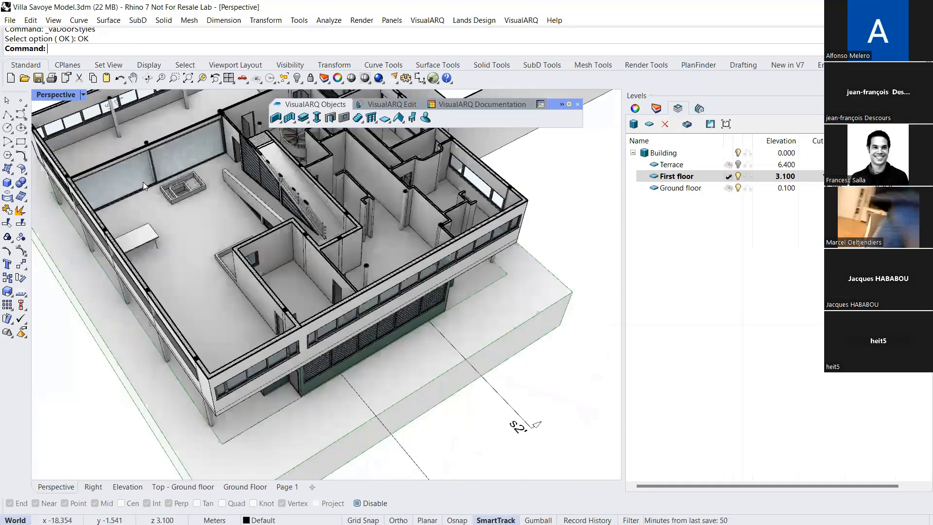
{"action": "scroll", "coordinate": [165, 184], "scroll_direction": "up", "scroll_amount": 3}
{"action": "left_click", "coordinate": [165, 184]}
{"action": "key", "text": "Delete"}
Start a door in the Bifold Door Multi-Leaf demo style, taking its width of about 4.334 m from two points along the terrace wall base
{"action": "right_click_drag", "start_coordinate": [322, 306], "coordinate": [266, 297]}
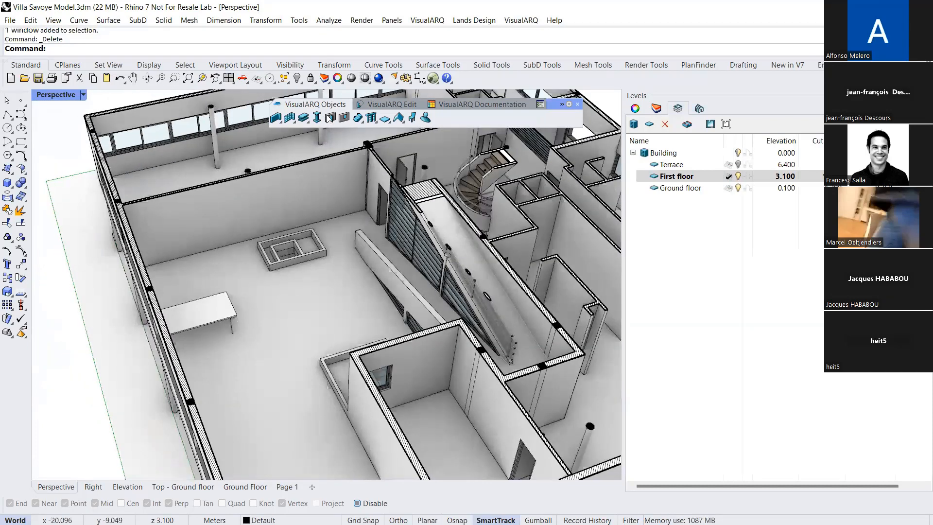
{"action": "left_click", "coordinate": [331, 118]}
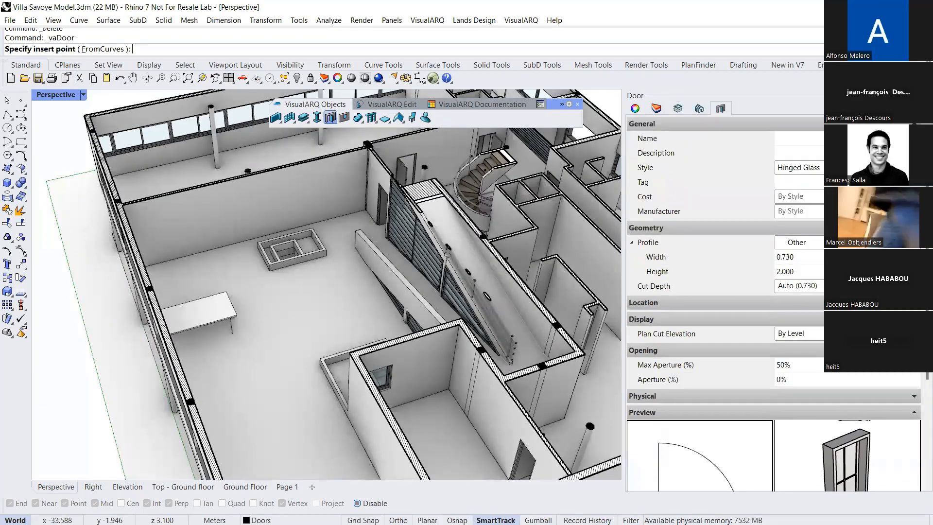
{"action": "left_click", "coordinate": [867, 167]}
{"action": "scroll", "coordinate": [867, 181], "scroll_direction": "up", "scroll_amount": 2}
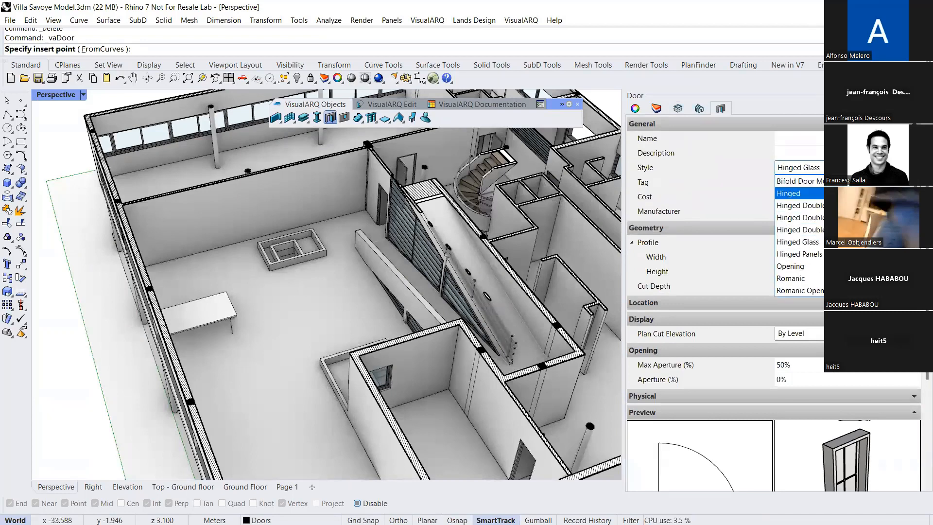
{"action": "left_click", "coordinate": [867, 180]}
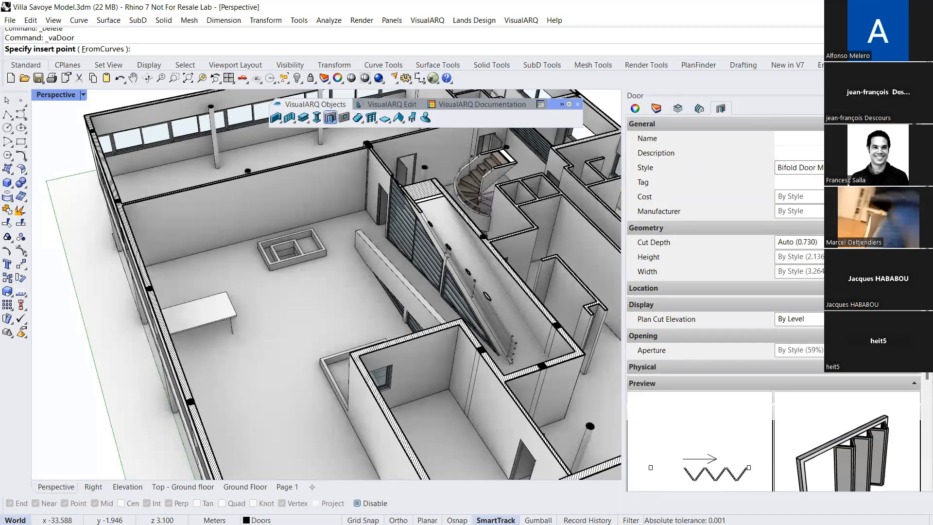
{"action": "left_click", "coordinate": [913, 271]}
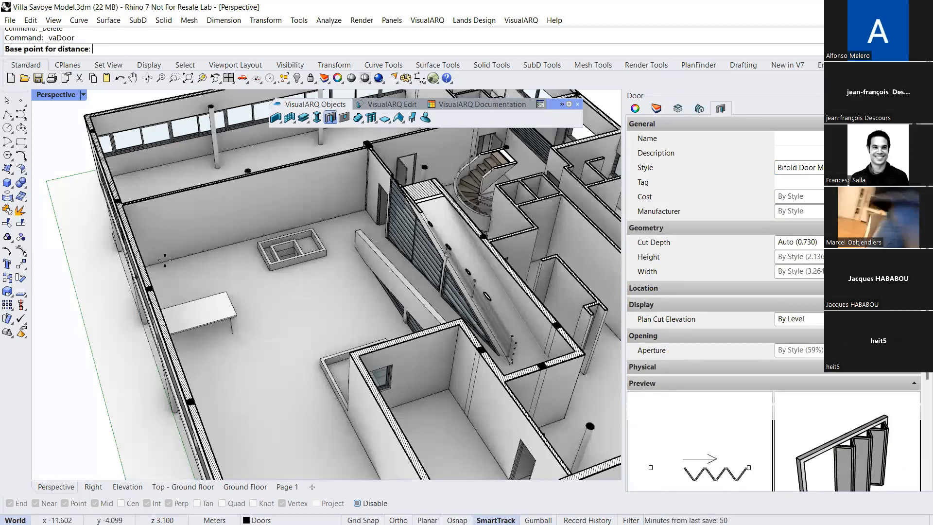
{"action": "scroll", "coordinate": [156, 265], "scroll_direction": "up", "scroll_amount": 4}
{"action": "left_click", "coordinate": [155, 266]}
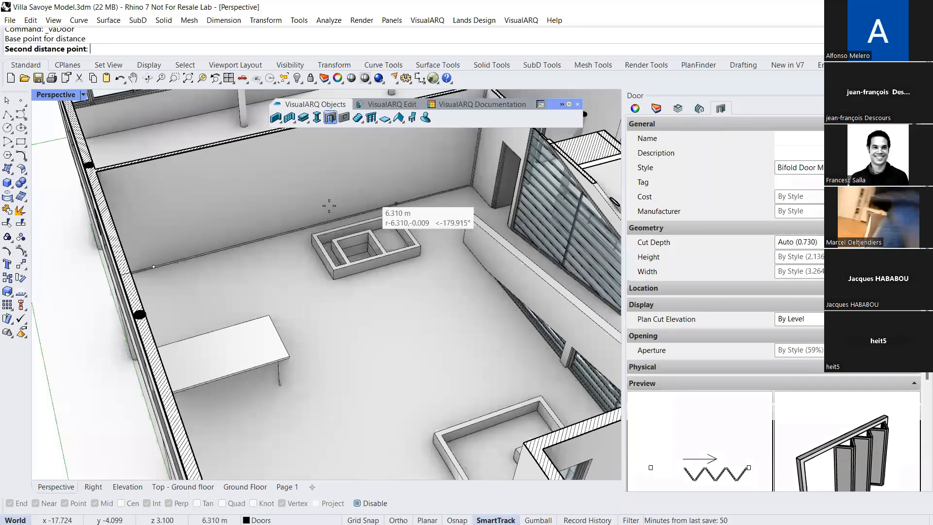
{"action": "left_click", "coordinate": [322, 218]}
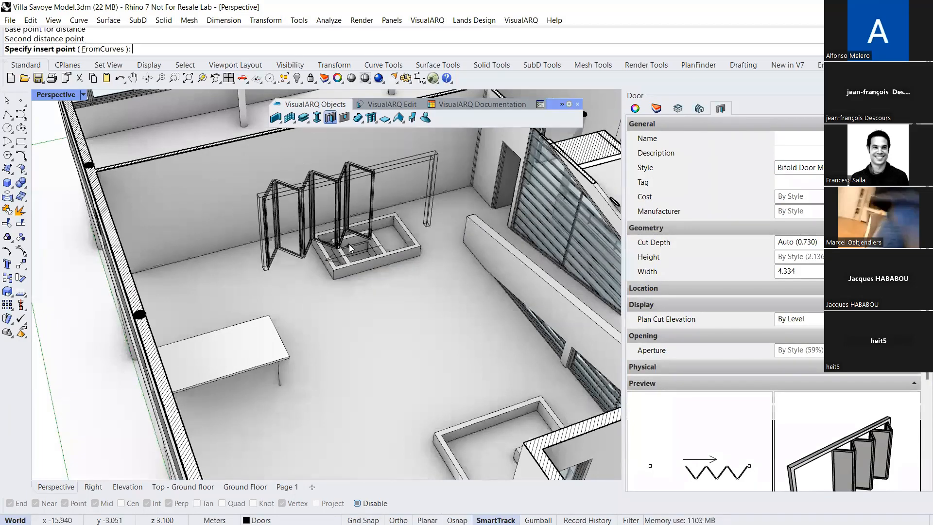
Insert the bifold door near the outer end of the terrace wall, choose its opening side and end the command
{"action": "left_click", "coordinate": [252, 242]}
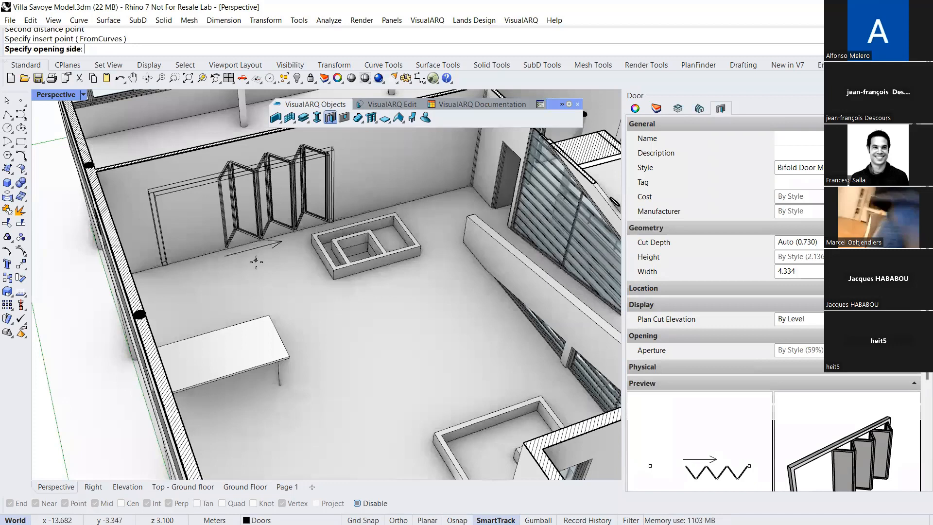
{"action": "left_click", "coordinate": [253, 251]}
{"action": "key", "text": "Escape"}
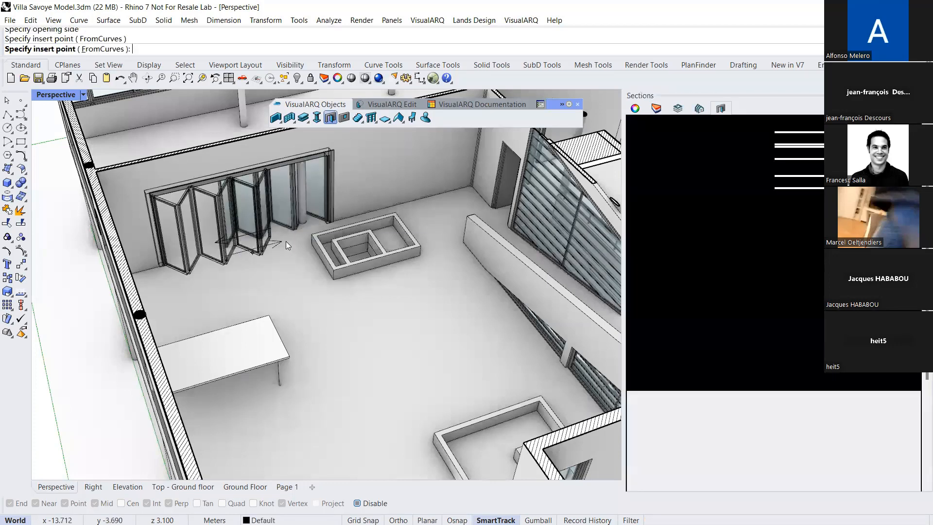
Set the inserted bifold door's aperture to 80%
{"action": "scroll", "coordinate": [280, 200], "scroll_direction": "up", "scroll_amount": 3}
{"action": "left_click_drag", "start_coordinate": [280, 200], "coordinate": [305, 265]}
{"action": "scroll", "coordinate": [304, 266], "scroll_direction": "down", "scroll_amount": 5}
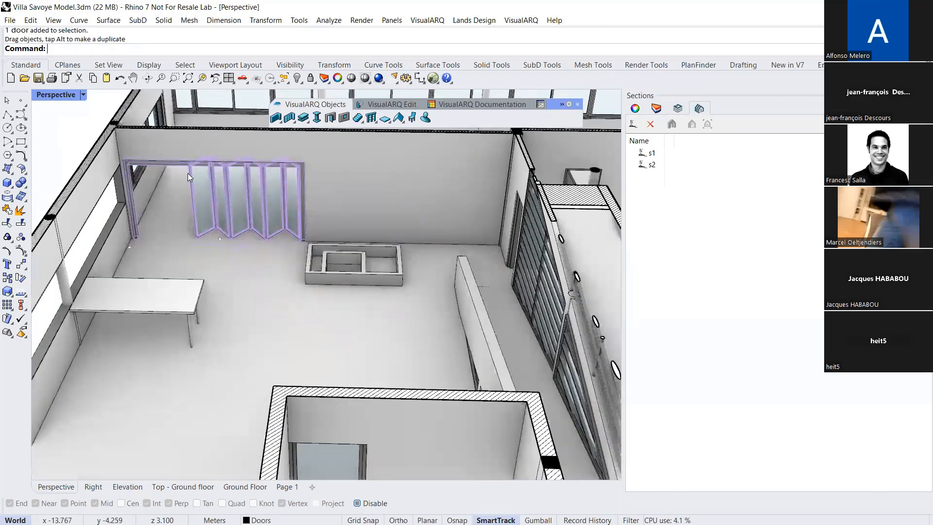
{"action": "scroll", "coordinate": [188, 173], "scroll_direction": "up", "scroll_amount": 3}
{"action": "left_click", "coordinate": [635, 108]}
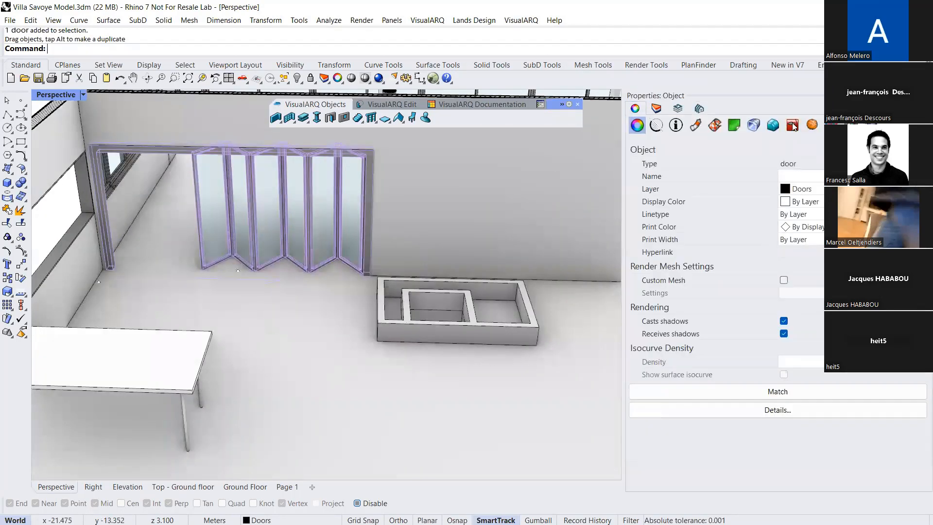
{"action": "left_click", "coordinate": [831, 125]}
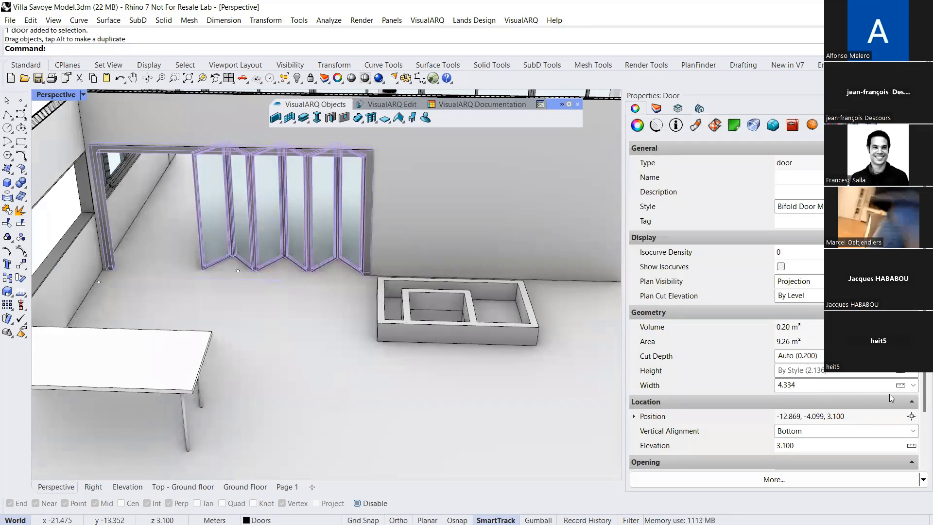
{"action": "scroll", "coordinate": [918, 423], "scroll_direction": "down", "scroll_amount": 2}
{"action": "scroll", "coordinate": [919, 428], "scroll_direction": "down", "scroll_amount": 1}
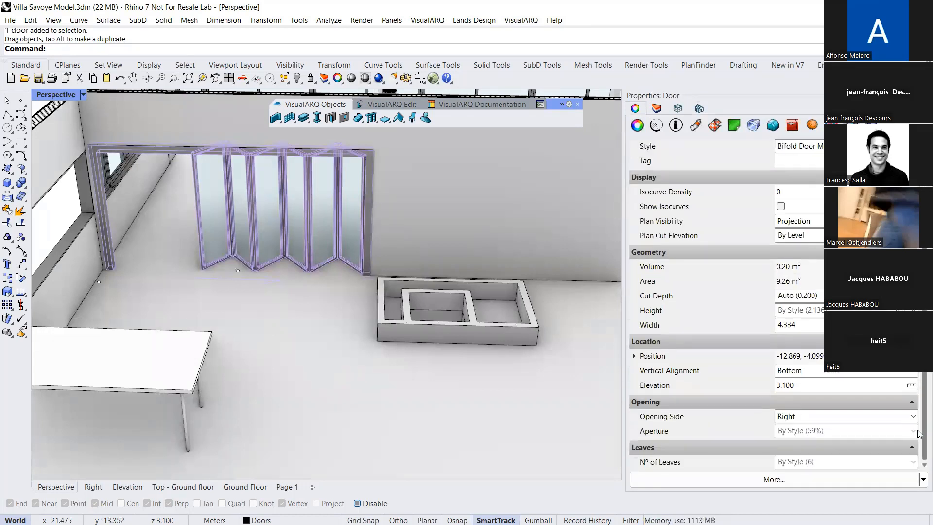
{"action": "left_click", "coordinate": [855, 431]}
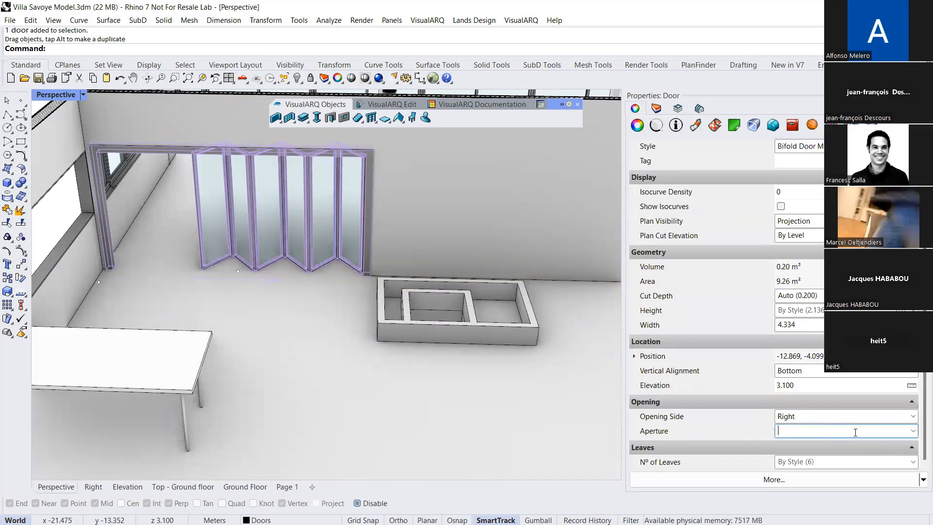
{"action": "type", "text": "80"}
{"action": "key", "text": "Return"}
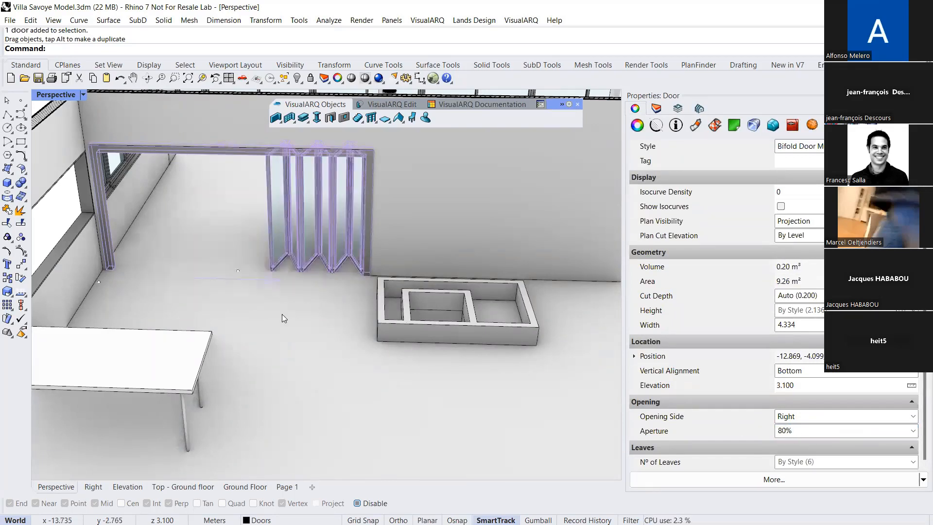
Copy the bifold door along the terrace wall to two overlapping positions beside the original
{"action": "left_click", "coordinate": [7, 277]}
{"action": "scroll", "coordinate": [150, 271], "scroll_direction": "down", "scroll_amount": 3}
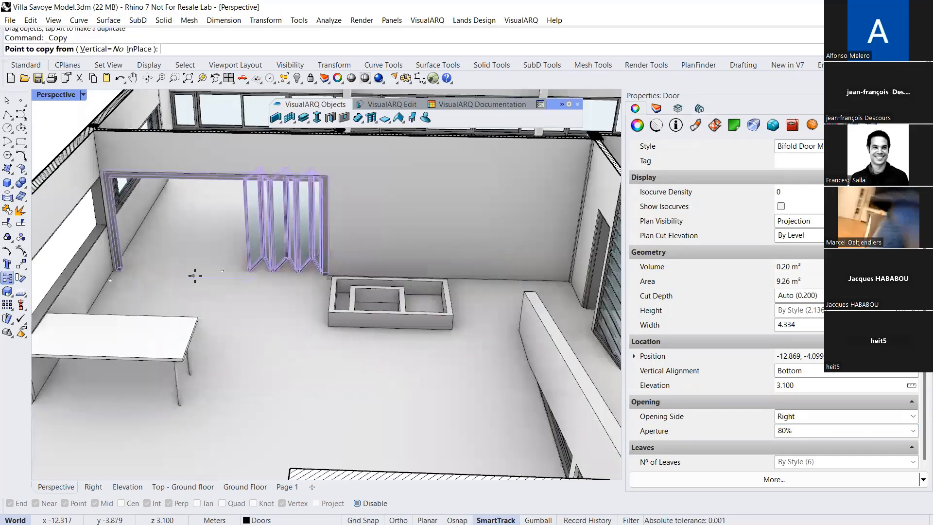
{"action": "left_click", "coordinate": [195, 275]}
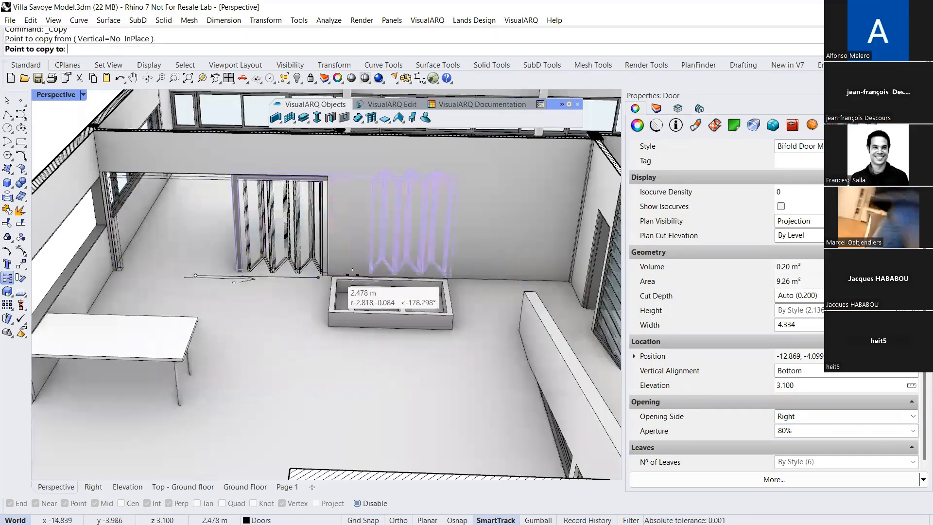
{"action": "left_click", "coordinate": [423, 278]}
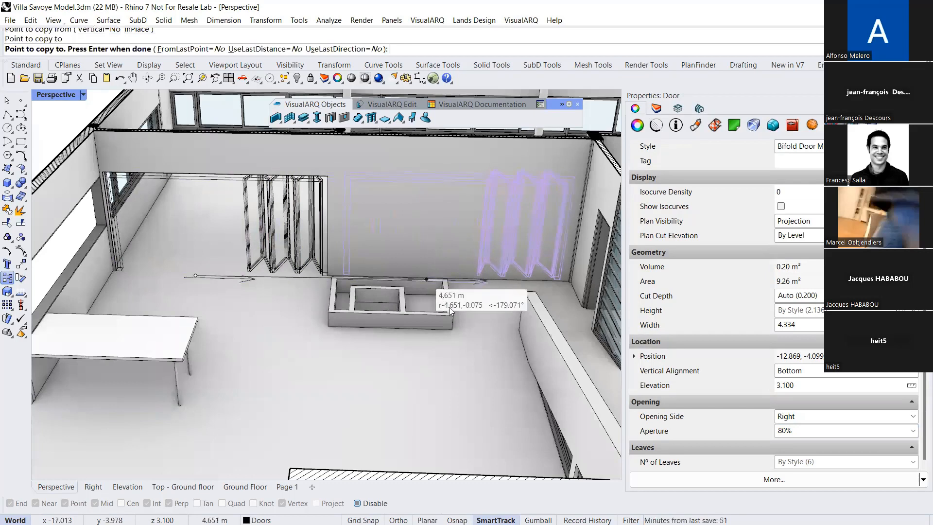
{"action": "left_click", "coordinate": [443, 275]}
{"action": "key", "text": "Return"}
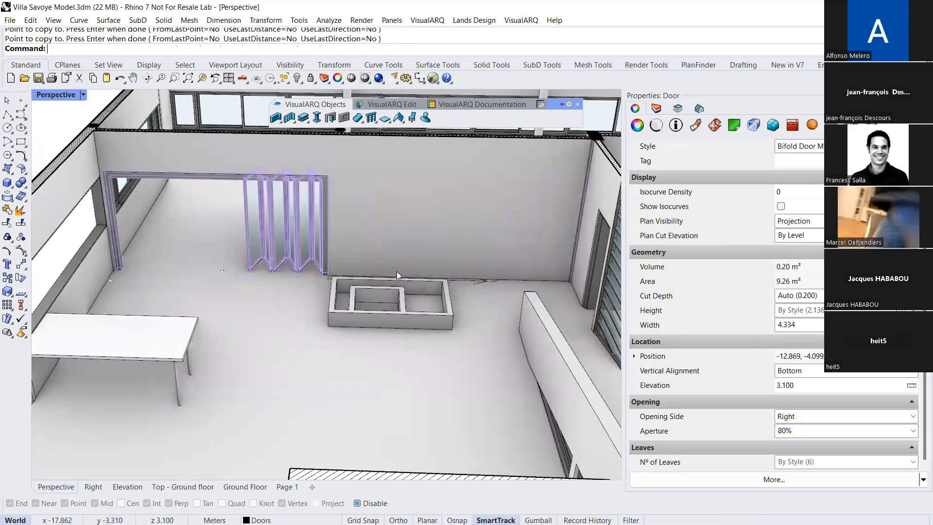
Delete one of the two overlapping bifold door copies
{"action": "right_click_drag", "start_coordinate": [382, 263], "coordinate": [411, 311]}
{"action": "left_click", "coordinate": [408, 316]}
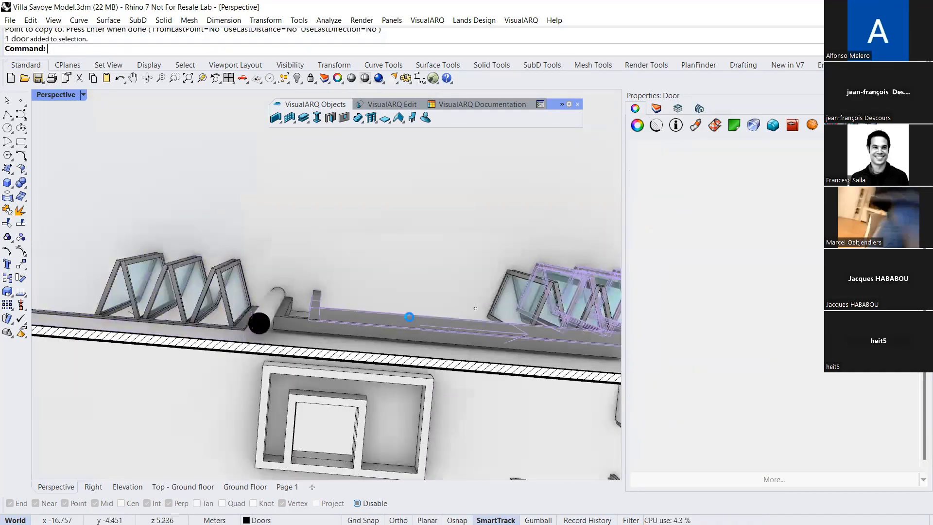
{"action": "key", "text": "Delete"}
Set the aperture of the remaining bifold door copy to 25%
{"action": "right_click_drag", "start_coordinate": [389, 314], "coordinate": [389, 310]}
{"action": "left_click_drag", "start_coordinate": [388, 318], "coordinate": [389, 332]}
{"action": "right_click_drag", "start_coordinate": [355, 301], "coordinate": [423, 230]}
{"action": "scroll", "coordinate": [379, 261], "scroll_direction": "down", "scroll_amount": 4}
{"action": "left_click", "coordinate": [800, 431]}
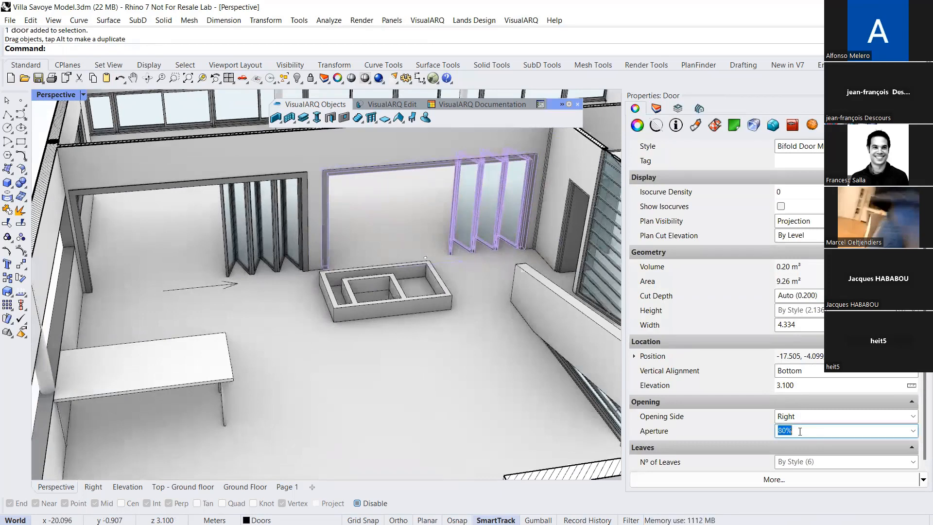
{"action": "type", "text": "25"}
{"action": "key", "text": "Return"}
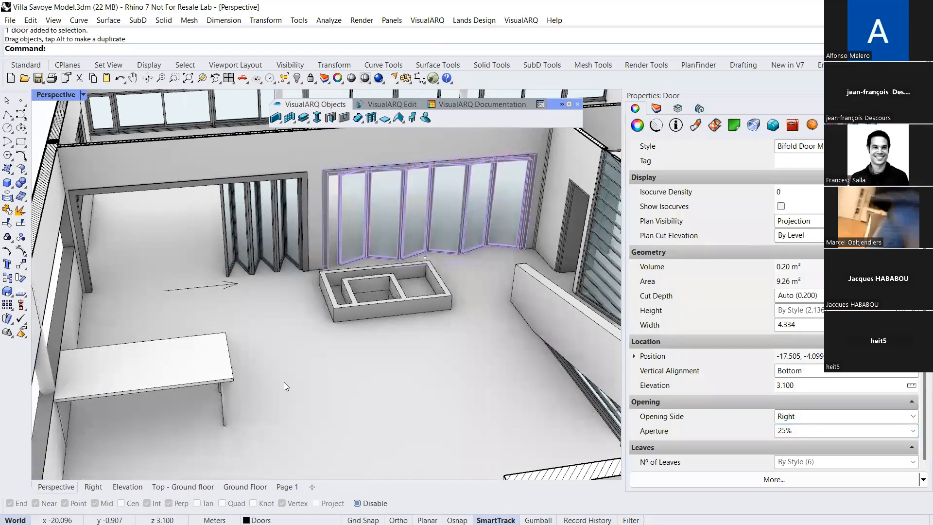
{"action": "mouse_move", "coordinate": [306, 390]}
{"action": "right_mouse_down"}
{"action": "mouse_move", "coordinate": [331, 382]}
{"action": "mouse_move", "coordinate": [351, 346]}
{"action": "right_mouse_up"}
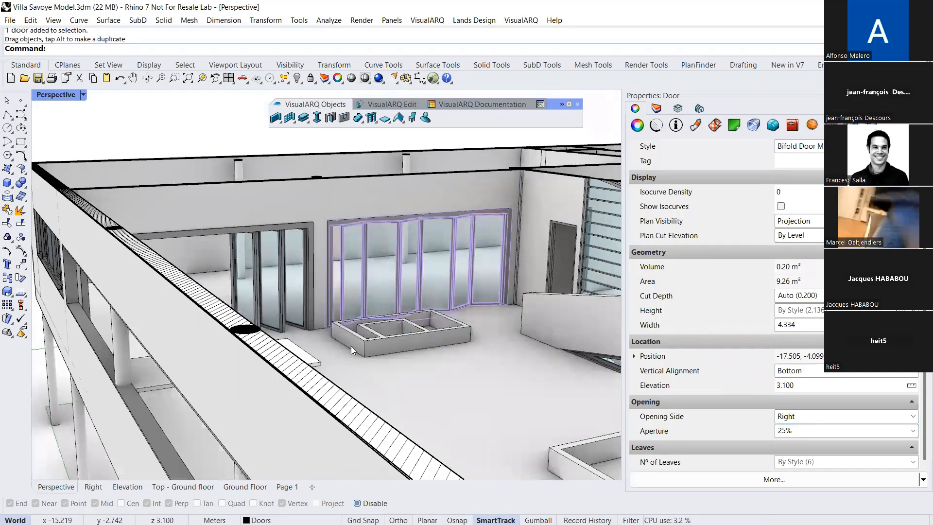
{"action": "right_click_drag", "start_coordinate": [351, 346], "coordinate": [290, 278]}
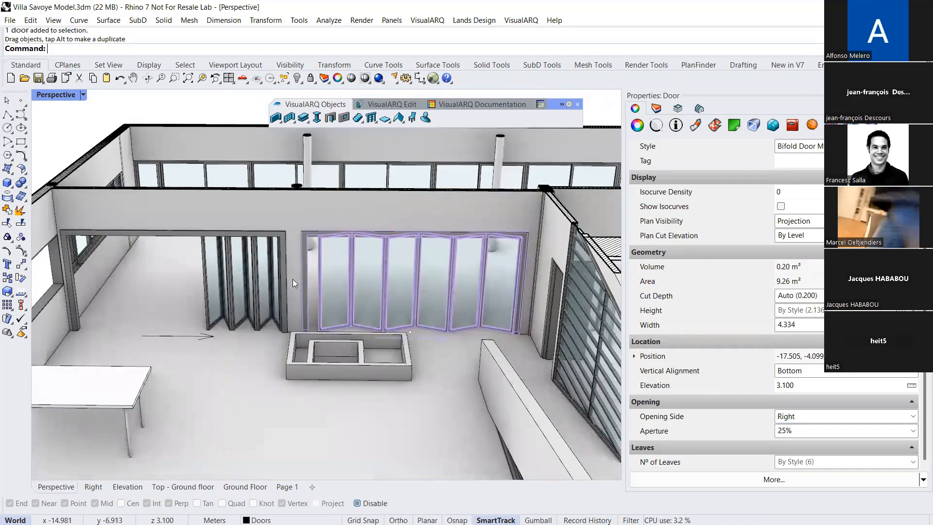
Delete the large box extrusion beside the villa and turn on visibility for the whole building, including the Terrace level
{"action": "left_click", "coordinate": [79, 122]}
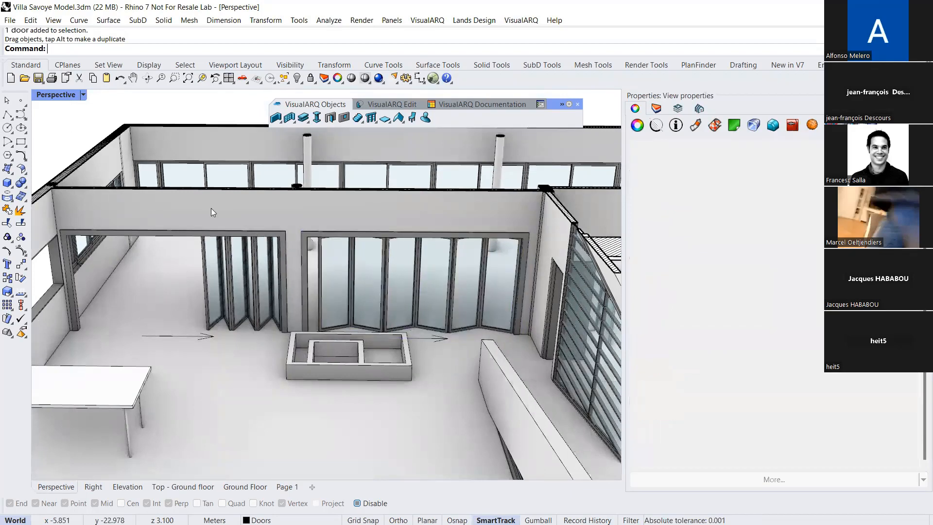
{"action": "scroll", "coordinate": [265, 268], "scroll_direction": "down", "scroll_amount": 2}
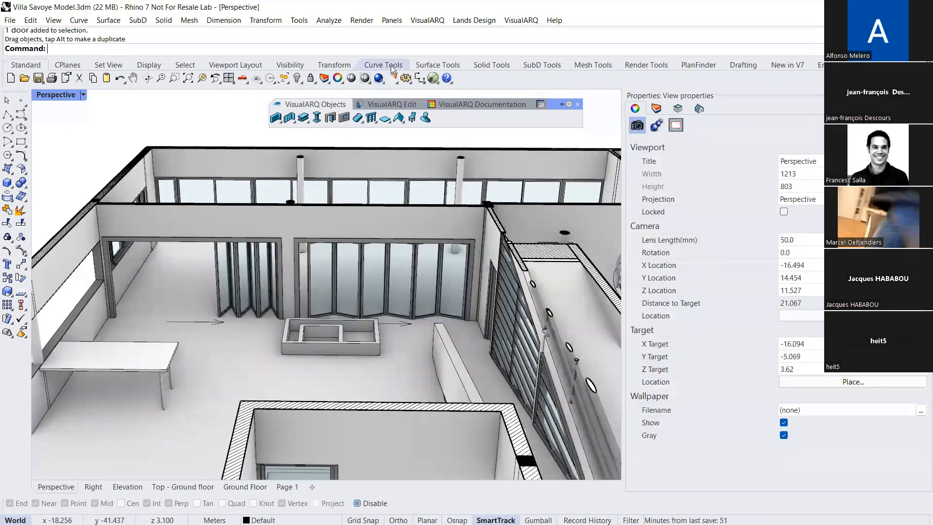
{"action": "scroll", "coordinate": [173, 151], "scroll_direction": "down", "scroll_amount": 5}
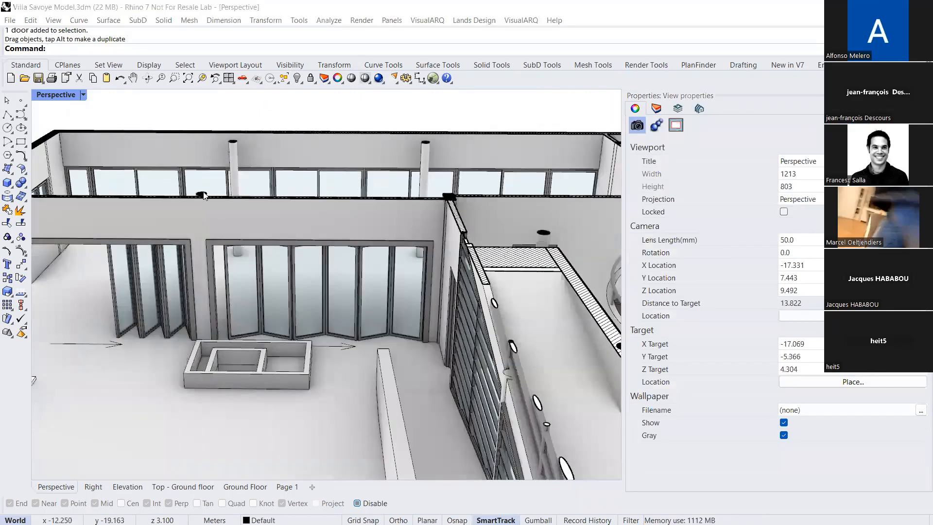
{"action": "right_click_drag", "start_coordinate": [583, 235], "coordinate": [536, 244]}
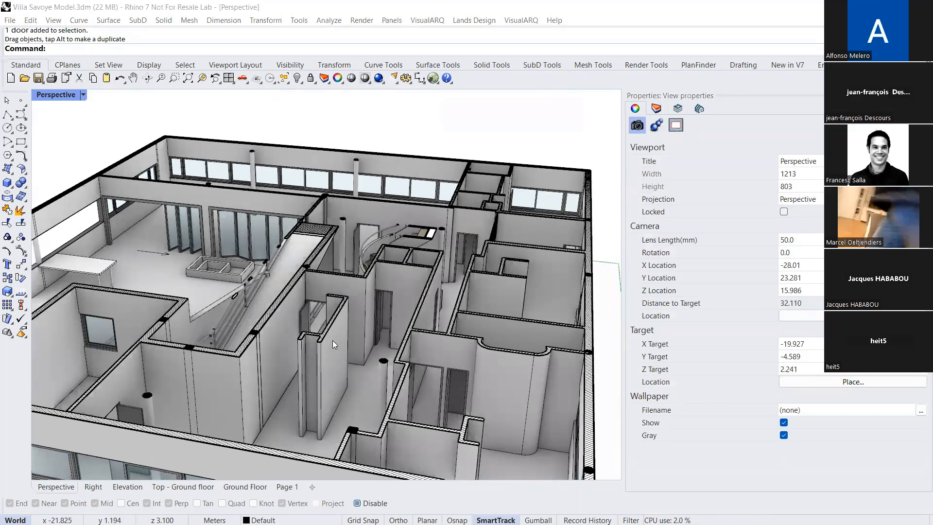
{"action": "scroll", "coordinate": [303, 330], "scroll_direction": "down", "scroll_amount": 5}
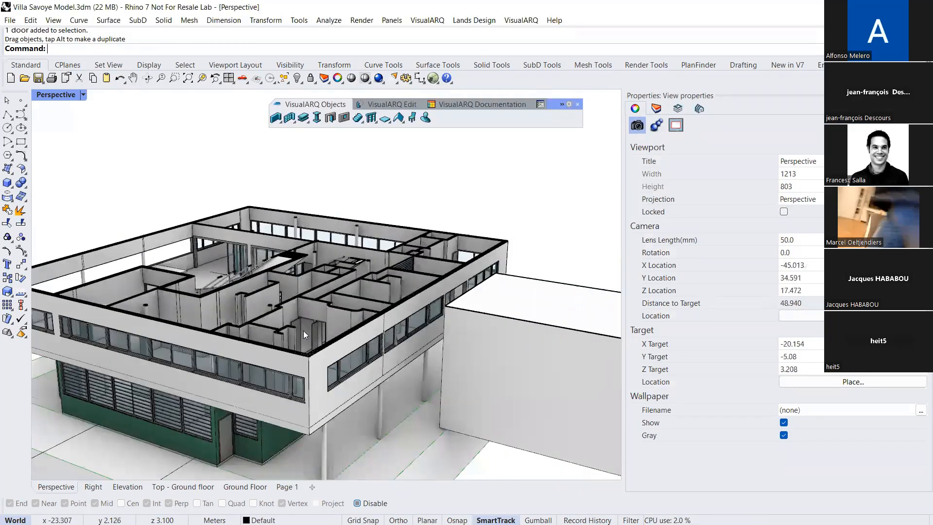
{"action": "scroll", "coordinate": [304, 331], "scroll_direction": "down", "scroll_amount": 4}
{"action": "right_click_drag", "start_coordinate": [372, 245], "coordinate": [376, 257]}
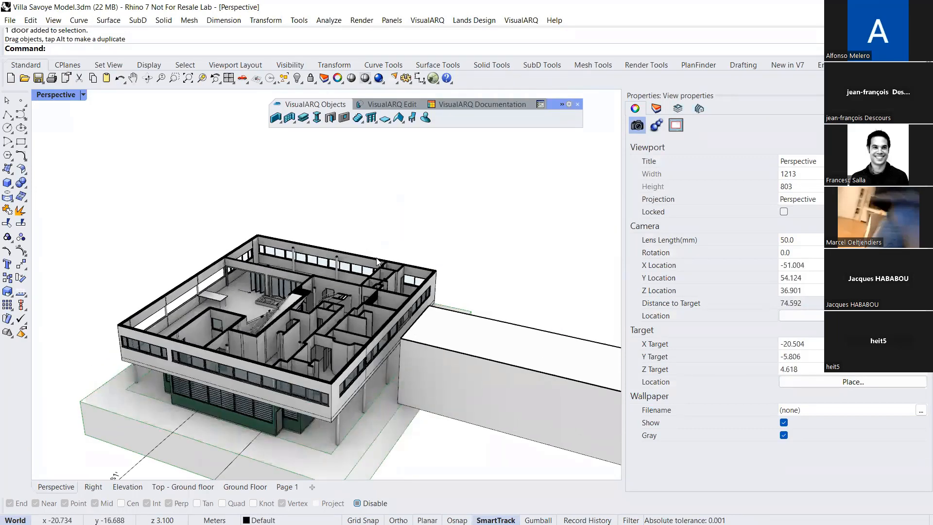
{"action": "left_click", "coordinate": [680, 110]}
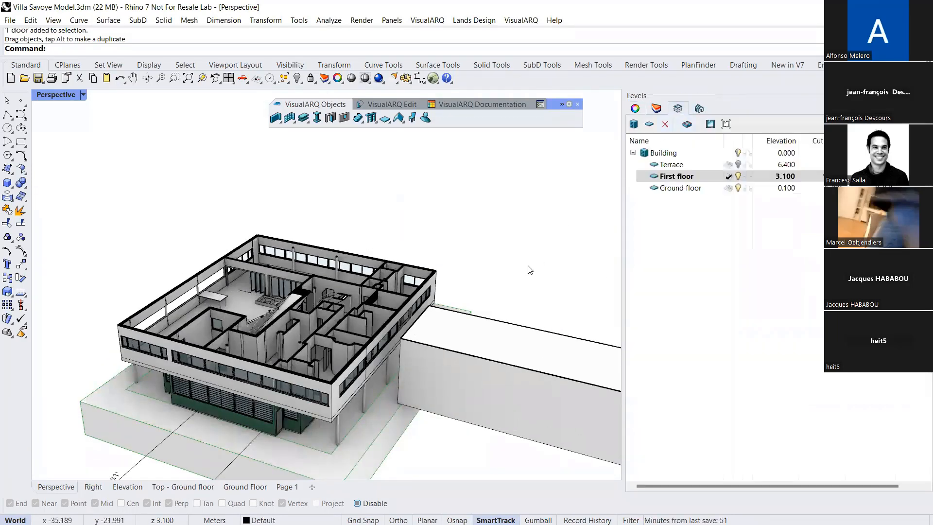
{"action": "left_click", "coordinate": [467, 350]}
{"action": "key", "text": "Delete"}
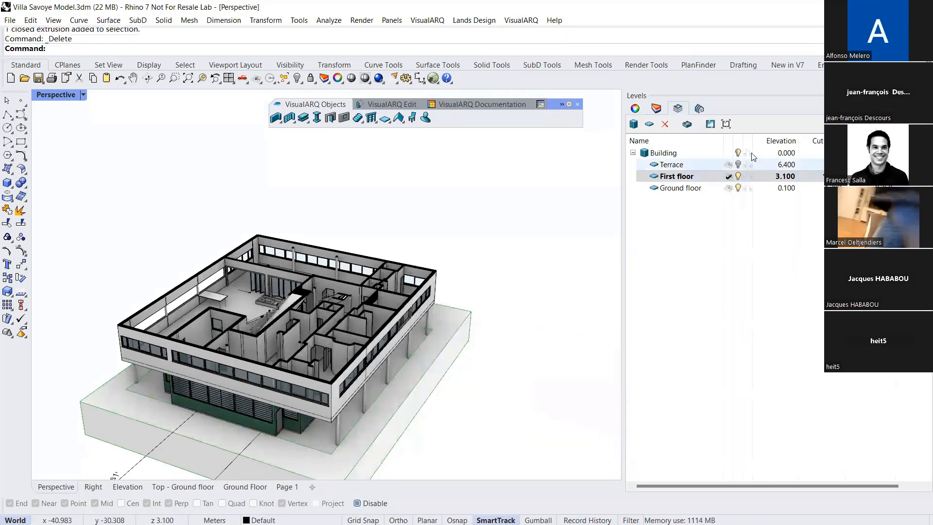
{"action": "left_click", "coordinate": [729, 152]}
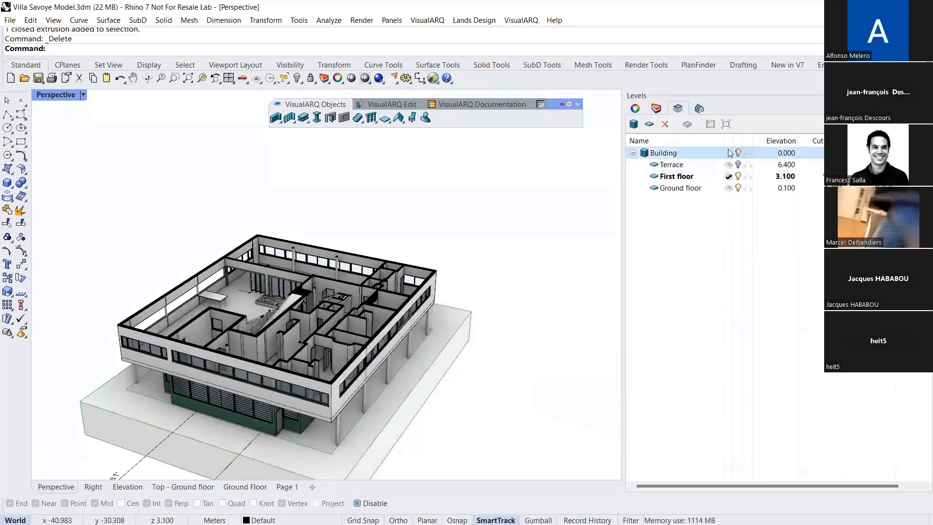
Insert a section view of section line S2 in the Standard style beside the villa
{"action": "left_click", "coordinate": [446, 104]}
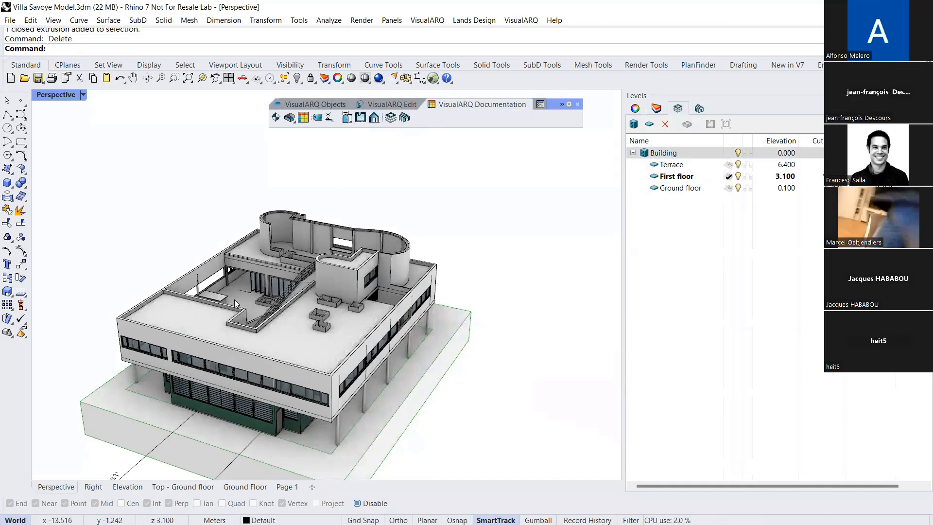
{"action": "right_click_drag", "start_coordinate": [185, 334], "coordinate": [250, 324]}
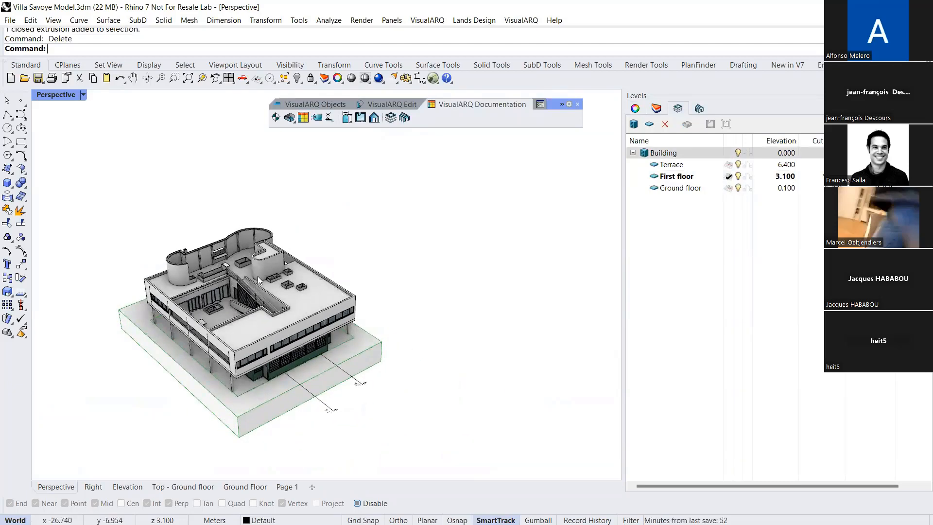
{"action": "scroll", "coordinate": [279, 341], "scroll_direction": "up", "scroll_amount": 2}
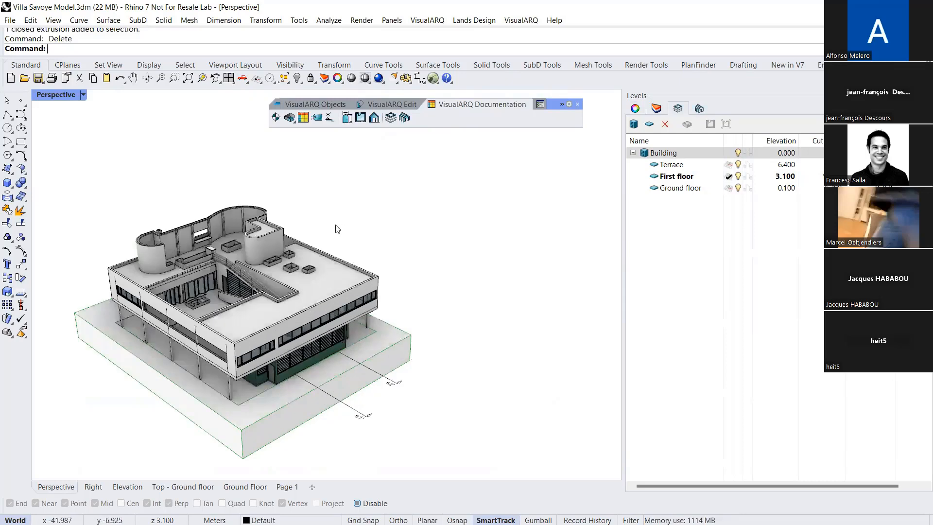
{"action": "left_click", "coordinate": [374, 118]}
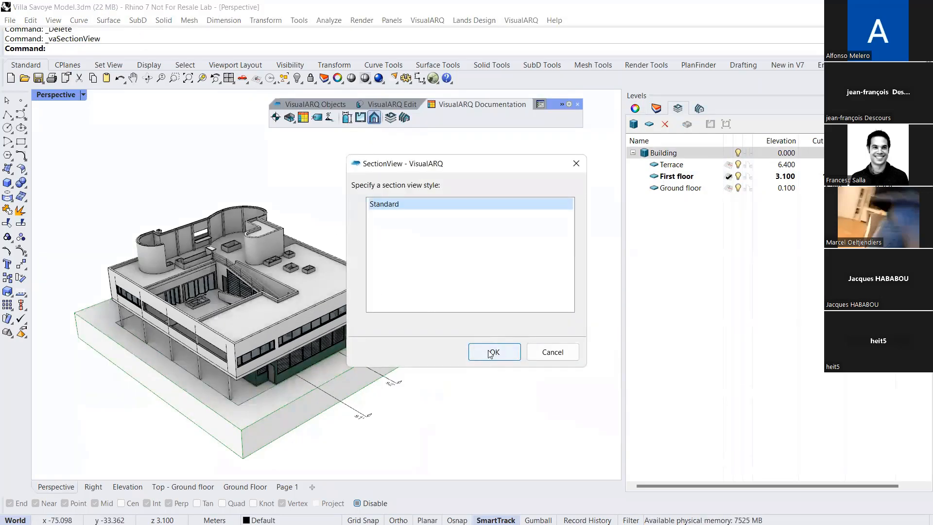
{"action": "left_click", "coordinate": [484, 354]}
{"action": "right_click_drag", "start_coordinate": [396, 379], "coordinate": [385, 410]}
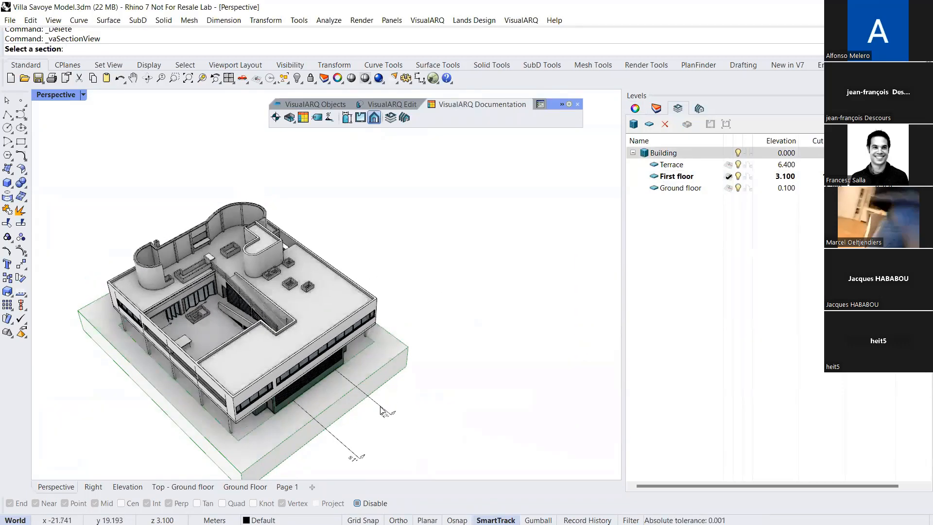
{"action": "left_click", "coordinate": [382, 410]}
{"action": "scroll", "coordinate": [395, 323], "scroll_direction": "down", "scroll_amount": 2}
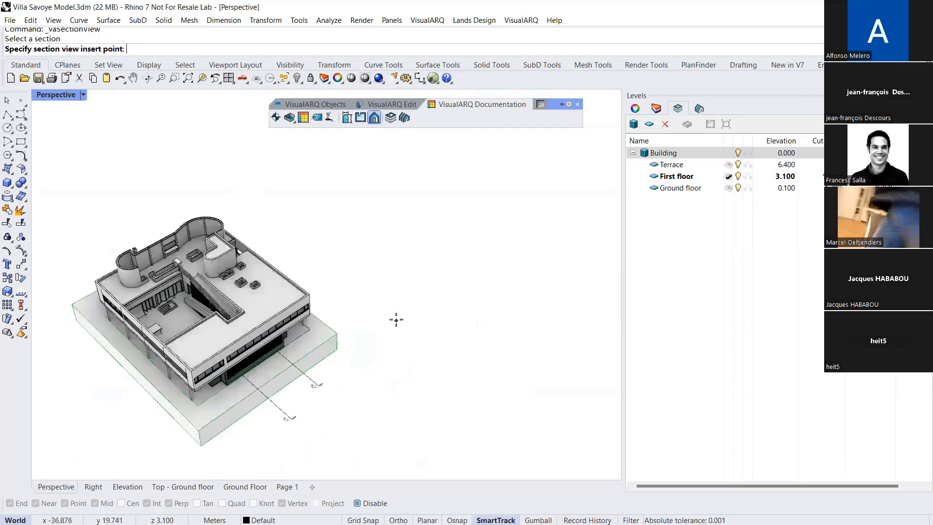
{"action": "scroll", "coordinate": [396, 320], "scroll_direction": "up", "scroll_amount": 1}
{"action": "right_click_drag", "start_coordinate": [343, 354], "coordinate": [466, 319]}
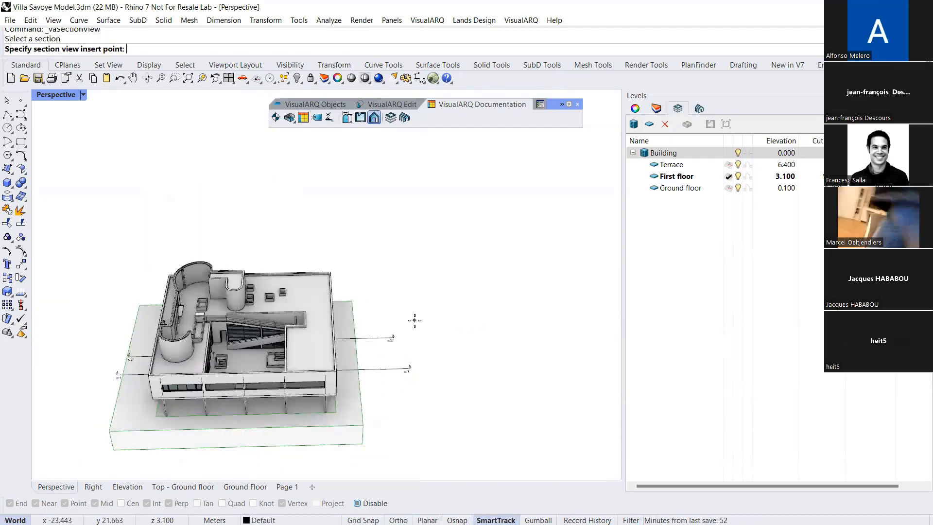
{"action": "right_click_drag", "start_coordinate": [338, 301], "coordinate": [454, 381]}
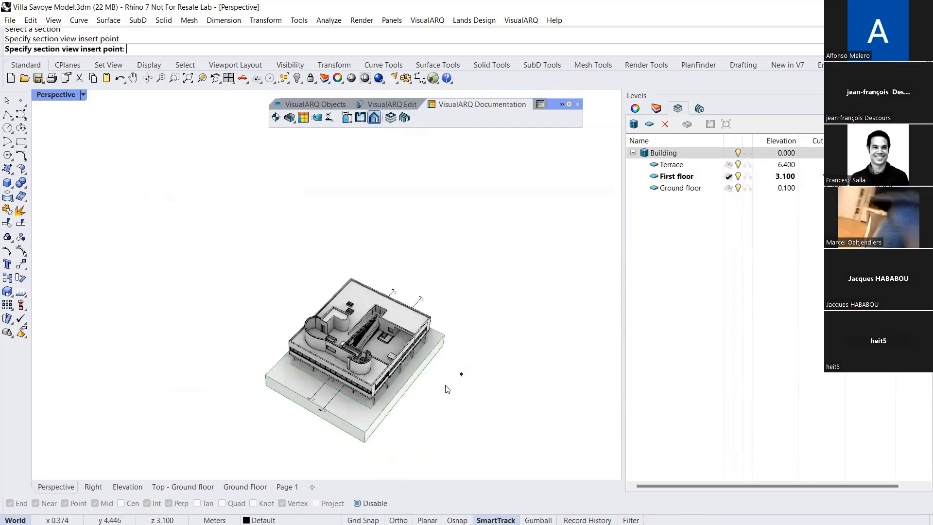
Examine the inserted section view beside the villa from a closer, higher angle
{"action": "mouse_move", "coordinate": [391, 374]}
{"action": "right_mouse_down"}
{"action": "mouse_move", "coordinate": [474, 384]}
{"action": "mouse_move", "coordinate": [372, 382]}
{"action": "right_mouse_up"}
{"action": "scroll", "coordinate": [428, 297], "scroll_direction": "up", "scroll_amount": 10}
{"action": "mouse_move", "coordinate": [483, 308]}
{"action": "right_mouse_down"}
{"action": "mouse_move", "coordinate": [432, 369]}
{"action": "mouse_move", "coordinate": [472, 313]}
{"action": "mouse_move", "coordinate": [467, 342]}
{"action": "right_mouse_up"}
{"action": "left_click", "coordinate": [474, 324]}
{"action": "scroll", "coordinate": [451, 334], "scroll_direction": "down", "scroll_amount": 5}
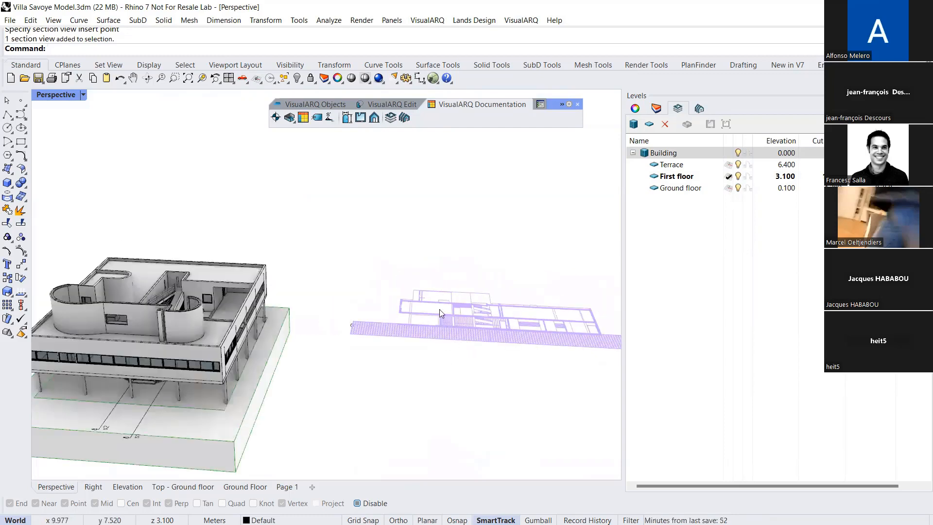
{"action": "right_click_drag", "start_coordinate": [440, 309], "coordinate": [425, 340]}
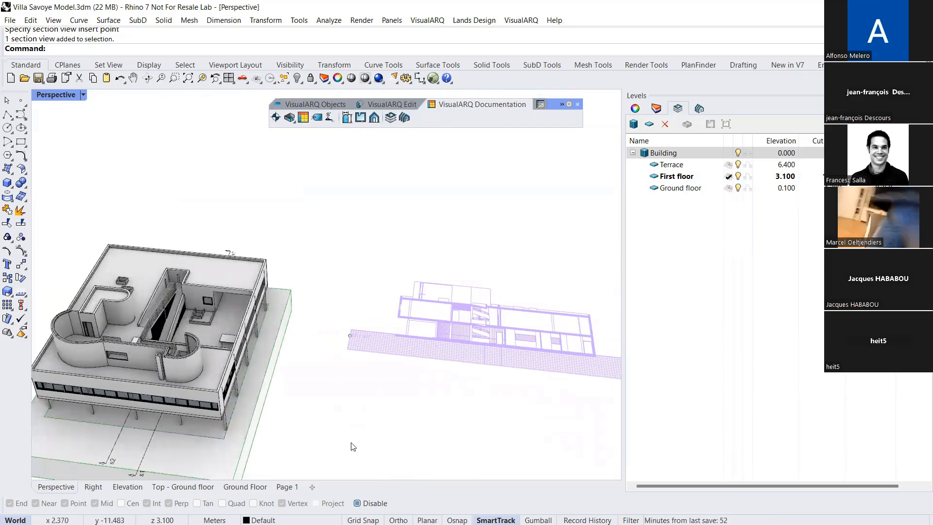
{"action": "key", "text": "Escape"}
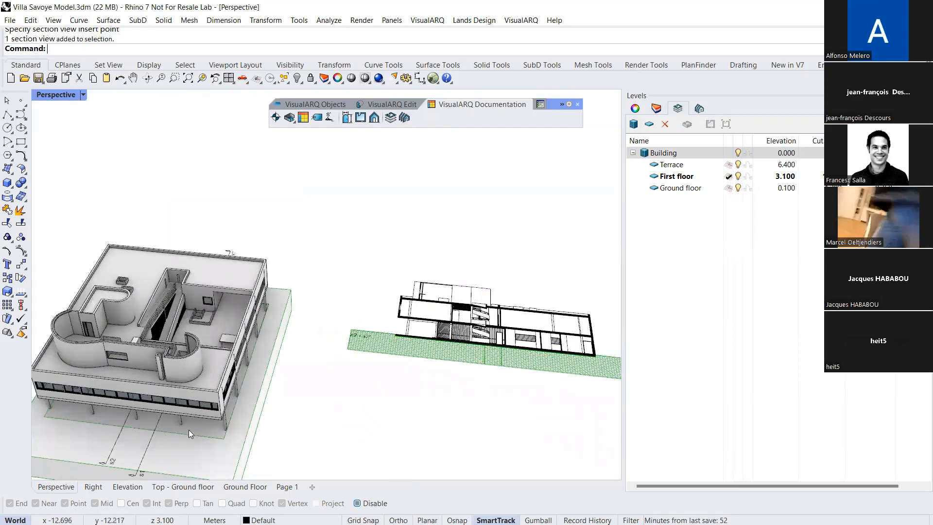
Move section line S2 across the villa past section line S1, toward the terrace side
{"action": "left_click", "coordinate": [114, 439]}
{"action": "scroll", "coordinate": [146, 430], "scroll_direction": "down", "scroll_amount": 3}
{"action": "scroll", "coordinate": [143, 431], "scroll_direction": "up", "scroll_amount": 3}
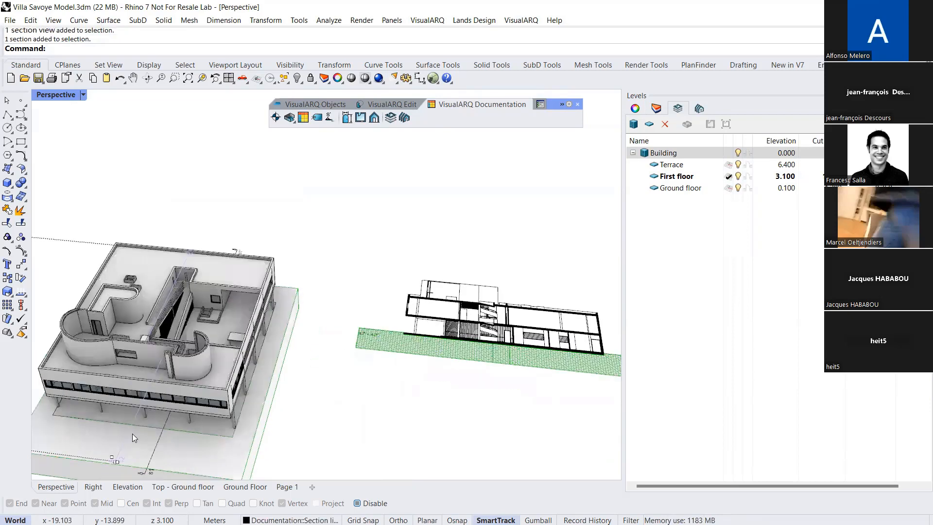
{"action": "left_click_drag", "start_coordinate": [127, 435], "coordinate": [177, 451]}
Update the S2 section view to reflect the moved section line
{"action": "left_click", "coordinate": [383, 406]}
{"action": "left_click", "coordinate": [433, 347]}
{"action": "scroll", "coordinate": [313, 330], "scroll_direction": "down", "scroll_amount": 2}
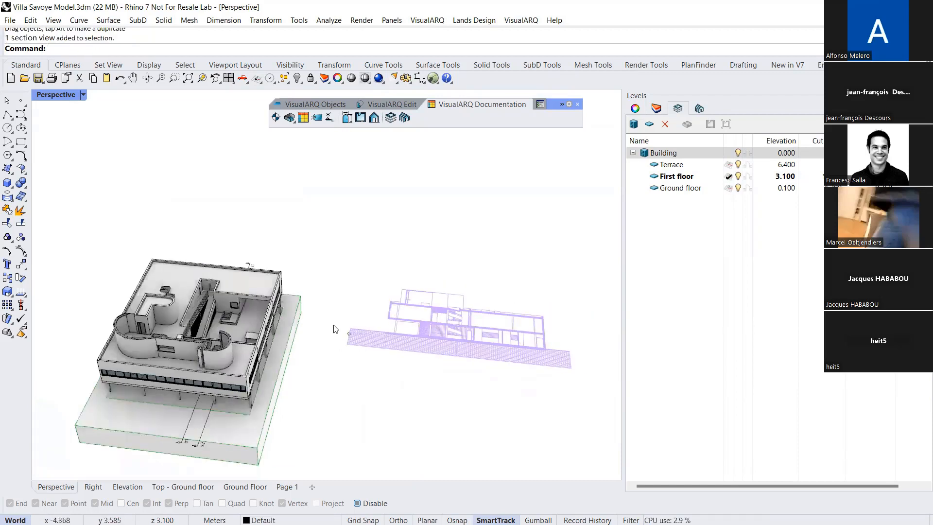
{"action": "left_click", "coordinate": [540, 104]}
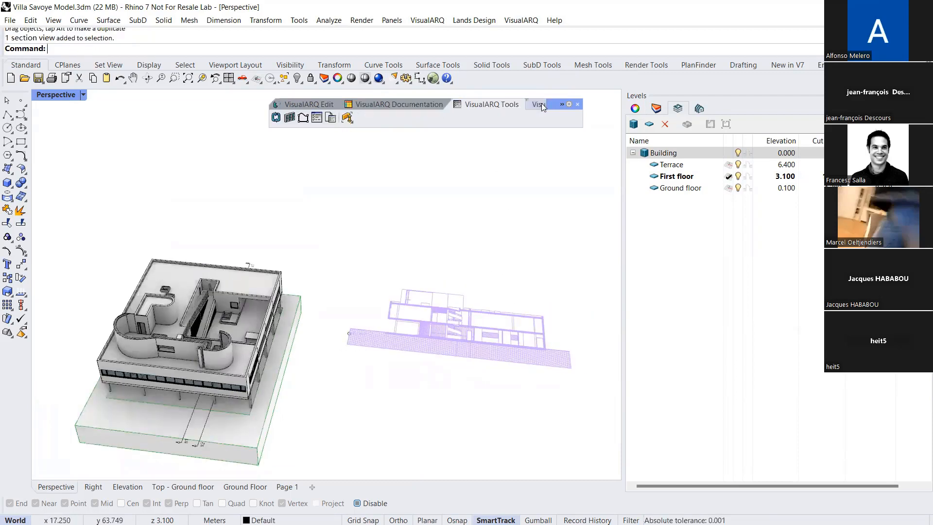
{"action": "left_click", "coordinate": [276, 118]}
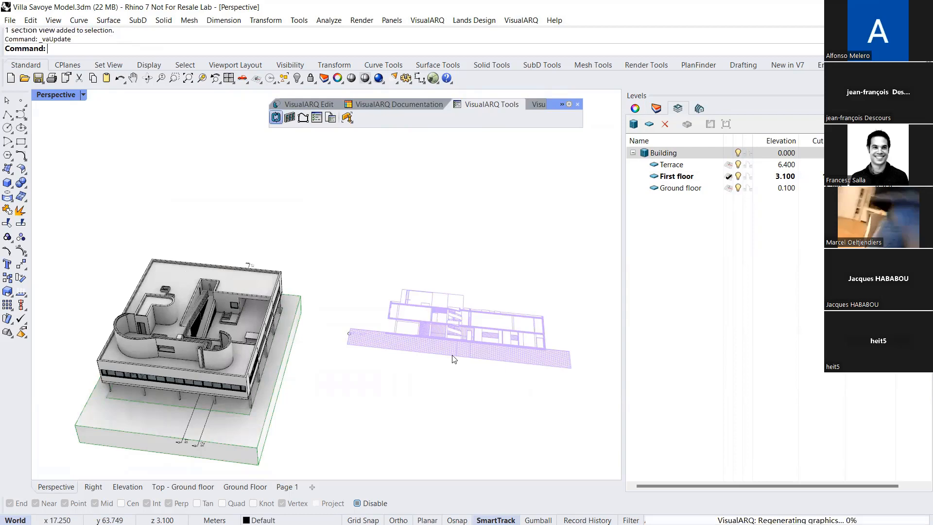
{"action": "right_click_drag", "start_coordinate": [457, 365], "coordinate": [453, 329]}
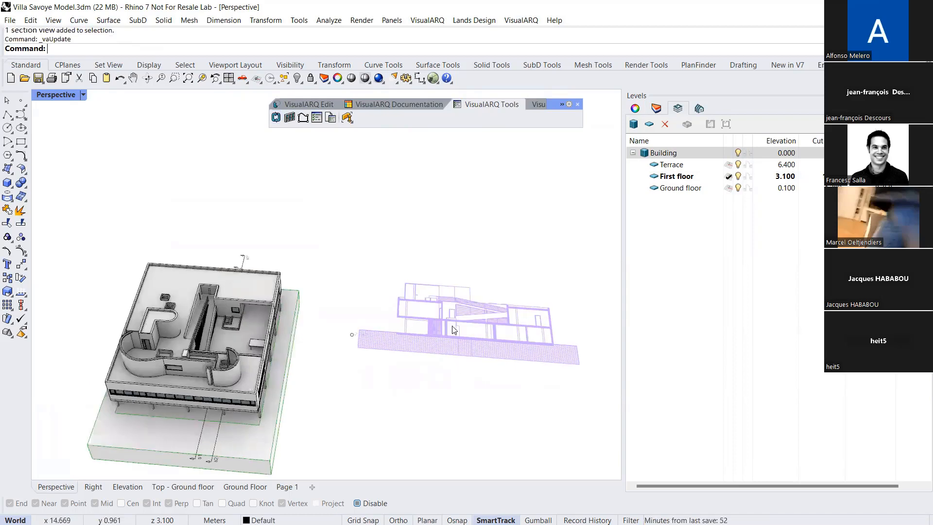
{"action": "scroll", "coordinate": [486, 355], "scroll_direction": "up", "scroll_amount": 2}
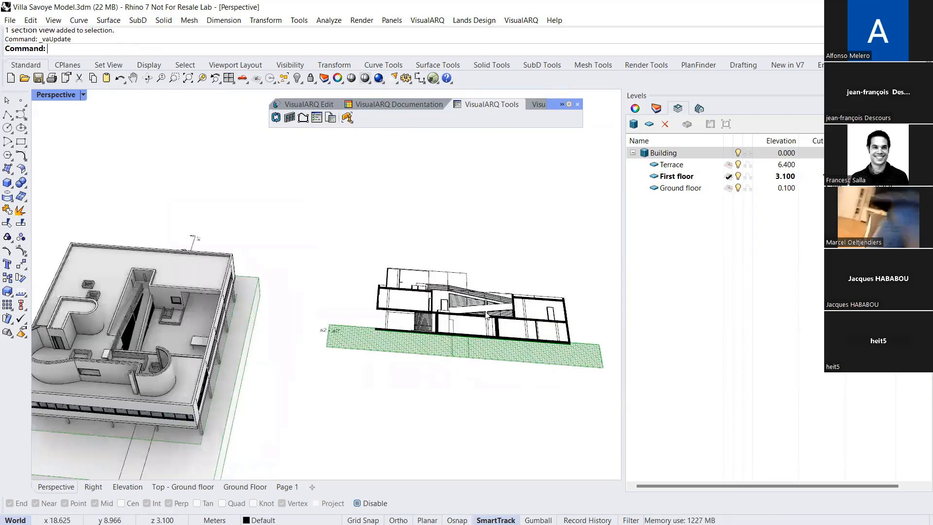
{"action": "scroll", "coordinate": [316, 393], "scroll_direction": "down", "scroll_amount": 4}
Model a tall box just outside the villa's ground slab, on the side opposite the section view
{"action": "right_click_drag", "start_coordinate": [303, 387], "coordinate": [243, 357]}
{"action": "left_click", "coordinate": [9, 187]}
{"action": "left_click", "coordinate": [87, 335]}
{"action": "left_click", "coordinate": [79, 389]}
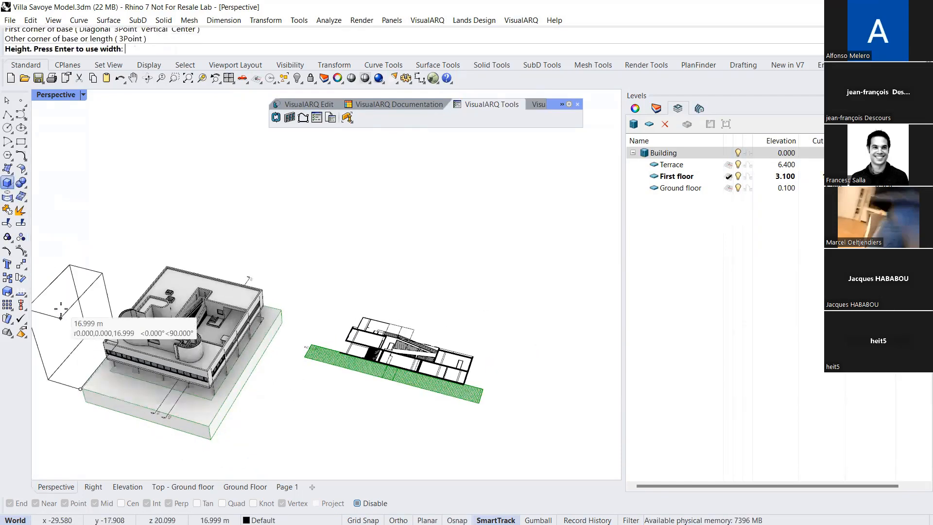
{"action": "left_click", "coordinate": [57, 302]}
Update the section view again to include the tall box beside the villa
{"action": "left_click", "coordinate": [181, 421]}
{"action": "mouse_move", "coordinate": [181, 420]}
{"action": "right_mouse_down"}
{"action": "mouse_move", "coordinate": [181, 357]}
{"action": "mouse_move", "coordinate": [189, 377]}
{"action": "mouse_move", "coordinate": [291, 378]}
{"action": "right_mouse_up"}
{"action": "left_click", "coordinate": [335, 375]}
{"action": "right_click_drag", "start_coordinate": [341, 401], "coordinate": [358, 372]}
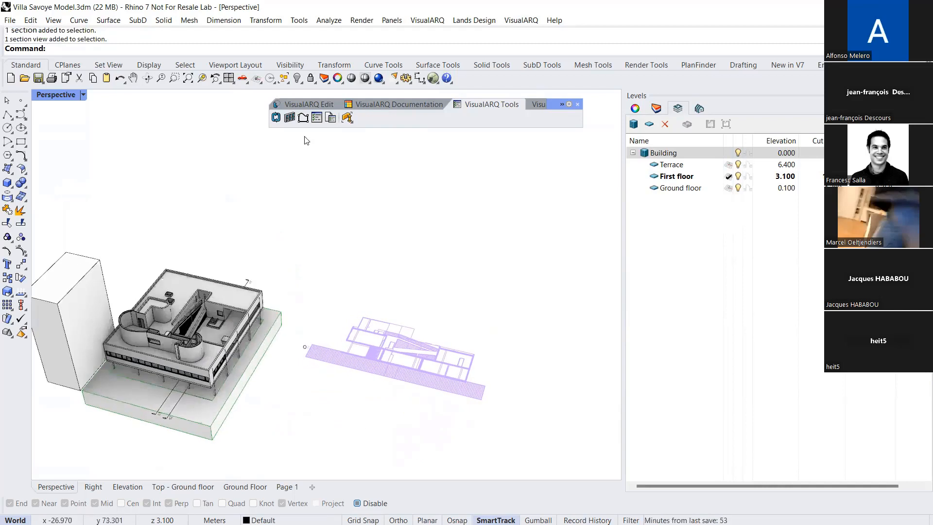
{"action": "left_click", "coordinate": [276, 118]}
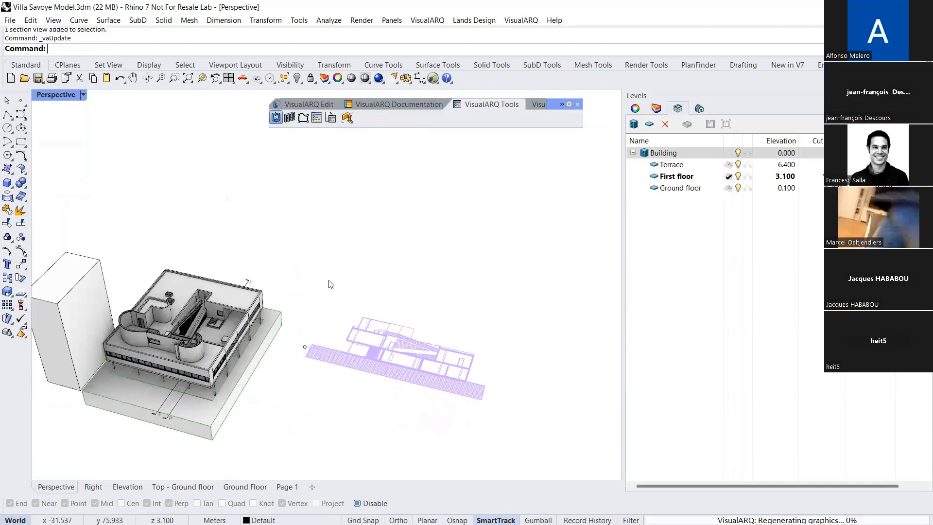
{"action": "right_click_drag", "start_coordinate": [346, 369], "coordinate": [351, 344]}
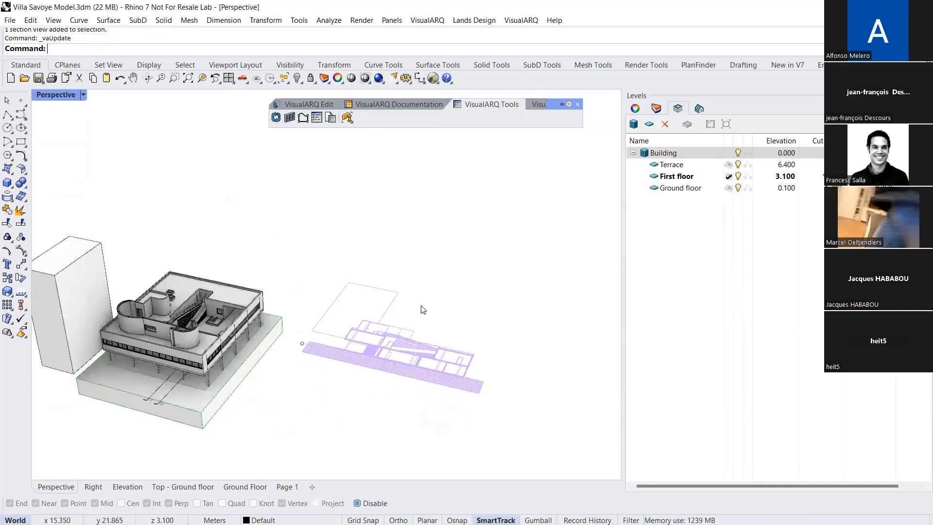
{"action": "left_click", "coordinate": [421, 307]}
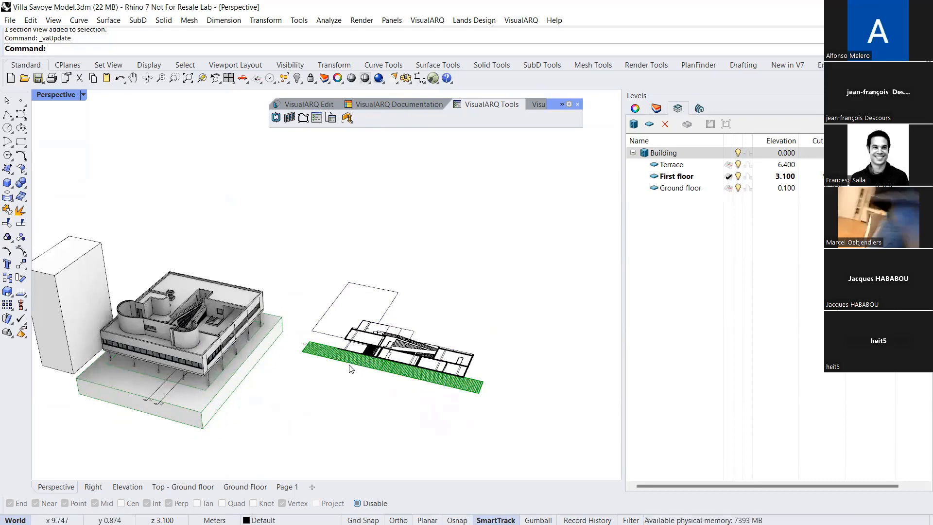
Explode the section view into separate 2D objects
{"action": "left_click", "coordinate": [357, 351]}
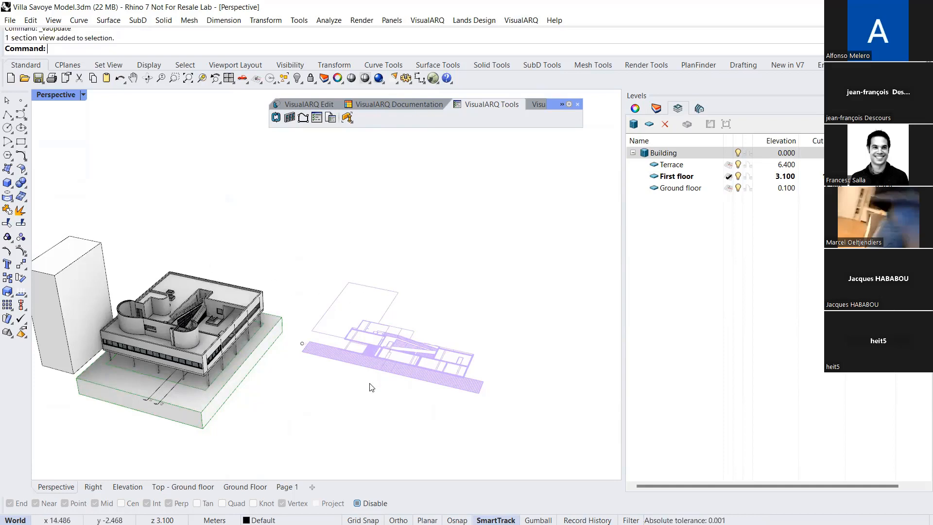
{"action": "scroll", "coordinate": [384, 369], "scroll_direction": "up", "scroll_amount": 3}
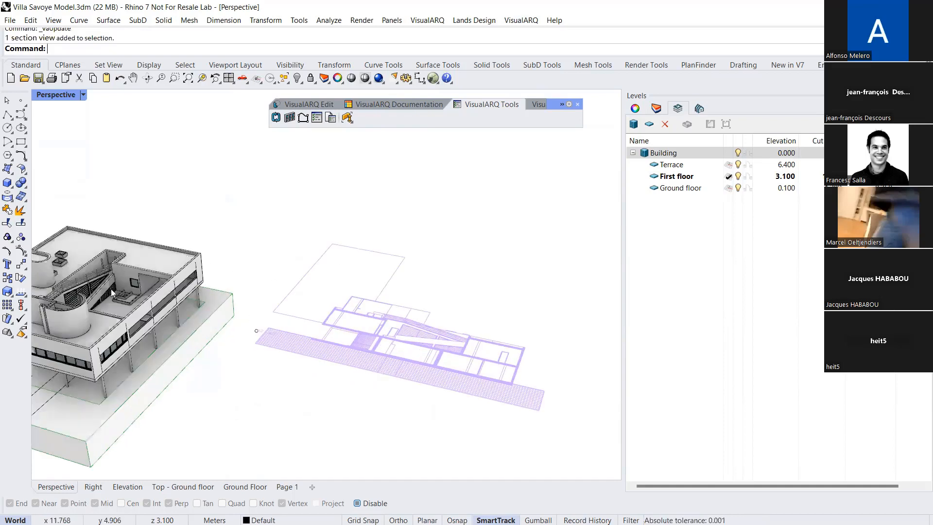
{"action": "left_click", "coordinate": [19, 210]}
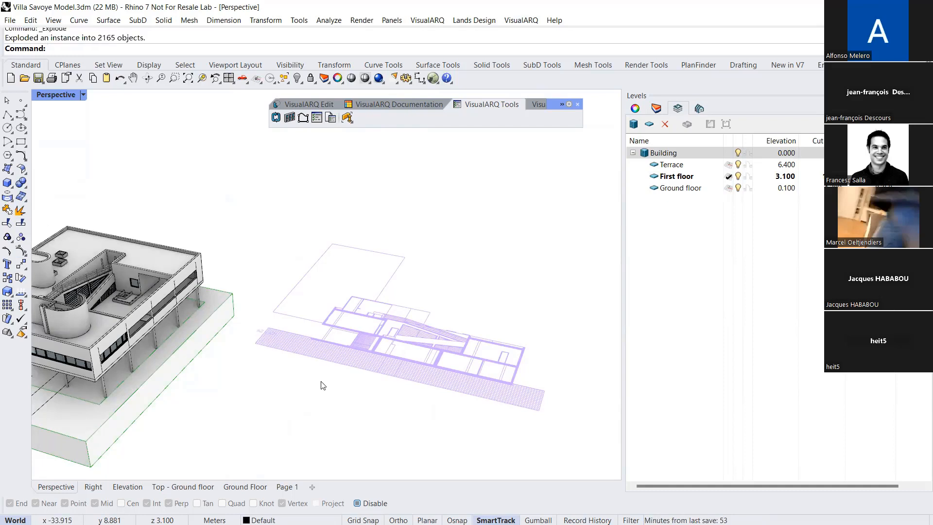
{"action": "scroll", "coordinate": [409, 329], "scroll_direction": "up", "scroll_amount": 6}
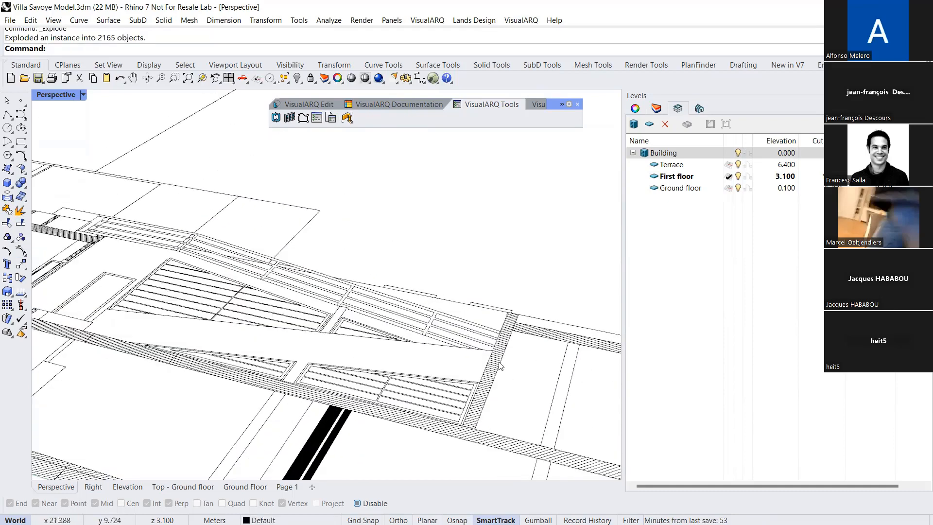
Inspect the exploded section by selecting an individual curve and the wall hatch next to the ramp
{"action": "scroll", "coordinate": [496, 366], "scroll_direction": "up", "scroll_amount": 2}
{"action": "left_click", "coordinate": [496, 367]}
{"action": "left_click", "coordinate": [456, 345]}
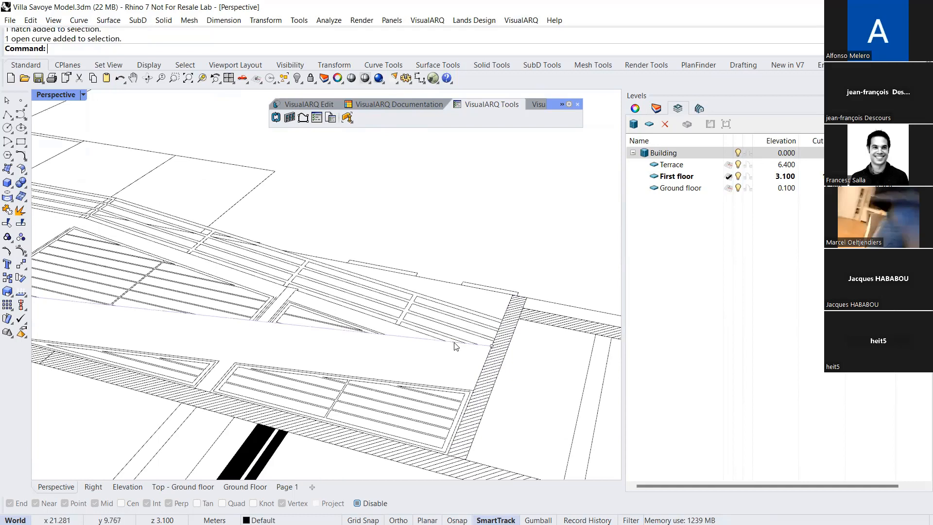
{"action": "left_click", "coordinate": [486, 383]}
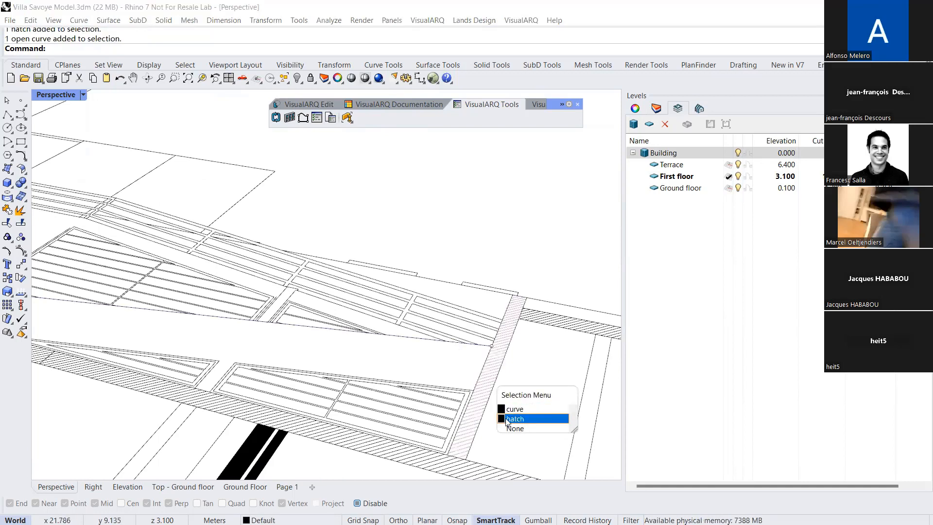
{"action": "left_click", "coordinate": [514, 419]}
{"action": "scroll", "coordinate": [426, 343], "scroll_direction": "down", "scroll_amount": 10}
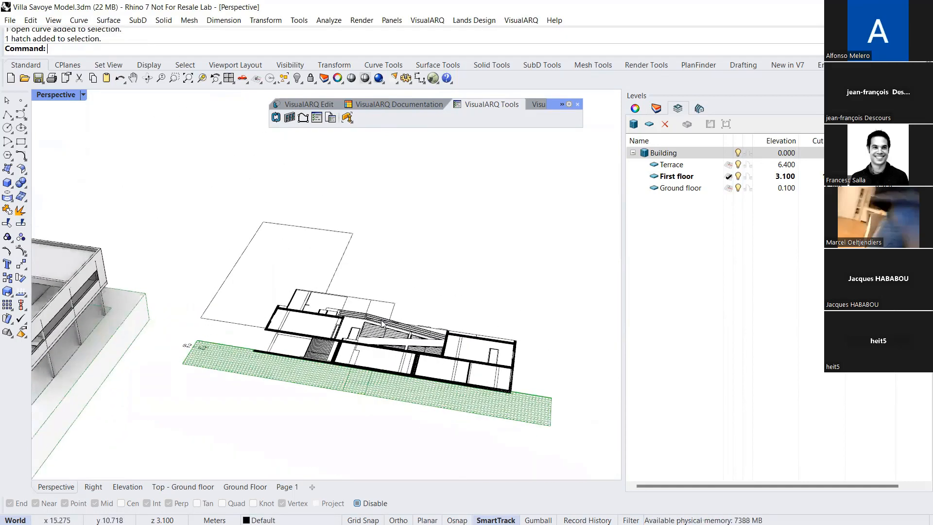
{"action": "scroll", "coordinate": [383, 324], "scroll_direction": "down", "scroll_amount": 2}
{"action": "scroll", "coordinate": [374, 356], "scroll_direction": "down", "scroll_amount": 2}
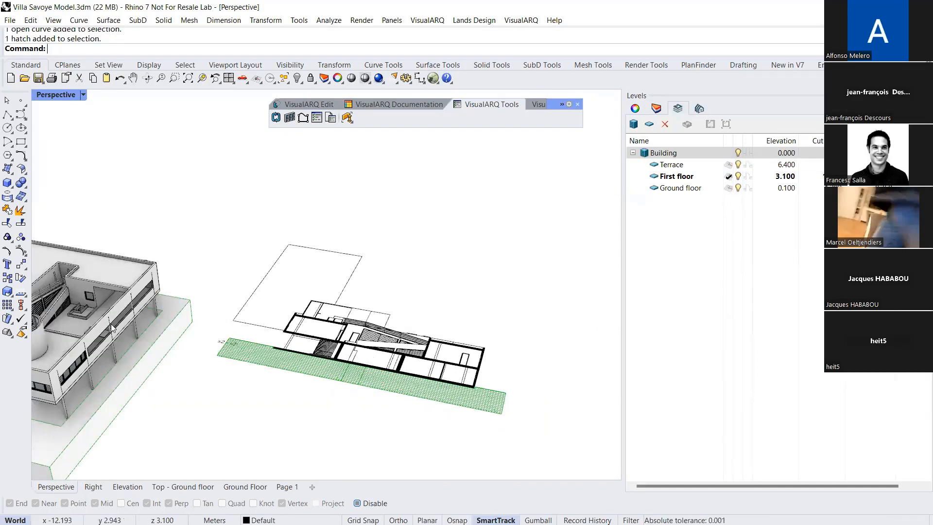
Turn the Walls layer off and on again to check its effect on the exploded section drawing
{"action": "left_click", "coordinate": [656, 109]}
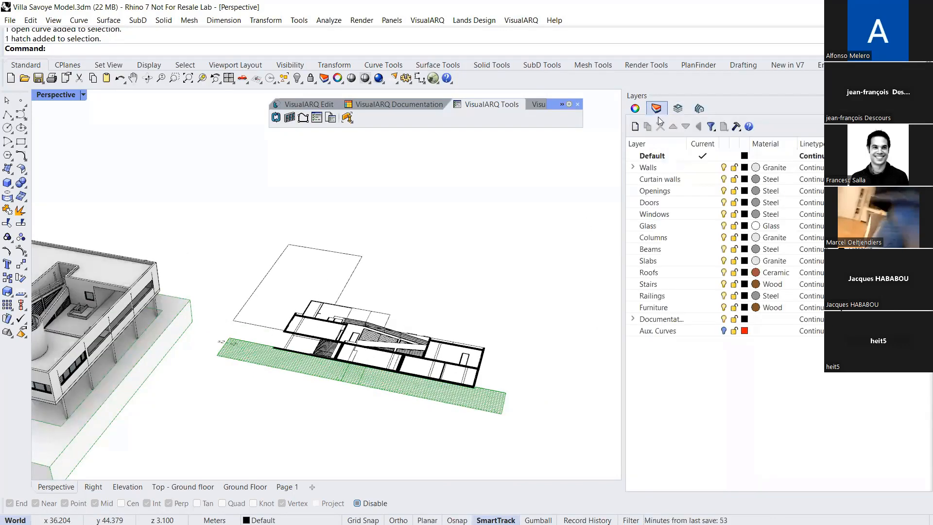
{"action": "left_click", "coordinate": [723, 167]}
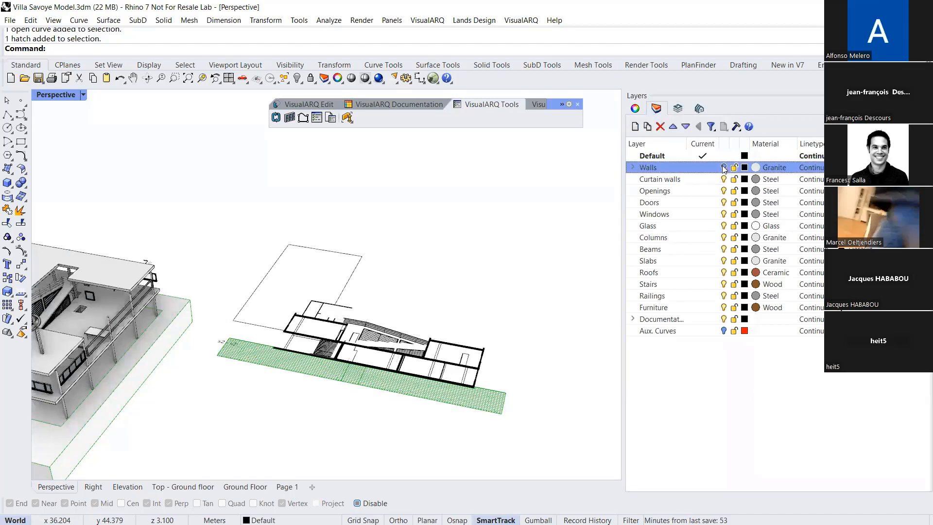
{"action": "scroll", "coordinate": [364, 309], "scroll_direction": "down", "scroll_amount": 2}
{"action": "scroll", "coordinate": [366, 316], "scroll_direction": "down", "scroll_amount": 2}
{"action": "right_click_drag", "start_coordinate": [366, 316], "coordinate": [368, 343]}
{"action": "scroll", "coordinate": [366, 342], "scroll_direction": "up", "scroll_amount": 4}
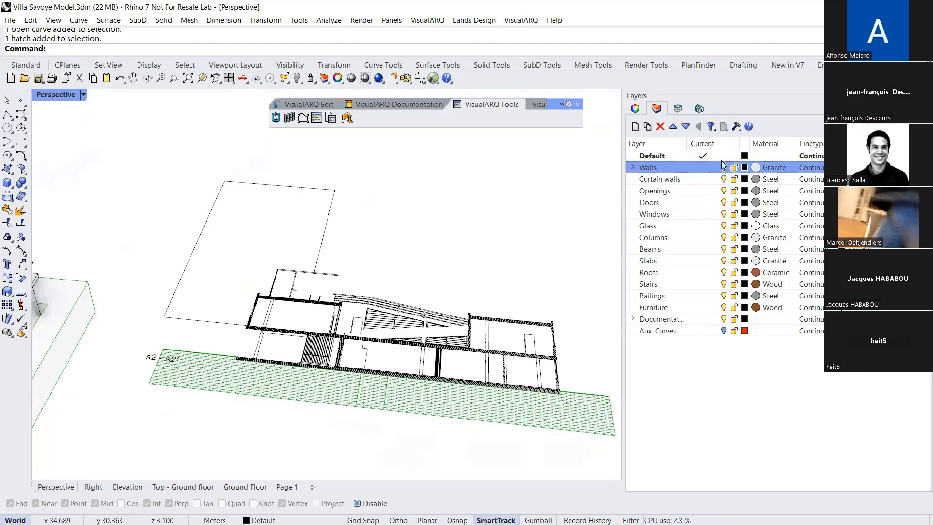
{"action": "scroll", "coordinate": [377, 327], "scroll_direction": "down", "scroll_amount": 4}
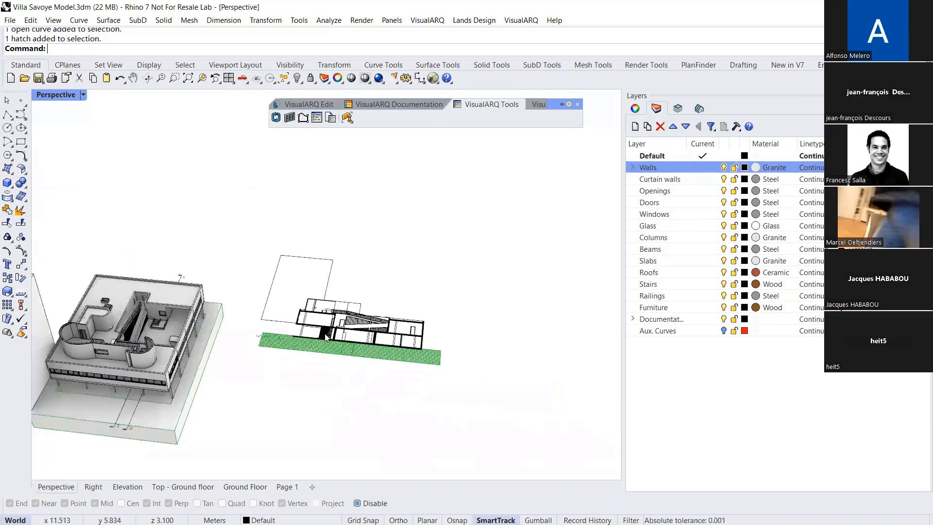
Delete all the exploded section drawing objects beside the villa, including the box outline
{"action": "mouse_move", "coordinate": [509, 381]}
{"action": "left_mouse_down"}
{"action": "mouse_move", "coordinate": [329, 261]}
{"action": "mouse_move", "coordinate": [323, 243]}
{"action": "left_mouse_up"}
{"action": "key", "text": "Delete"}
{"action": "scroll", "coordinate": [334, 322], "scroll_direction": "up", "scroll_amount": 2}
{"action": "left_click_drag", "start_coordinate": [348, 308], "coordinate": [301, 364]}
{"action": "key", "text": "Delete"}
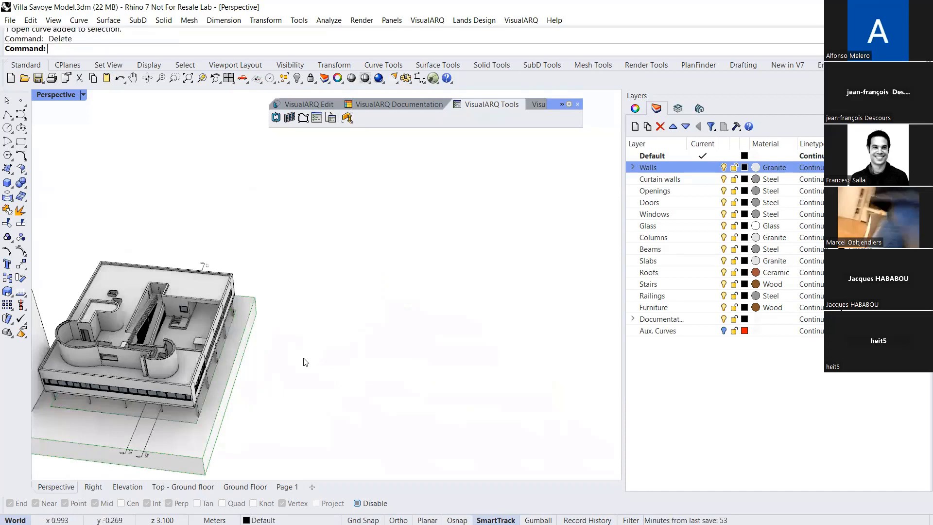
Delete the tall box standing beside the villa's ground slab
{"action": "scroll", "coordinate": [296, 369], "scroll_direction": "down", "scroll_amount": 5}
{"action": "scroll", "coordinate": [152, 331], "scroll_direction": "up", "scroll_amount": 3}
{"action": "left_click", "coordinate": [150, 285]}
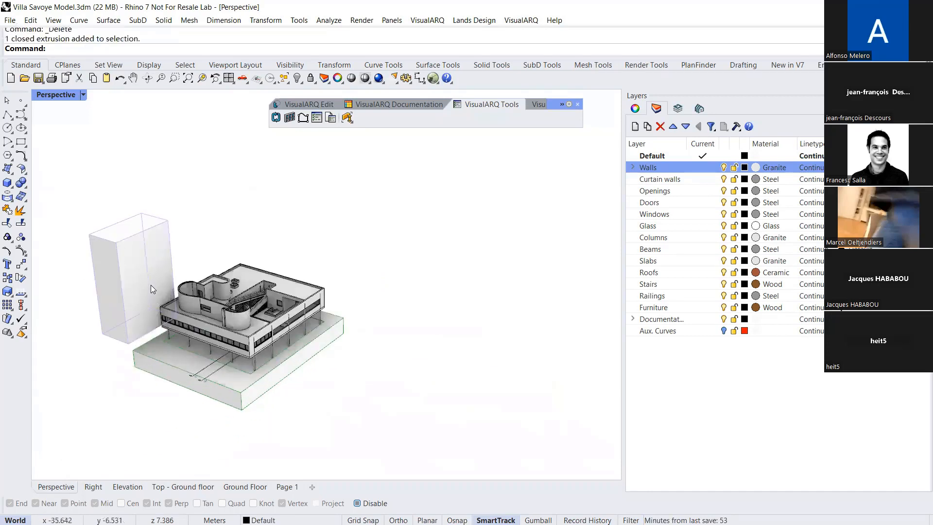
{"action": "key", "text": "Delete"}
Insert a table with the Openings style covering all the villa's openings, place it beside the ground slab, and review its rows
{"action": "left_click", "coordinate": [362, 106]}
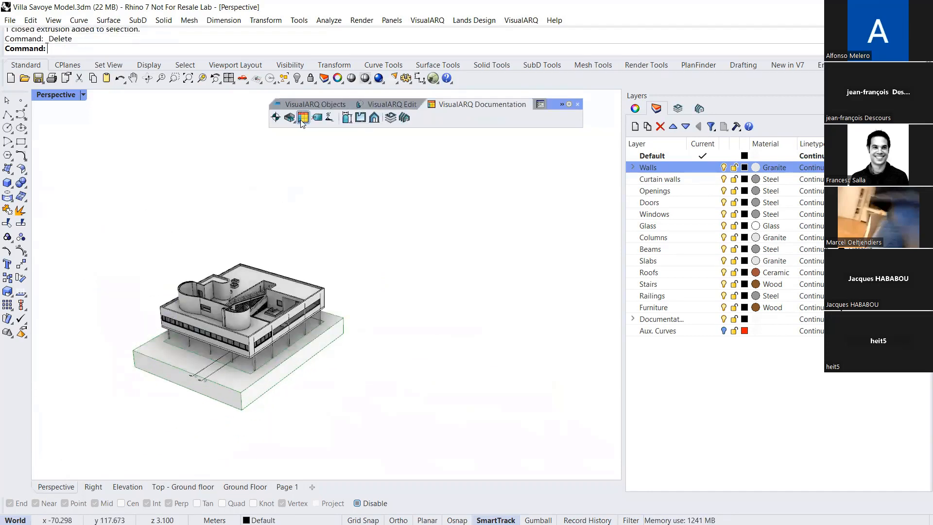
{"action": "scroll", "coordinate": [243, 340], "scroll_direction": "up", "scroll_amount": 4}
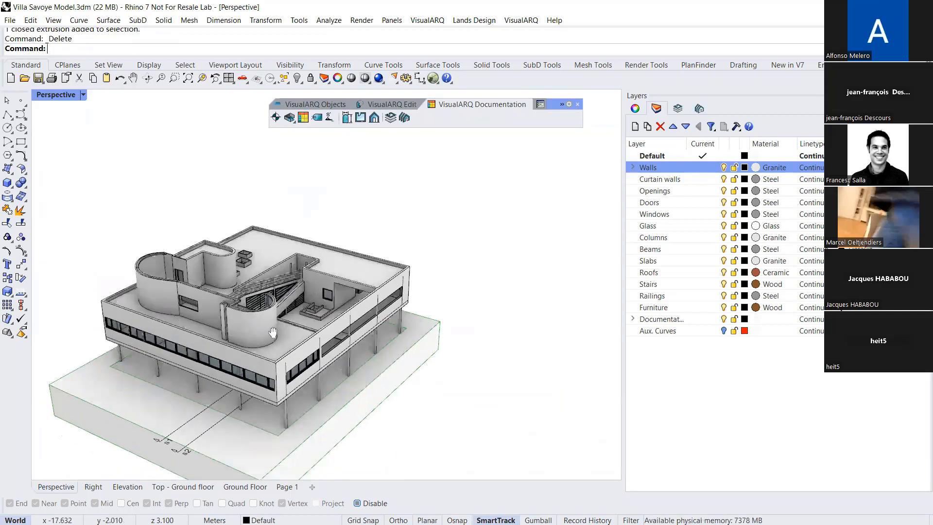
{"action": "left_click", "coordinate": [304, 118]}
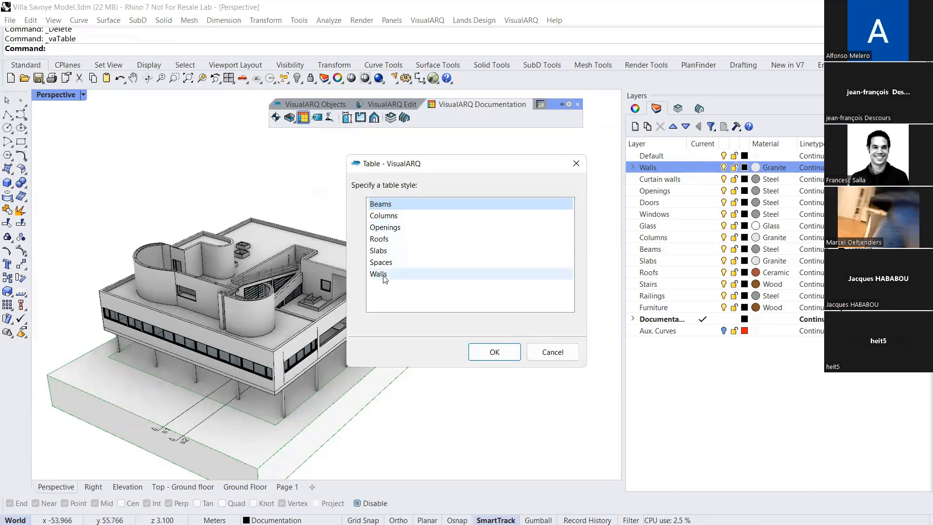
{"action": "left_click", "coordinate": [385, 227]}
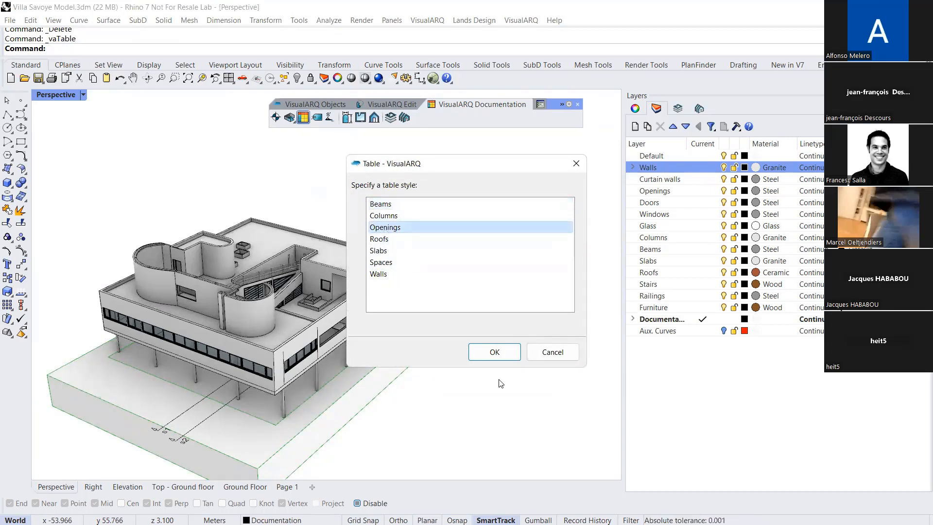
{"action": "left_click", "coordinate": [492, 351]}
{"action": "left_click_drag", "start_coordinate": [68, 192], "coordinate": [440, 450]}
{"action": "right_click_drag", "start_coordinate": [287, 295], "coordinate": [253, 231]}
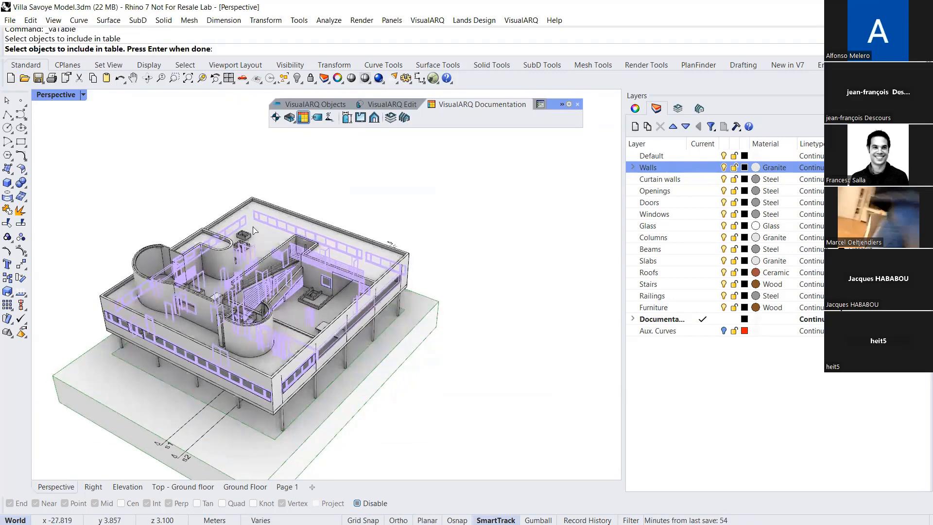
{"action": "right_click", "coordinate": [298, 360]}
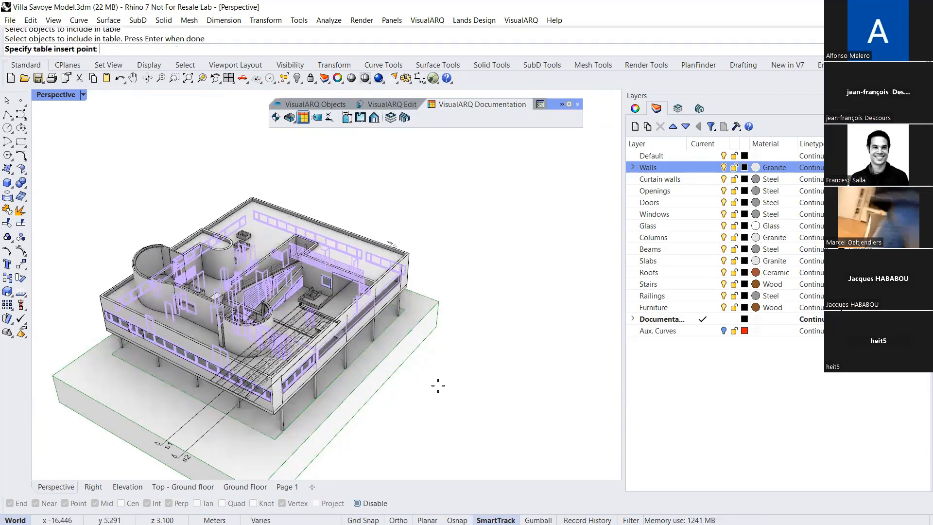
{"action": "left_click", "coordinate": [462, 358]}
{"action": "right_click_drag", "start_coordinate": [414, 370], "coordinate": [527, 367]}
{"action": "scroll", "coordinate": [524, 367], "scroll_direction": "up", "scroll_amount": 15}
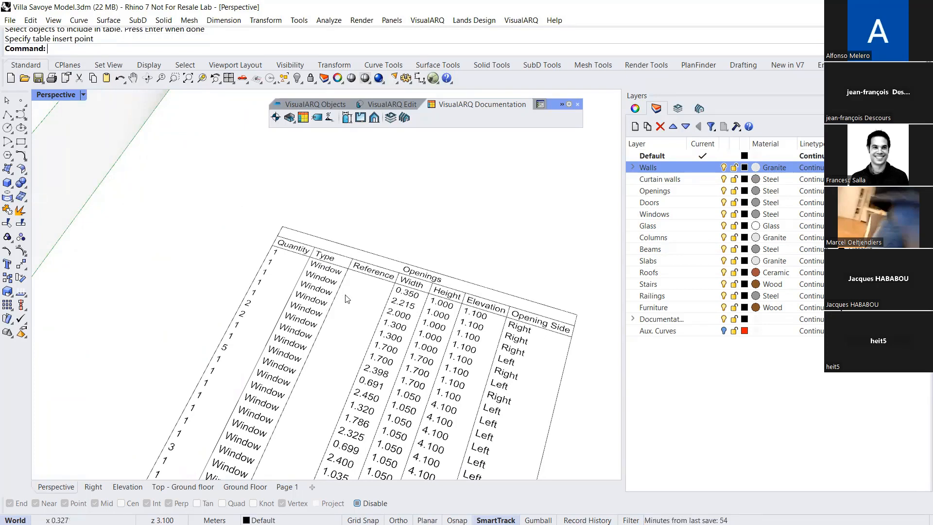
{"action": "scroll", "coordinate": [366, 348], "scroll_direction": "down", "scroll_amount": 6}
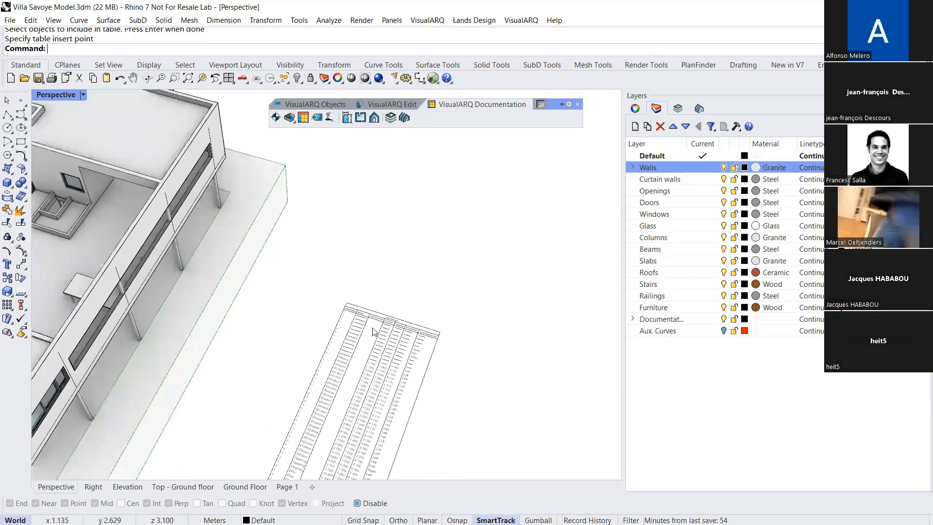
{"action": "right_click_drag", "start_coordinate": [379, 291], "coordinate": [424, 280], "text": "shift"}
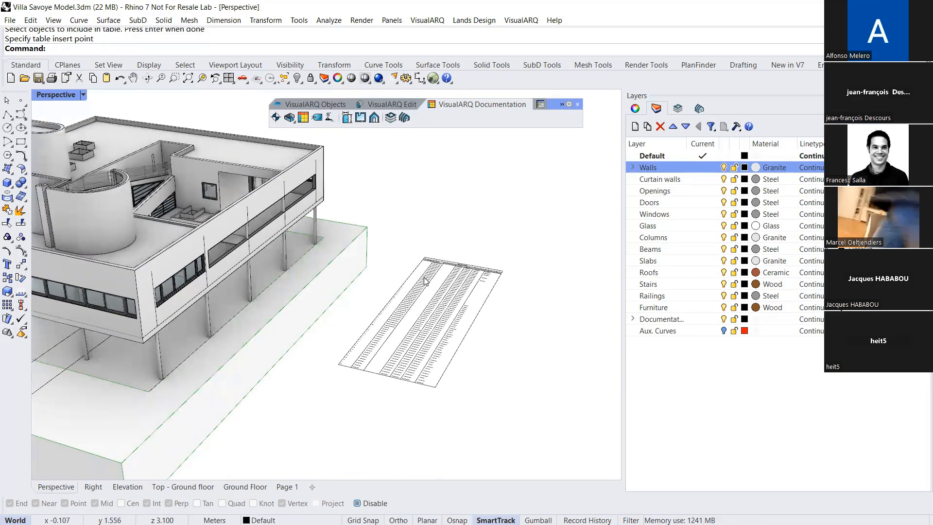
{"action": "right_click_drag", "start_coordinate": [411, 241], "coordinate": [450, 265], "text": "shift"}
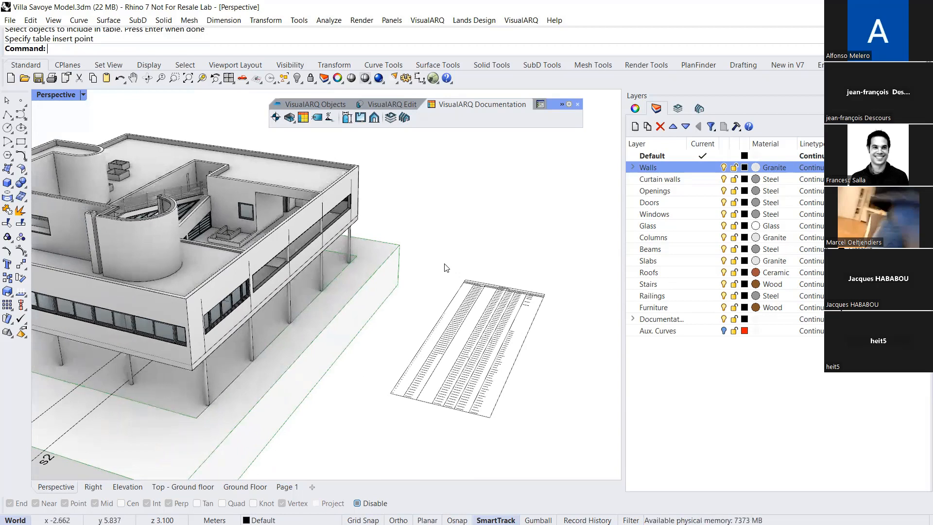
Examine the parameters of the column at the villa's near corner
{"action": "right_click_drag", "start_coordinate": [278, 266], "coordinate": [367, 270], "text": "shift"}
{"action": "left_click", "coordinate": [328, 359]}
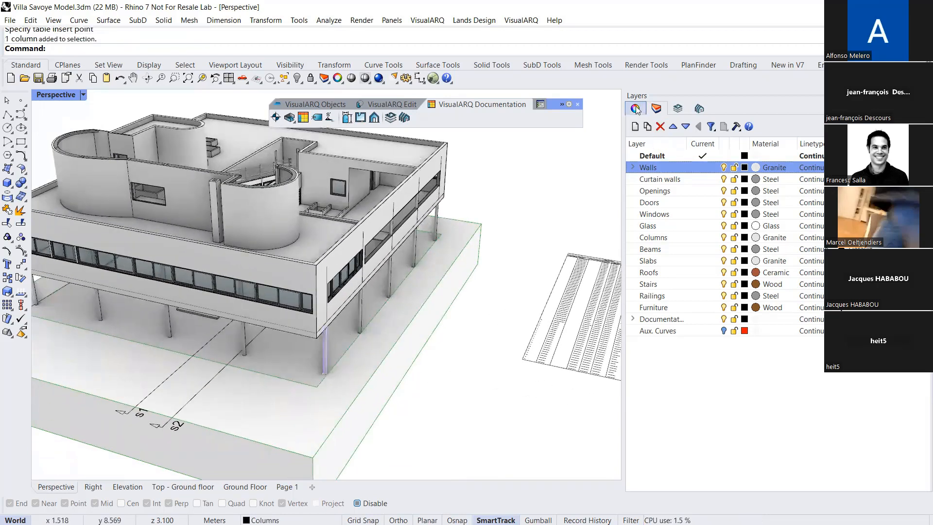
{"action": "left_click", "coordinate": [636, 110]}
{"action": "left_click", "coordinate": [674, 126]}
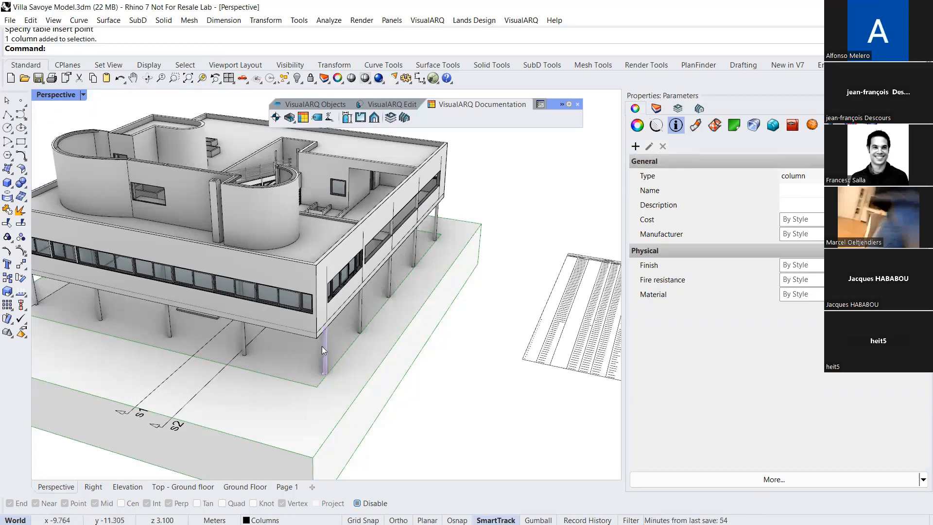
{"action": "left_click", "coordinate": [439, 390]}
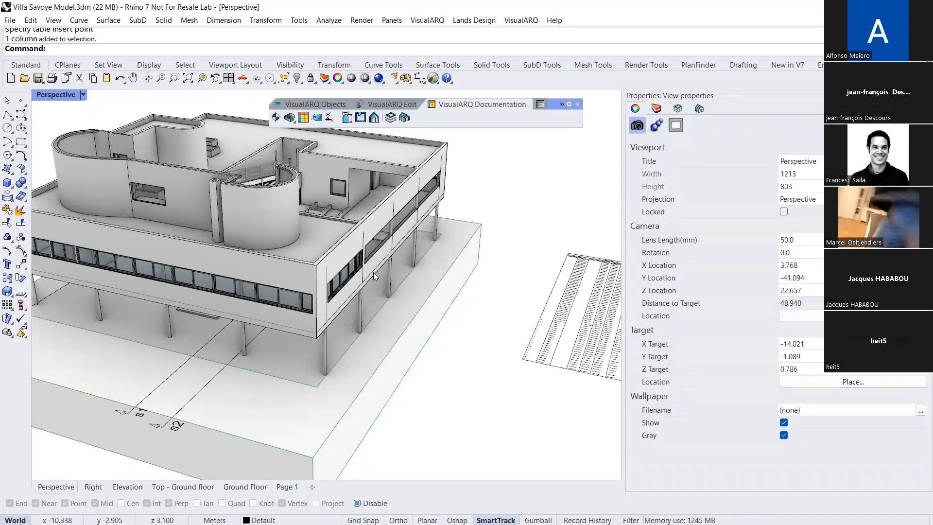
Add a document parameter named "Phase of Construction" in the General category with the Text data type
{"action": "left_click", "coordinate": [538, 105]}
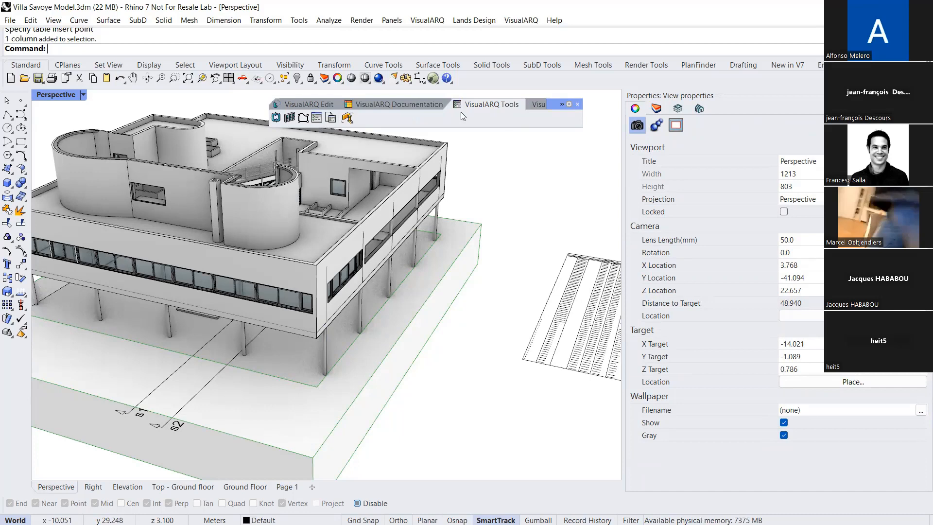
{"action": "left_click", "coordinate": [330, 118]}
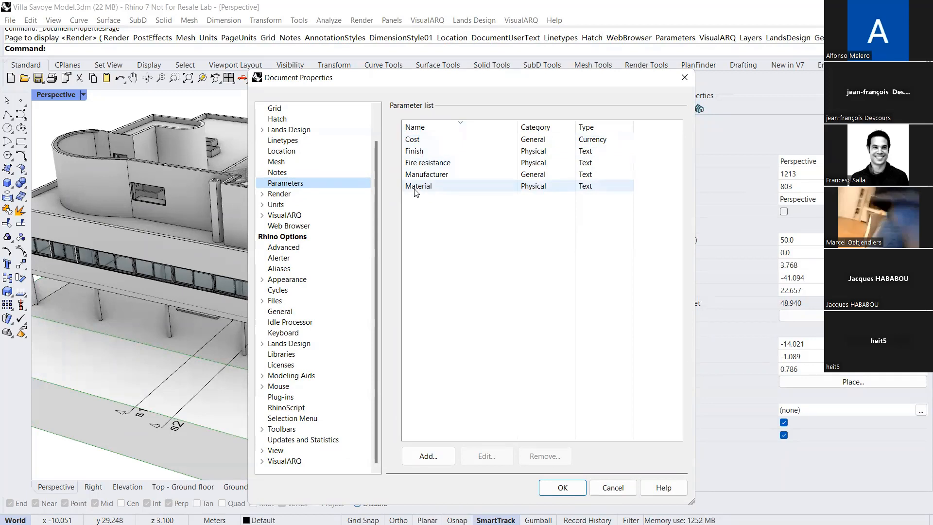
{"action": "left_click", "coordinate": [431, 457]}
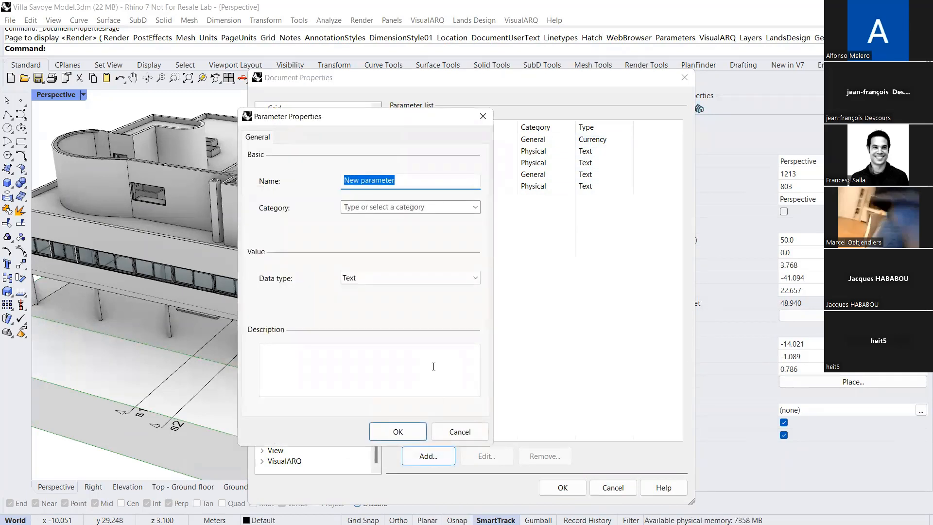
{"action": "type", "text": "D"}
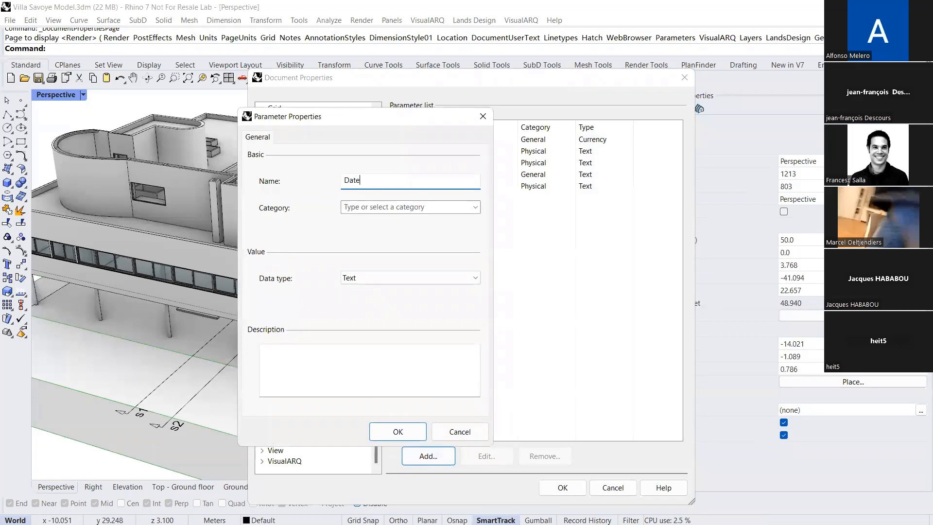
{"action": "type", "text": "ate"}
{"action": "key", "text": "BackSpace"}
{"action": "type", "text": "Phase of Construction"}
{"action": "left_click", "coordinate": [475, 208]}
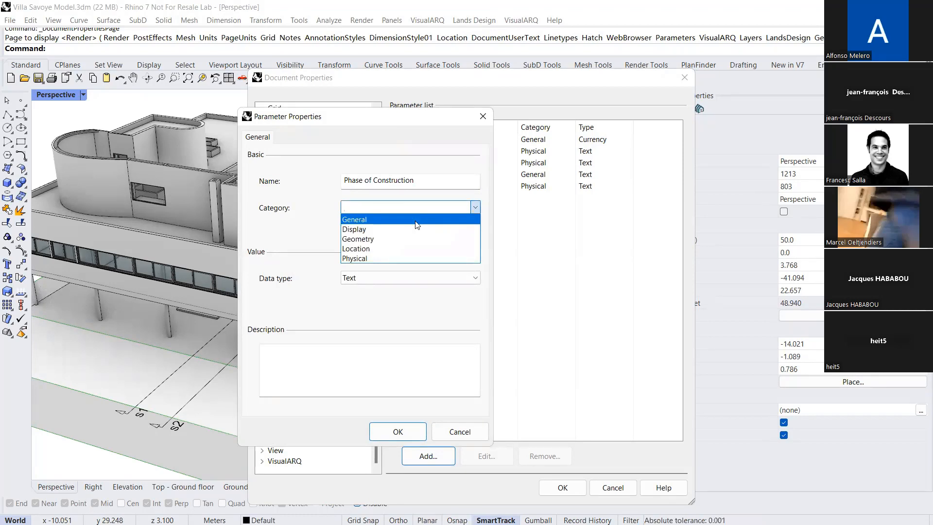
{"action": "left_click", "coordinate": [416, 220]}
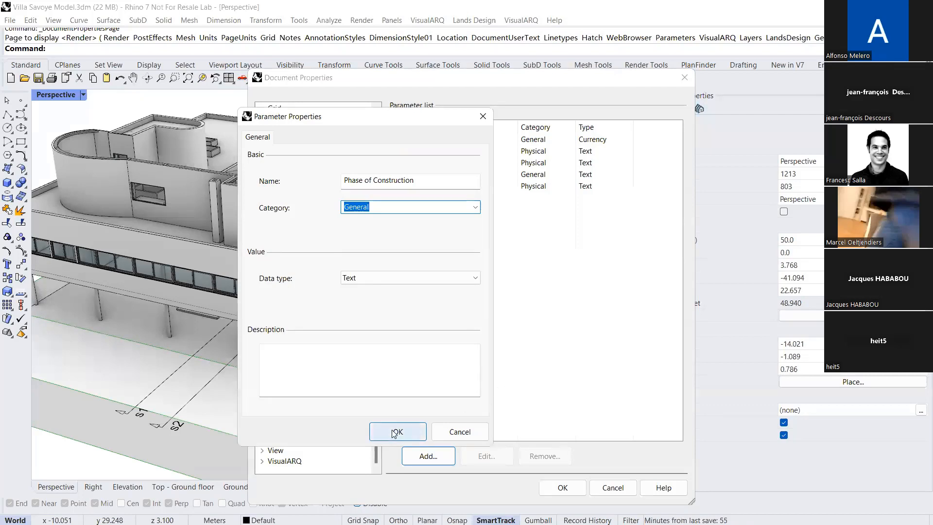
{"action": "left_click", "coordinate": [369, 280]}
{"action": "left_click", "coordinate": [391, 432]}
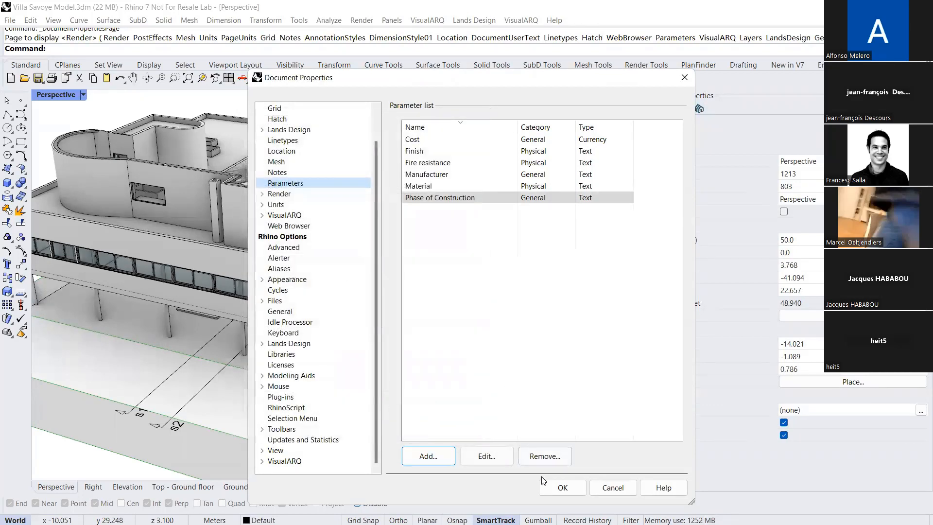
{"action": "left_click", "coordinate": [562, 488]}
Select a window near the far end of the facade's window strip and check its parameters for Phase of Construction
{"action": "right_click_drag", "start_coordinate": [355, 328], "coordinate": [253, 308]}
{"action": "scroll", "coordinate": [253, 309], "scroll_direction": "down", "scroll_amount": 2}
{"action": "scroll", "coordinate": [134, 210], "scroll_direction": "up", "scroll_amount": 4}
{"action": "scroll", "coordinate": [135, 210], "scroll_direction": "up", "scroll_amount": 3}
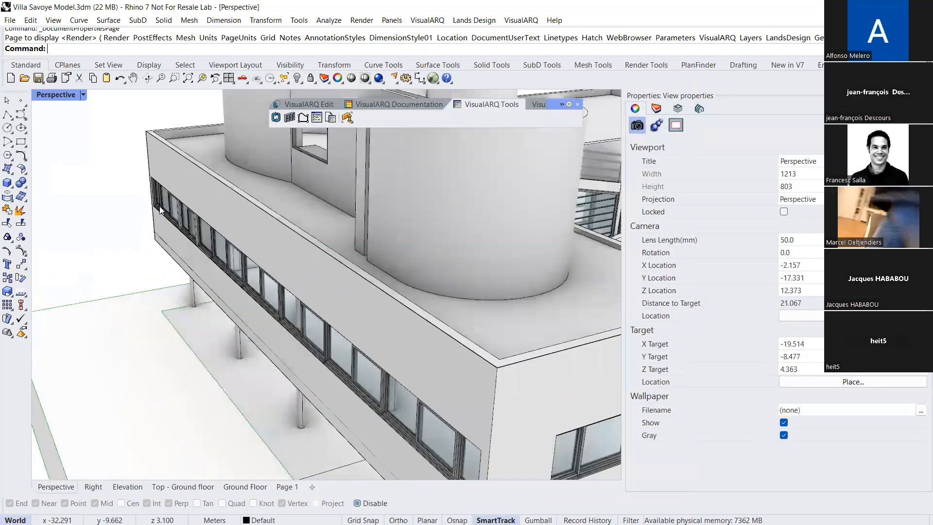
{"action": "left_click", "coordinate": [106, 209]}
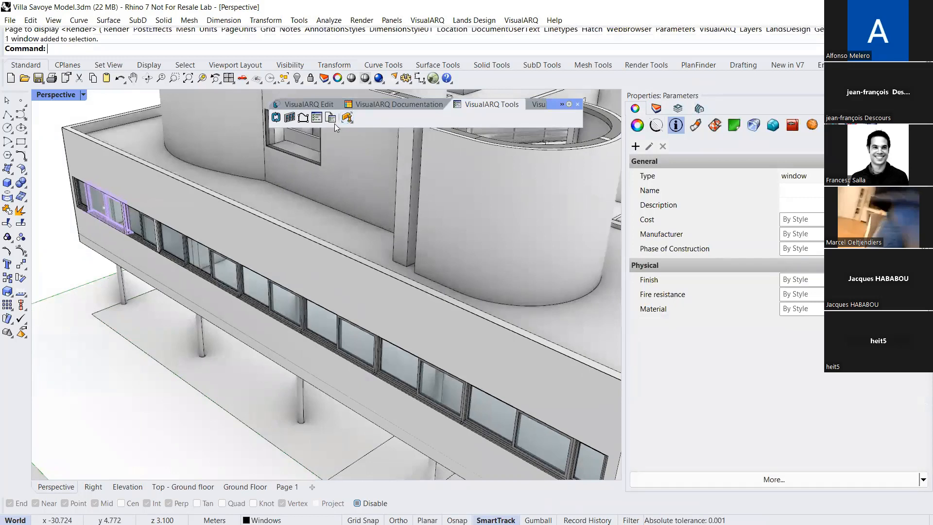
{"action": "left_click", "coordinate": [922, 480]}
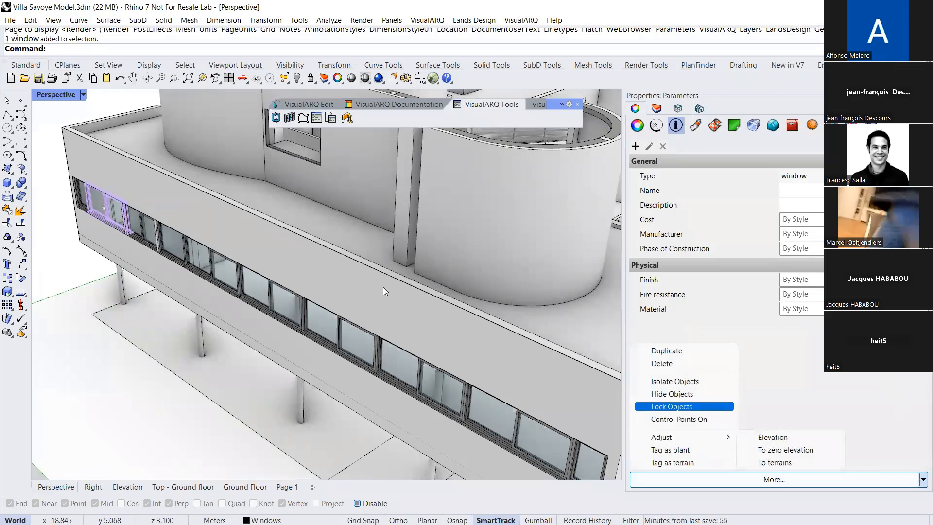
{"action": "left_click", "coordinate": [57, 206]}
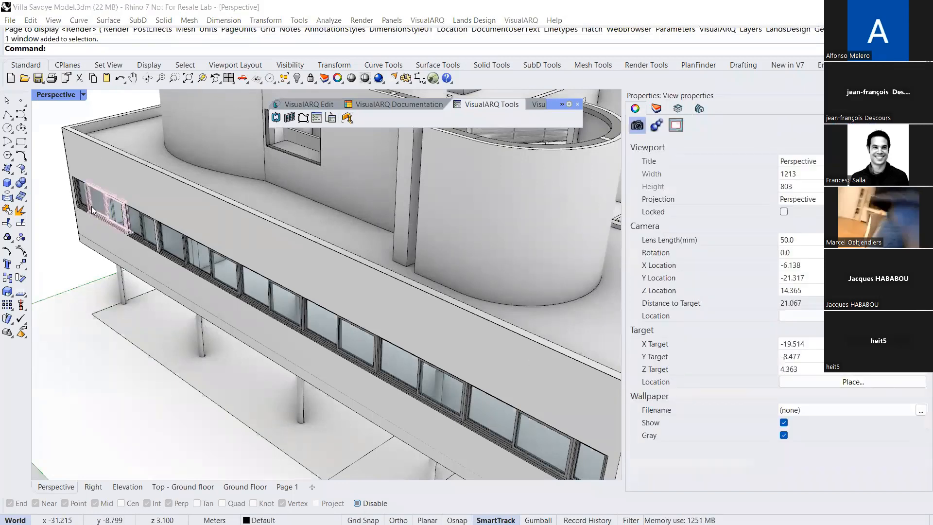
{"action": "left_click", "coordinate": [95, 221]}
{"action": "left_click", "coordinate": [119, 238]}
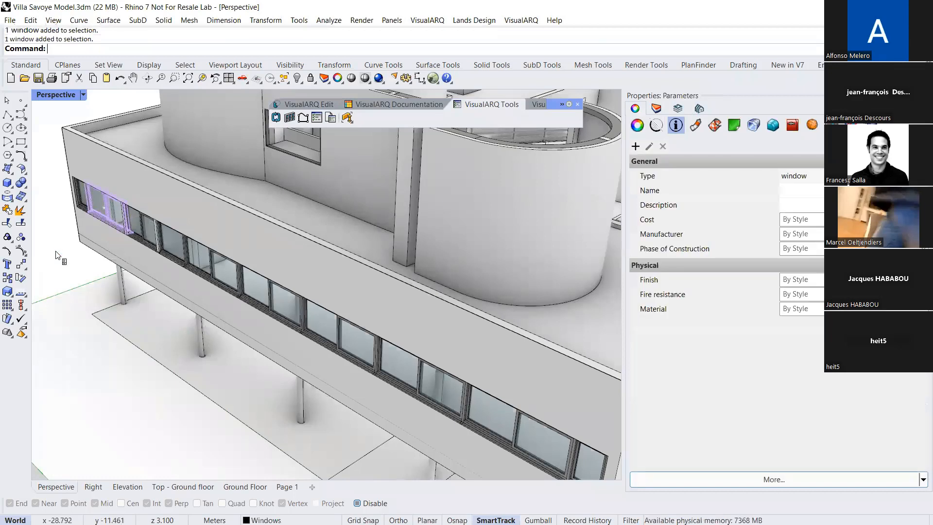
Select all windows of the VS Sliding 2 style and set their Phase of Construction parameter to "existing"
{"action": "right_click", "coordinate": [59, 253]}
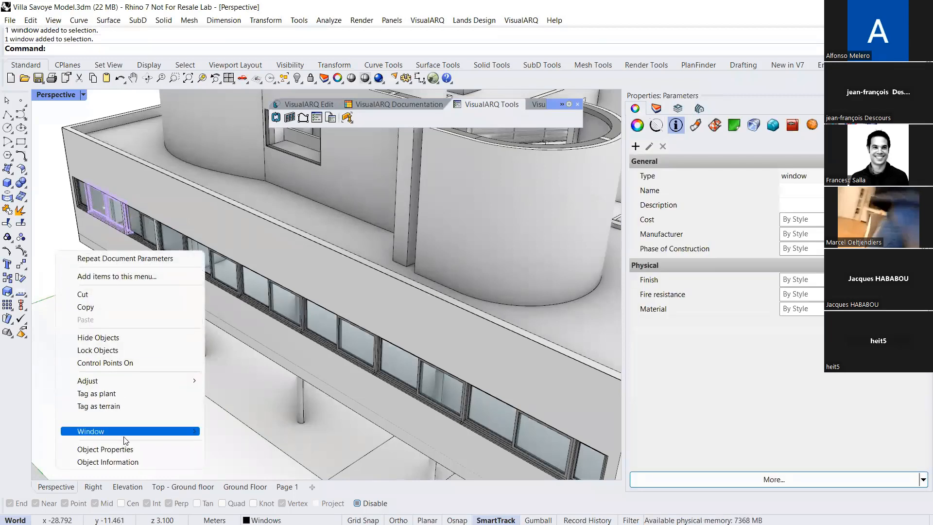
{"action": "mouse_move", "coordinate": [124, 435]}
{"action": "mouse_move", "coordinate": [221, 434]}
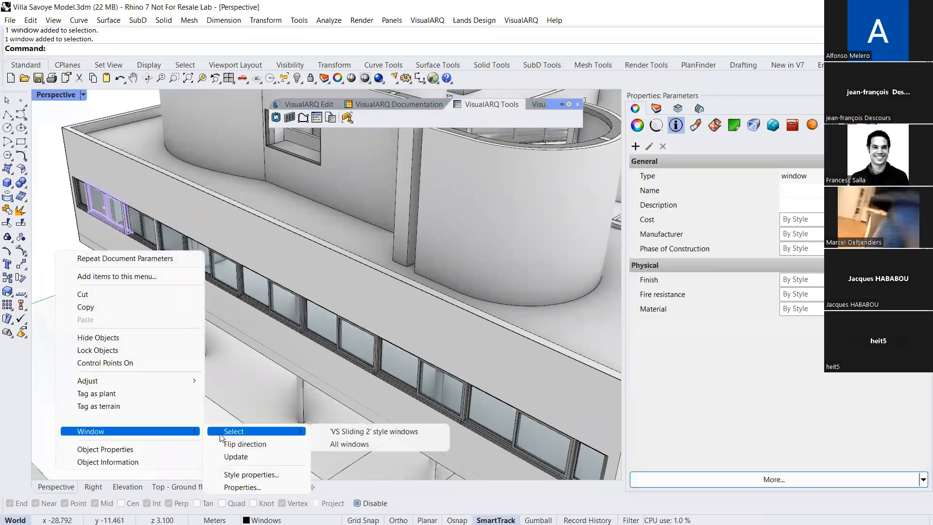
{"action": "left_click", "coordinate": [356, 432]}
{"action": "scroll", "coordinate": [211, 302], "scroll_direction": "down", "scroll_amount": 6}
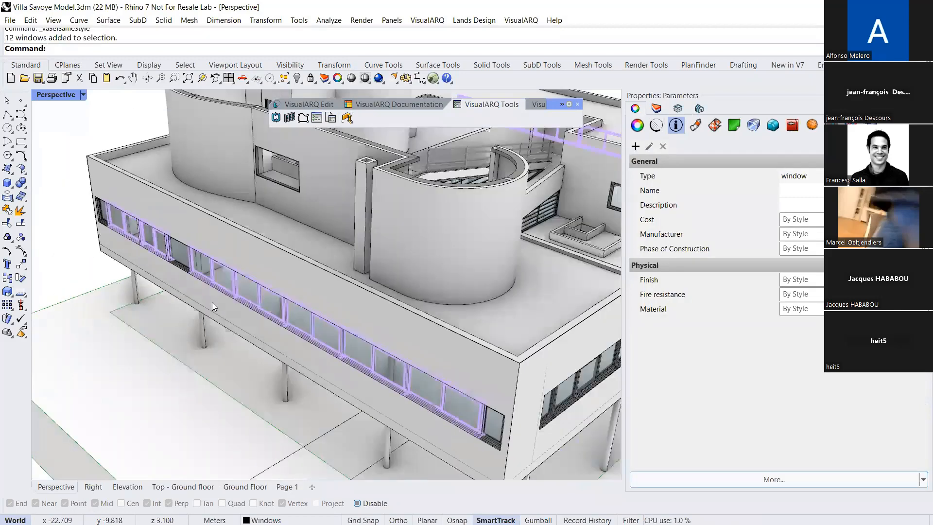
{"action": "right_click_drag", "start_coordinate": [265, 294], "coordinate": [263, 293]}
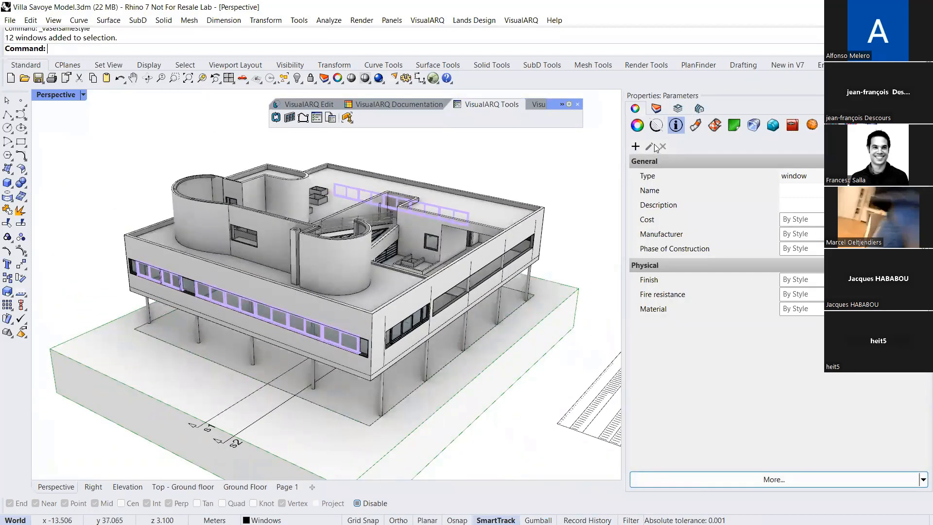
{"action": "left_click", "coordinate": [811, 250]}
{"action": "type", "text": "existing"}
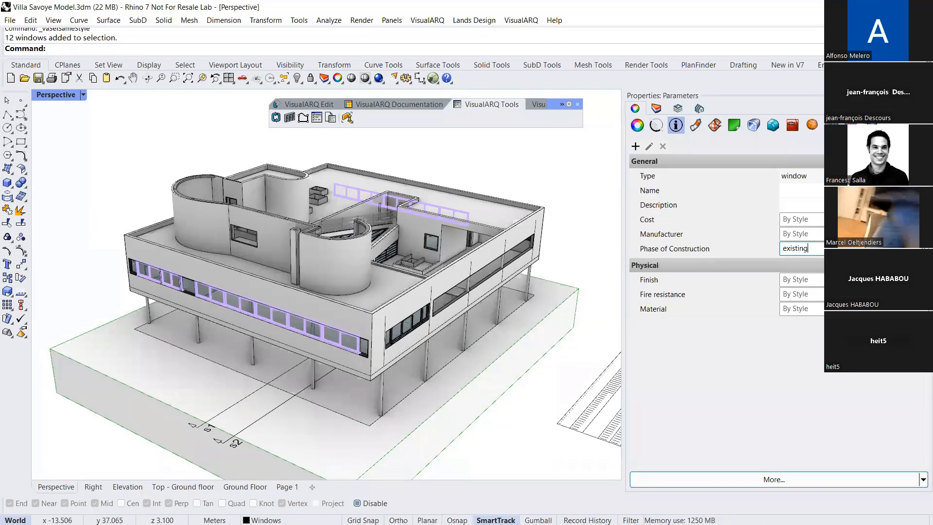
{"action": "key", "text": "Escape"}
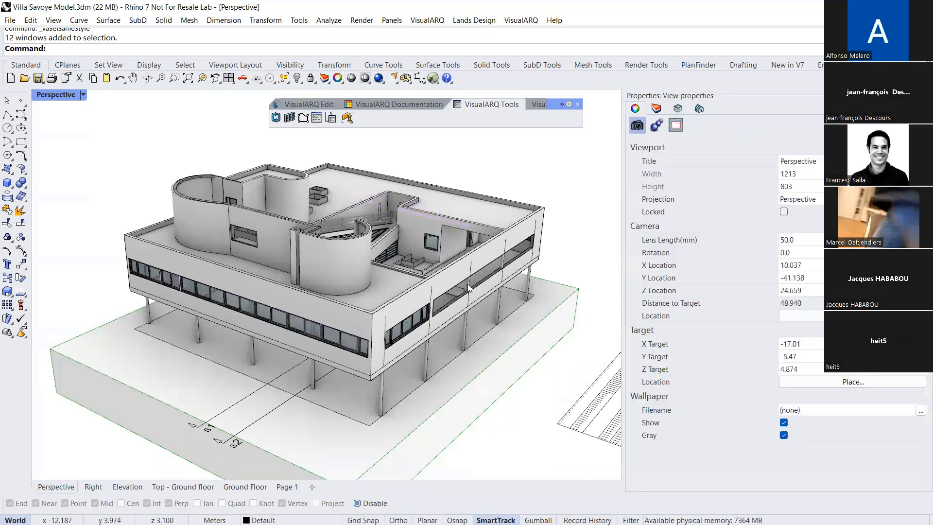
Set the Phase of Construction parameter of the VS 1 window style to "New" in the window styles
{"action": "right_click_drag", "start_coordinate": [418, 318], "coordinate": [383, 276], "text": "shift"}
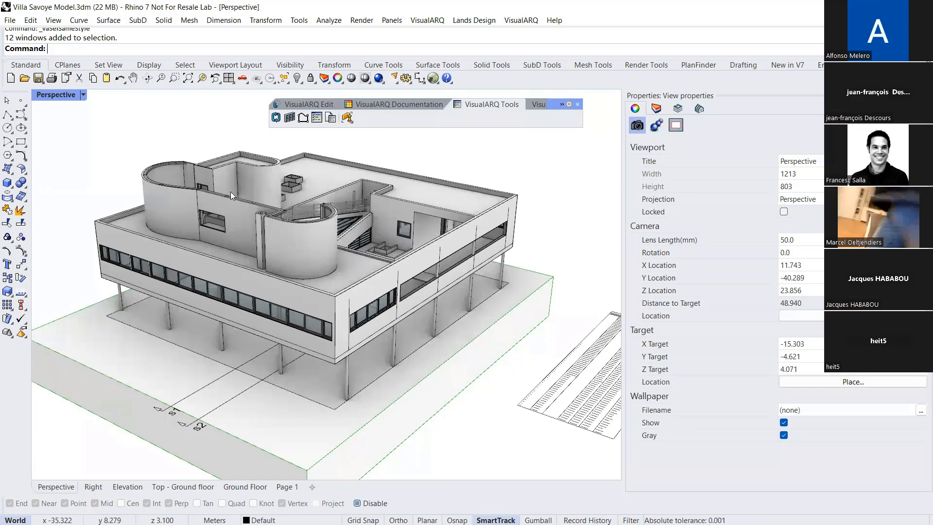
{"action": "left_click", "coordinate": [375, 106]}
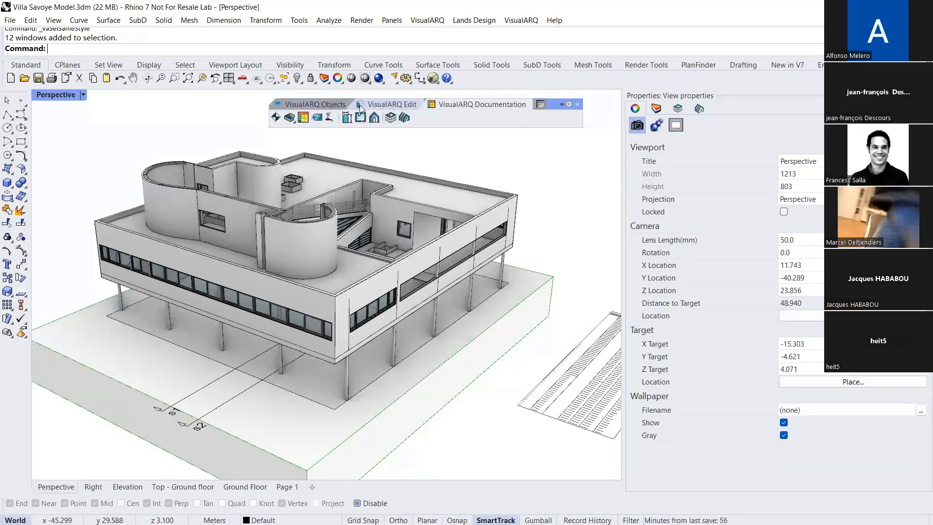
{"action": "left_click", "coordinate": [328, 108]}
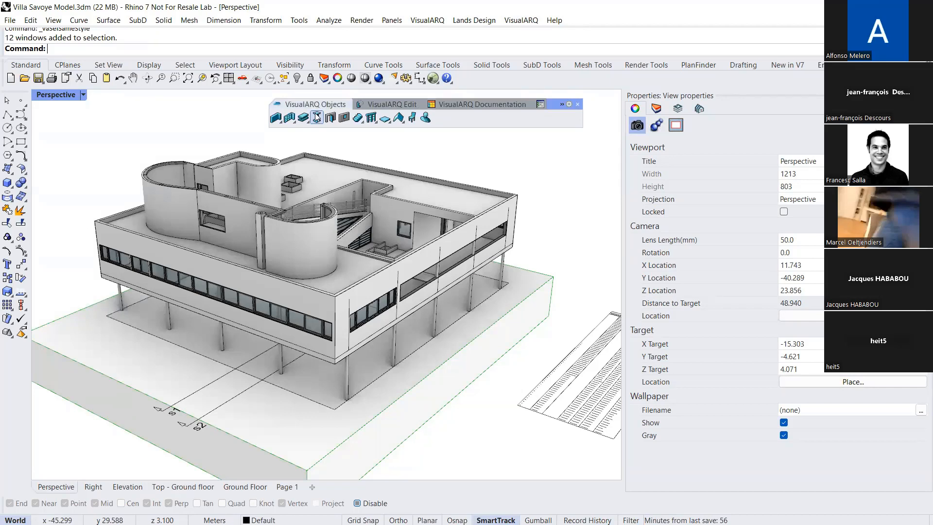
{"action": "left_click", "coordinate": [343, 119]}
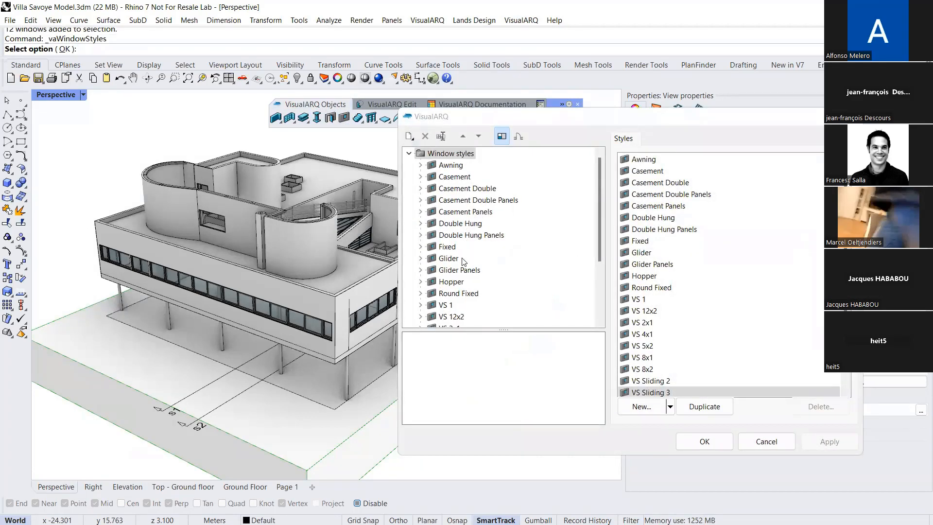
{"action": "scroll", "coordinate": [463, 261], "scroll_direction": "down", "scroll_amount": 2}
{"action": "left_click", "coordinate": [445, 235]}
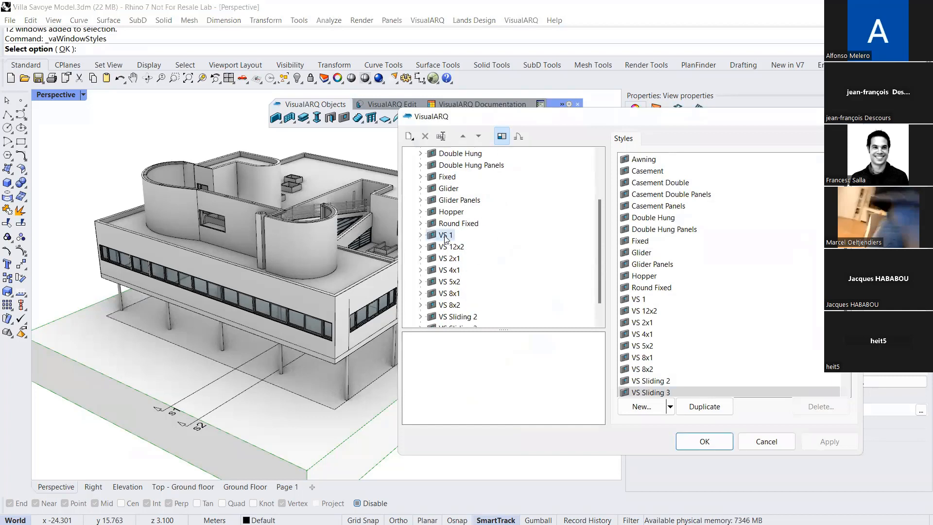
{"action": "left_click", "coordinate": [777, 141]}
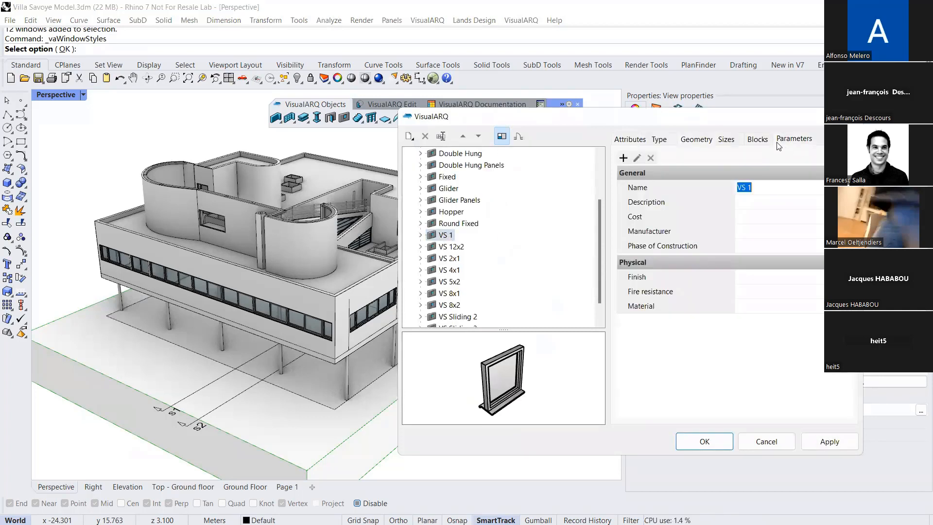
{"action": "left_click", "coordinate": [751, 246]}
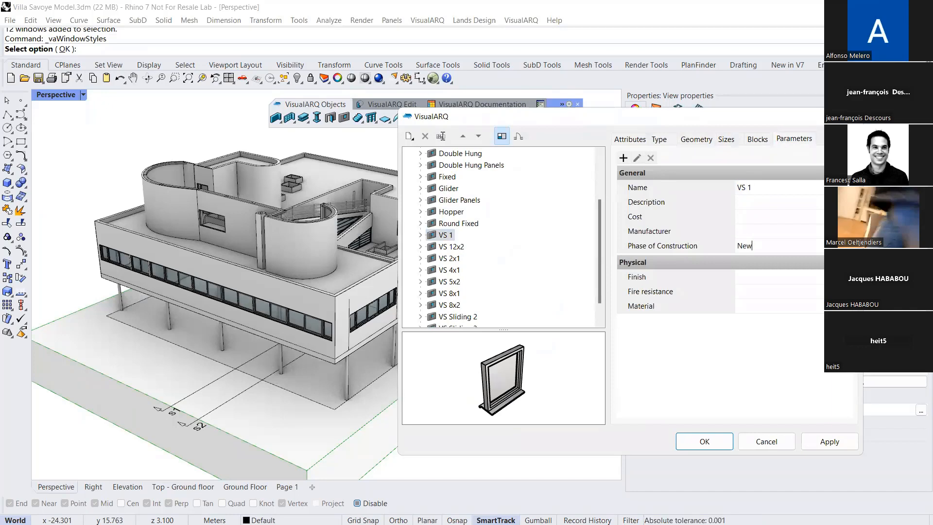
{"action": "left_click", "coordinate": [703, 442]}
Select two of the louvred ground-floor windows in the green wall in turn and check their Phase of Construction parameter
{"action": "right_click_drag", "start_coordinate": [493, 252], "coordinate": [462, 344]}
{"action": "scroll", "coordinate": [399, 295], "scroll_direction": "up", "scroll_amount": 5}
{"action": "scroll", "coordinate": [378, 296], "scroll_direction": "down", "scroll_amount": 5}
{"action": "scroll", "coordinate": [315, 296], "scroll_direction": "up", "scroll_amount": 3}
{"action": "left_click", "coordinate": [520, 352]}
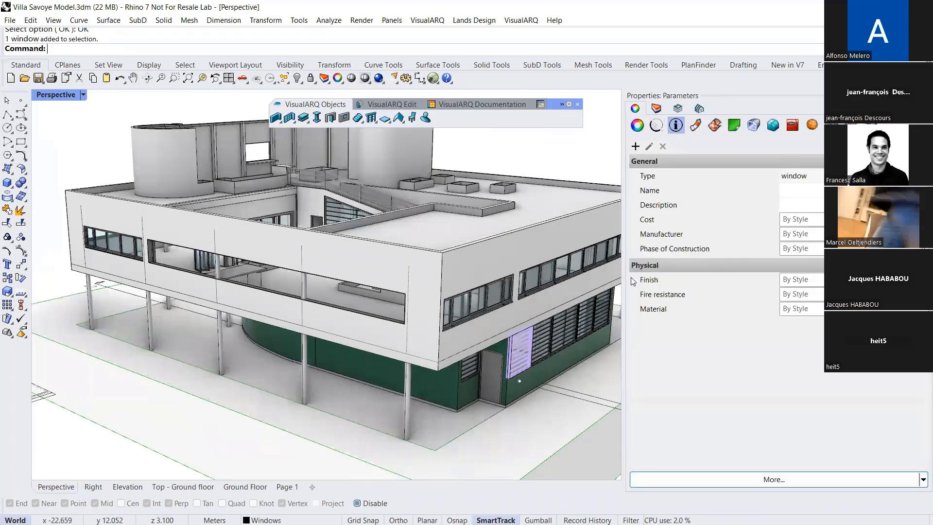
{"action": "left_click", "coordinate": [557, 331]}
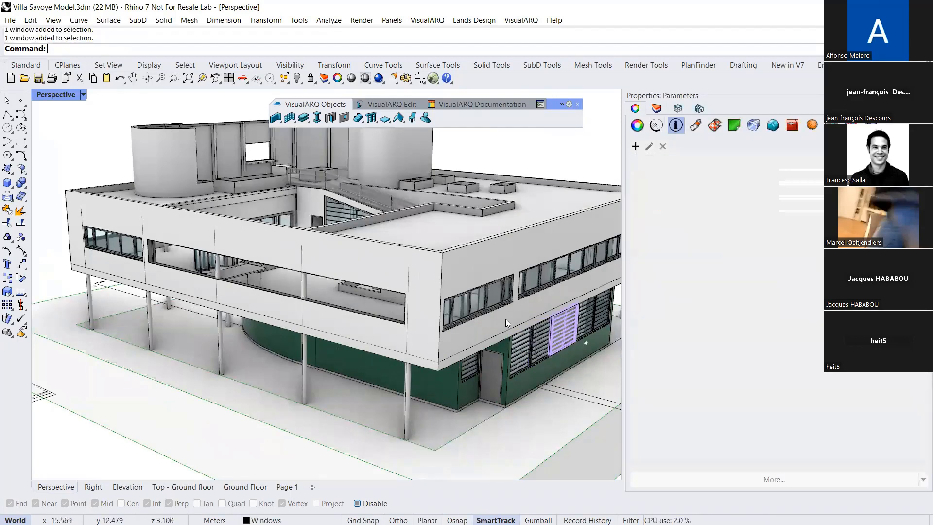
{"action": "scroll", "coordinate": [374, 276], "scroll_direction": "down", "scroll_amount": 6}
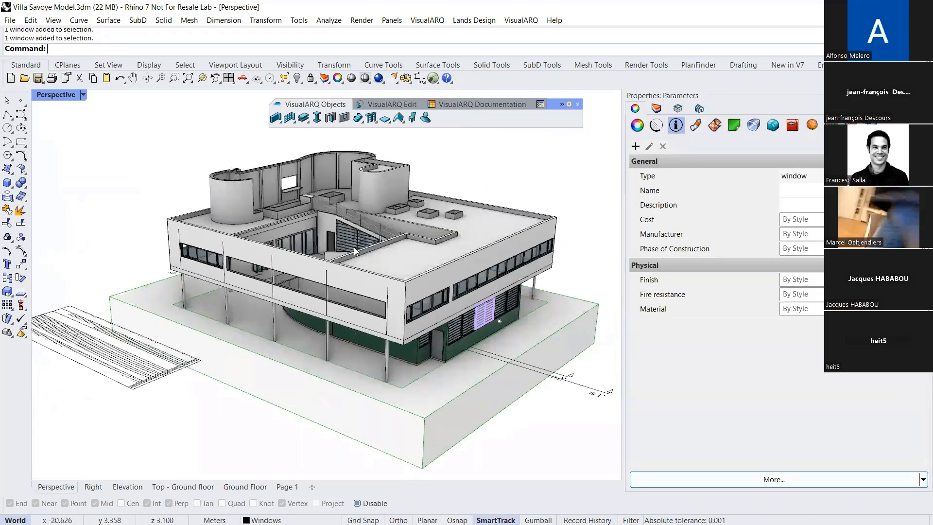
{"action": "right_click_drag", "start_coordinate": [355, 251], "coordinate": [292, 234], "text": "shift"}
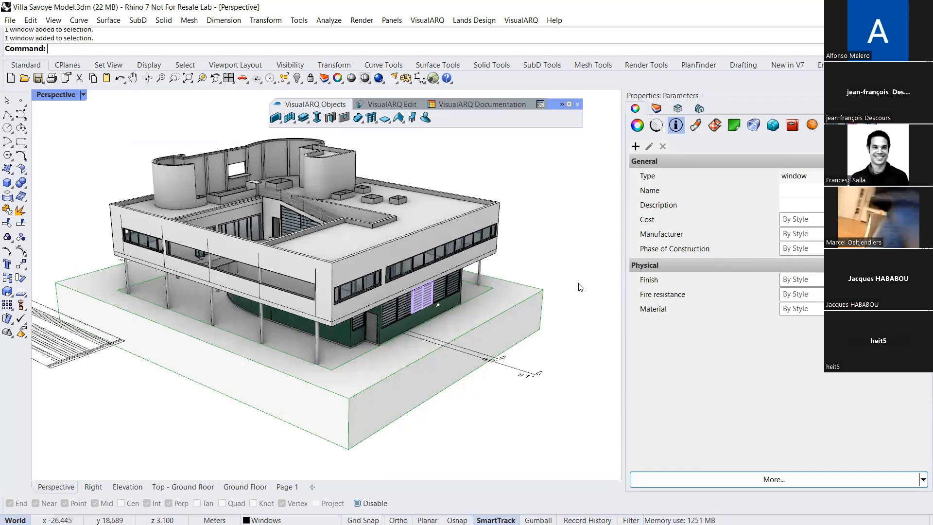
Add a table property field named "Phase of Const." to the Openings table style
{"action": "right_click_drag", "start_coordinate": [528, 294], "coordinate": [475, 304]}
{"action": "scroll", "coordinate": [474, 304], "scroll_direction": "up", "scroll_amount": 5}
{"action": "right_click_drag", "start_coordinate": [503, 221], "coordinate": [524, 236]}
{"action": "scroll", "coordinate": [524, 236], "scroll_direction": "up", "scroll_amount": 5}
{"action": "key", "text": "Escape"}
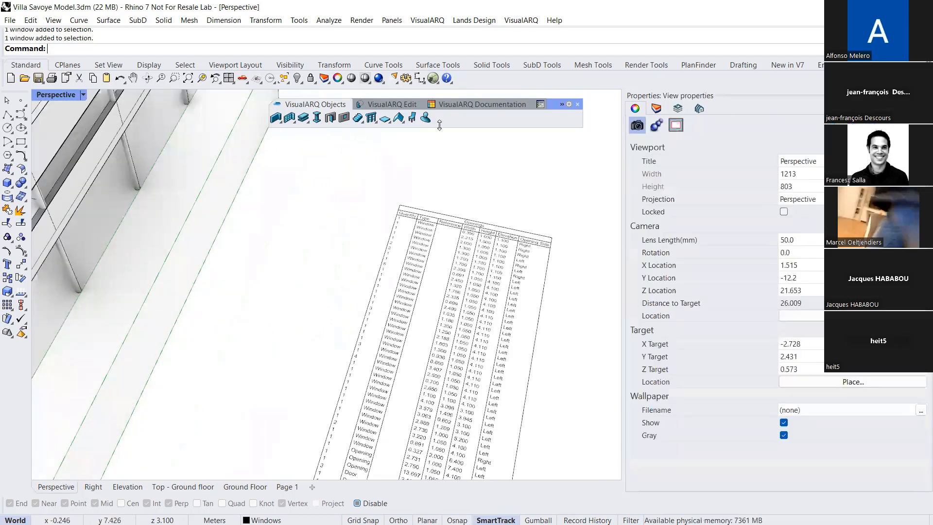
{"action": "left_click", "coordinate": [481, 104]}
{"action": "left_click", "coordinate": [302, 118]}
{"action": "left_click", "coordinate": [327, 143]}
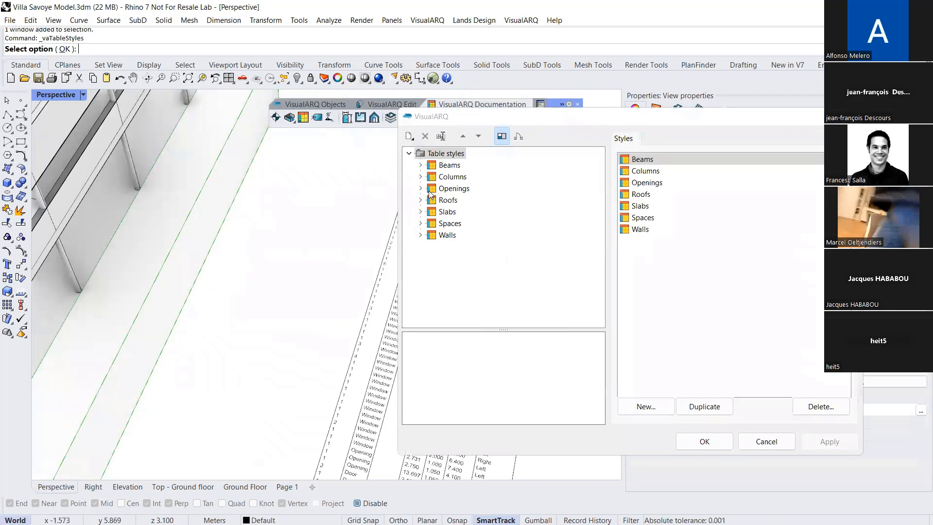
{"action": "left_click", "coordinate": [420, 189]}
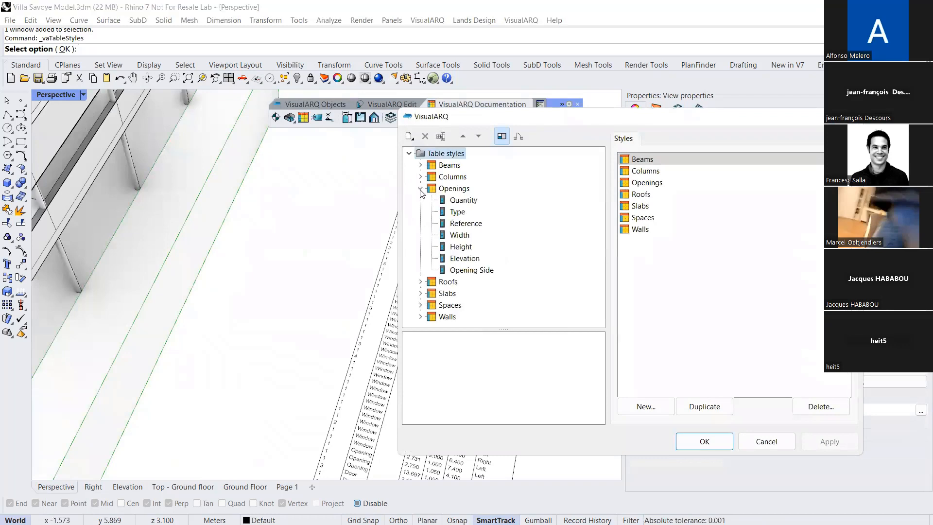
{"action": "left_click", "coordinate": [444, 189]}
{"action": "right_click", "coordinate": [443, 189]}
{"action": "mouse_move", "coordinate": [520, 198]}
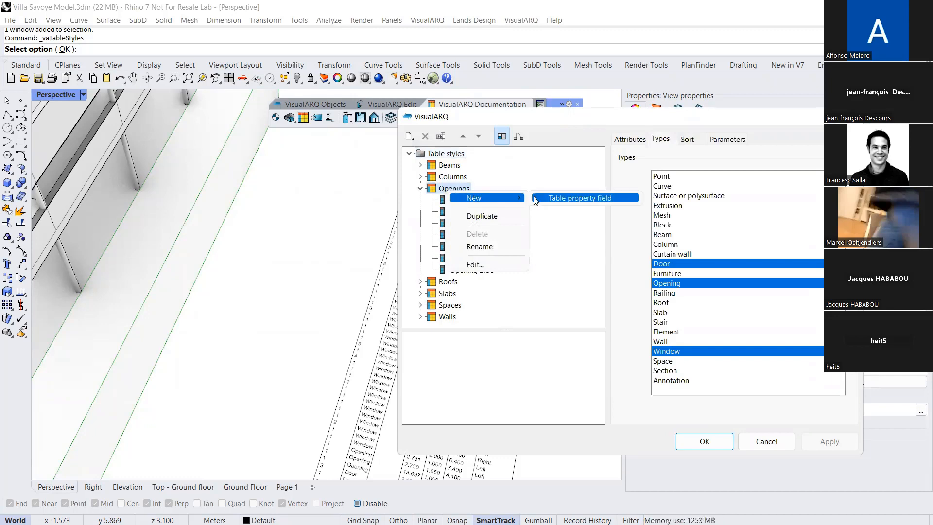
{"action": "left_click", "coordinate": [562, 201]}
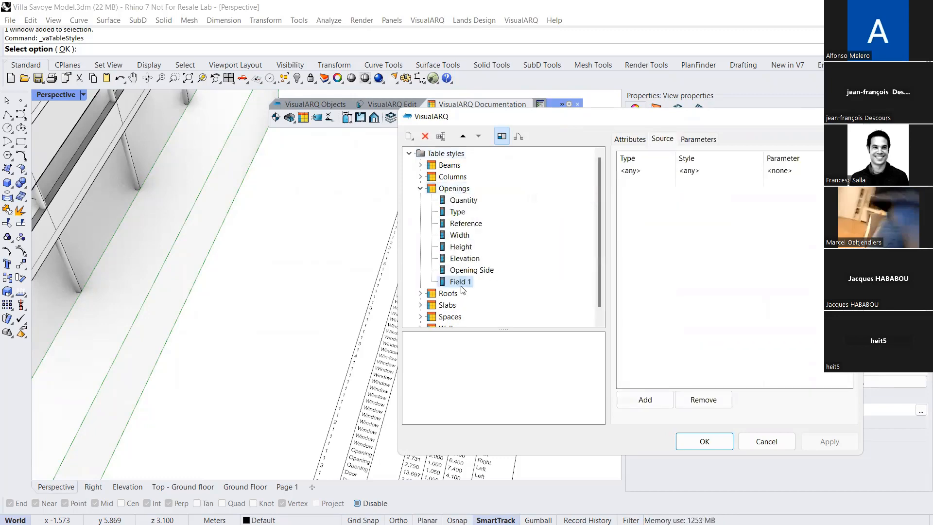
{"action": "left_click", "coordinate": [457, 282]}
{"action": "type", "text": "Phase of Const."}
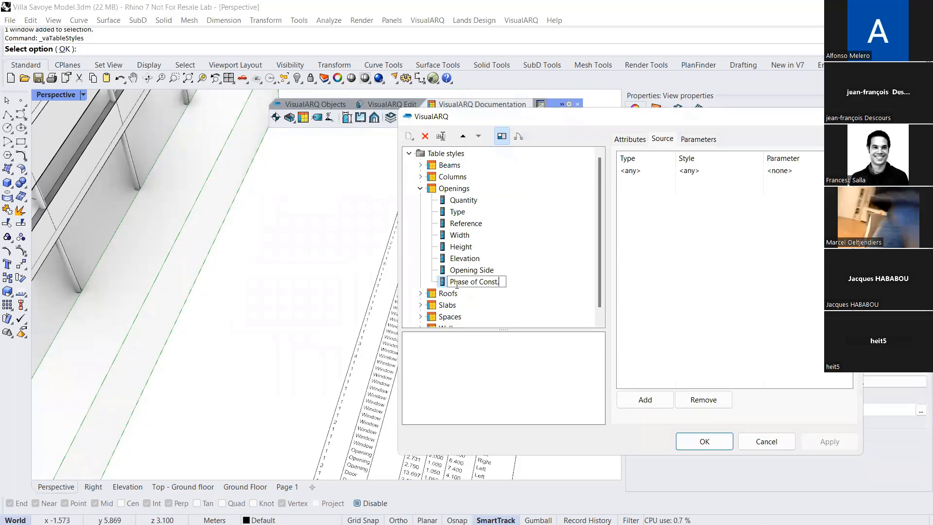
{"action": "left_click", "coordinate": [761, 299]}
Set the new field's source parameter to Phase of Construction and apply the table style changes
{"action": "left_click", "coordinate": [794, 171]}
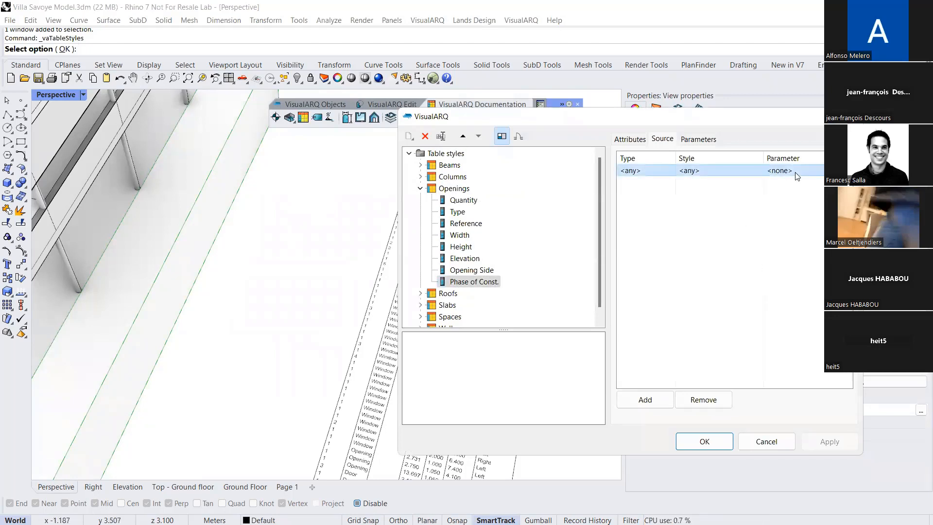
{"action": "left_click", "coordinate": [797, 171]}
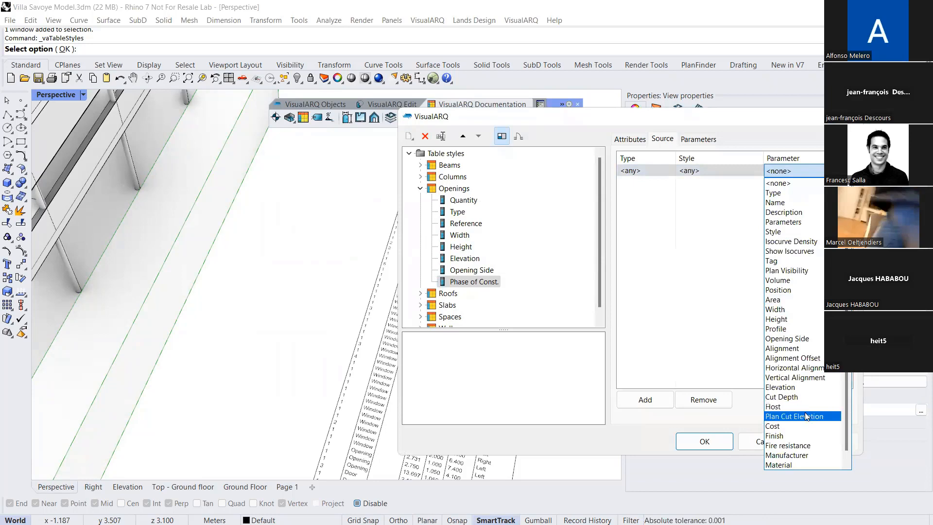
{"action": "scroll", "coordinate": [807, 418], "scroll_direction": "down", "scroll_amount": 1}
{"action": "left_click", "coordinate": [800, 464]}
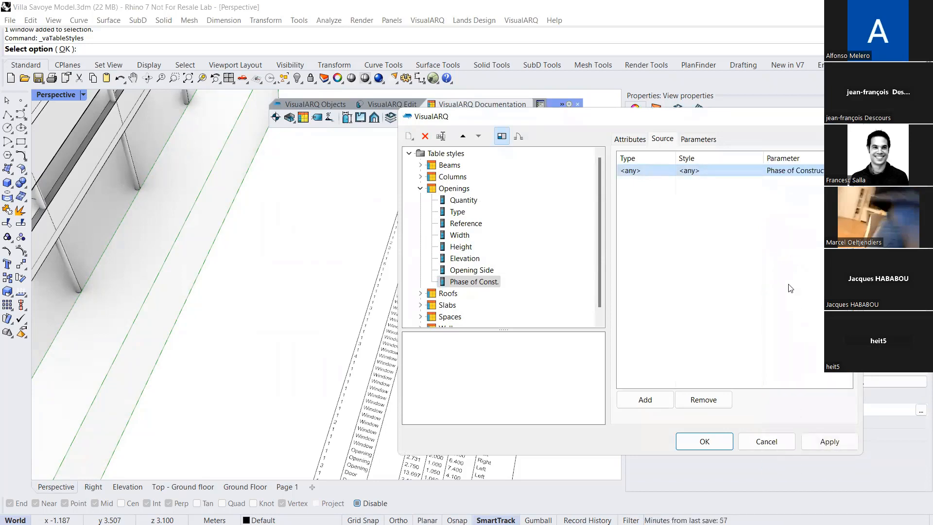
{"action": "left_click", "coordinate": [704, 441]}
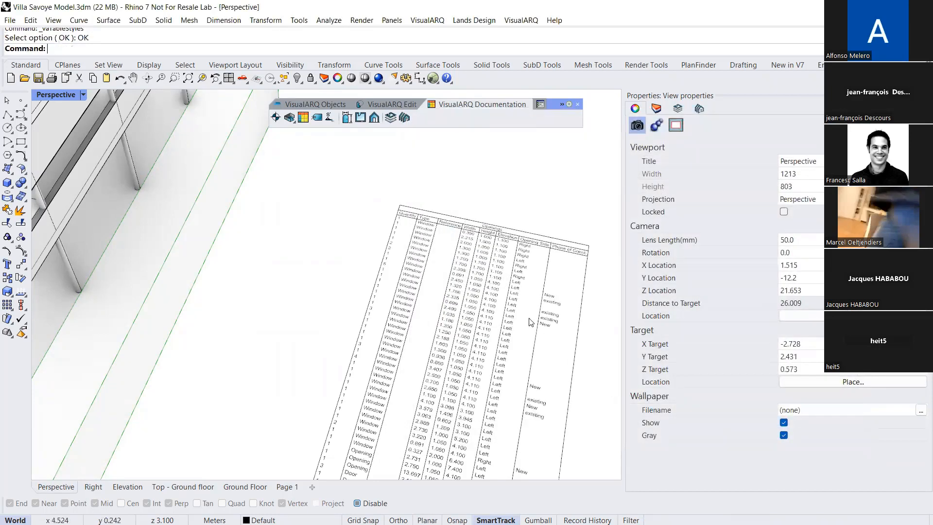
Examine the Phase of Const. column of the openings table beside the villa
{"action": "scroll", "coordinate": [533, 317], "scroll_direction": "up", "scroll_amount": 4}
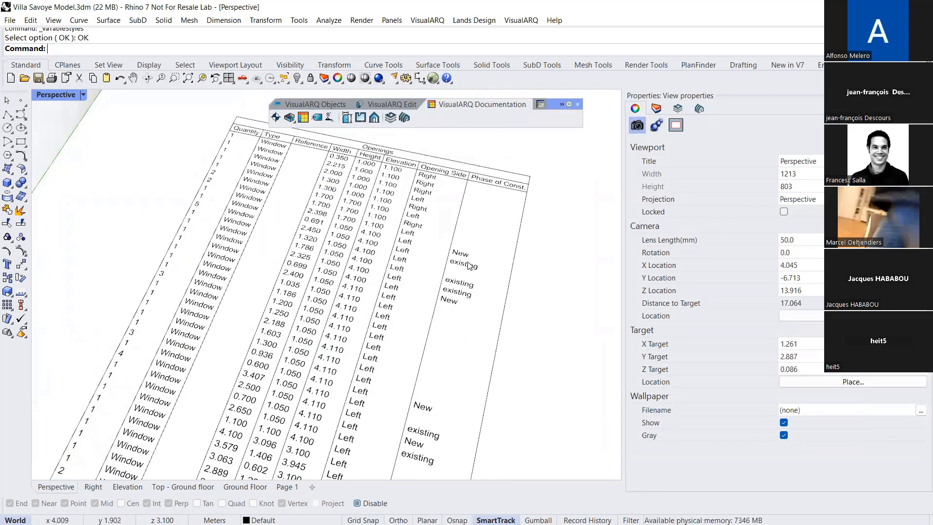
{"action": "left_click", "coordinate": [452, 263]}
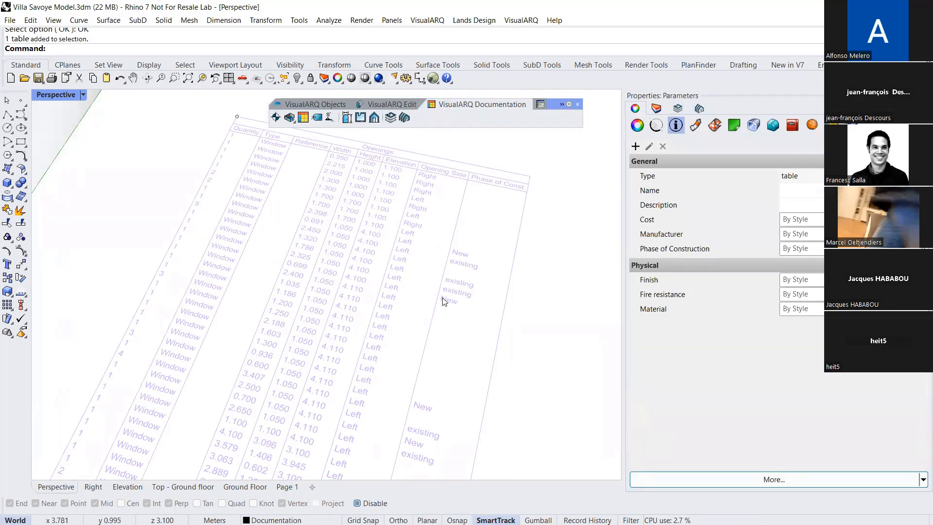
{"action": "scroll", "coordinate": [443, 301], "scroll_direction": "down", "scroll_amount": 5}
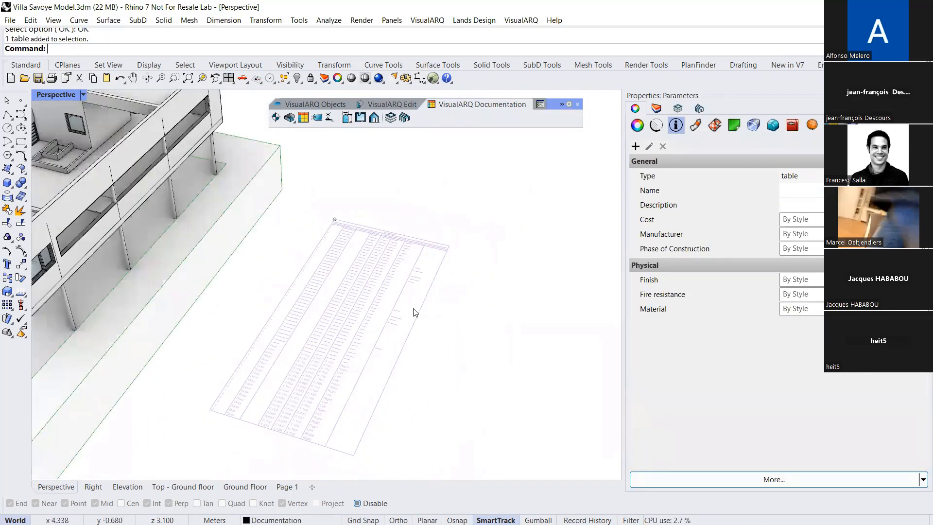
{"action": "scroll", "coordinate": [334, 257], "scroll_direction": "up", "scroll_amount": 3}
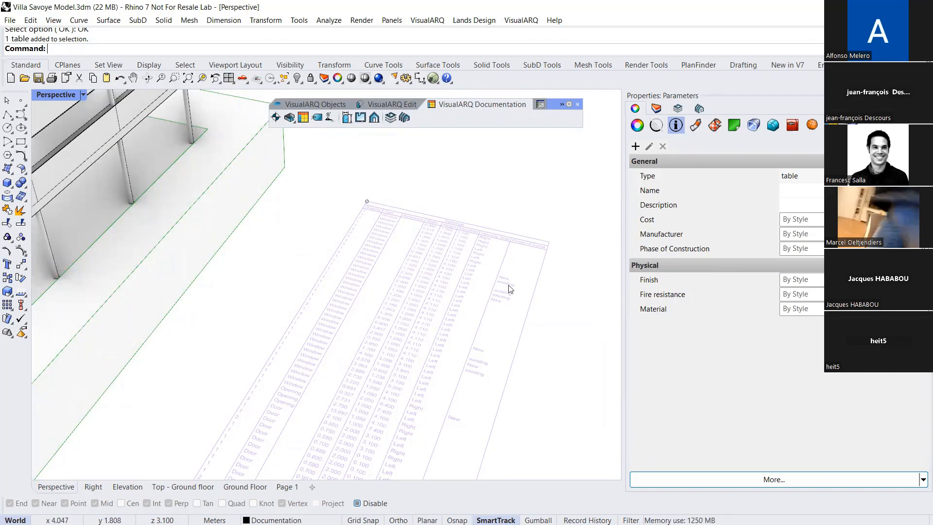
{"action": "key", "text": "Escape"}
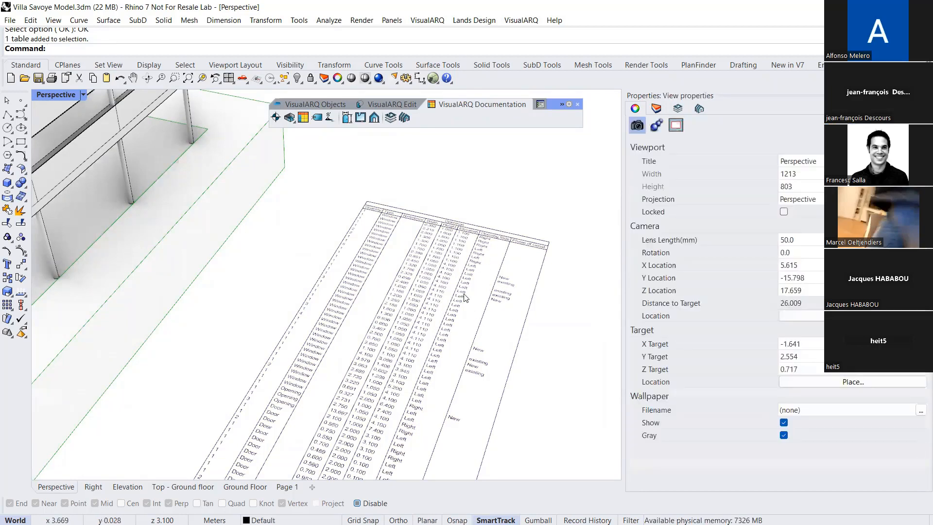
{"action": "scroll", "coordinate": [457, 281], "scroll_direction": "up", "scroll_amount": 1}
{"action": "right_click_drag", "start_coordinate": [456, 282], "coordinate": [450, 284]}
{"action": "scroll", "coordinate": [446, 285], "scroll_direction": "down", "scroll_amount": 8}
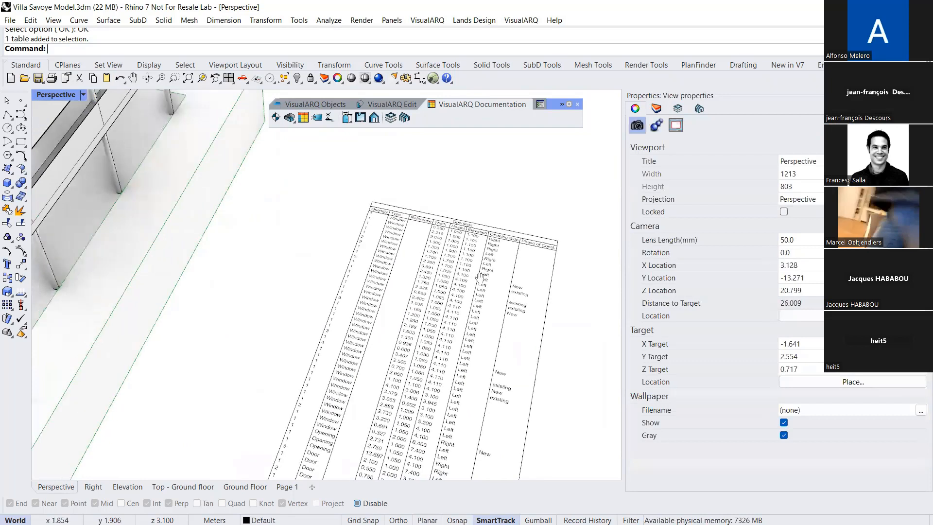
{"action": "scroll", "coordinate": [415, 233], "scroll_direction": "down", "scroll_amount": 2}
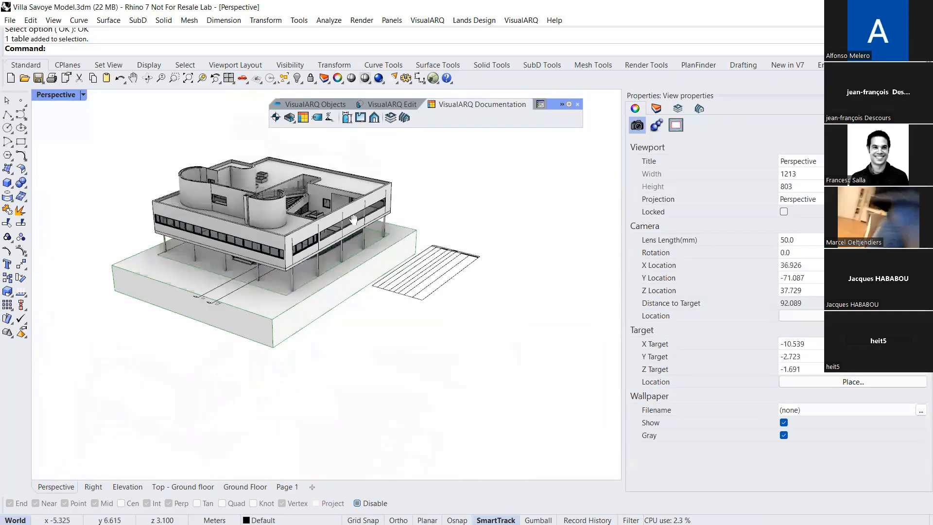
{"action": "scroll", "coordinate": [346, 218], "scroll_direction": "down", "scroll_amount": 2}
{"action": "right_click_drag", "start_coordinate": [334, 213], "coordinate": [337, 237]}
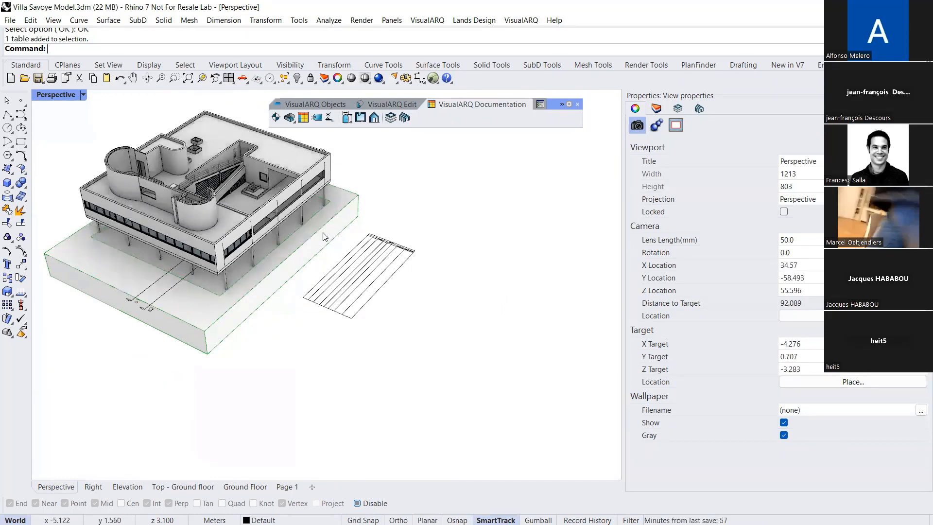
Set the Phase of Construction parameter of the villa's nearest corner column to "existing"
{"action": "right_click_drag", "start_coordinate": [358, 220], "coordinate": [398, 242], "text": "shift"}
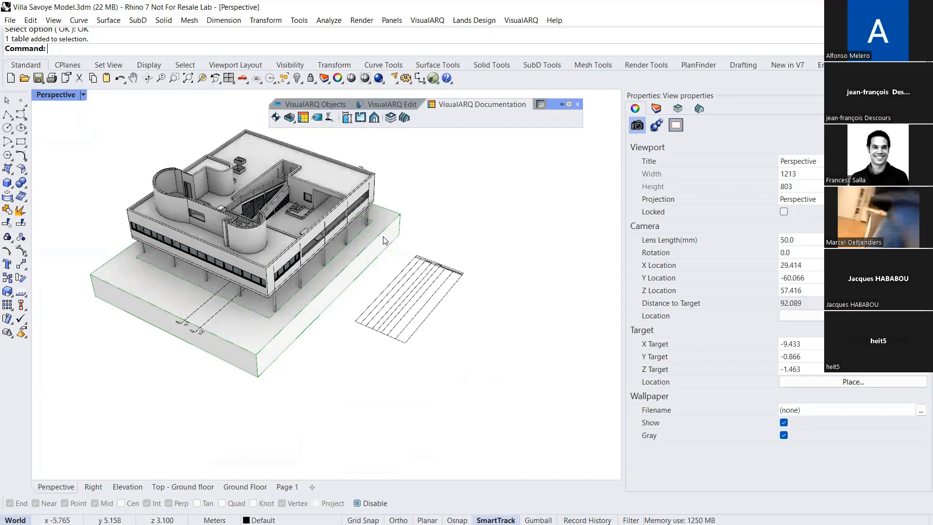
{"action": "scroll", "coordinate": [434, 263], "scroll_direction": "up", "scroll_amount": 10}
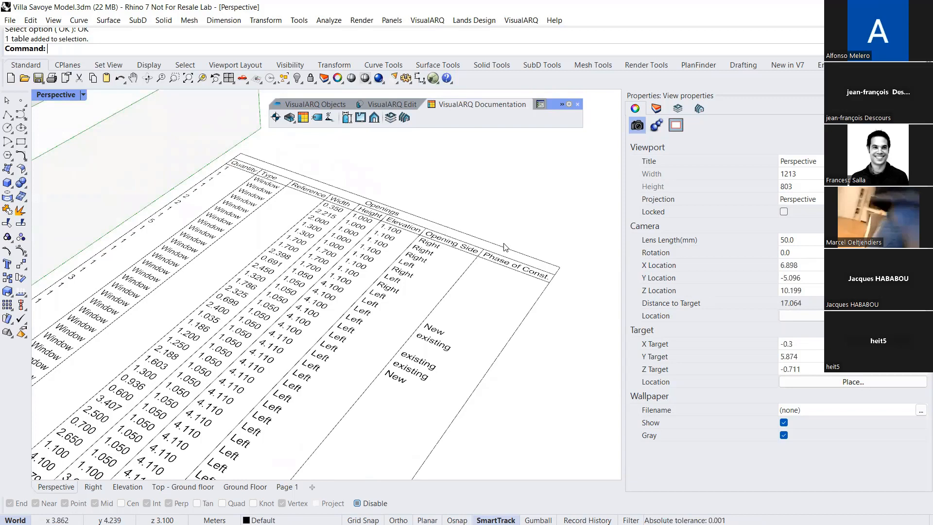
{"action": "scroll", "coordinate": [506, 247], "scroll_direction": "down", "scroll_amount": 10}
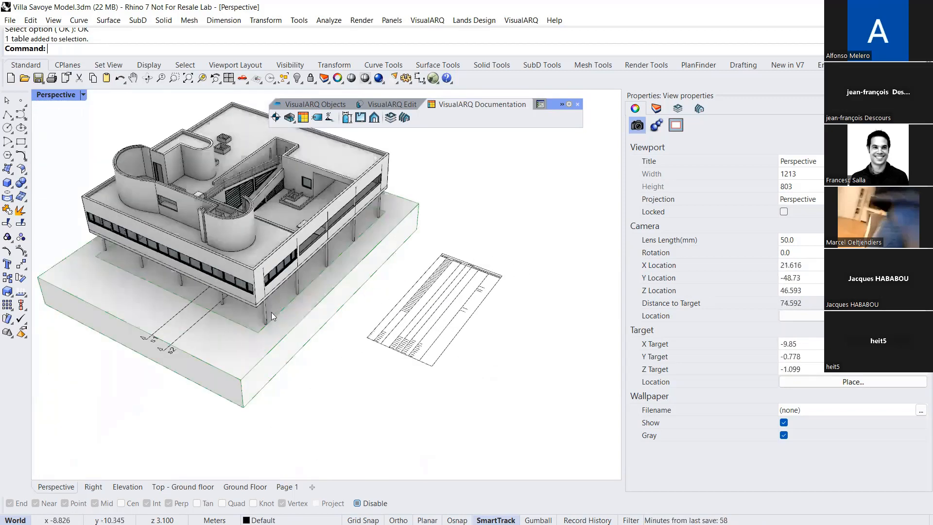
{"action": "scroll", "coordinate": [275, 287], "scroll_direction": "up", "scroll_amount": 5}
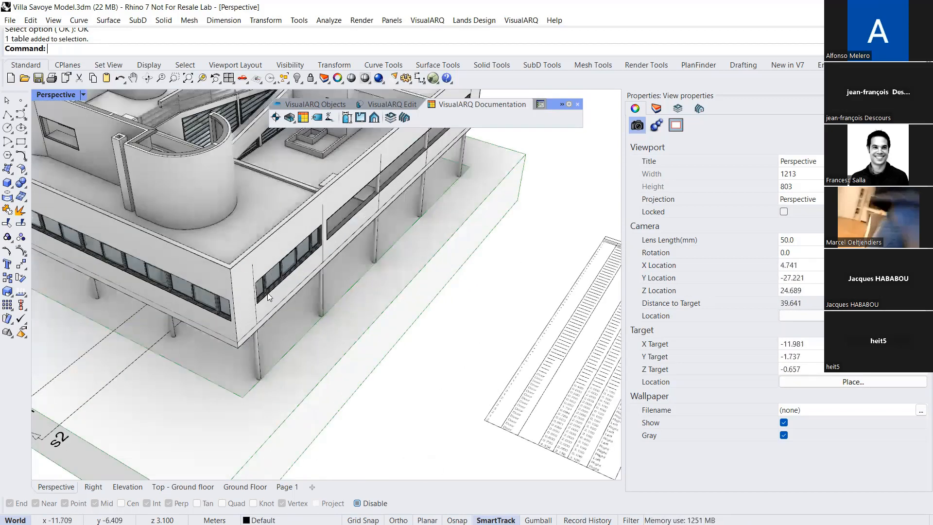
{"action": "left_click", "coordinate": [256, 351]}
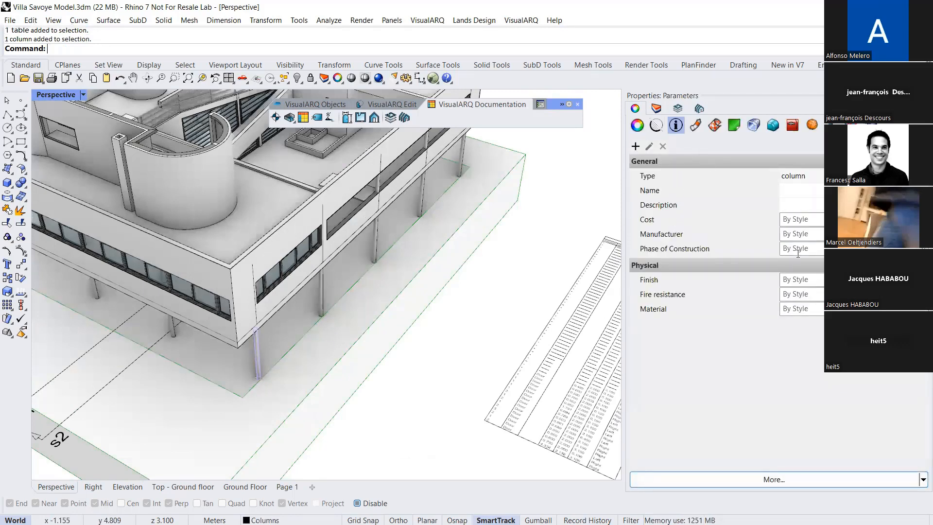
{"action": "left_click", "coordinate": [819, 252]}
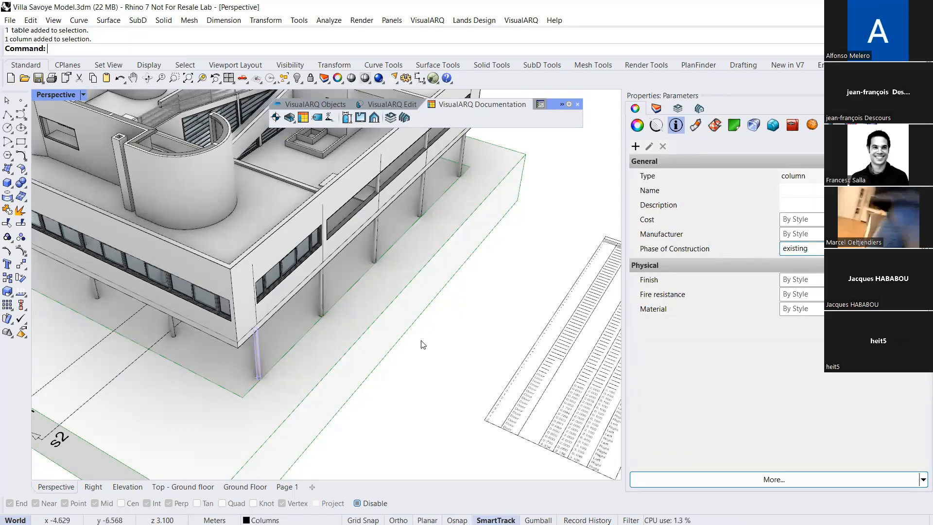
{"action": "scroll", "coordinate": [292, 311], "scroll_direction": "up", "scroll_amount": 4}
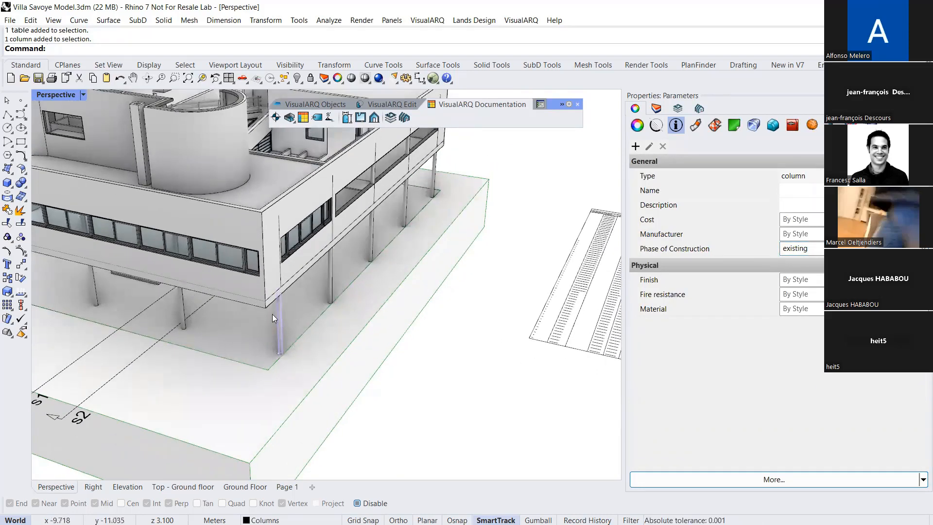
{"action": "left_click", "coordinate": [413, 436]}
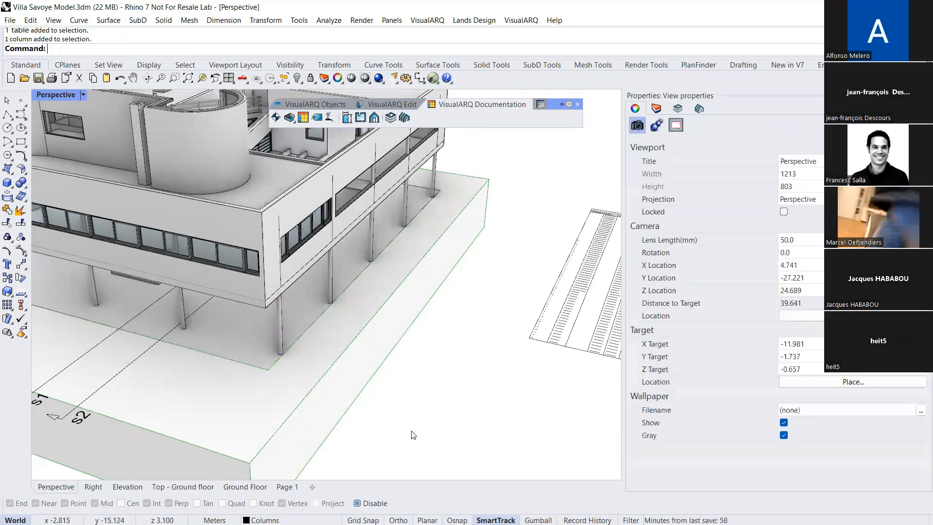
Draw a long, narrow solid box on the ground beside the villa's row of columns
{"action": "scroll", "coordinate": [396, 404], "scroll_direction": "down", "scroll_amount": 2}
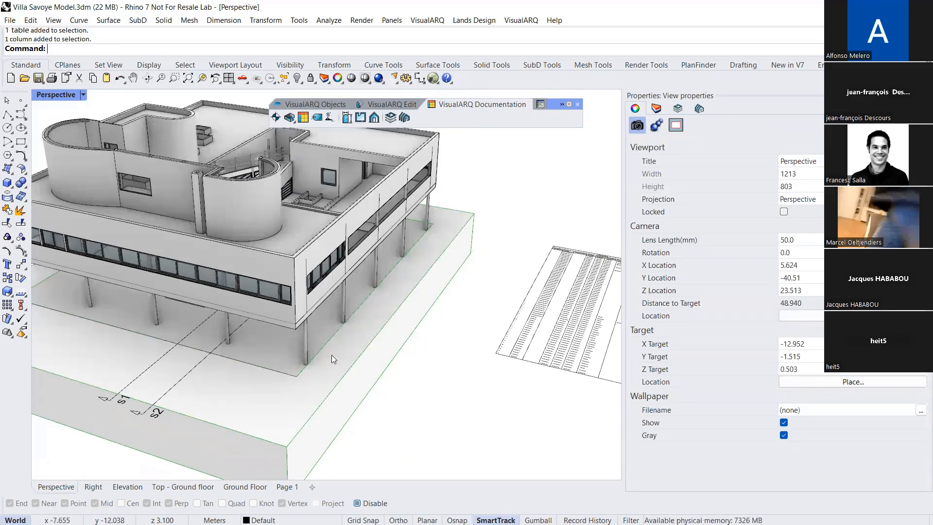
{"action": "right_click_drag", "start_coordinate": [331, 348], "coordinate": [367, 338], "text": "shift"}
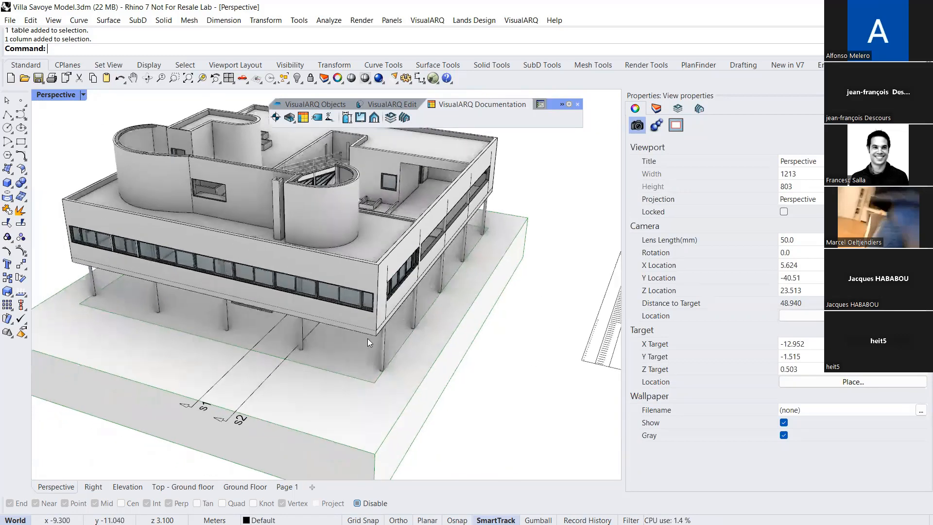
{"action": "right_click_drag", "start_coordinate": [365, 243], "coordinate": [297, 227], "text": "shift"}
{"action": "left_click", "coordinate": [6, 183]}
{"action": "scroll", "coordinate": [388, 334], "scroll_direction": "up", "scroll_amount": 3}
{"action": "left_click", "coordinate": [353, 337]}
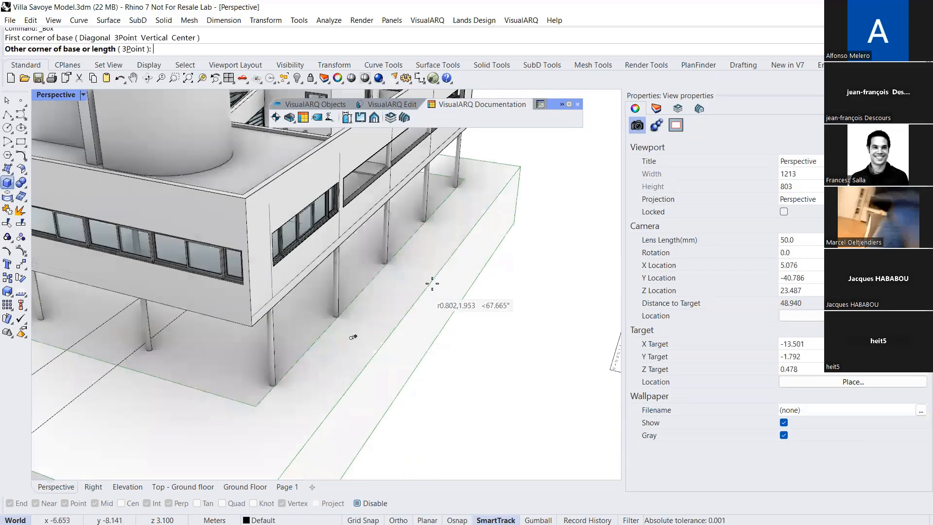
{"action": "left_click", "coordinate": [459, 247]}
{"action": "left_click", "coordinate": [400, 282]}
Lower the near top edge of the box to shape it into a sloping ramp
{"action": "left_click", "coordinate": [379, 322], "text": "ctrl+shift"}
{"action": "left_click_drag", "start_coordinate": [380, 320], "coordinate": [380, 340]}
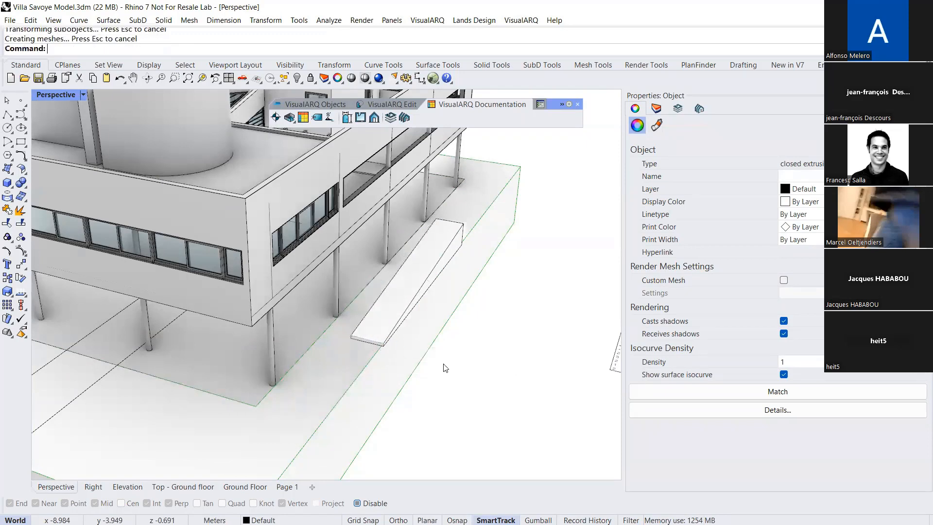
{"action": "left_click", "coordinate": [470, 377]}
{"action": "scroll", "coordinate": [432, 295], "scroll_direction": "up", "scroll_amount": 2}
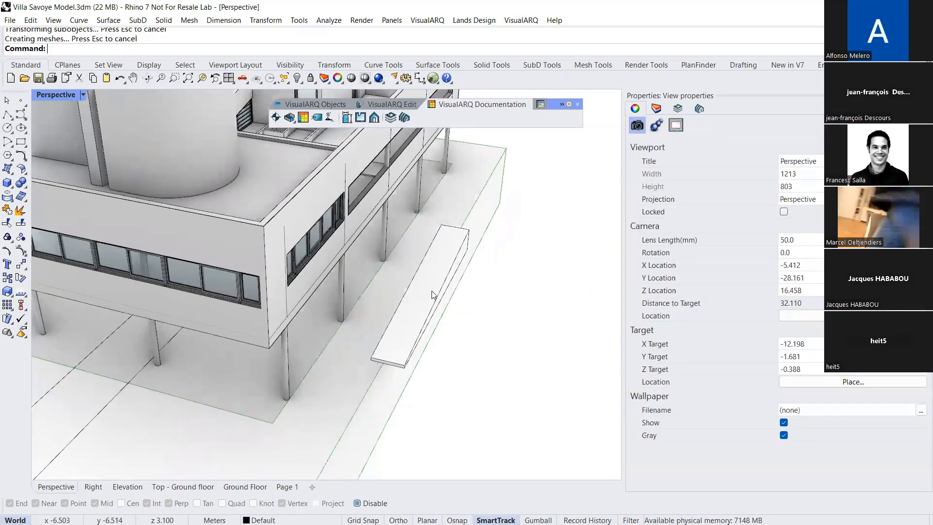
Move the ramp solid closer to the villa's row of columns
{"action": "left_click", "coordinate": [432, 295]}
{"action": "scroll", "coordinate": [444, 338], "scroll_direction": "down", "scroll_amount": 2}
{"action": "left_click_drag", "start_coordinate": [440, 322], "coordinate": [415, 310]}
{"action": "mouse_move", "coordinate": [433, 318]}
{"action": "right_mouse_down"}
{"action": "mouse_move", "coordinate": [438, 293]}
{"action": "mouse_move", "coordinate": [443, 327]}
{"action": "right_mouse_up"}
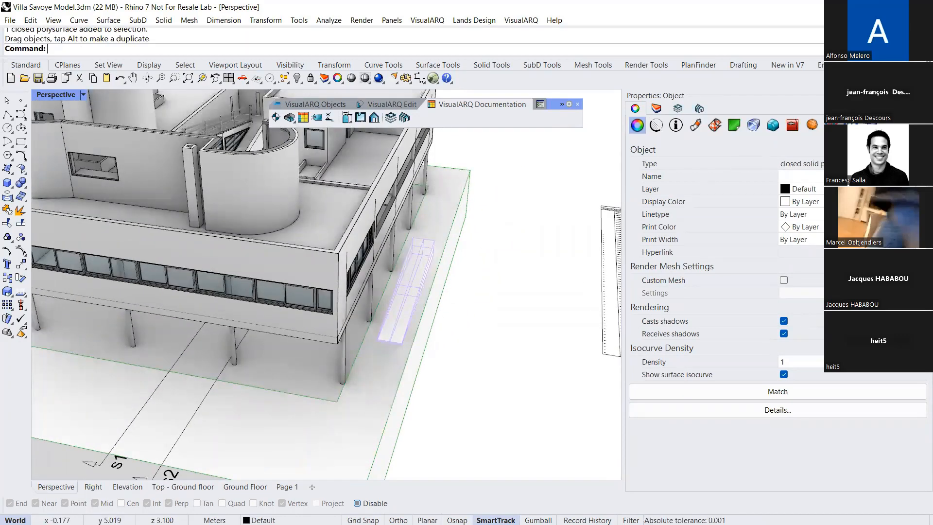
Set the IFC type of the ramp solid to IfcRamp
{"action": "left_click", "coordinate": [831, 125]}
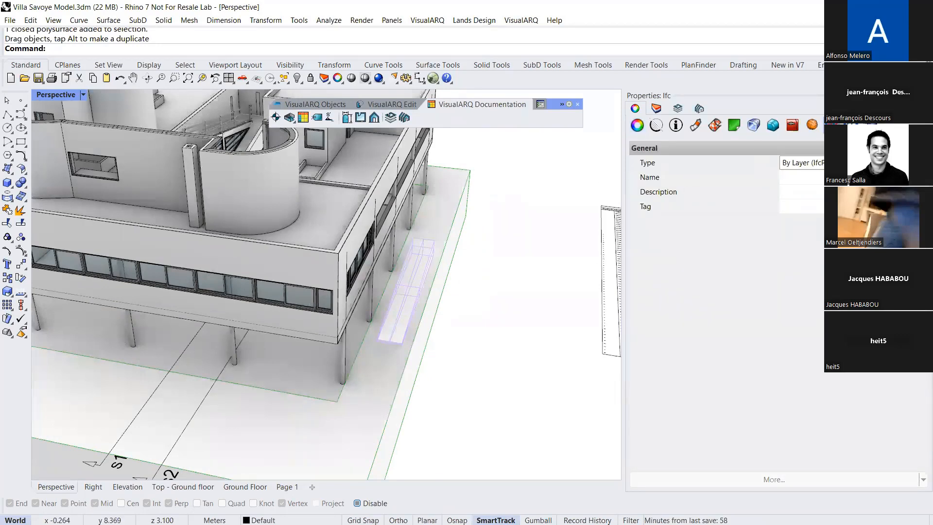
{"action": "left_click", "coordinate": [851, 162]}
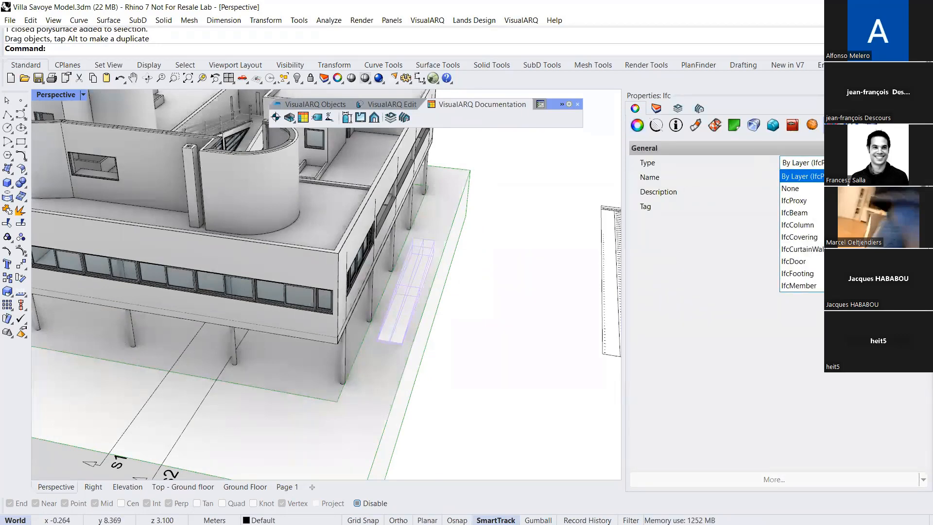
{"action": "scroll", "coordinate": [802, 231], "scroll_direction": "down", "scroll_amount": 4}
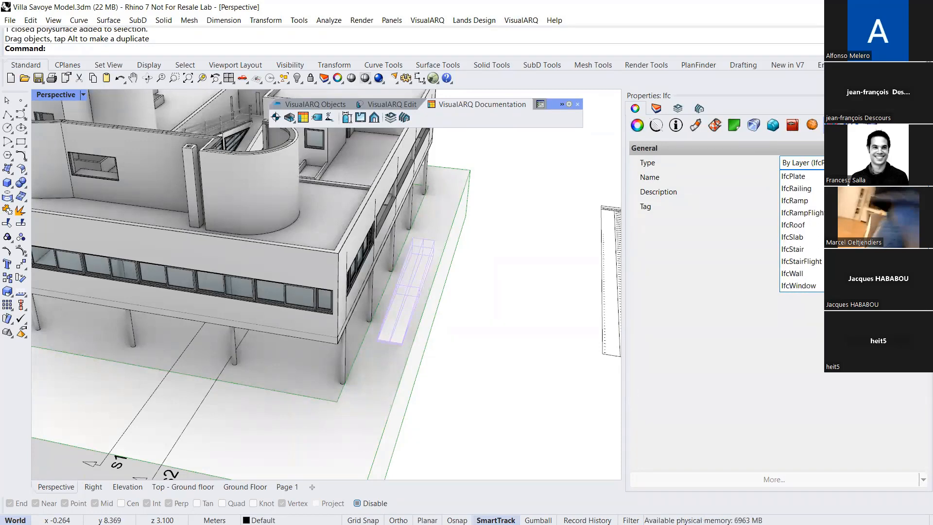
{"action": "left_click", "coordinate": [814, 203]}
{"action": "left_click", "coordinate": [538, 298]}
{"action": "right_click_drag", "start_coordinate": [537, 297], "coordinate": [364, 275]}
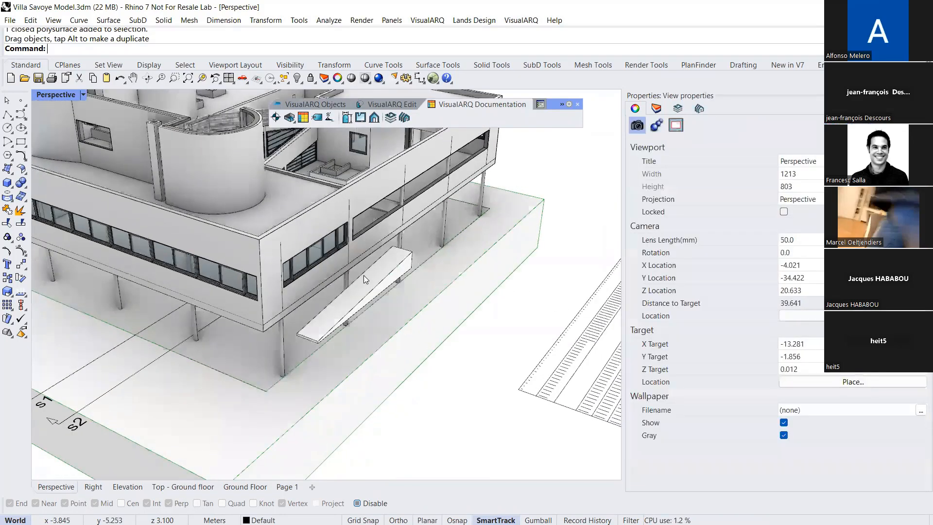
Set the Phase of Construction parameter of the ramp solid to "new"
{"action": "left_click", "coordinate": [364, 275]}
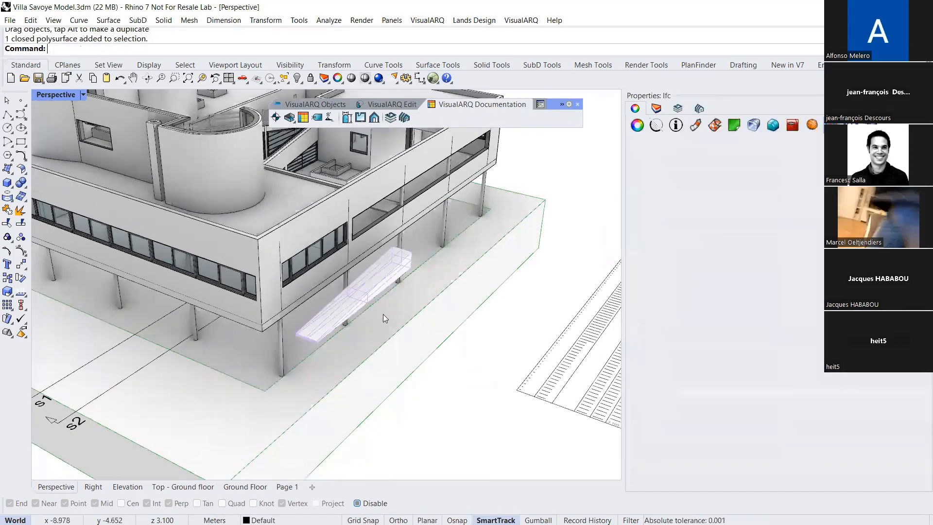
{"action": "left_click", "coordinate": [675, 125]}
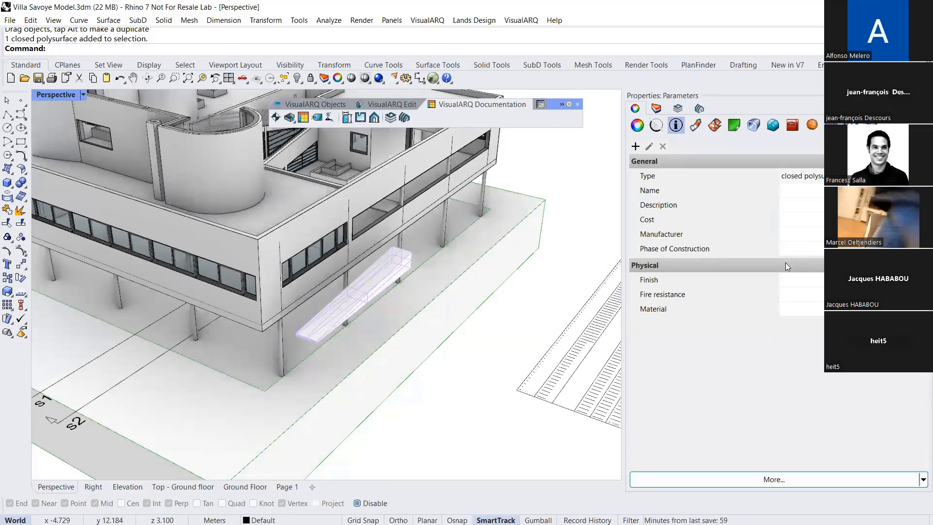
{"action": "left_click", "coordinate": [786, 248]}
{"action": "type", "text": "new"}
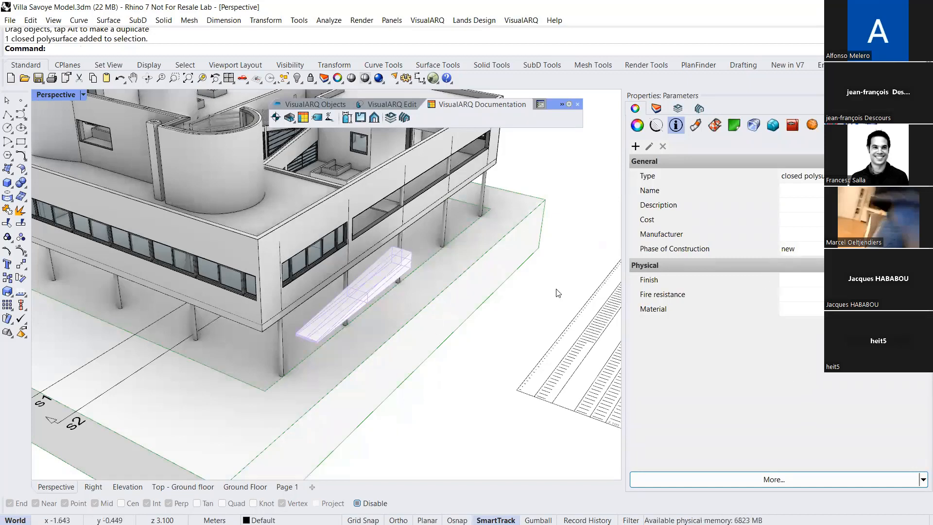
{"action": "left_click", "coordinate": [462, 377]}
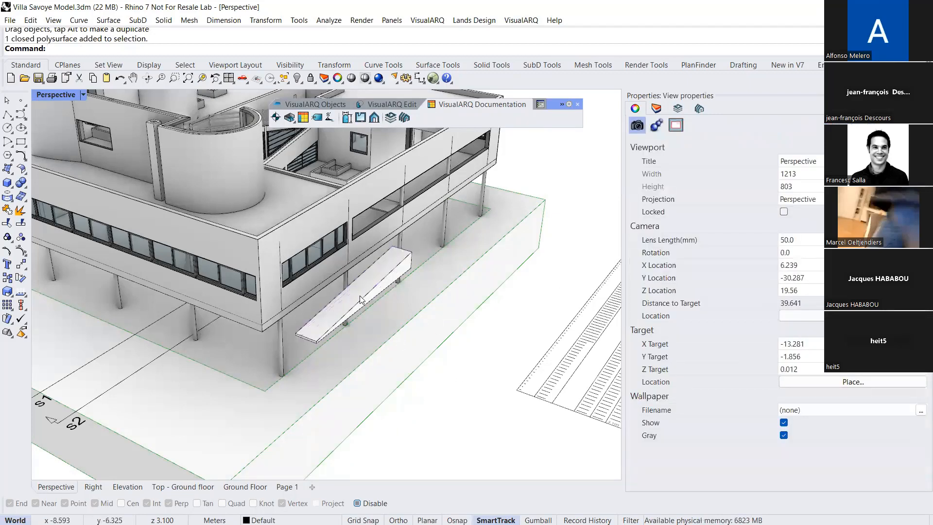
Examine the IFC export options, including the layers' IFC entity types and the choices available for Columns, and close without changes
{"action": "scroll", "coordinate": [285, 314], "scroll_direction": "down", "scroll_amount": 5}
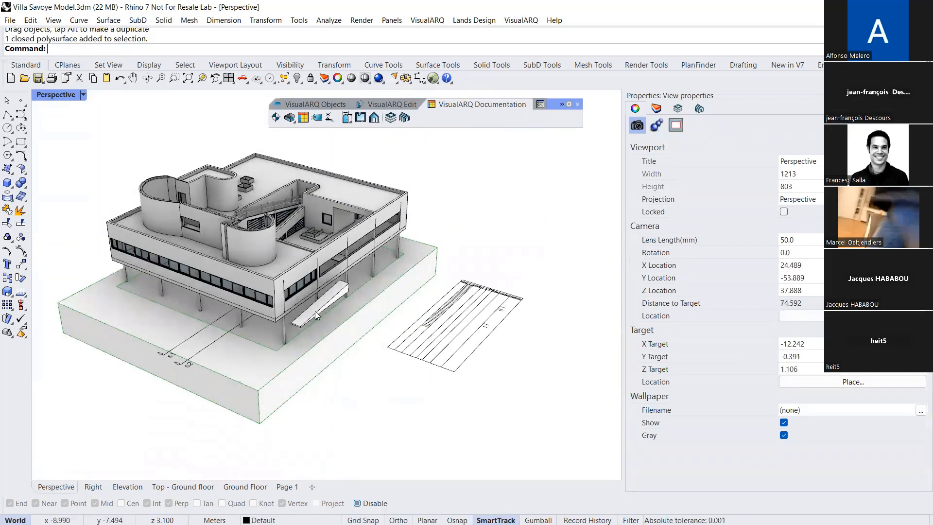
{"action": "scroll", "coordinate": [331, 271], "scroll_direction": "up", "scroll_amount": 3}
{"action": "right_click_drag", "start_coordinate": [346, 272], "coordinate": [383, 261]}
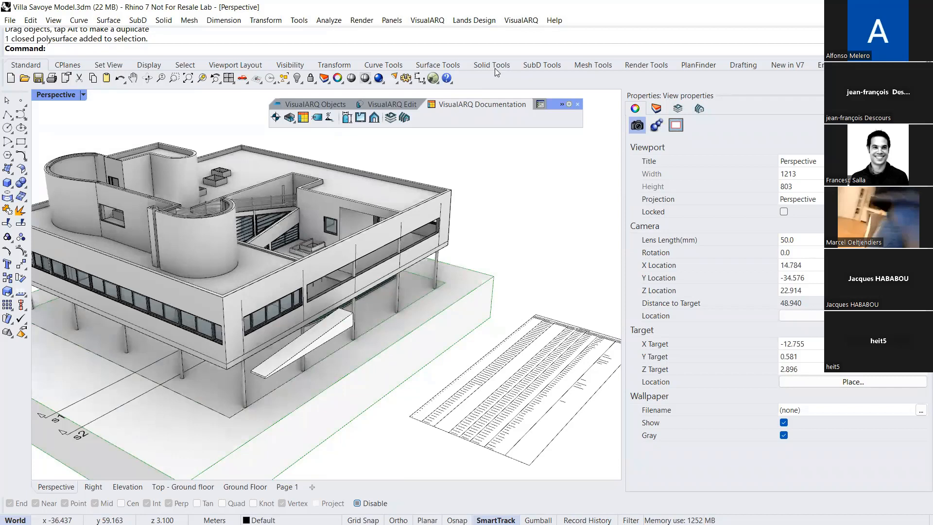
{"action": "left_click", "coordinate": [517, 21]}
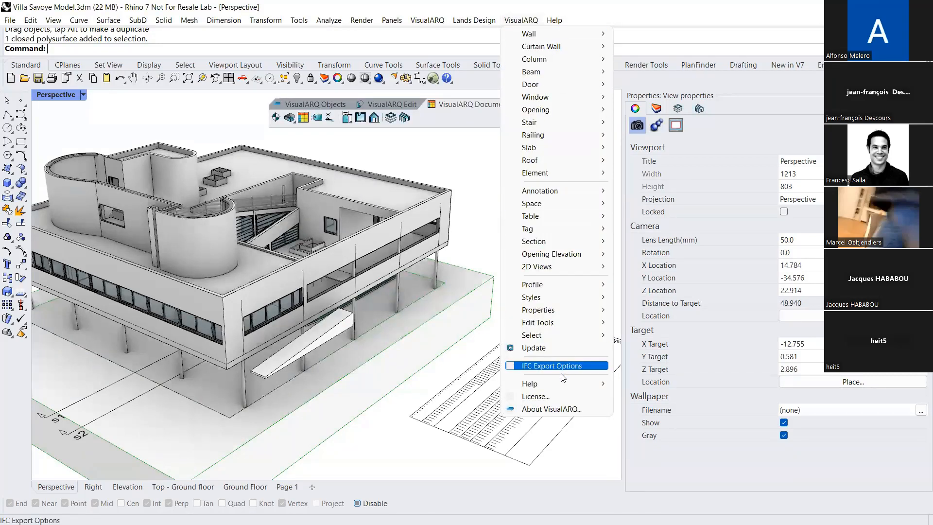
{"action": "left_click", "coordinate": [548, 368]}
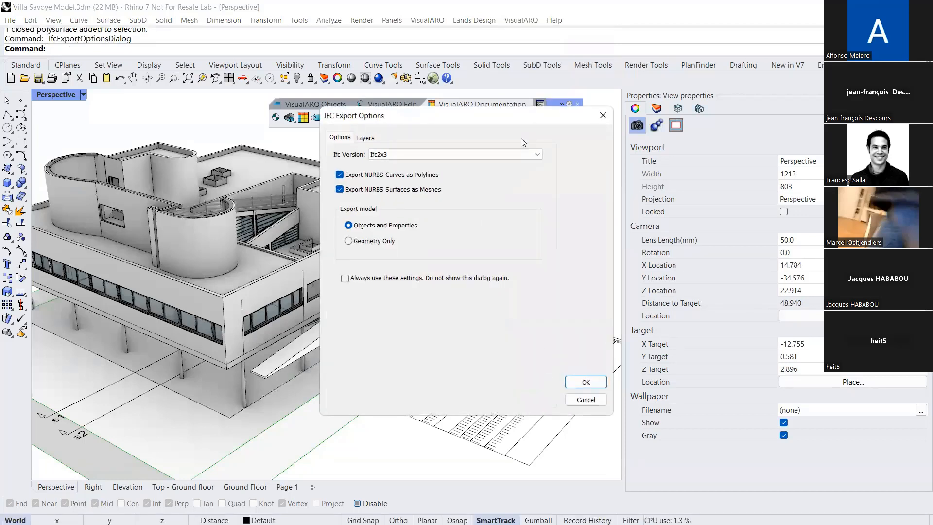
{"action": "left_click", "coordinate": [365, 137]}
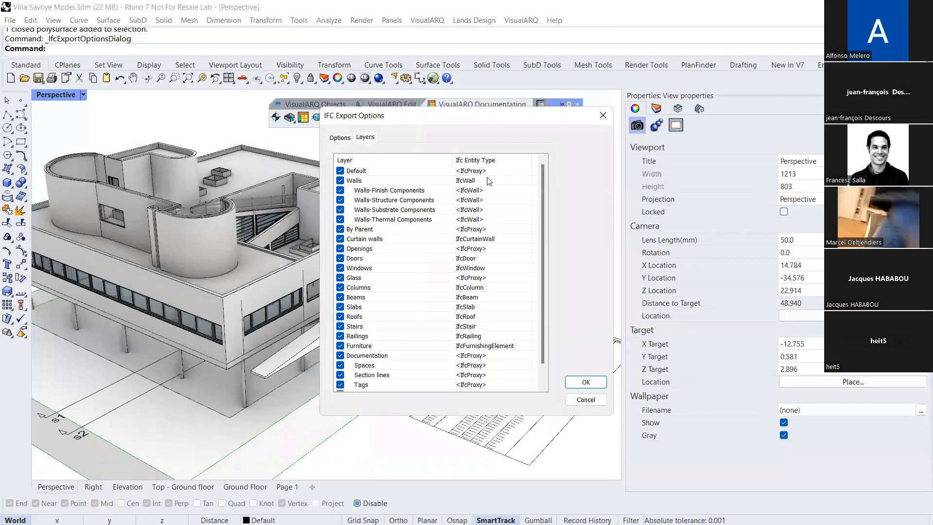
{"action": "left_click", "coordinate": [484, 288]}
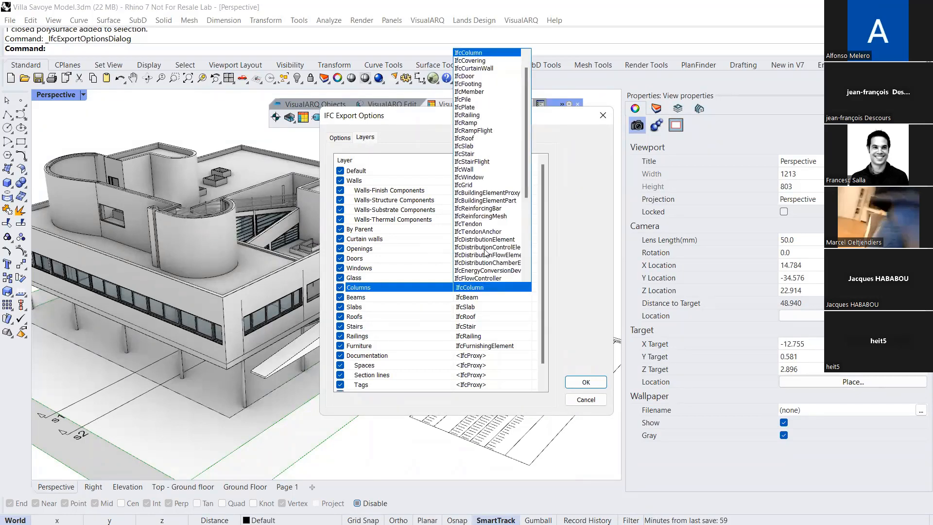
{"action": "left_click", "coordinate": [434, 291]}
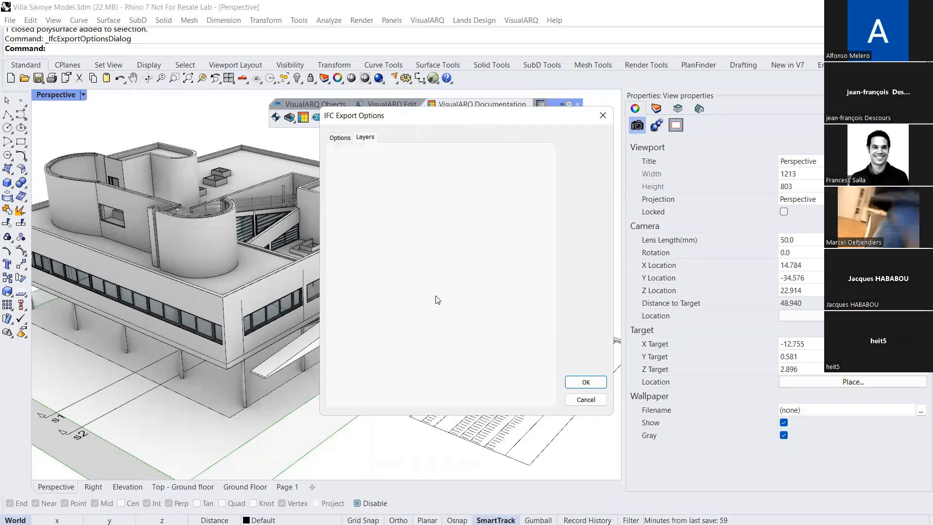
{"action": "left_click", "coordinate": [585, 400]}
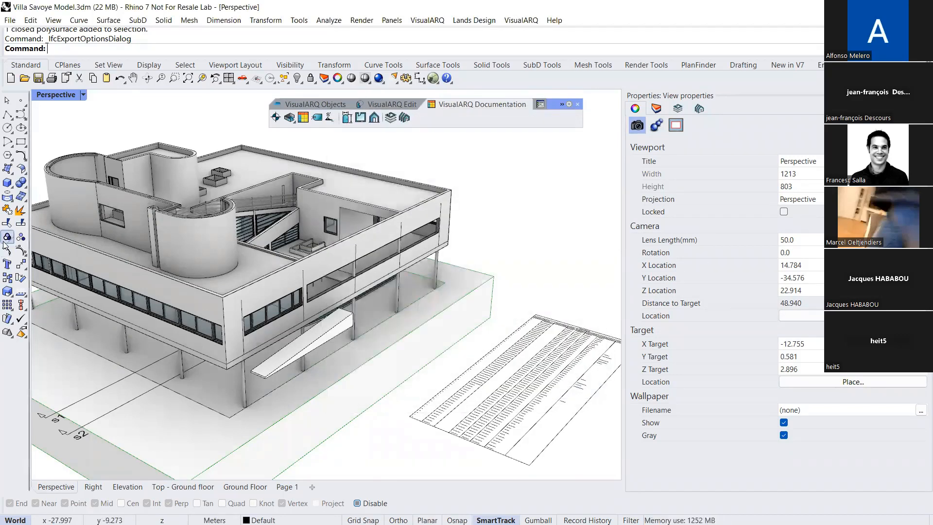
Draw a solid box beyond the villa's far corner and check its IFC type setting
{"action": "left_click", "coordinate": [7, 182]}
{"action": "left_click", "coordinate": [504, 257]}
{"action": "left_click", "coordinate": [508, 293]}
{"action": "left_click", "coordinate": [504, 266]}
{"action": "left_click", "coordinate": [490, 274]}
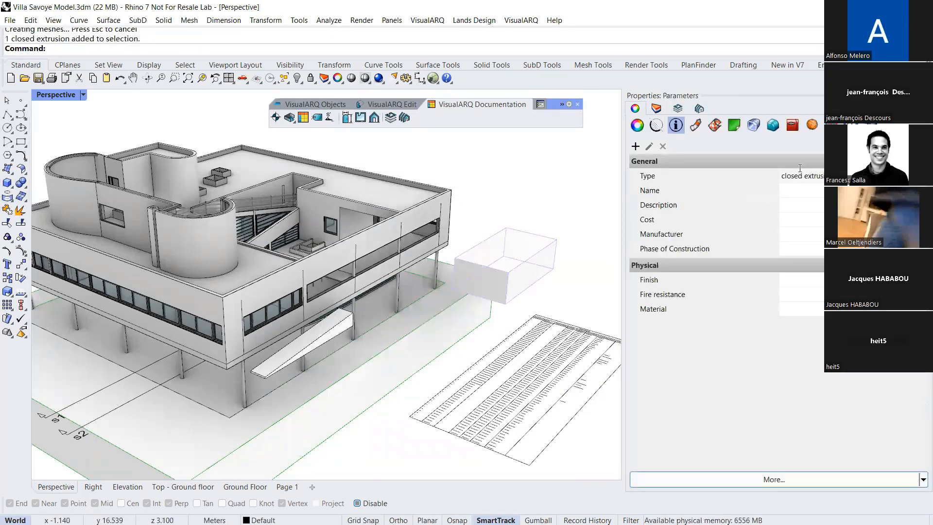
{"action": "left_click", "coordinate": [831, 126]}
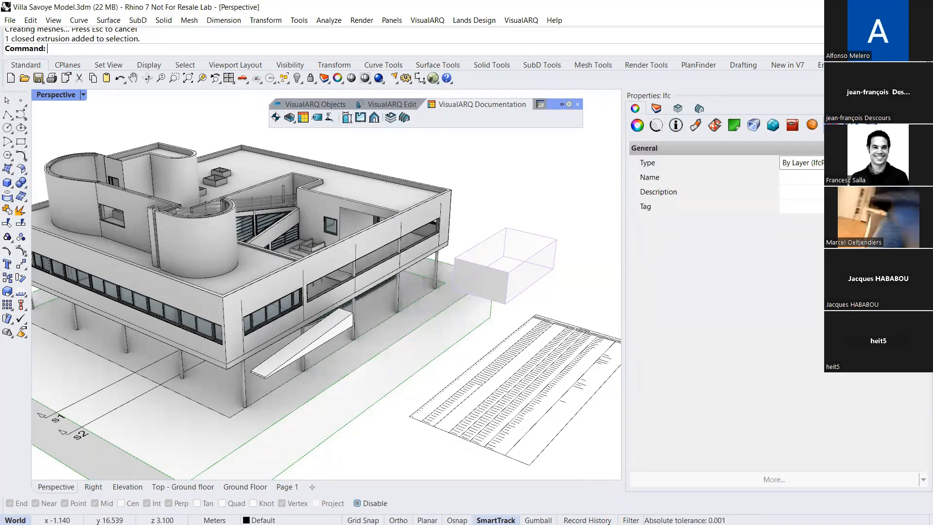
Delete the box beyond the villa's far corner
{"action": "right_click_drag", "start_coordinate": [474, 271], "coordinate": [490, 271]}
{"action": "left_click", "coordinate": [487, 211]}
{"action": "left_click", "coordinate": [505, 263]}
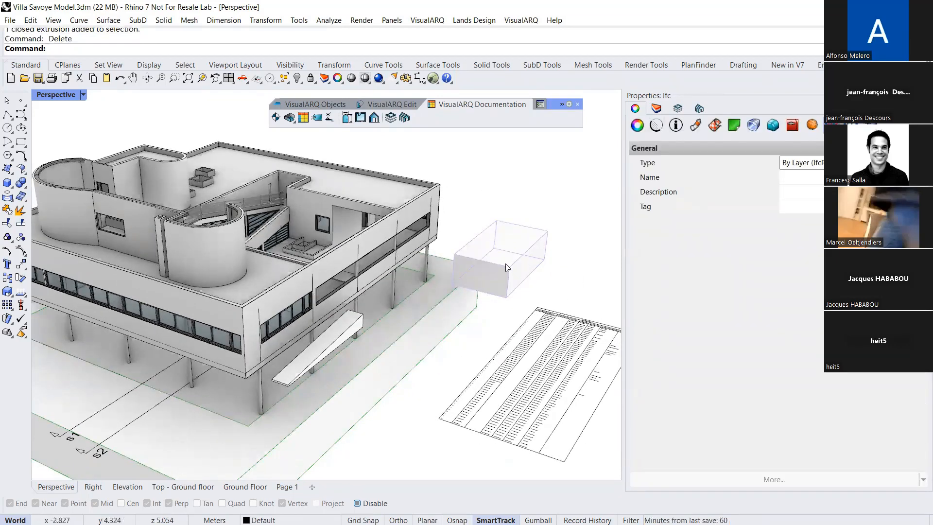
{"action": "key", "text": "Delete"}
Examine the file formats available for saving the model, including the IFC ones, and cancel without saving
{"action": "key", "text": "Home"}
{"action": "scroll", "coordinate": [226, 308], "scroll_direction": "up", "scroll_amount": 3}
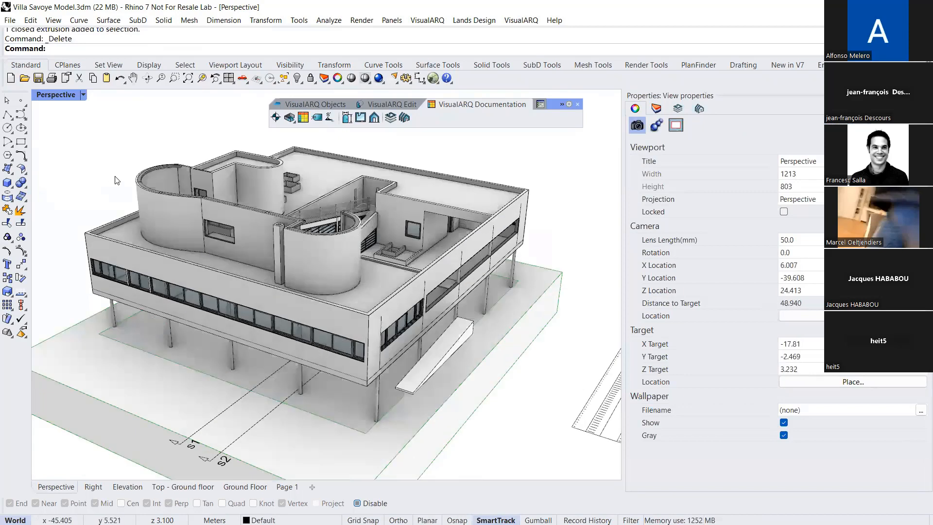
{"action": "left_click", "coordinate": [11, 21]}
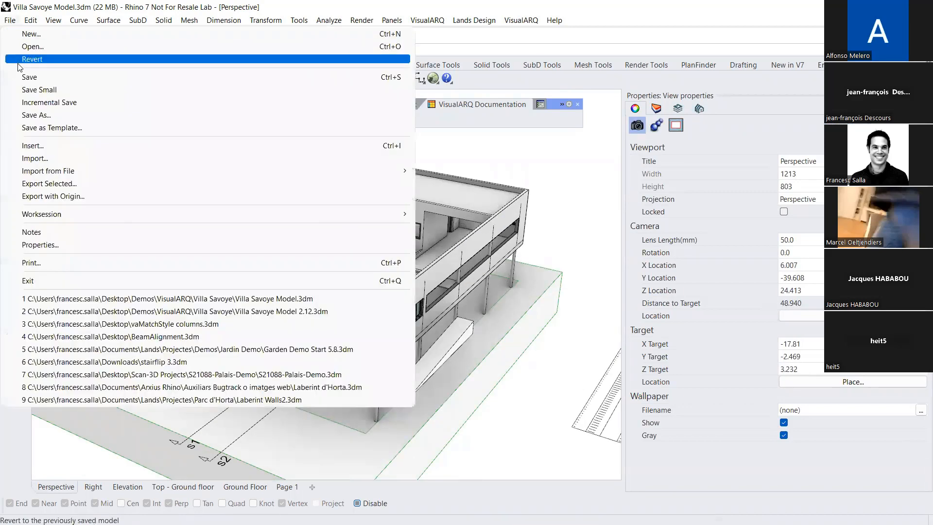
{"action": "left_click", "coordinate": [38, 115]}
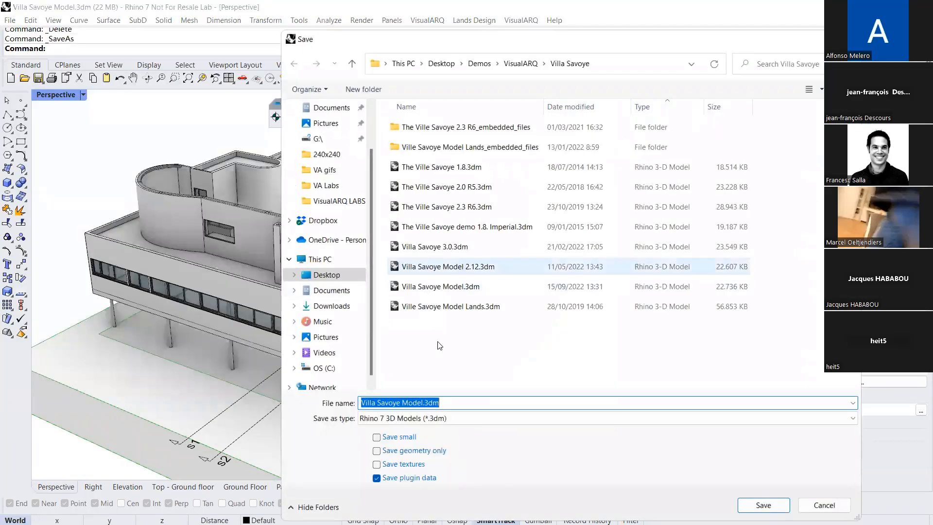
{"action": "left_click", "coordinate": [455, 418]}
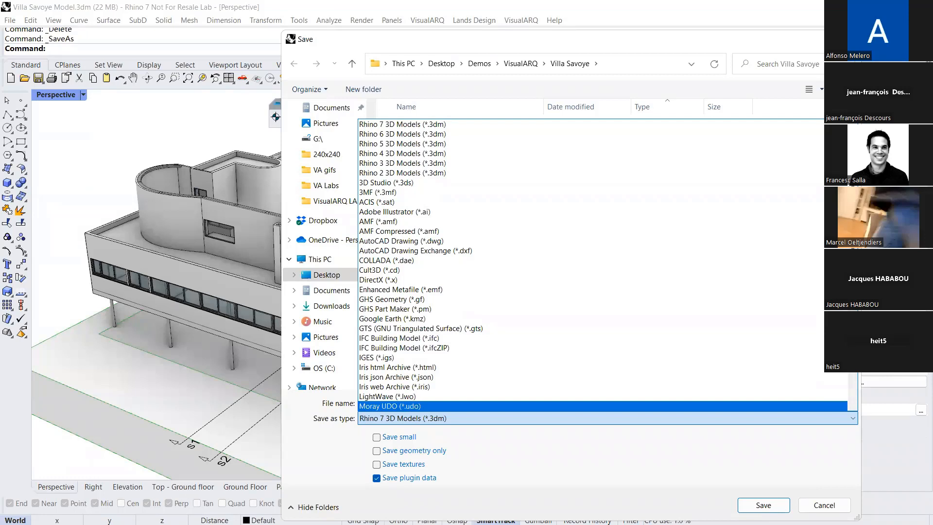
{"action": "left_click", "coordinate": [825, 505]}
{"action": "left_click", "coordinate": [825, 506]}
Open Grasshopper and create a new empty document
{"action": "right_click_drag", "start_coordinate": [525, 435], "coordinate": [375, 346], "text": "shift"}
{"action": "scroll", "coordinate": [374, 344], "scroll_direction": "down", "scroll_amount": 6}
{"action": "right_click_drag", "start_coordinate": [356, 309], "coordinate": [357, 321]}
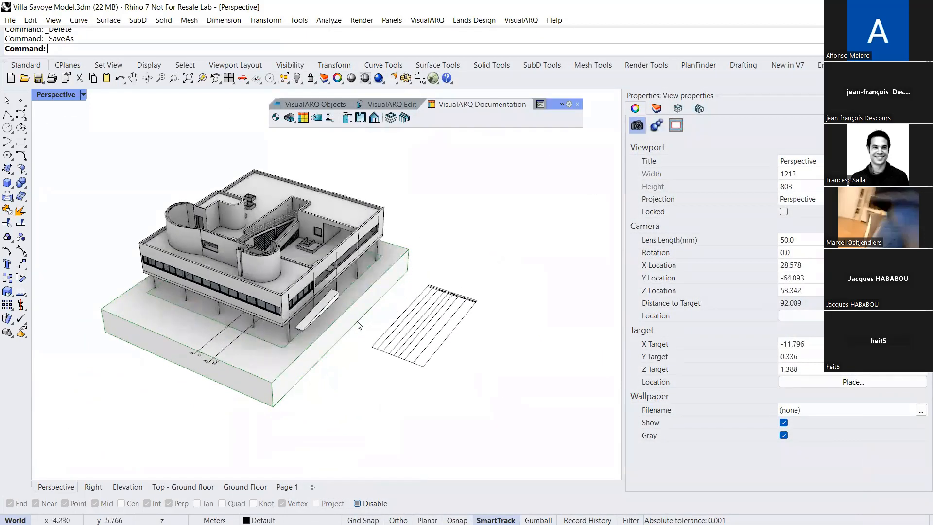
{"action": "type", "text": "Grasshopper"}
{"action": "key", "text": "Return"}
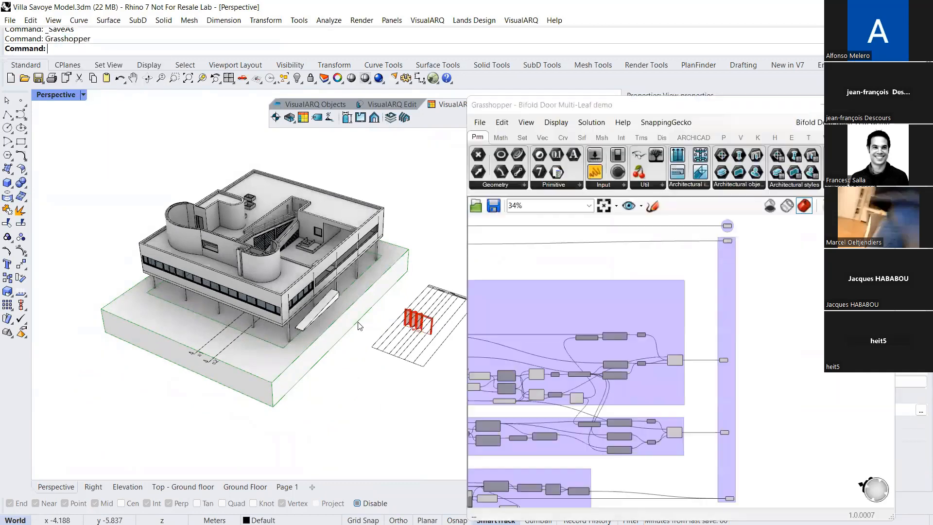
{"action": "left_click", "coordinate": [480, 122]}
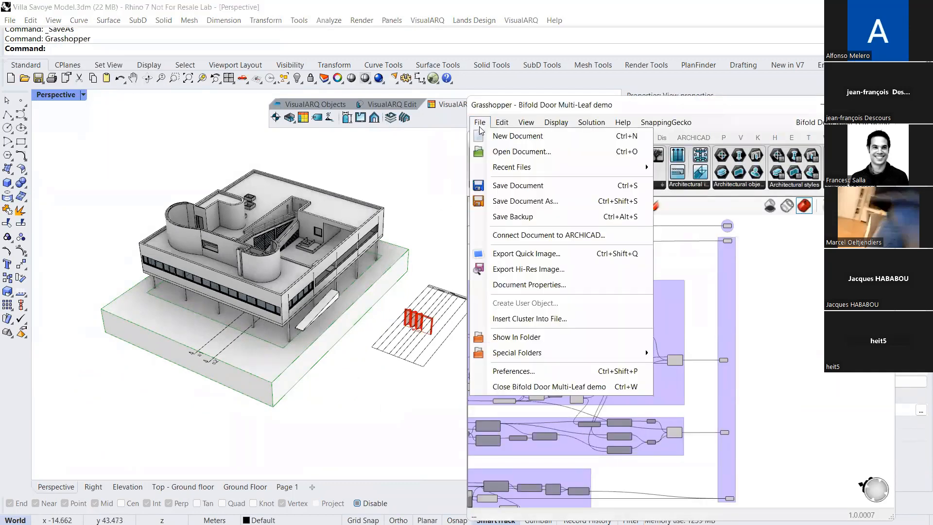
{"action": "left_click", "coordinate": [492, 137]}
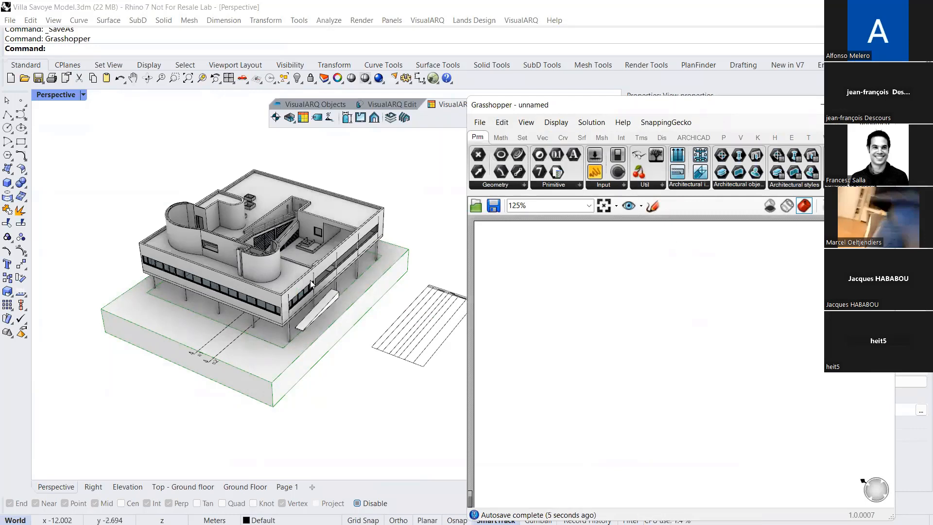
Place a VisualARQ Wall component on the empty Grasshopper canvas
{"action": "right_click_drag", "start_coordinate": [354, 324], "coordinate": [295, 262], "text": "shift"}
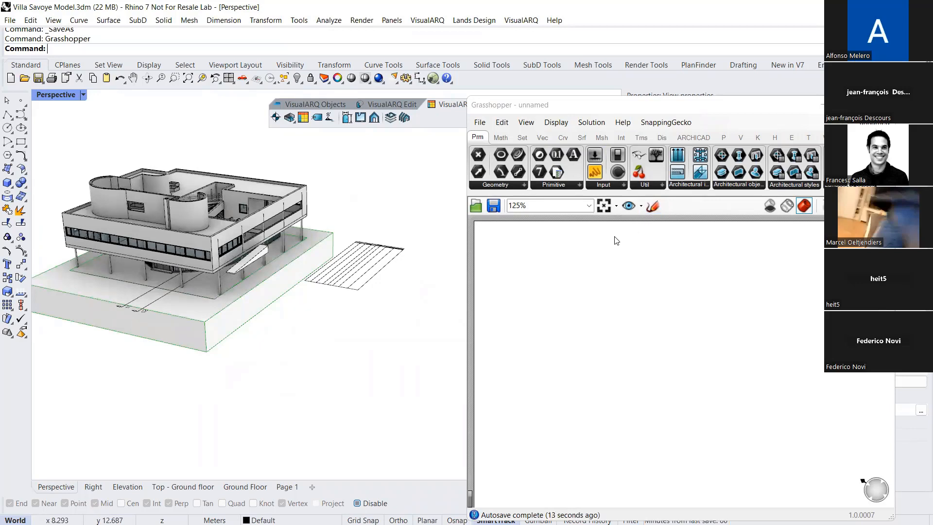
{"action": "left_click", "coordinate": [741, 139]}
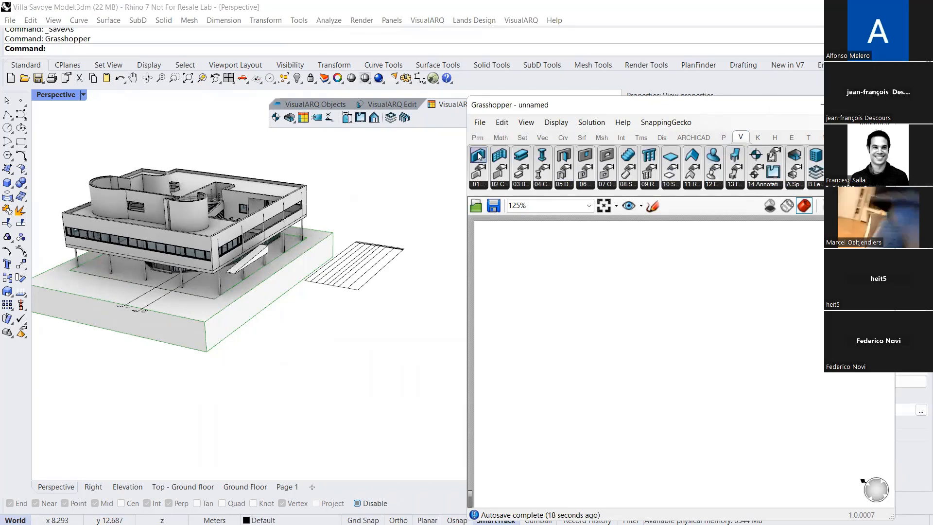
{"action": "left_click_drag", "start_coordinate": [479, 167], "coordinate": [637, 316]}
{"action": "right_click_drag", "start_coordinate": [375, 234], "coordinate": [141, 176]}
{"action": "left_click", "coordinate": [20, 155]}
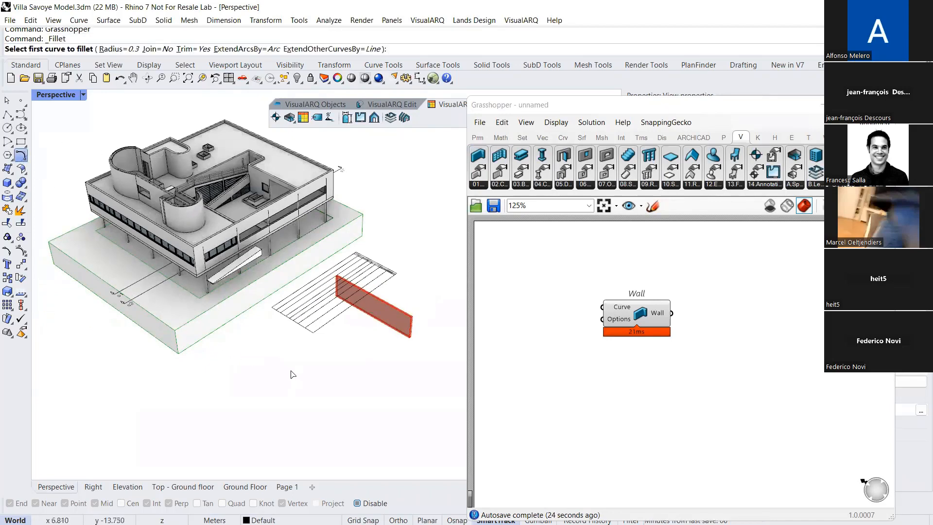
{"action": "key", "text": "Escape"}
Make Ground floor the active level in Rhino and delete the table beside the villa, leaving Grasshopper open again
{"action": "left_click", "coordinate": [822, 105]}
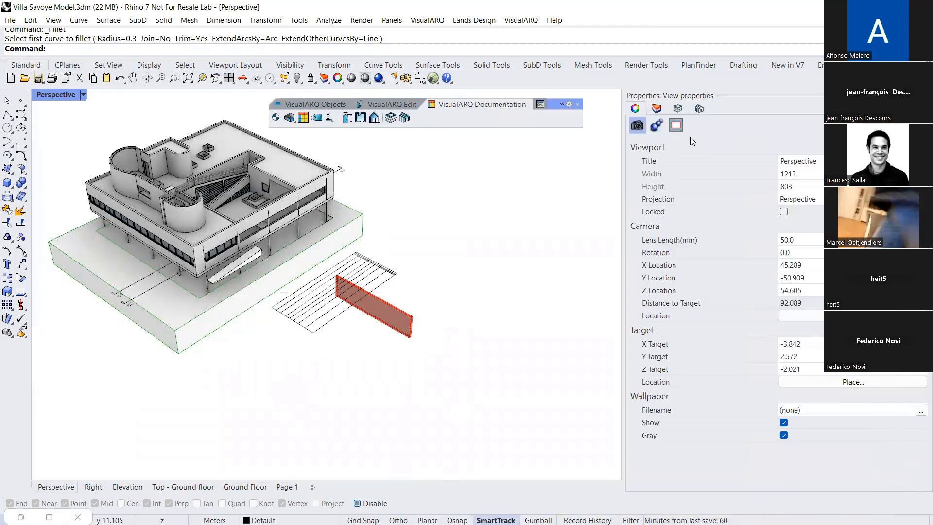
{"action": "left_click", "coordinate": [678, 109]}
{"action": "left_click", "coordinate": [728, 188]}
{"action": "right_click_drag", "start_coordinate": [339, 322], "coordinate": [338, 286]}
{"action": "left_click", "coordinate": [338, 287]}
{"action": "key", "text": "Delete"}
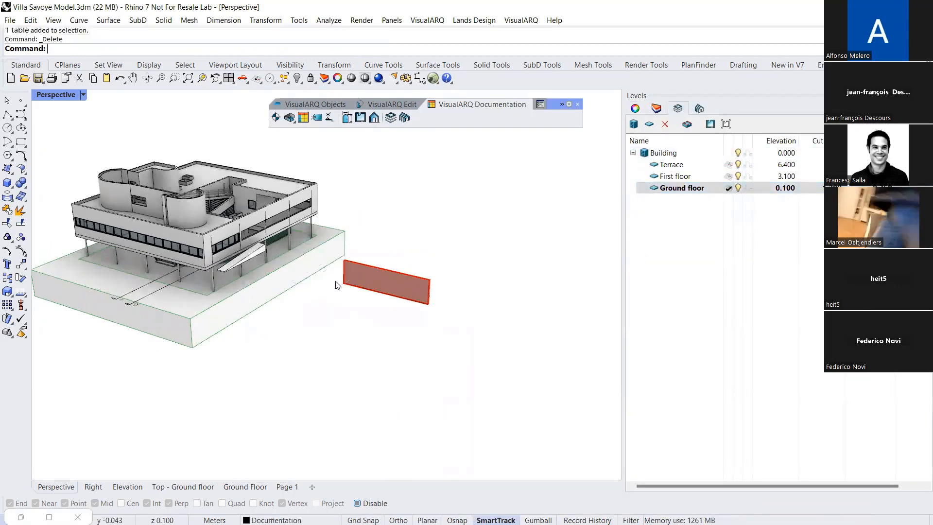
{"action": "left_click", "coordinate": [21, 515]}
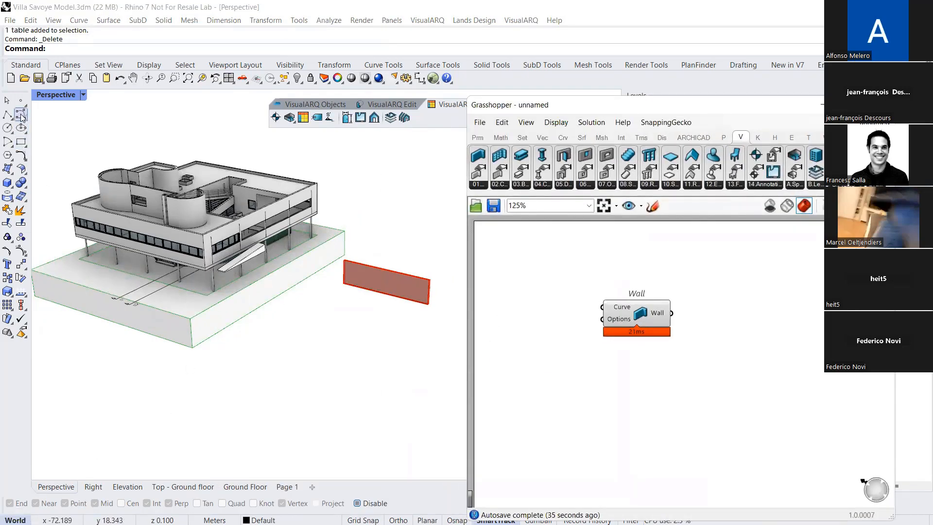
Draw an open, bowed control-point curve through three points on the ground in front of the villa
{"action": "left_click", "coordinate": [20, 115]}
{"action": "left_click", "coordinate": [284, 323]}
{"action": "left_click", "coordinate": [332, 368]}
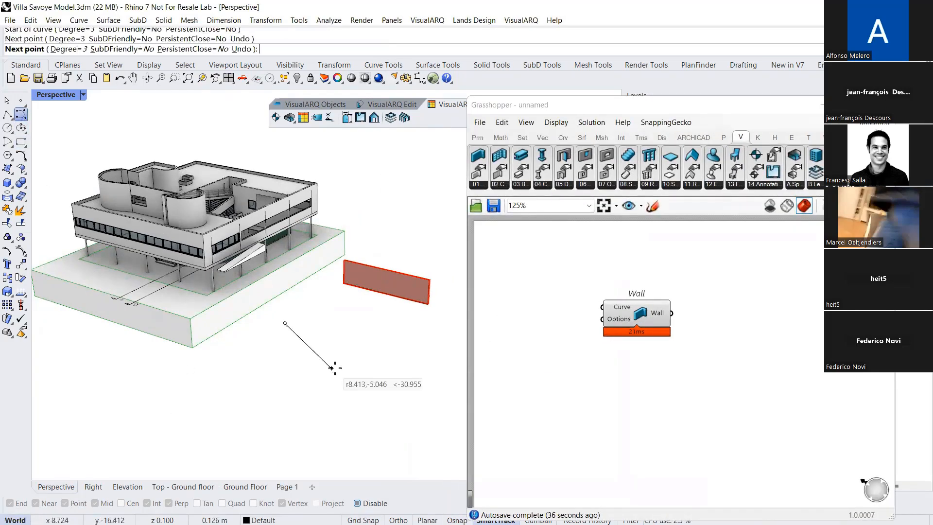
{"action": "left_click", "coordinate": [409, 340]}
{"action": "key", "text": "Return"}
Add a Curve parameter to the Grasshopper canvas and reference the curve drawn in front of the villa
{"action": "double_click", "coordinate": [512, 330]}
{"action": "type", "text": "crv"}
{"action": "left_click", "coordinate": [499, 302]}
{"action": "right_click", "coordinate": [510, 332]}
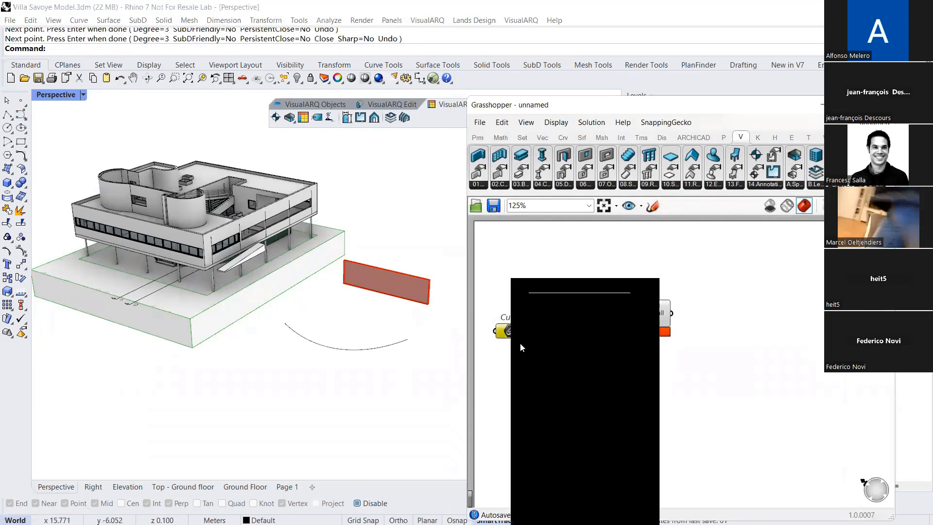
{"action": "left_click", "coordinate": [549, 430]}
{"action": "left_click", "coordinate": [404, 341]}
Connect the Curve parameter to the Wall component's Curve input and arrange the two components side by side
{"action": "scroll", "coordinate": [533, 346], "scroll_direction": "up", "scroll_amount": 3}
{"action": "left_click_drag", "start_coordinate": [497, 329], "coordinate": [591, 297]}
{"action": "right_click_drag", "start_coordinate": [596, 352], "coordinate": [685, 337]}
{"action": "left_click_drag", "start_coordinate": [724, 286], "coordinate": [724, 319]}
{"action": "right_click_drag", "start_coordinate": [340, 331], "coordinate": [255, 337]}
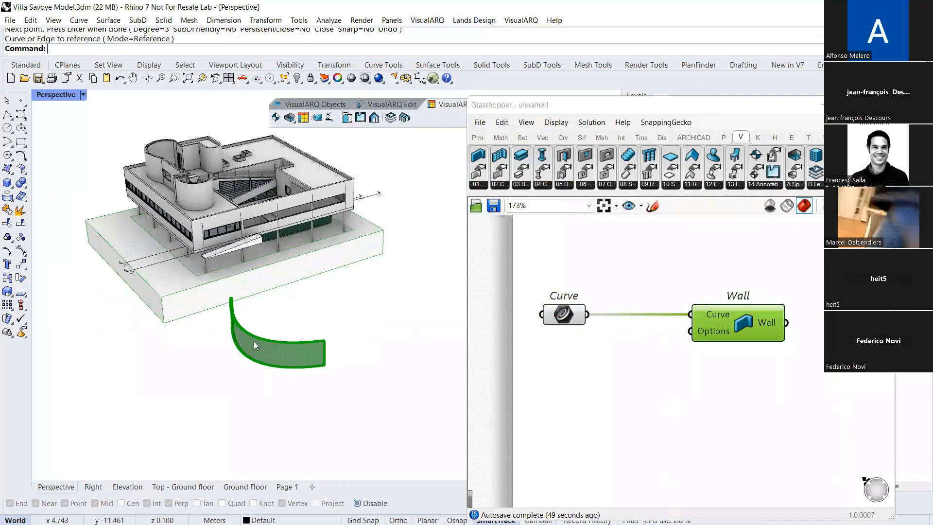
{"action": "left_click", "coordinate": [669, 371]}
{"action": "right_click_drag", "start_coordinate": [676, 367], "coordinate": [635, 322]}
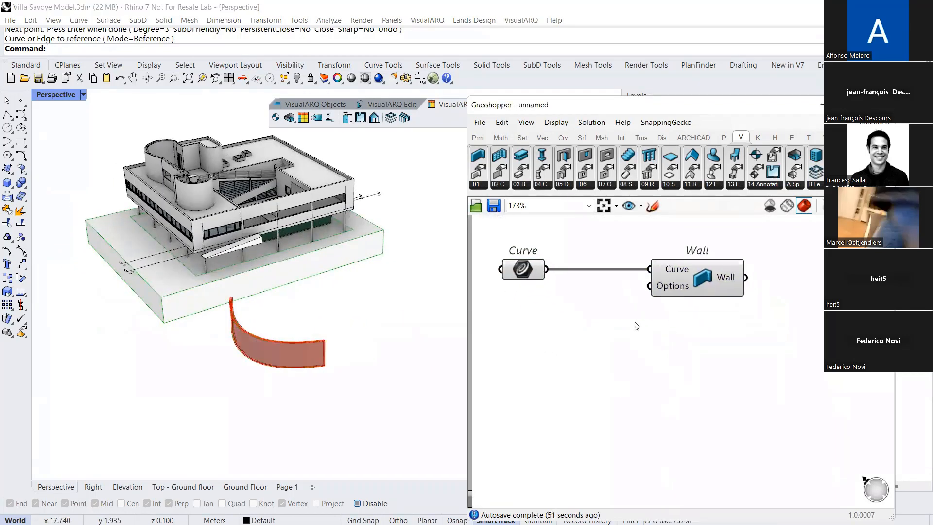
{"action": "scroll", "coordinate": [306, 338], "scroll_direction": "up", "scroll_amount": 3}
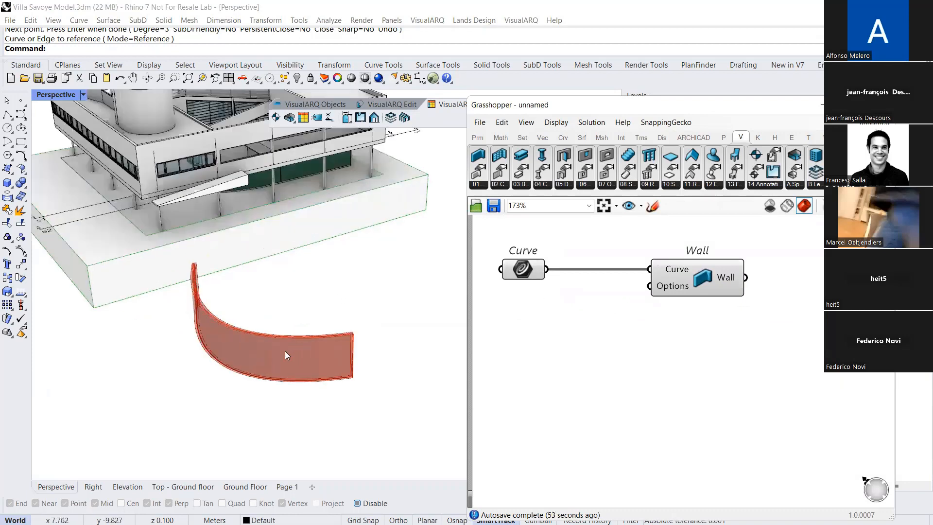
Add a Wall Options component below the Curve parameter and connect it to the Wall's Options input
{"action": "right_click_drag", "start_coordinate": [669, 283], "coordinate": [688, 300]}
{"action": "left_click", "coordinate": [479, 185]}
{"action": "left_click", "coordinate": [511, 223]}
{"action": "left_click", "coordinate": [596, 399]}
{"action": "left_click_drag", "start_coordinate": [640, 389], "coordinate": [669, 303]}
{"action": "right_click_drag", "start_coordinate": [581, 332], "coordinate": [626, 317]}
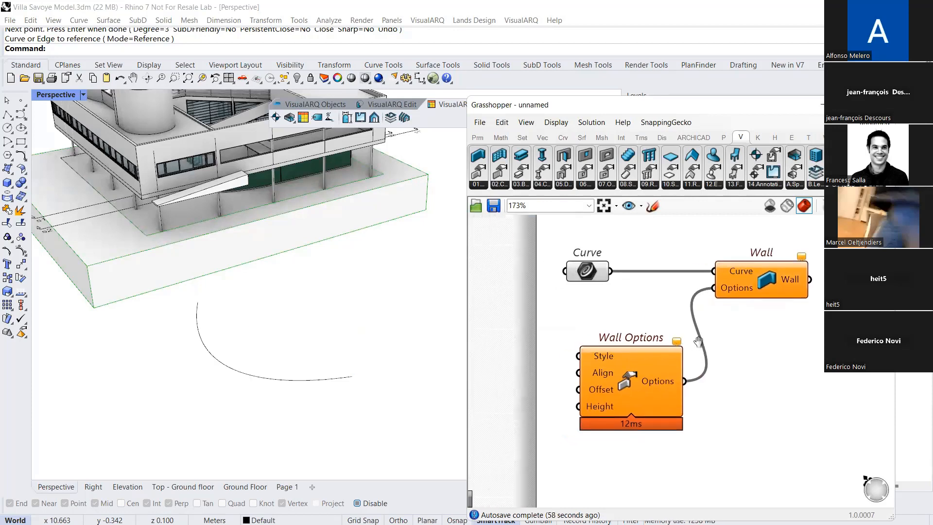
Set the Wall Options style to Generic 100mm
{"action": "right_click", "coordinate": [593, 356]}
{"action": "left_click", "coordinate": [634, 436]}
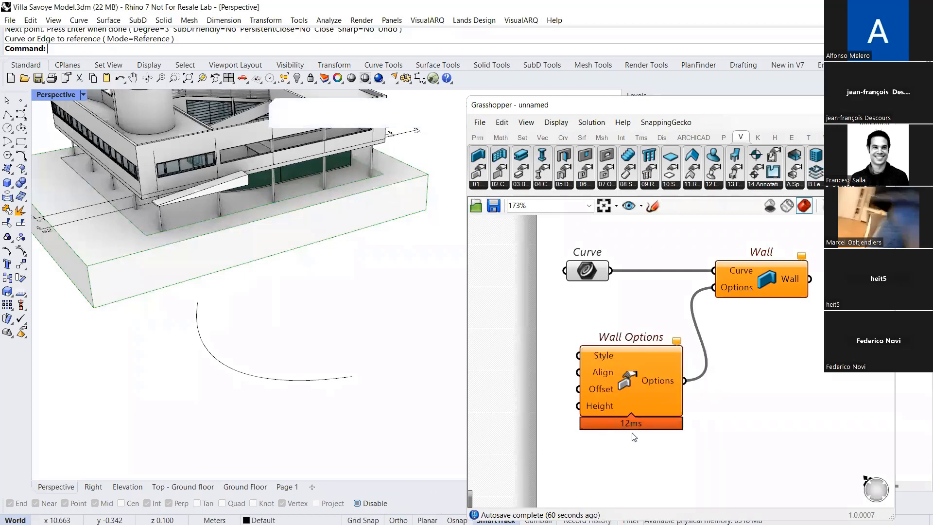
{"action": "left_click", "coordinate": [428, 177]}
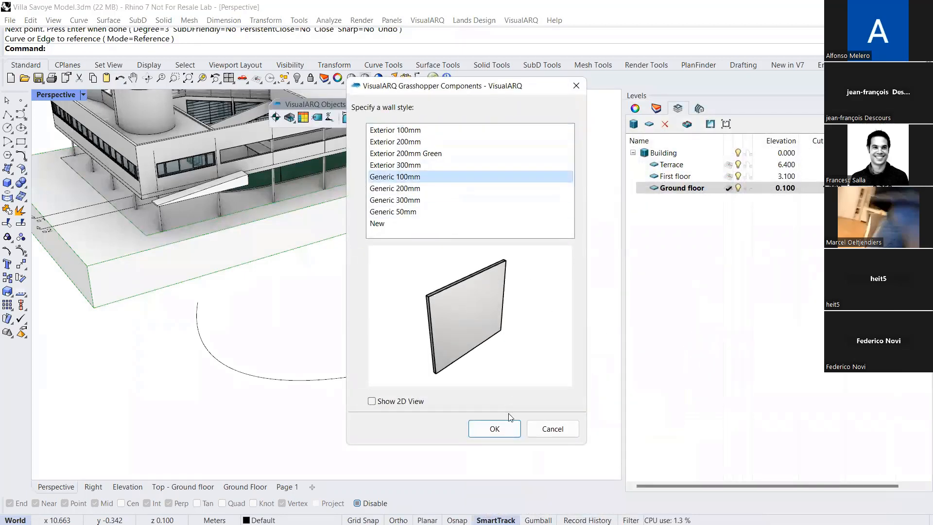
{"action": "left_click", "coordinate": [508, 428]}
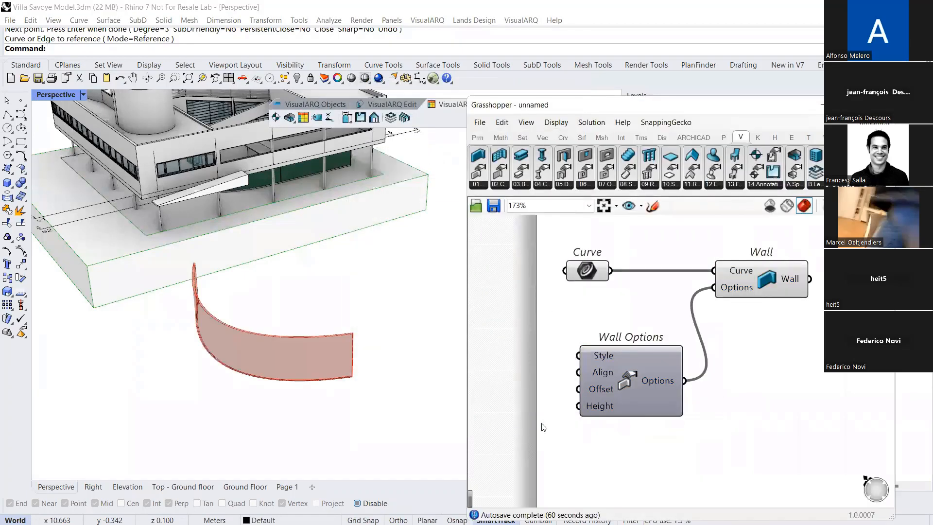
Add a number slider created with 0.1, connect it to the Wall Options Height input and raise the wall's height with it
{"action": "double_click", "coordinate": [508, 359]}
{"action": "type", "text": "0.1..10"}
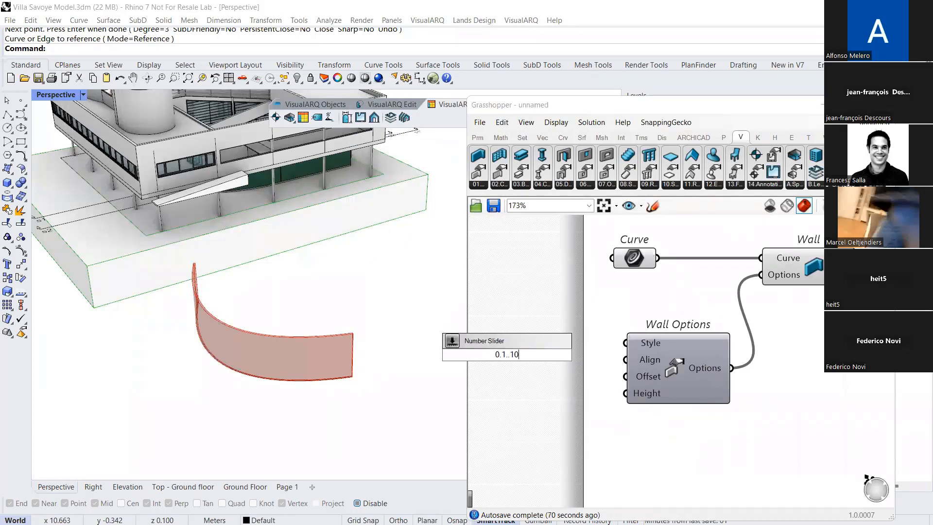
{"action": "key", "text": "Return"}
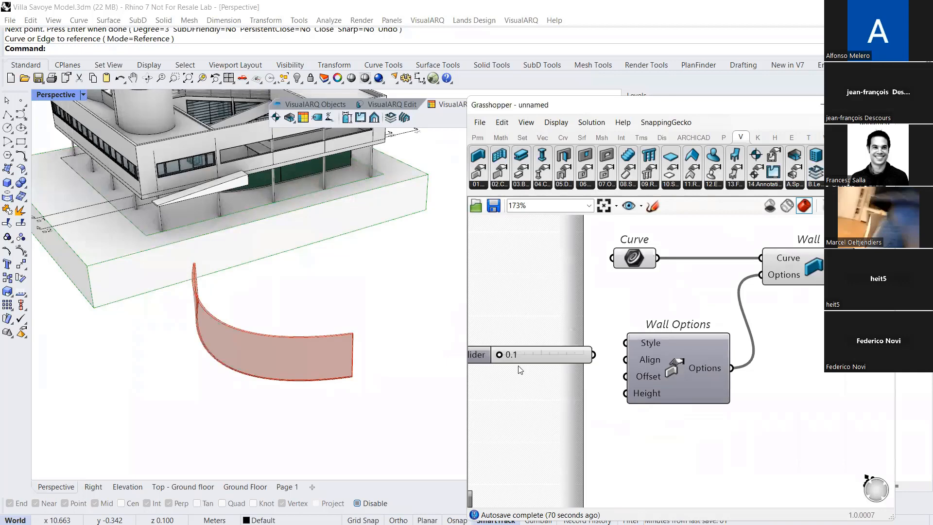
{"action": "left_click_drag", "start_coordinate": [594, 354], "coordinate": [626, 393]}
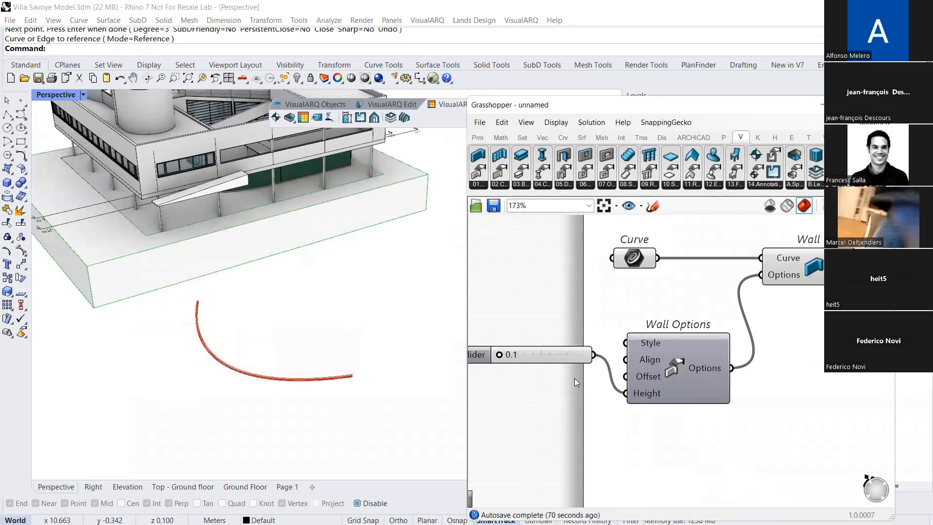
{"action": "mouse_move", "coordinate": [506, 360]}
{"action": "left_mouse_down"}
{"action": "mouse_move", "coordinate": [550, 359]}
{"action": "mouse_move", "coordinate": [520, 359]}
{"action": "left_mouse_up"}
{"action": "scroll", "coordinate": [633, 355], "scroll_direction": "down", "scroll_amount": 2}
{"action": "right_click_drag", "start_coordinate": [633, 355], "coordinate": [535, 348]}
{"action": "left_click_drag", "start_coordinate": [570, 343], "coordinate": [562, 321]}
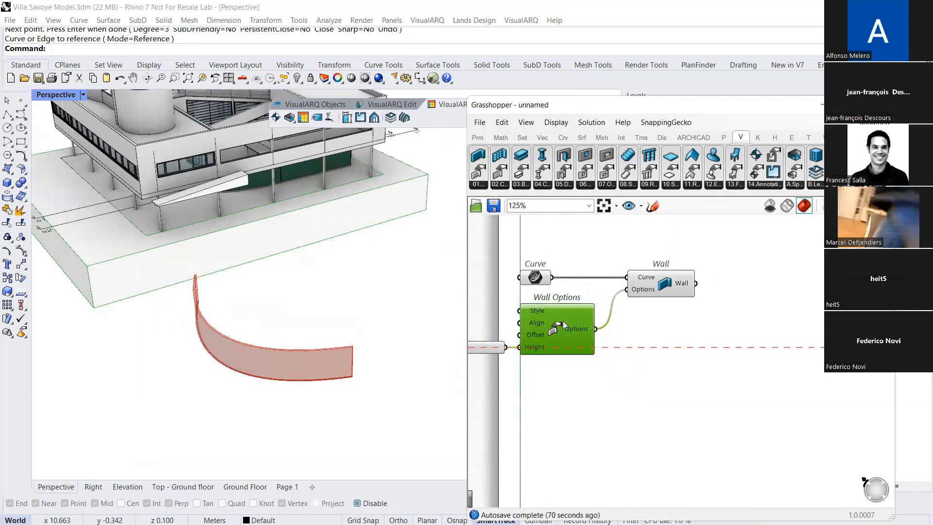
{"action": "mouse_move", "coordinate": [307, 353]}
{"action": "right_mouse_down"}
{"action": "mouse_move", "coordinate": [332, 339]}
{"action": "mouse_move", "coordinate": [305, 339]}
{"action": "right_mouse_up"}
Add a Point On Curve component beyond the Wall component's output
{"action": "right_click_drag", "start_coordinate": [809, 315], "coordinate": [695, 319]}
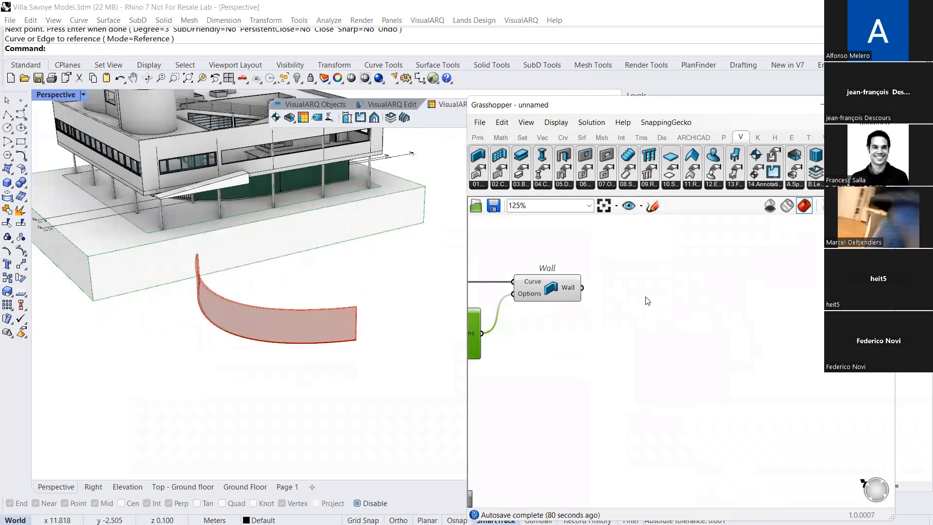
{"action": "double_click", "coordinate": [646, 297]}
{"action": "type", "text": "point on"}
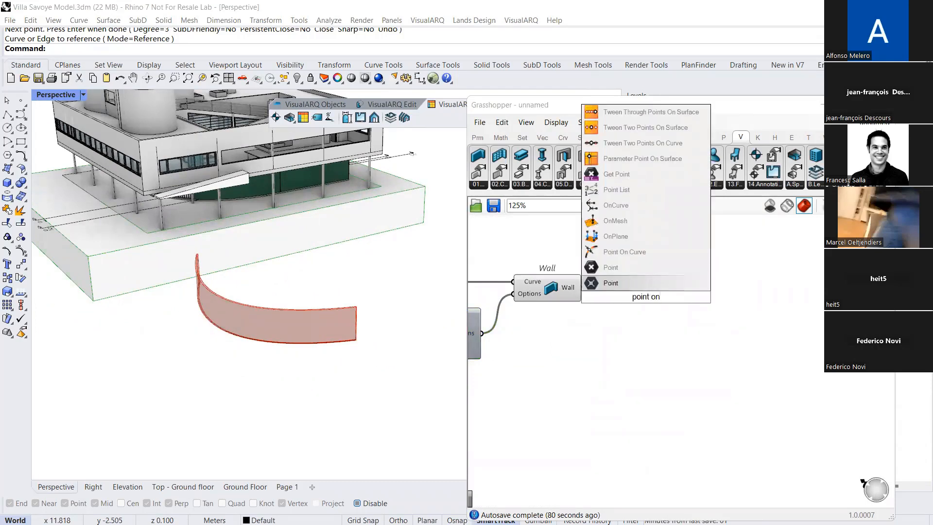
{"action": "left_click", "coordinate": [624, 251]}
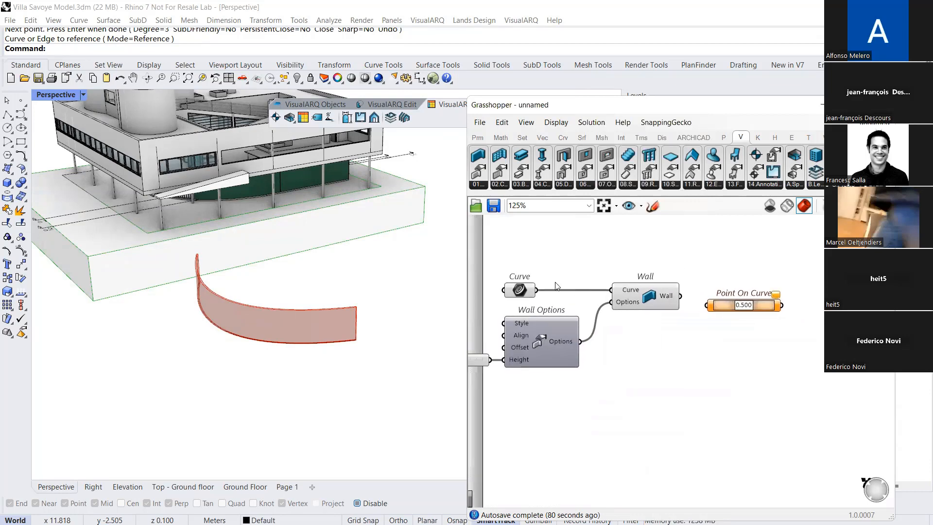
{"action": "left_click", "coordinate": [520, 292]}
{"action": "right_click_drag", "start_coordinate": [572, 285], "coordinate": [479, 286]}
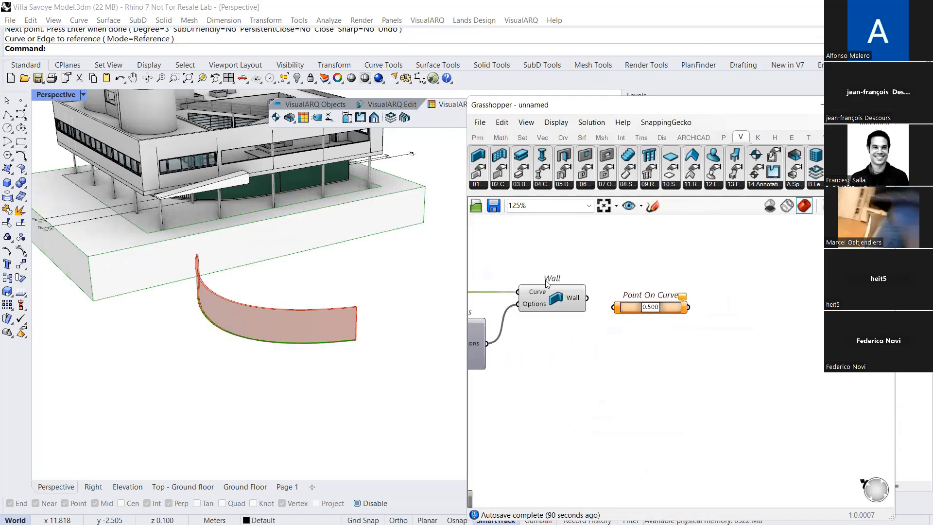
{"action": "right_click_drag", "start_coordinate": [582, 265], "coordinate": [566, 266]}
{"action": "left_click", "coordinate": [566, 266]}
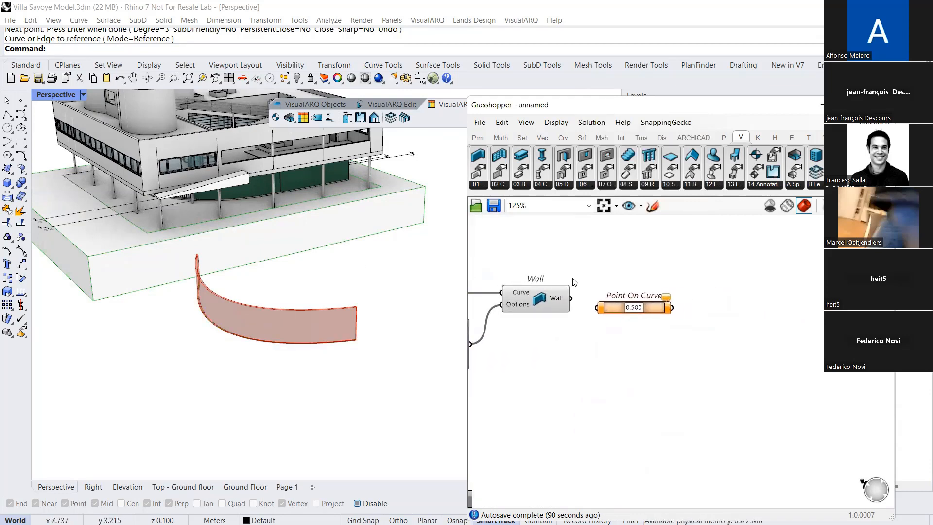
Add a Deconstruct Wall component between Wall and Point On Curve and feed the Wall output into it
{"action": "left_click", "coordinate": [486, 188]}
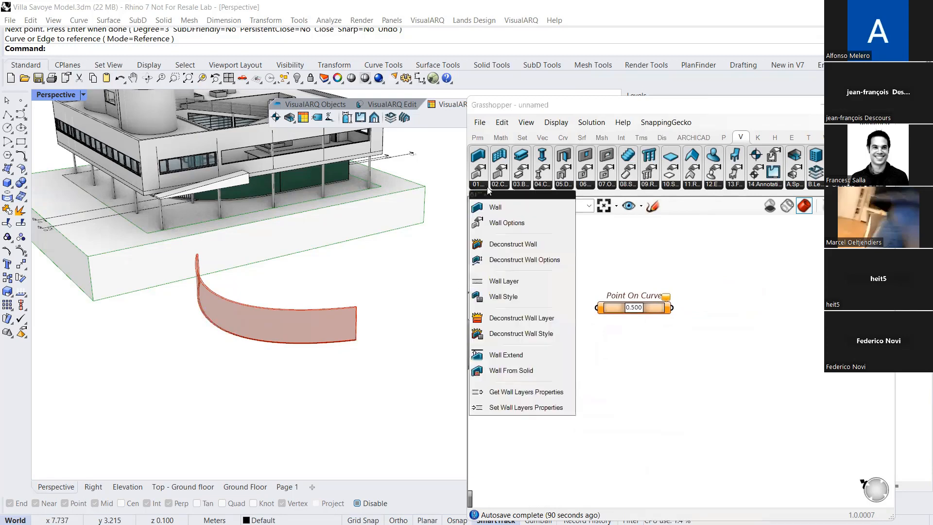
{"action": "left_click_drag", "start_coordinate": [500, 244], "coordinate": [708, 320]}
{"action": "left_click_drag", "start_coordinate": [571, 297], "coordinate": [603, 301]}
{"action": "right_click_drag", "start_coordinate": [701, 293], "coordinate": [636, 292]}
{"action": "left_click", "coordinate": [646, 316]}
Connect the deconstructed wall's Curve output to Point On Curve and set the point's parameter to 0.797
{"action": "left_click_drag", "start_coordinate": [647, 319], "coordinate": [669, 319]}
{"action": "mouse_move", "coordinate": [591, 292]}
{"action": "left_mouse_down"}
{"action": "mouse_move", "coordinate": [609, 316]}
{"action": "mouse_move", "coordinate": [658, 318]}
{"action": "left_mouse_up"}
{"action": "mouse_move", "coordinate": [642, 307]}
{"action": "right_mouse_down"}
{"action": "mouse_move", "coordinate": [664, 298]}
{"action": "mouse_move", "coordinate": [675, 337]}
{"action": "mouse_move", "coordinate": [665, 356]}
{"action": "mouse_move", "coordinate": [675, 311]}
{"action": "right_mouse_up"}
{"action": "left_click_drag", "start_coordinate": [677, 283], "coordinate": [674, 277]}
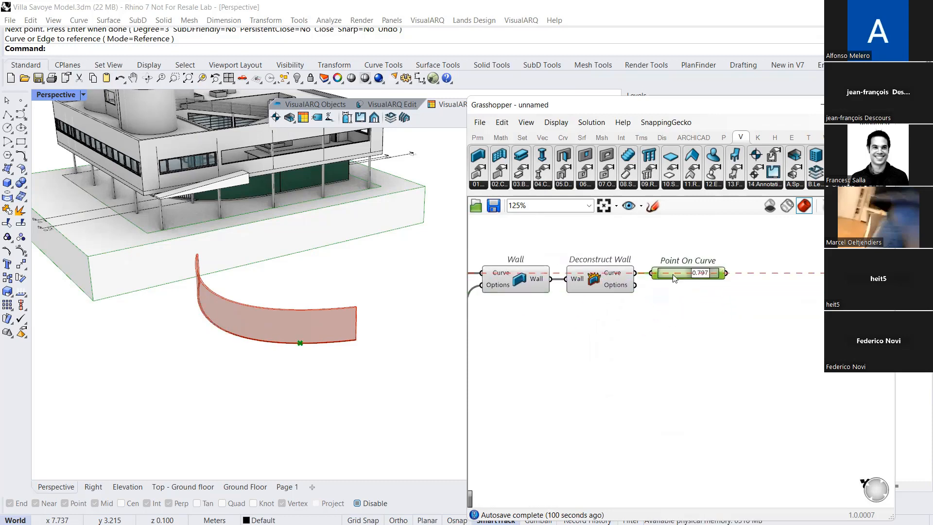
Add a Window component, feeding its Host input with the wall and its Position input with the Point On Curve output
{"action": "left_click_drag", "start_coordinate": [586, 156], "coordinate": [781, 321]}
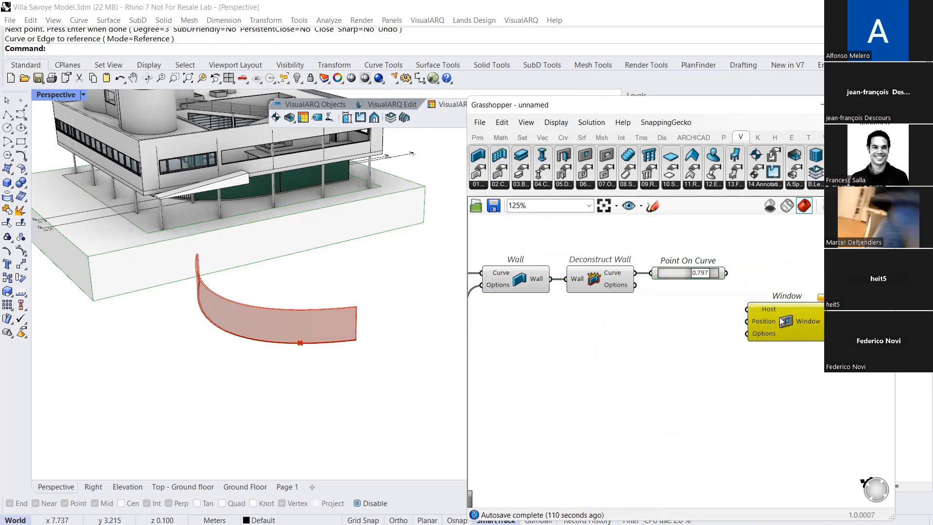
{"action": "left_click_drag", "start_coordinate": [635, 285], "coordinate": [747, 321]}
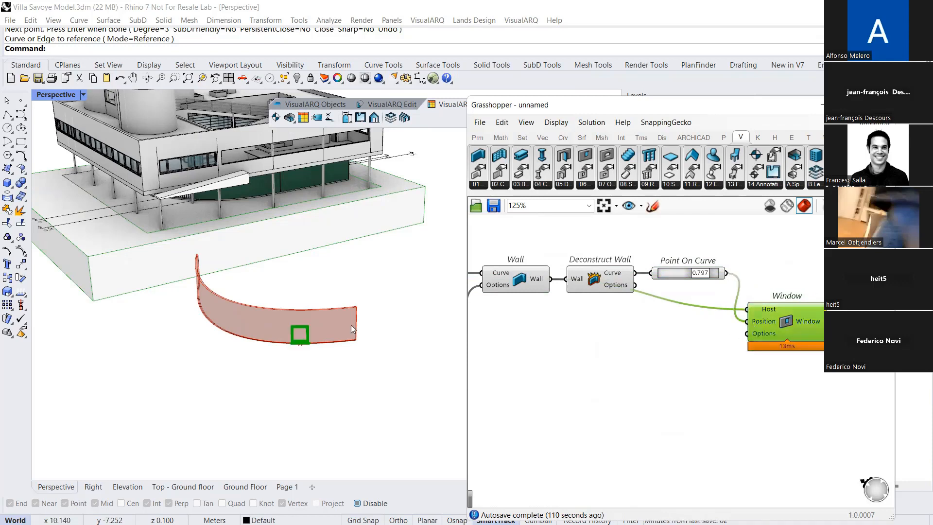
{"action": "scroll", "coordinate": [312, 335], "scroll_direction": "up", "scroll_amount": 4}
{"action": "right_click_drag", "start_coordinate": [737, 358], "coordinate": [711, 338]}
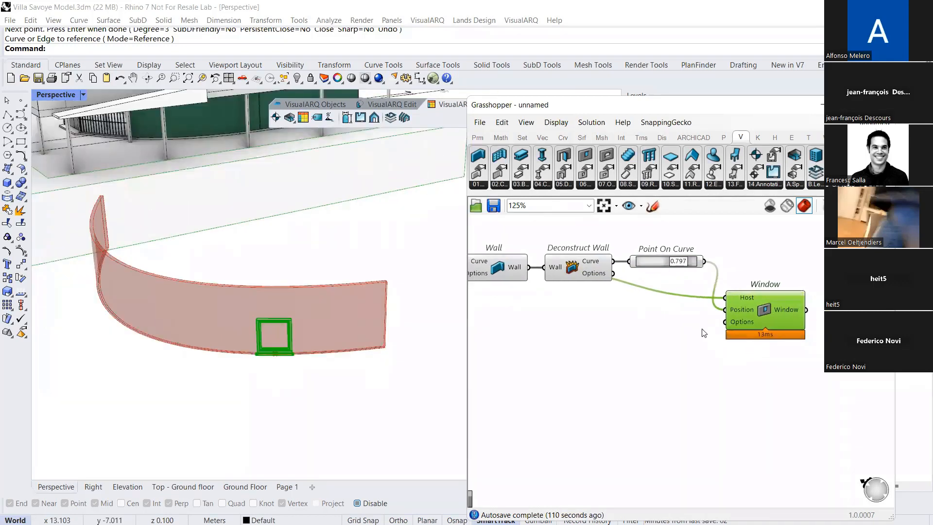
Add a Window Options component below Deconstruct Wall and connect its output to the Window component's Options input
{"action": "left_click", "coordinate": [583, 185]}
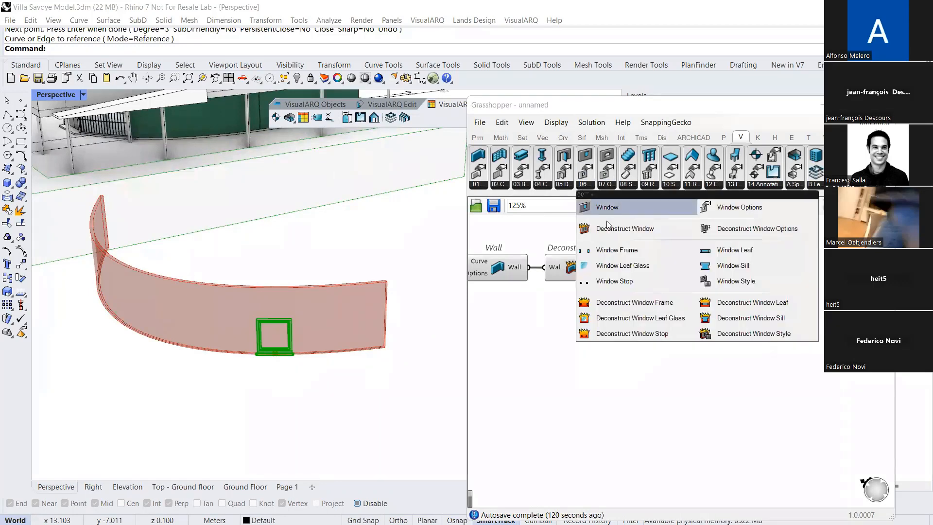
{"action": "left_click", "coordinate": [738, 207]}
{"action": "left_click", "coordinate": [673, 361]}
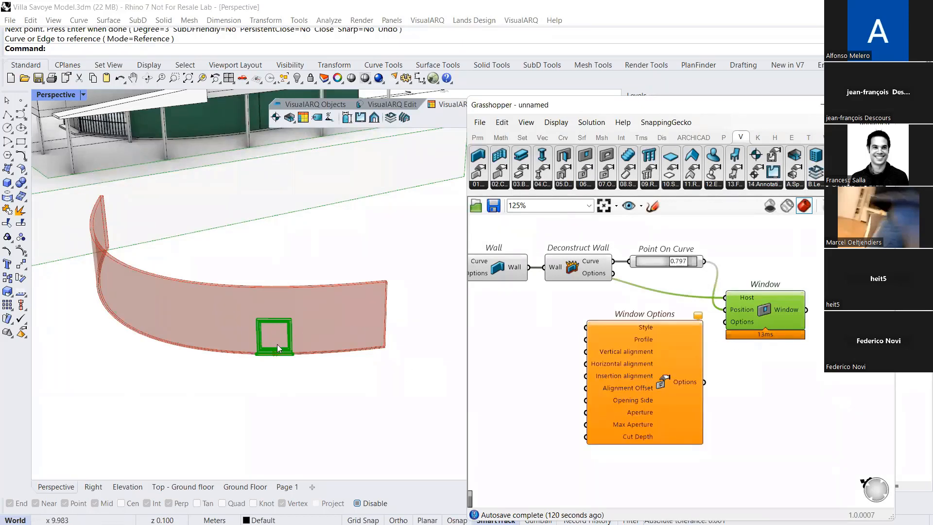
{"action": "left_click_drag", "start_coordinate": [775, 310], "coordinate": [791, 309]}
{"action": "right_click_drag", "start_coordinate": [742, 353], "coordinate": [723, 338]}
{"action": "left_click_drag", "start_coordinate": [690, 367], "coordinate": [727, 308]}
{"action": "right_click_drag", "start_coordinate": [669, 350], "coordinate": [698, 342]}
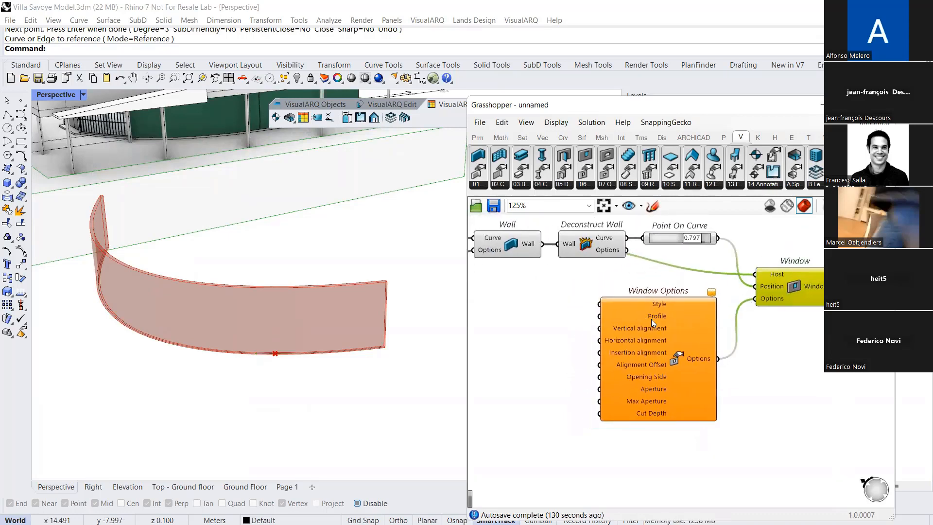
Assign one window style from the document to the Style input of Window Options
{"action": "right_click", "coordinate": [615, 304]}
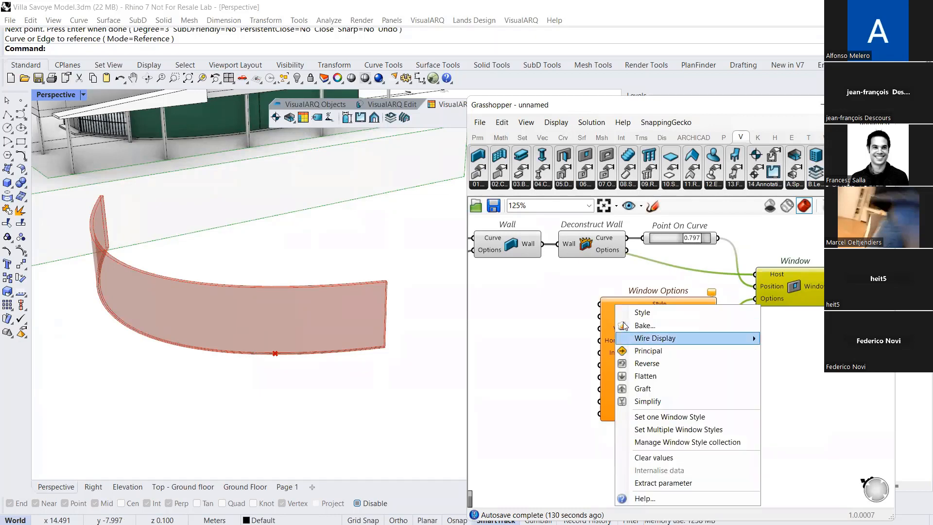
{"action": "left_click", "coordinate": [656, 417]}
{"action": "left_click", "coordinate": [389, 212]}
{"action": "left_click", "coordinate": [494, 428]}
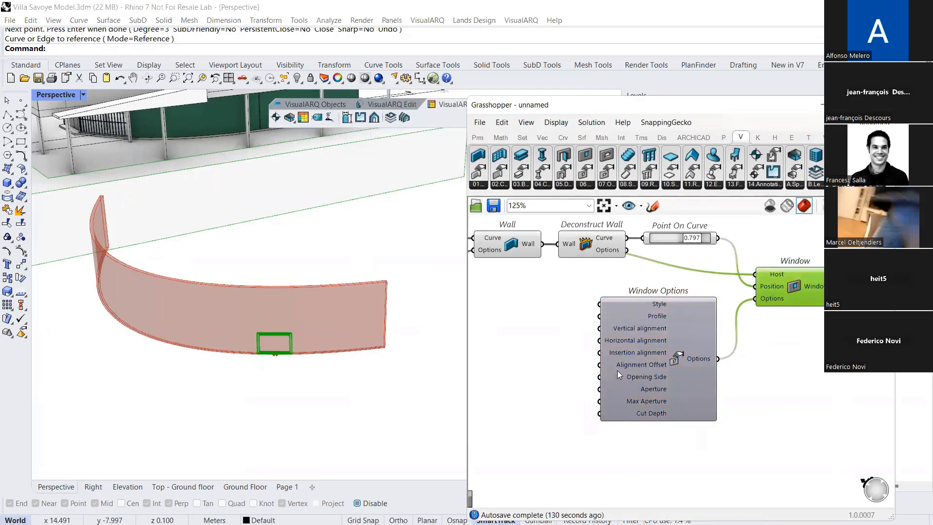
Add a Rectangular Profile component and connect its output to the Profile input of Window Options
{"action": "right_click_drag", "start_coordinate": [573, 327], "coordinate": [592, 331]}
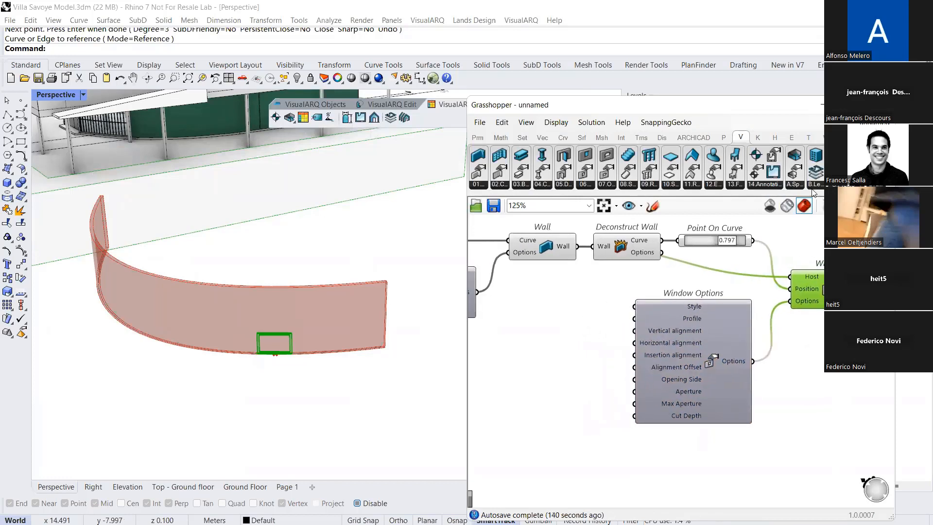
{"action": "left_click", "coordinate": [837, 185]}
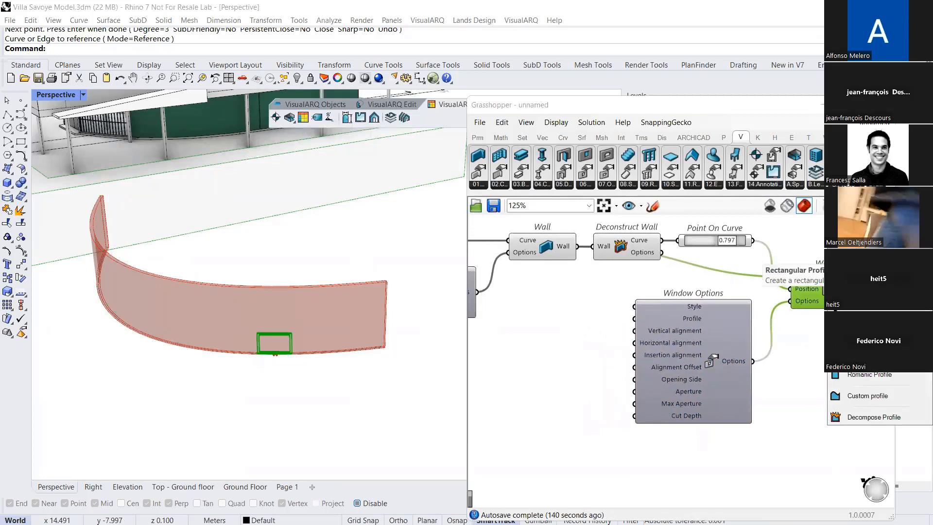
{"action": "left_click", "coordinate": [845, 256]}
{"action": "left_click", "coordinate": [559, 353]}
{"action": "left_click_drag", "start_coordinate": [598, 352], "coordinate": [633, 319]}
{"action": "scroll", "coordinate": [569, 354], "scroll_direction": "up", "scroll_amount": 1}
{"action": "right_click_drag", "start_coordinate": [572, 353], "coordinate": [630, 355]}
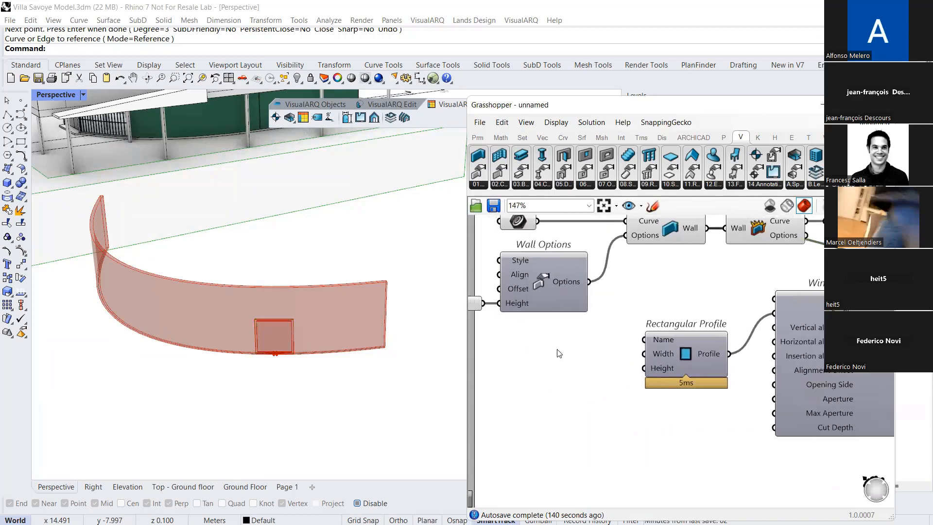
Drive the Rectangular Profile's Width and Height inputs with number sliders and resize the window with them
{"action": "double_click", "coordinate": [558, 353]}
{"action": "type", "text": "slider"}
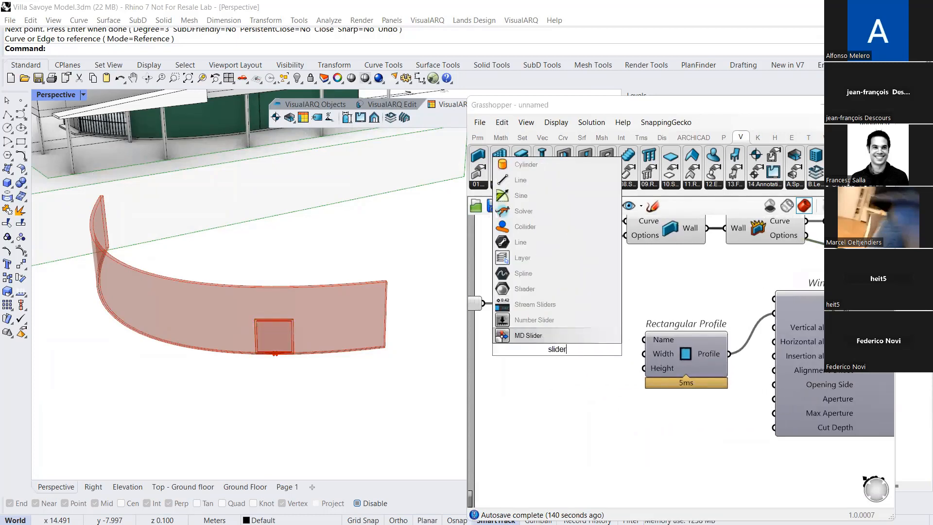
{"action": "left_click", "coordinate": [556, 321]}
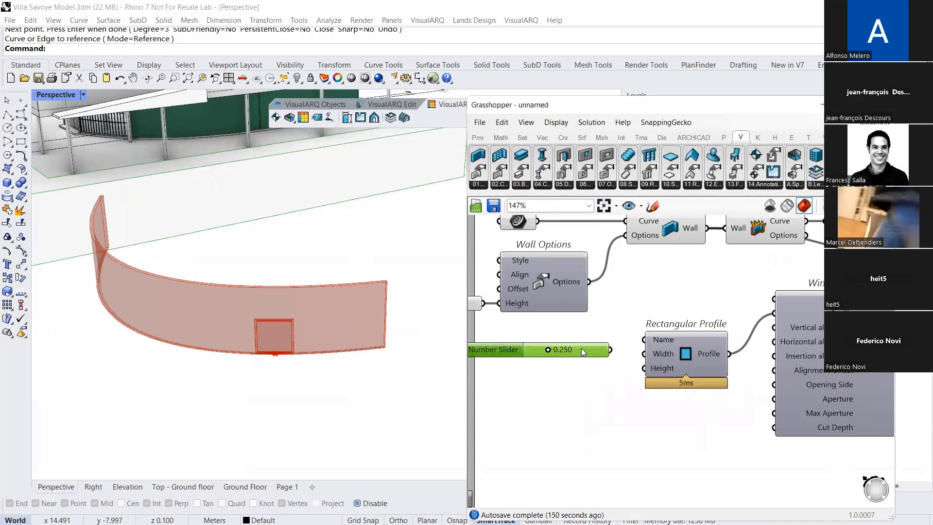
{"action": "left_click_drag", "start_coordinate": [612, 349], "coordinate": [645, 353]}
{"action": "left_click_drag", "start_coordinate": [554, 351], "coordinate": [644, 368]}
{"action": "mouse_move", "coordinate": [576, 382]}
{"action": "left_mouse_down"}
{"action": "mouse_move", "coordinate": [566, 380]}
{"action": "mouse_move", "coordinate": [591, 381]}
{"action": "left_mouse_up"}
{"action": "scroll", "coordinate": [739, 328], "scroll_direction": "down", "scroll_amount": 2}
{"action": "right_click_drag", "start_coordinate": [739, 328], "coordinate": [538, 344]}
Add a Divide Curve component above Point On Curve and feed it the deconstructed wall's Curve output
{"action": "right_click_drag", "start_coordinate": [617, 292], "coordinate": [615, 340]}
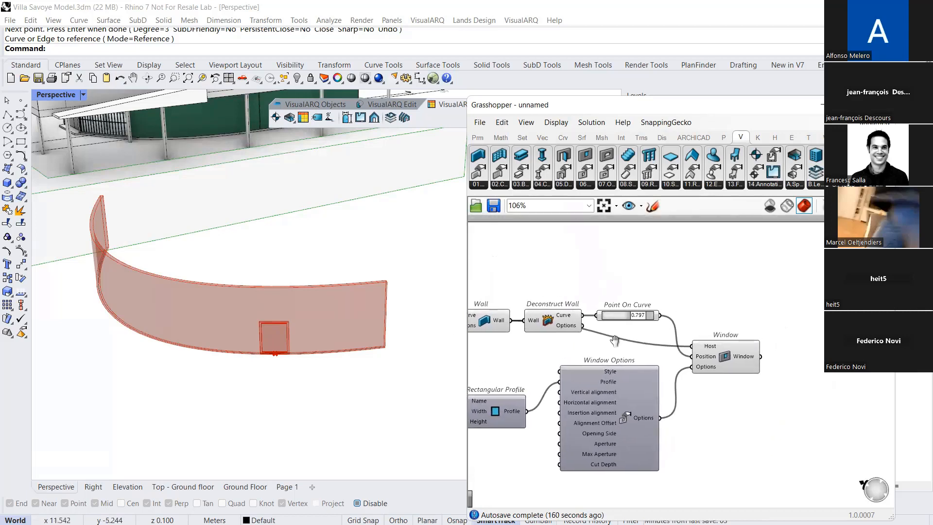
{"action": "double_click", "coordinate": [663, 250]}
{"action": "type", "text": "divi"}
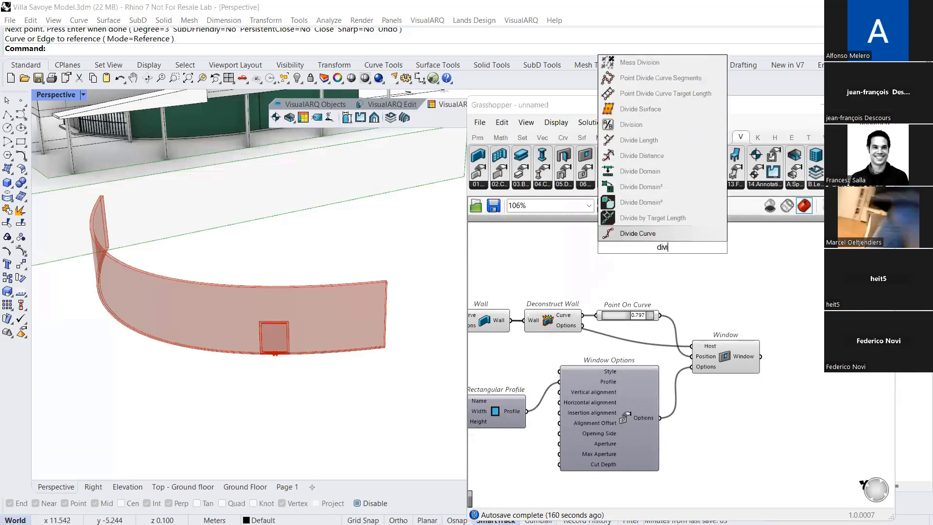
{"action": "left_click", "coordinate": [663, 237]}
{"action": "right_click_drag", "start_coordinate": [601, 261], "coordinate": [647, 296]}
{"action": "left_click_drag", "start_coordinate": [628, 350], "coordinate": [673, 271]}
{"action": "right_click_drag", "start_coordinate": [729, 295], "coordinate": [637, 286]}
Replace the Window's Position source with the Divide Curve points, and move the Window component so its Host wire runs straight
{"action": "left_click_drag", "start_coordinate": [677, 382], "coordinate": [739, 336]}
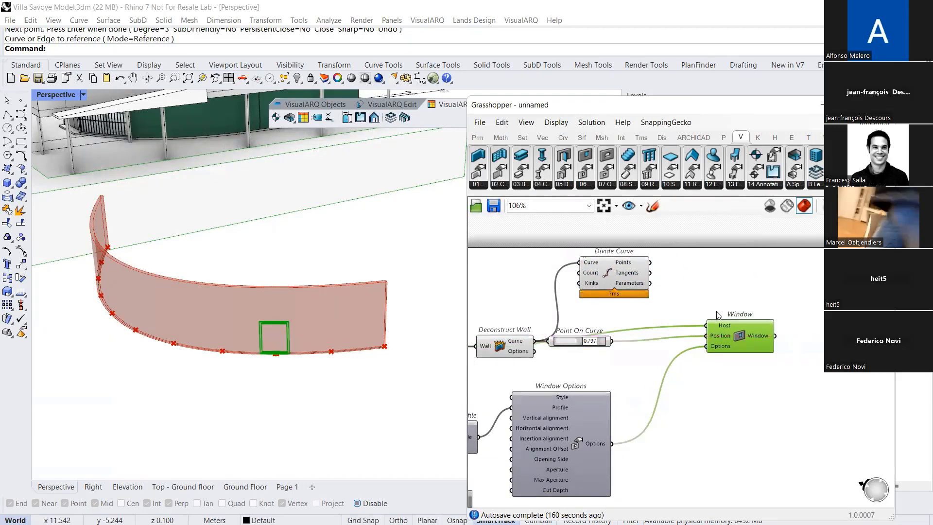
{"action": "left_click", "coordinate": [698, 290]}
{"action": "left_click_drag", "start_coordinate": [650, 263], "coordinate": [706, 335]}
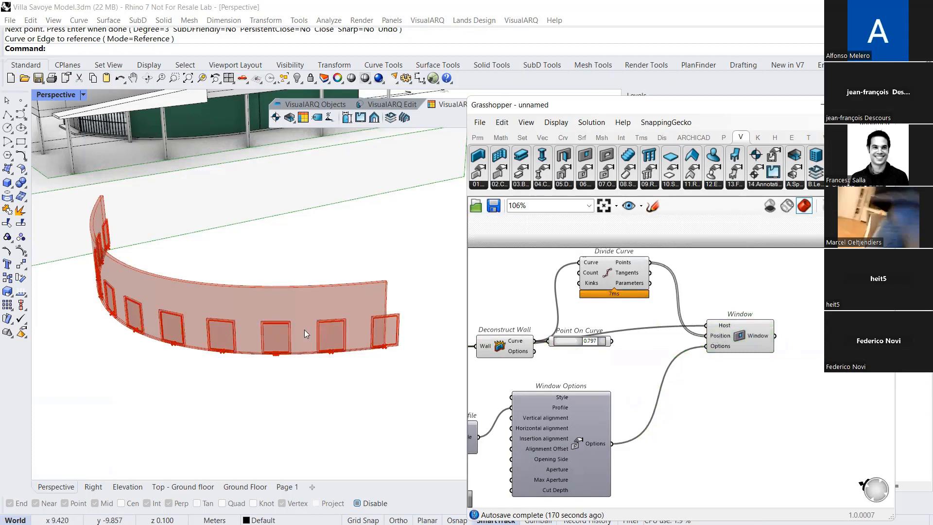
{"action": "scroll", "coordinate": [306, 333], "scroll_direction": "down", "scroll_amount": 5}
{"action": "right_click_drag", "start_coordinate": [178, 327], "coordinate": [295, 327]}
{"action": "scroll", "coordinate": [325, 322], "scroll_direction": "up", "scroll_amount": 3}
{"action": "right_click_drag", "start_coordinate": [572, 317], "coordinate": [597, 311]}
{"action": "right_click_drag", "start_coordinate": [602, 346], "coordinate": [582, 333]}
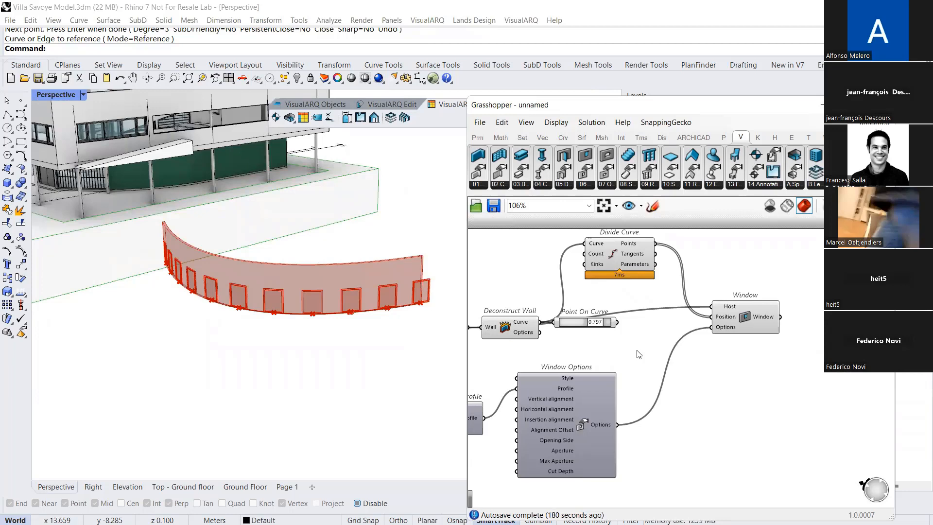
{"action": "left_click_drag", "start_coordinate": [735, 330], "coordinate": [744, 351]}
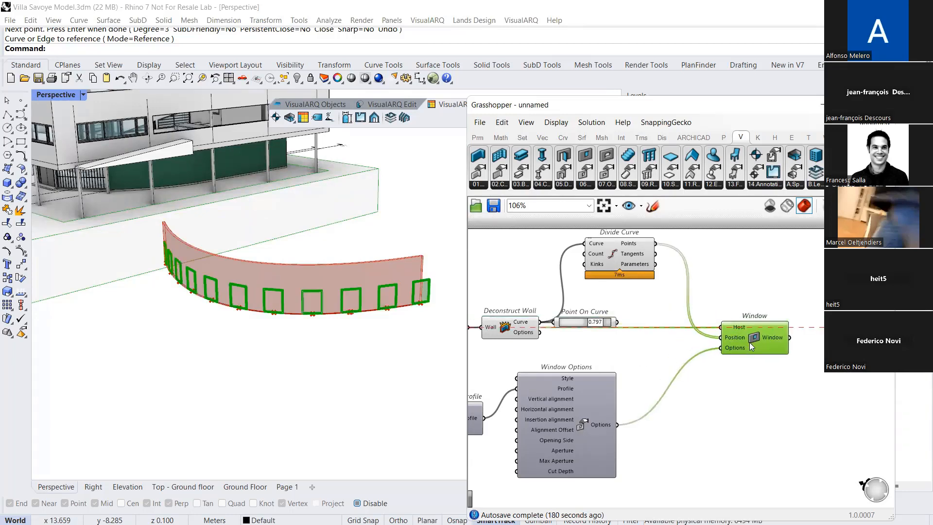
{"action": "left_click", "coordinate": [655, 356]}
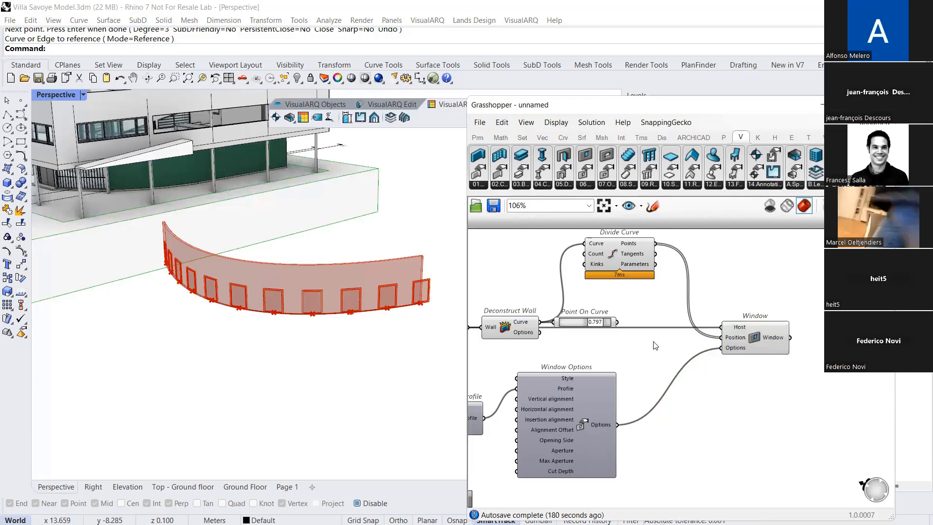
Open the recent Grasshopper definition Domino Demo 3 and bring its previewed building structure fully into view
{"action": "left_click", "coordinate": [476, 123]}
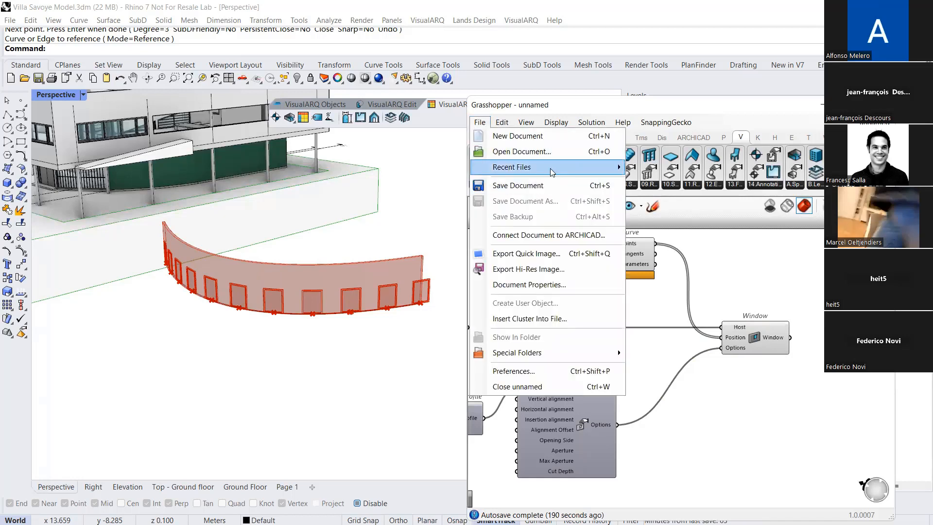
{"action": "mouse_move", "coordinate": [598, 174]}
{"action": "left_click", "coordinate": [690, 206]}
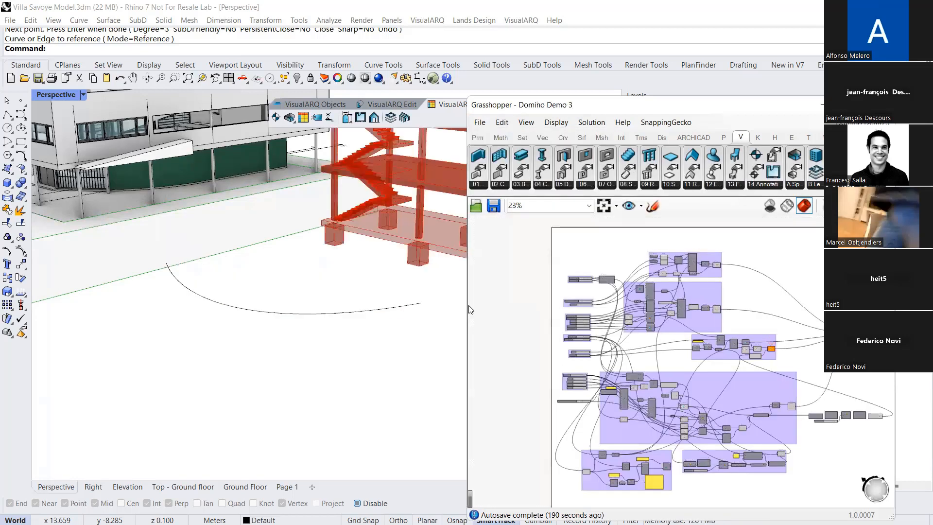
{"action": "scroll", "coordinate": [294, 314], "scroll_direction": "down", "scroll_amount": 3}
{"action": "scroll", "coordinate": [294, 314], "scroll_direction": "up", "scroll_amount": 5}
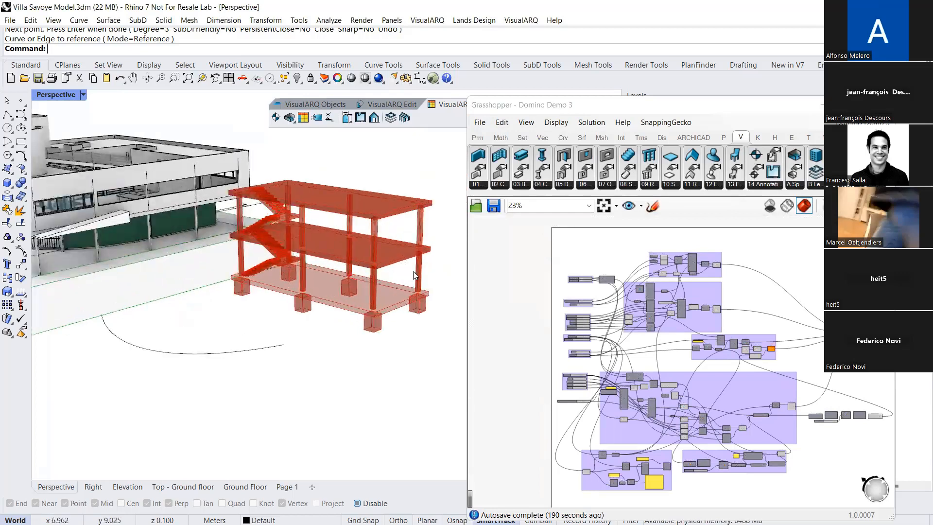
{"action": "right_click_drag", "start_coordinate": [552, 321], "coordinate": [605, 313]}
{"action": "scroll", "coordinate": [605, 313], "scroll_direction": "up", "scroll_amount": 5}
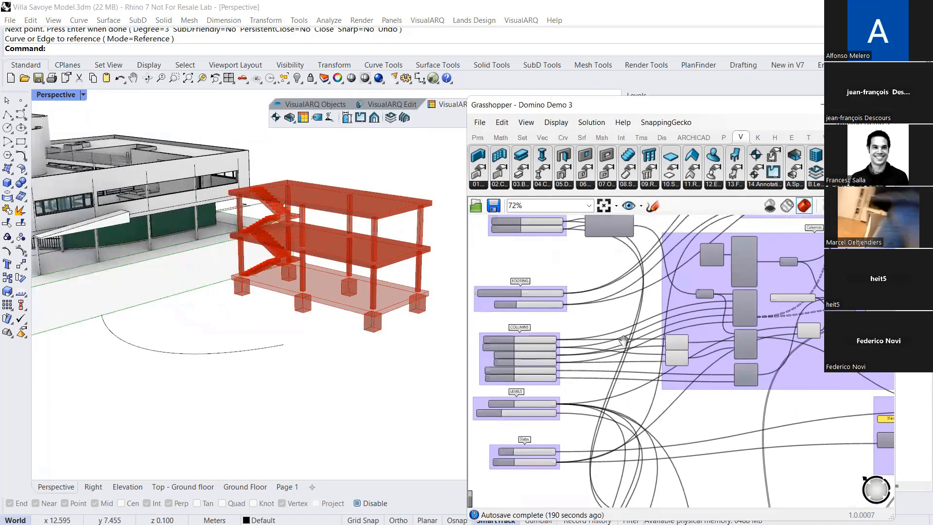
Examine the grid component in the Columns group and the number sliders that feed it
{"action": "left_click", "coordinate": [543, 138]}
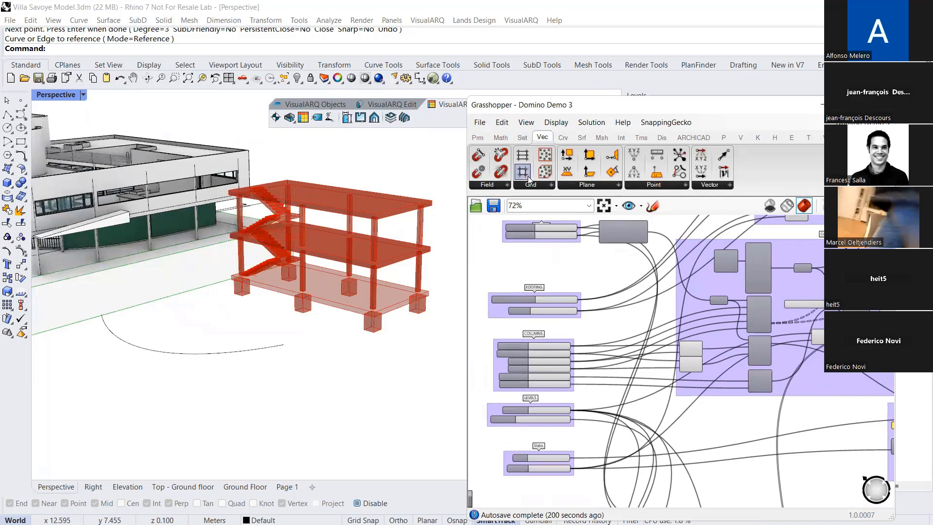
{"action": "scroll", "coordinate": [627, 268], "scroll_direction": "up", "scroll_amount": 3}
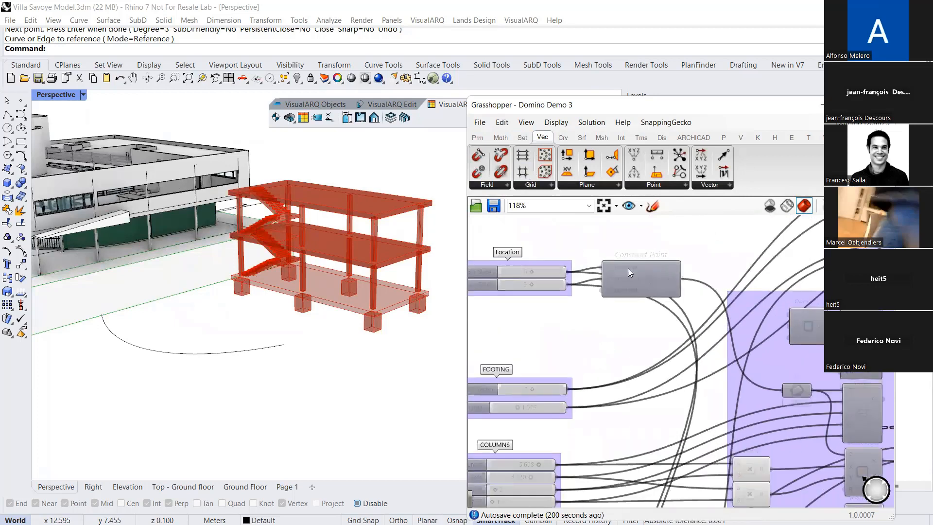
{"action": "right_click_drag", "start_coordinate": [864, 411], "coordinate": [747, 354]}
{"action": "scroll", "coordinate": [747, 353], "scroll_direction": "up", "scroll_amount": 1}
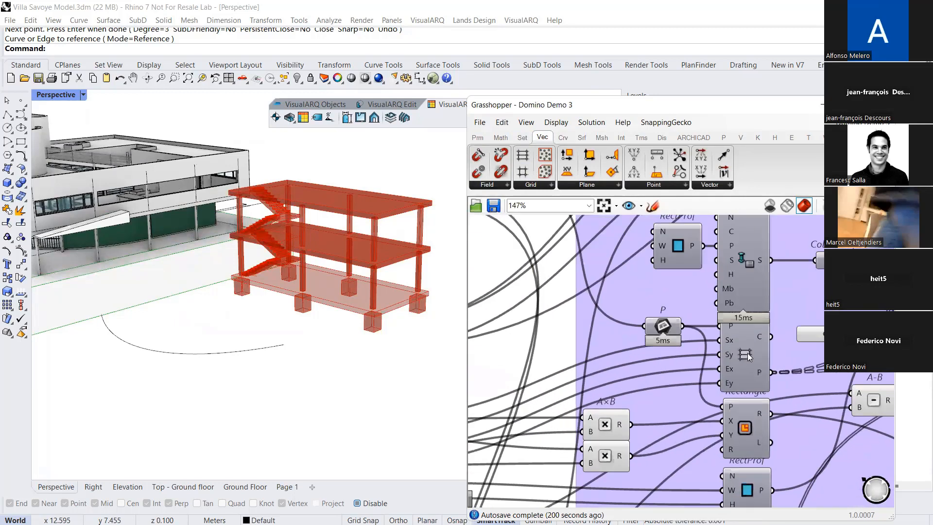
{"action": "left_click", "coordinate": [740, 346]}
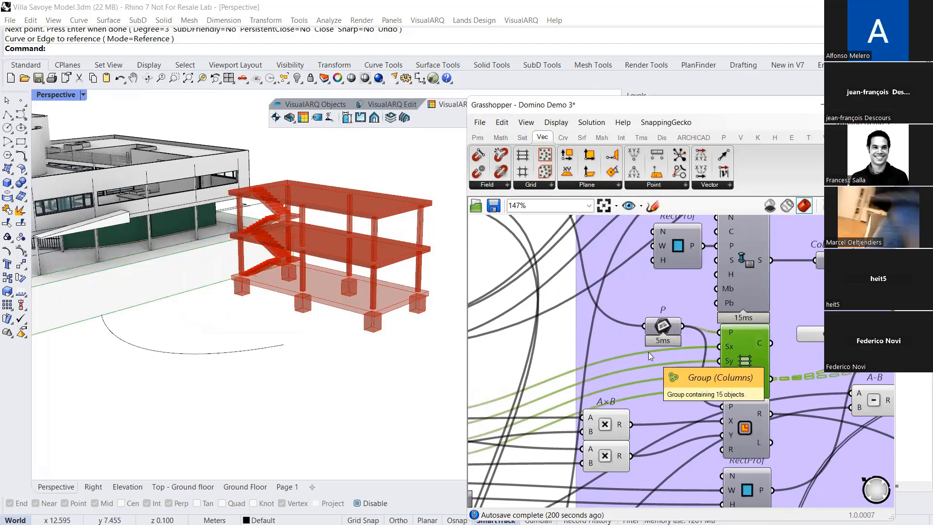
{"action": "right_click_drag", "start_coordinate": [594, 352], "coordinate": [723, 337]}
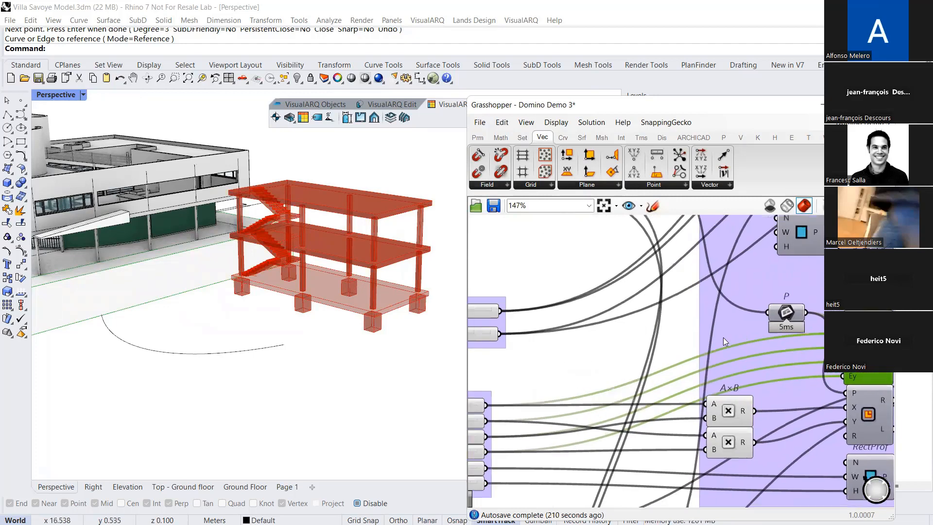
{"action": "scroll", "coordinate": [724, 338], "scroll_direction": "down", "scroll_amount": 2}
{"action": "right_click_drag", "start_coordinate": [557, 302], "coordinate": [615, 352]}
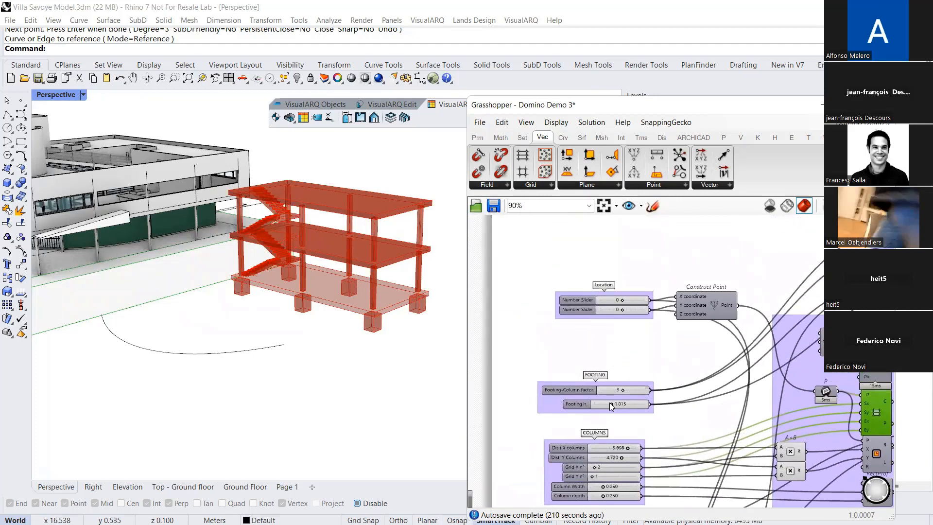
Set both column grid counts, Grid X nº and Grid Y nº, to 3
{"action": "right_click_drag", "start_coordinate": [609, 402], "coordinate": [599, 289]}
{"action": "scroll", "coordinate": [583, 358], "scroll_direction": "up", "scroll_amount": 3}
{"action": "left_click_drag", "start_coordinate": [586, 349], "coordinate": [590, 348]}
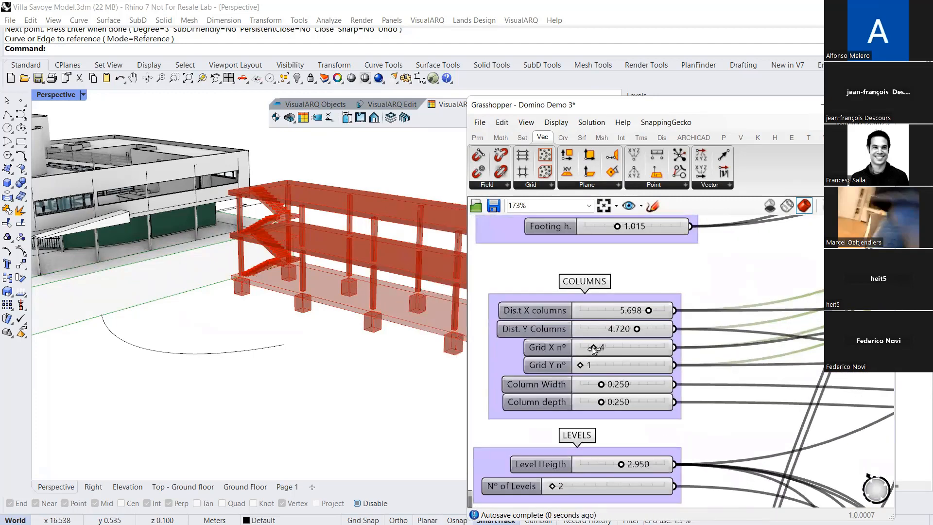
{"action": "scroll", "coordinate": [270, 322], "scroll_direction": "down", "scroll_amount": 3}
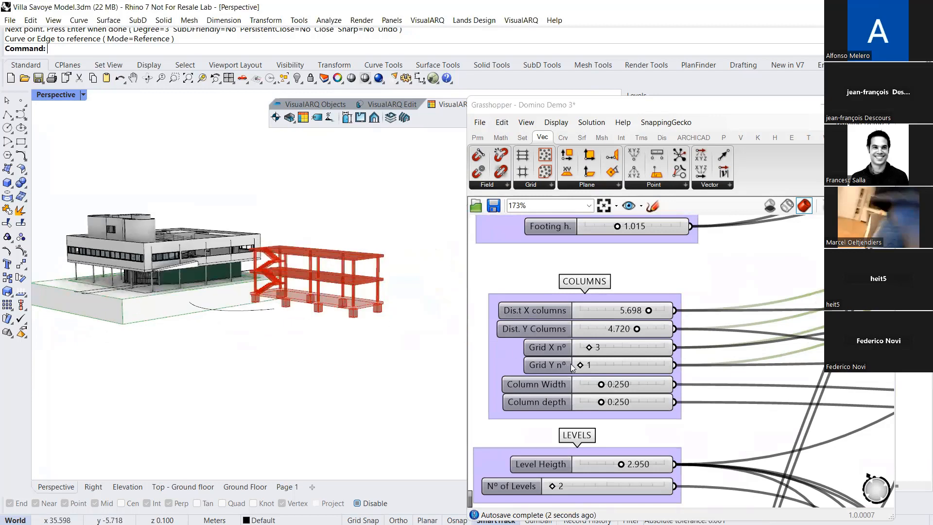
{"action": "left_click_drag", "start_coordinate": [581, 365], "coordinate": [590, 369]}
{"action": "right_click_drag", "start_coordinate": [401, 262], "coordinate": [412, 319]}
Set the building's Nº of Levels to 8 and its level height to 3.158
{"action": "right_click_drag", "start_coordinate": [584, 381], "coordinate": [589, 301]}
{"action": "left_click_drag", "start_coordinate": [563, 404], "coordinate": [571, 407]}
{"action": "scroll", "coordinate": [329, 311], "scroll_direction": "down", "scroll_amount": 2}
{"action": "mouse_move", "coordinate": [330, 336]}
{"action": "right_mouse_down"}
{"action": "mouse_move", "coordinate": [329, 311]}
{"action": "mouse_move", "coordinate": [318, 322]}
{"action": "right_mouse_up"}
{"action": "left_click", "coordinate": [628, 384]}
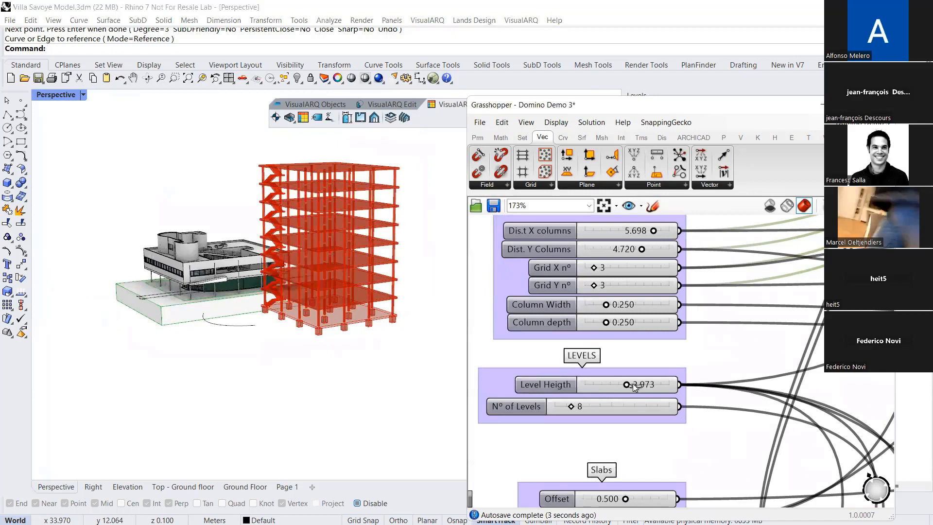
{"action": "left_click_drag", "start_coordinate": [634, 386], "coordinate": [629, 387]}
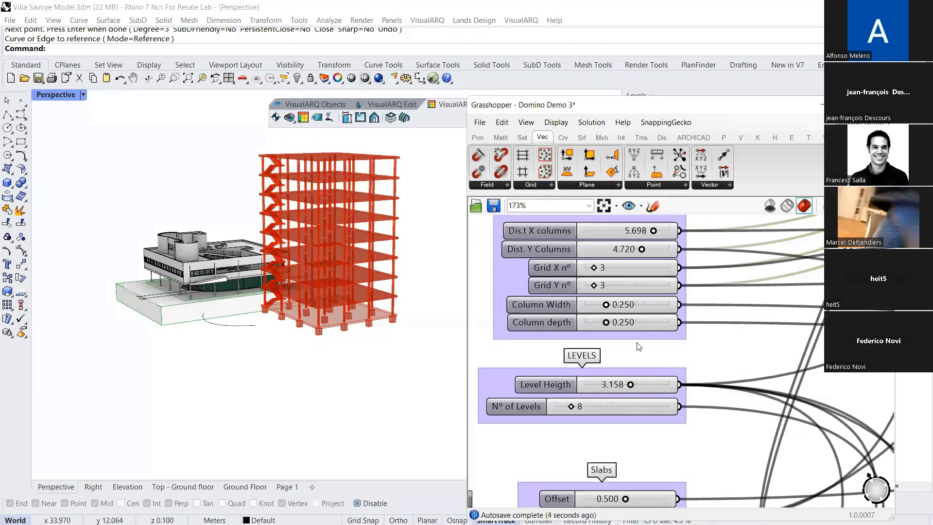
{"action": "scroll", "coordinate": [648, 379], "scroll_direction": "down", "scroll_amount": 6}
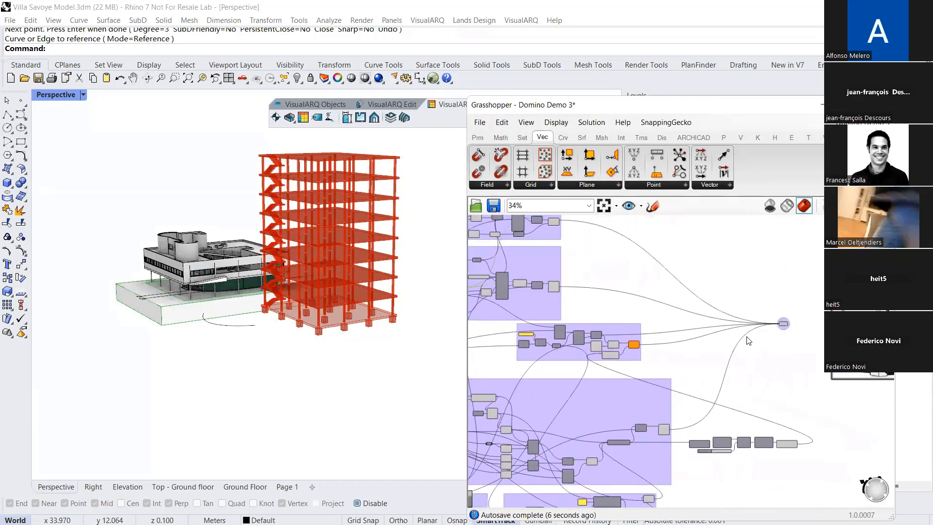
Bake the Domino structure from the BAKE ME geometry component into the Rhino model and minimize Grasshopper
{"action": "scroll", "coordinate": [689, 321], "scroll_direction": "up", "scroll_amount": 6}
{"action": "left_click", "coordinate": [689, 319]}
{"action": "middle_click", "coordinate": [689, 320]}
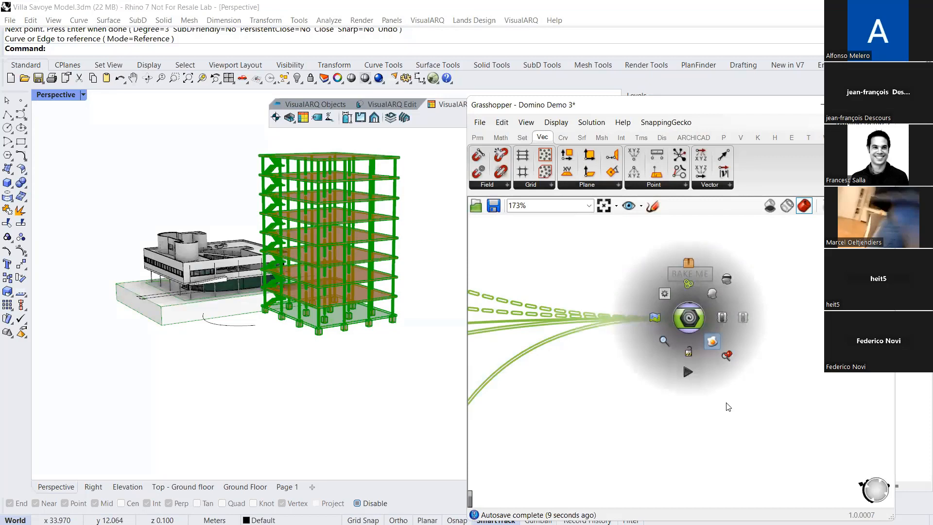
{"action": "left_click", "coordinate": [825, 104]}
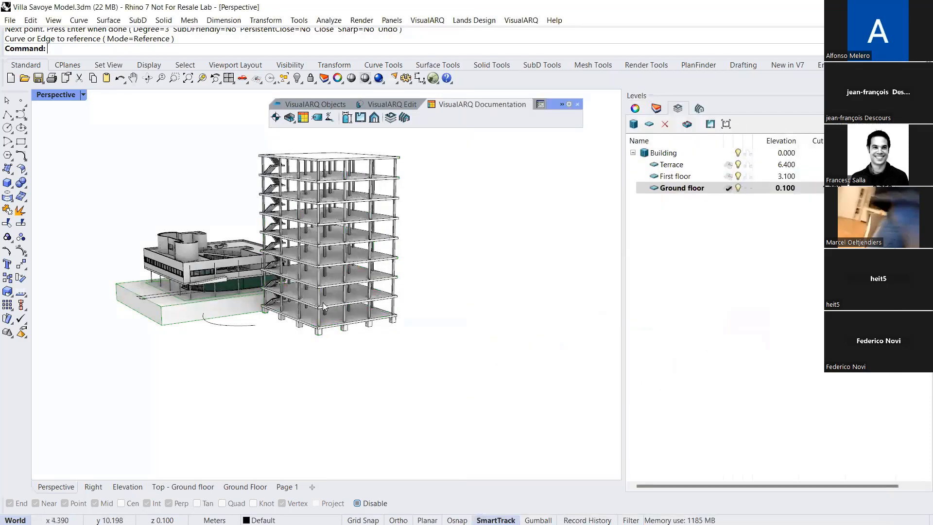
Inspect the object properties of the baked building's roof slab, a top-floor column and a flight of stairs
{"action": "scroll", "coordinate": [323, 306], "scroll_direction": "up", "scroll_amount": 6}
{"action": "left_click", "coordinate": [374, 190]}
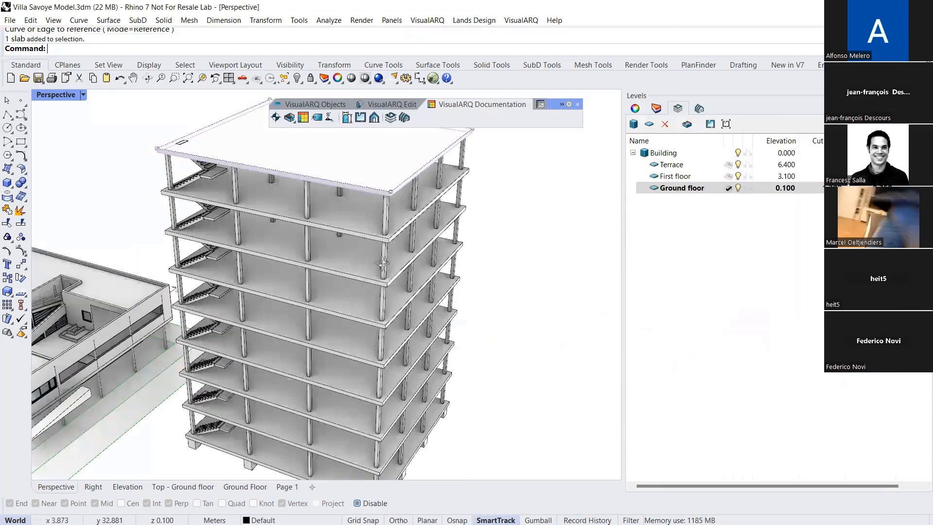
{"action": "scroll", "coordinate": [383, 264], "scroll_direction": "down", "scroll_amount": 6}
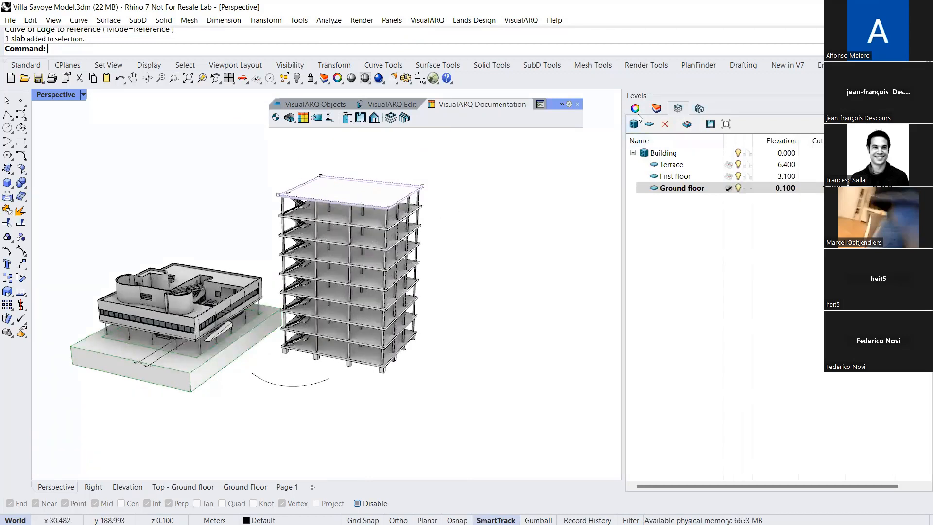
{"action": "left_click", "coordinate": [636, 109]}
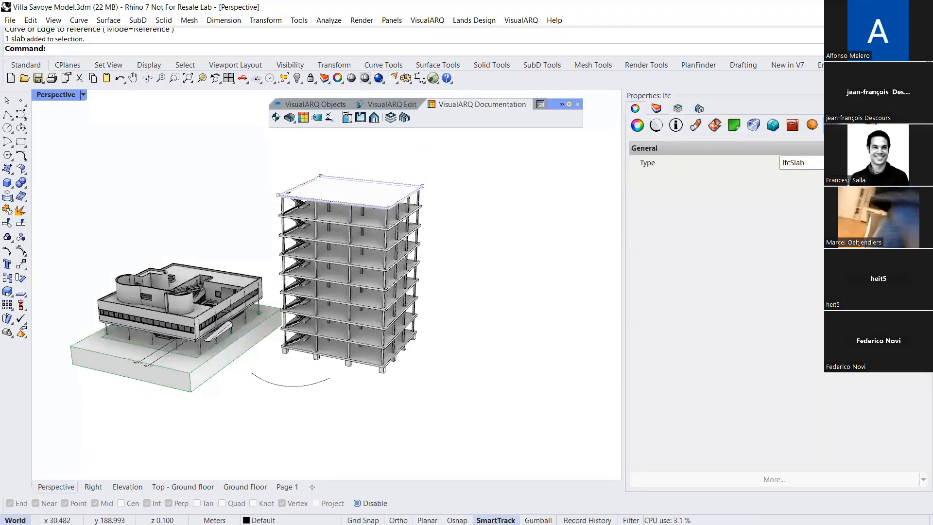
{"action": "left_click", "coordinate": [387, 220]}
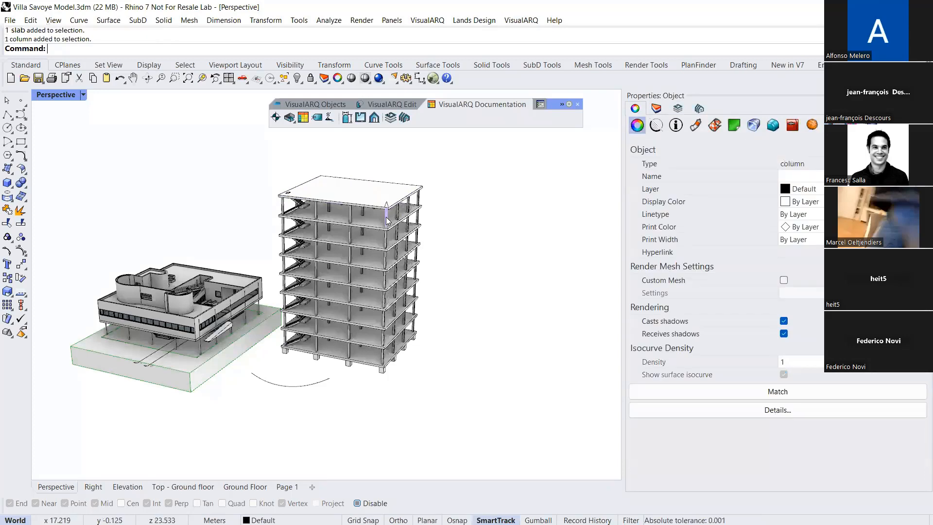
{"action": "scroll", "coordinate": [326, 239], "scroll_direction": "up", "scroll_amount": 4}
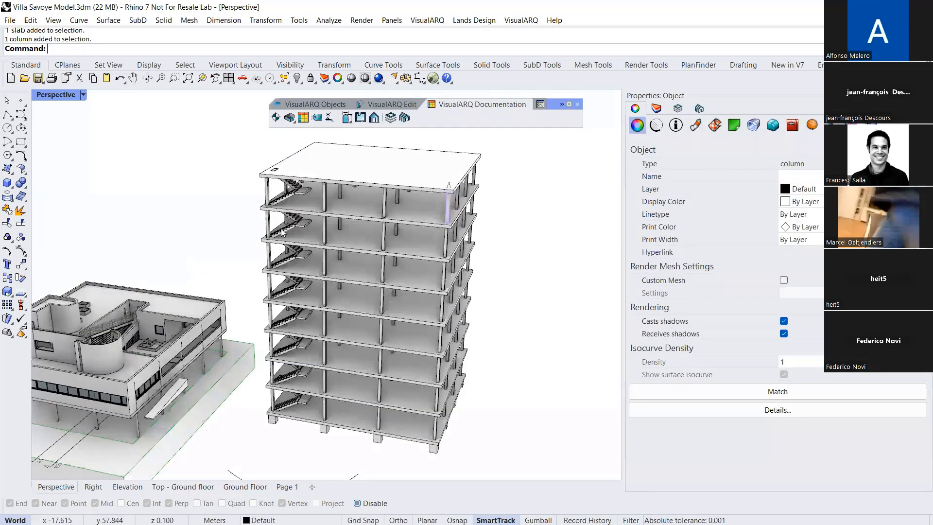
{"action": "left_click", "coordinate": [287, 234], "text": "shift"}
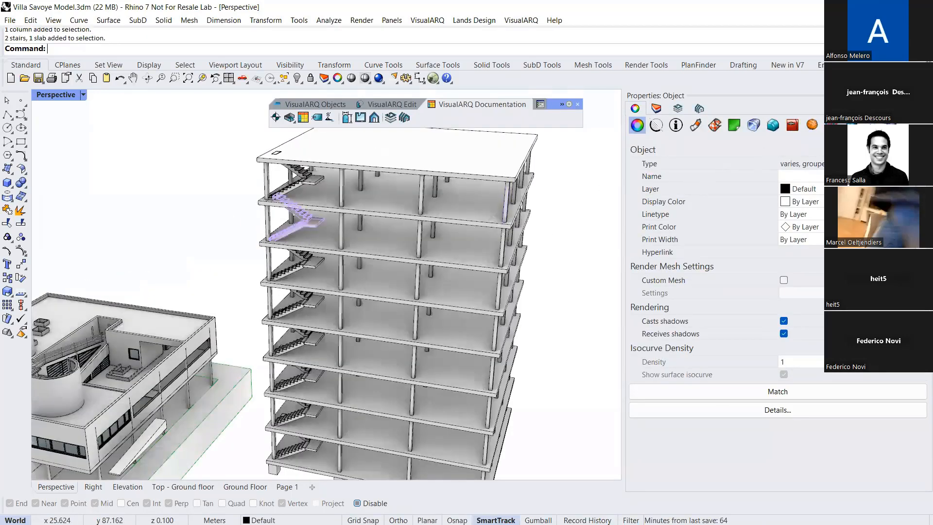
{"action": "scroll", "coordinate": [395, 293], "scroll_direction": "down", "scroll_amount": 5}
{"action": "left_click", "coordinate": [490, 311]}
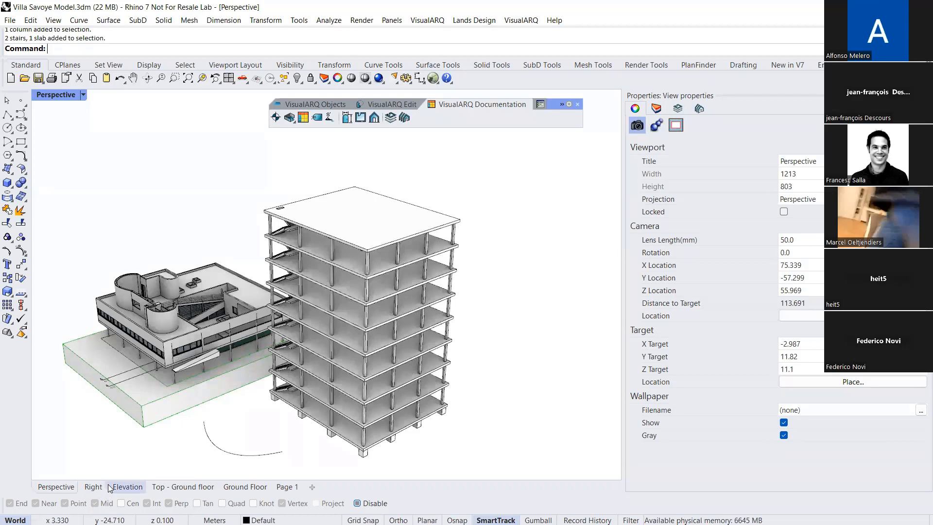
Delete the whole baked building together with the loose curve in front of the villa
{"action": "right_click_drag", "start_coordinate": [261, 405], "coordinate": [454, 391]}
{"action": "left_click_drag", "start_coordinate": [472, 414], "coordinate": [322, 197]}
{"action": "right_click_drag", "start_coordinate": [322, 197], "coordinate": [305, 247]}
{"action": "key", "text": "Delete"}
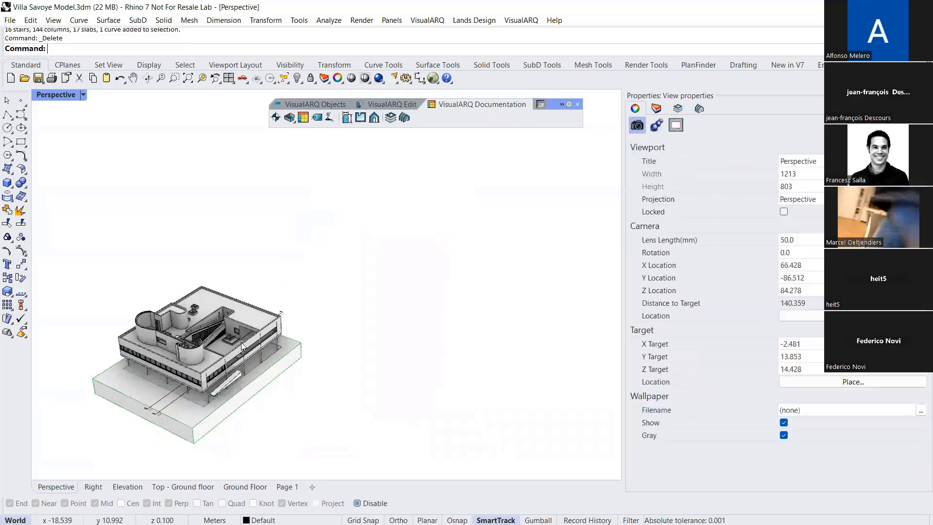
{"action": "scroll", "coordinate": [172, 380], "scroll_direction": "up", "scroll_amount": 5}
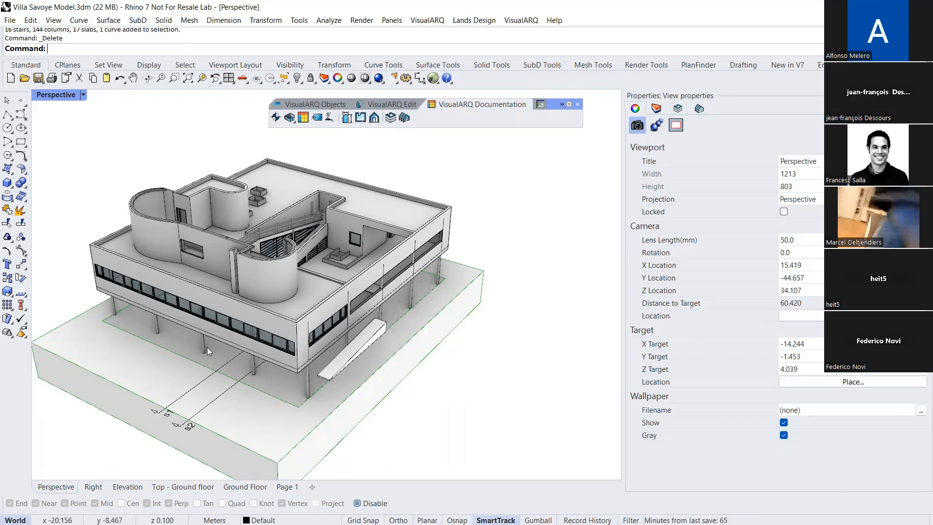
Reopen Grasshopper and open the definition Section and 4 Elevation Views.gh from the Grasshopper demo files folder
{"action": "type", "text": "Grasshopper"}
{"action": "key", "text": "Return"}
{"action": "scroll", "coordinate": [600, 287], "scroll_direction": "down", "scroll_amount": 6}
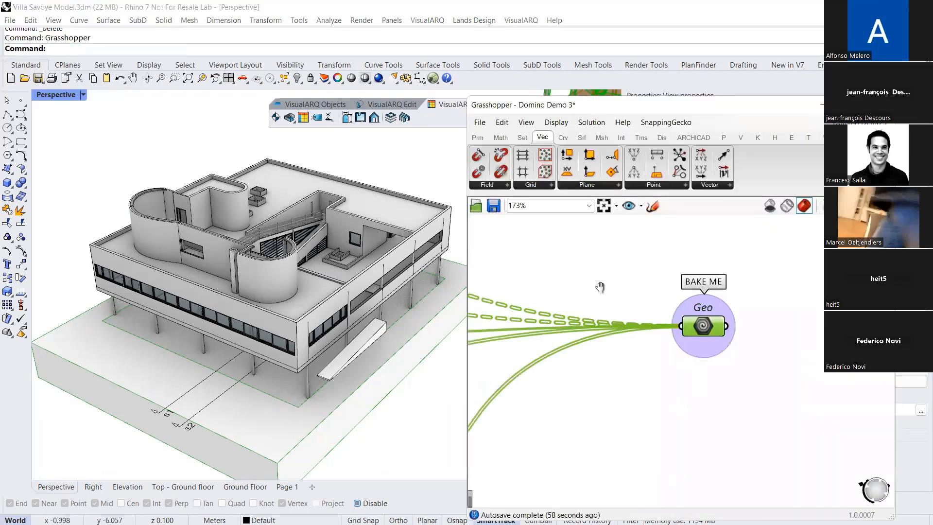
{"action": "left_click", "coordinate": [480, 122]}
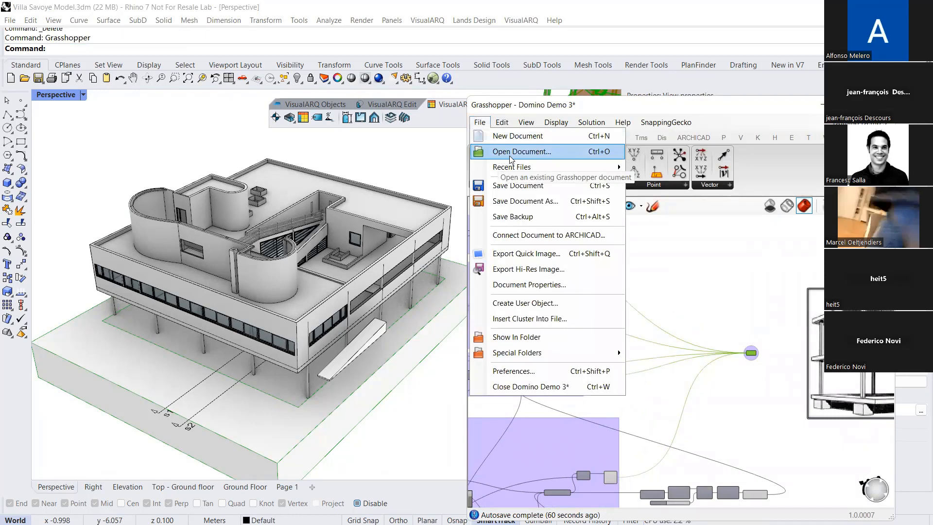
{"action": "left_click", "coordinate": [539, 153]}
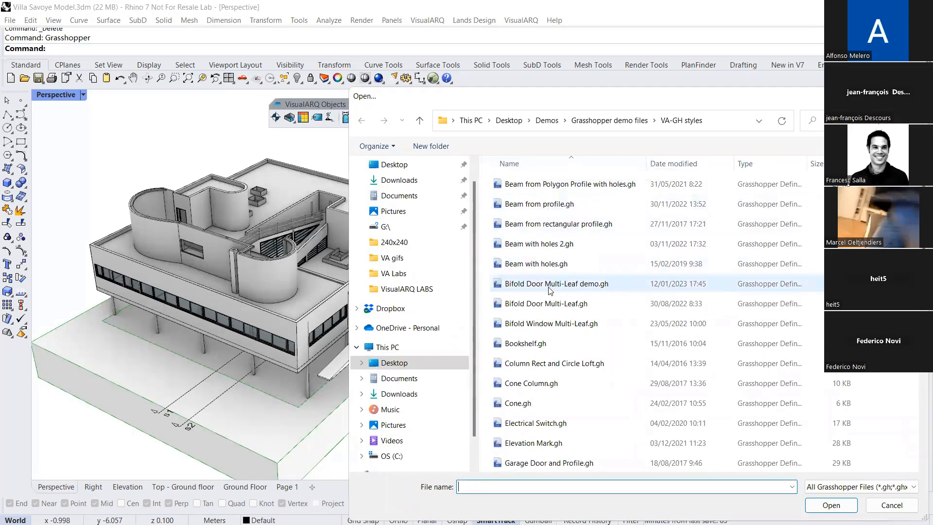
{"action": "scroll", "coordinate": [557, 287], "scroll_direction": "down", "scroll_amount": 2}
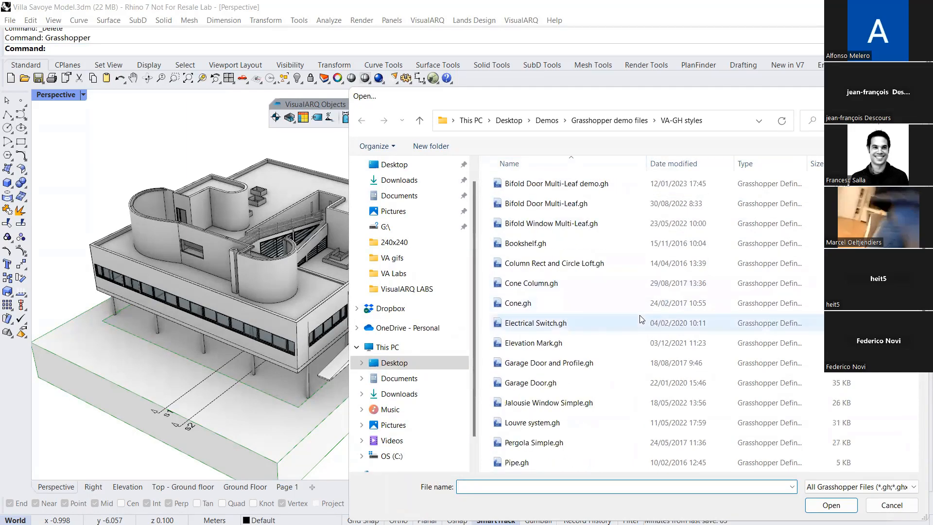
{"action": "left_click", "coordinate": [609, 120]}
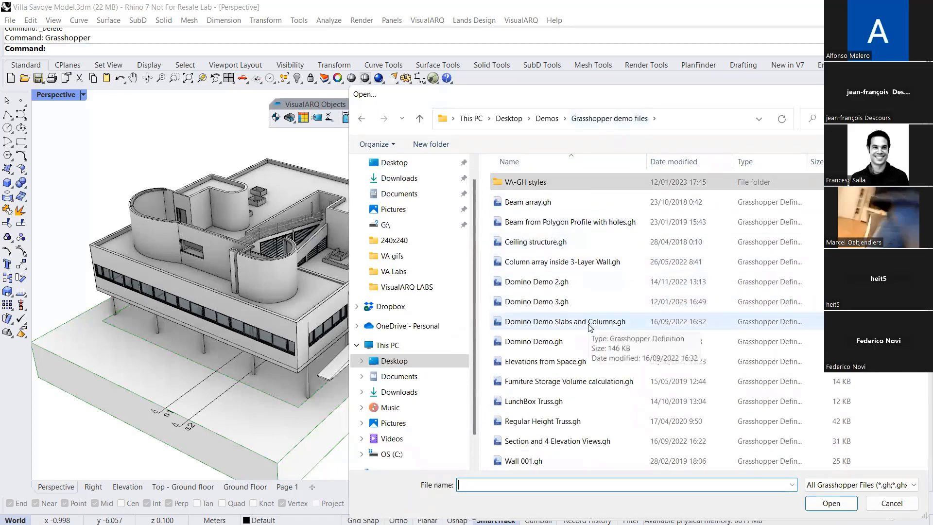
{"action": "left_click", "coordinate": [558, 440]}
{"action": "left_click", "coordinate": [821, 502]}
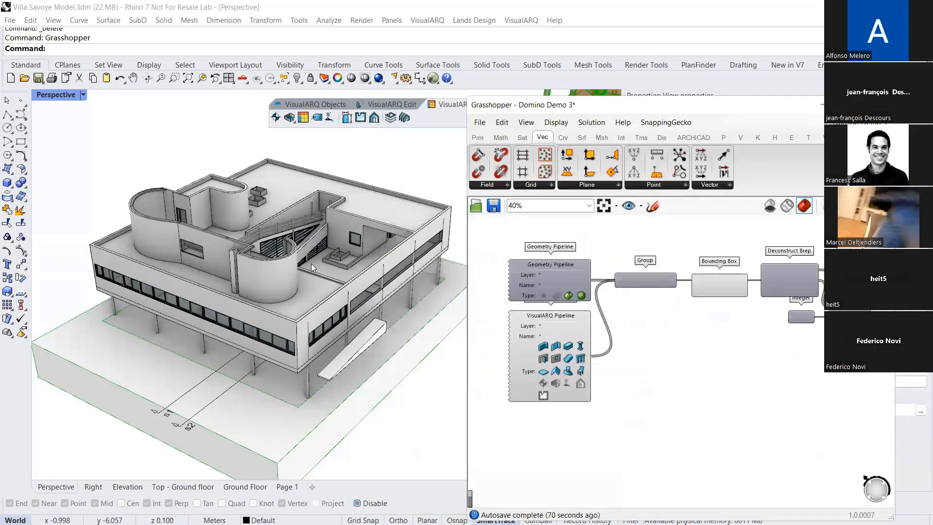
Examine which villa objects the VisualARQ Pipeline and Geometry Pipeline components reference
{"action": "right_click_drag", "start_coordinate": [306, 305], "coordinate": [350, 316]}
{"action": "scroll", "coordinate": [573, 330], "scroll_direction": "up", "scroll_amount": 3}
{"action": "left_click", "coordinate": [526, 316]}
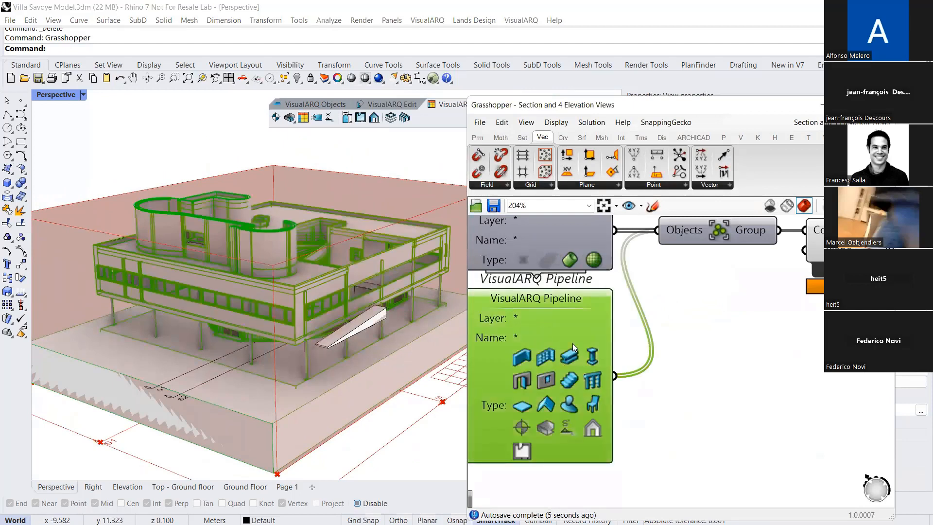
{"action": "left_click", "coordinate": [587, 285]}
{"action": "scroll", "coordinate": [346, 316], "scroll_direction": "down", "scroll_amount": 3}
{"action": "right_click_drag", "start_coordinate": [346, 316], "coordinate": [372, 311]}
{"action": "scroll", "coordinate": [583, 300], "scroll_direction": "down", "scroll_amount": 2}
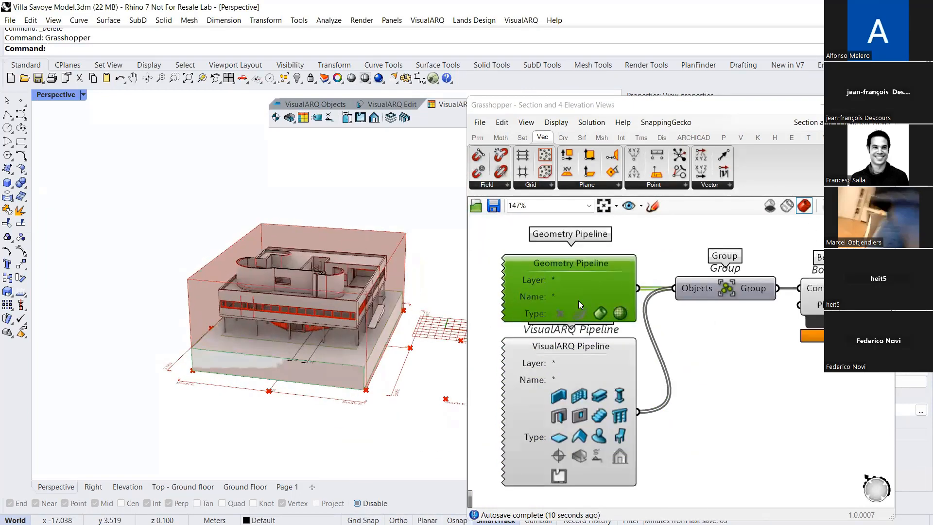
Examine the Bounding Box component and the box it previews around the villa
{"action": "scroll", "coordinate": [578, 301], "scroll_direction": "down", "scroll_amount": 3}
{"action": "right_click_drag", "start_coordinate": [759, 308], "coordinate": [605, 309]}
{"action": "scroll", "coordinate": [606, 309], "scroll_direction": "up", "scroll_amount": 4}
{"action": "left_click", "coordinate": [583, 294]}
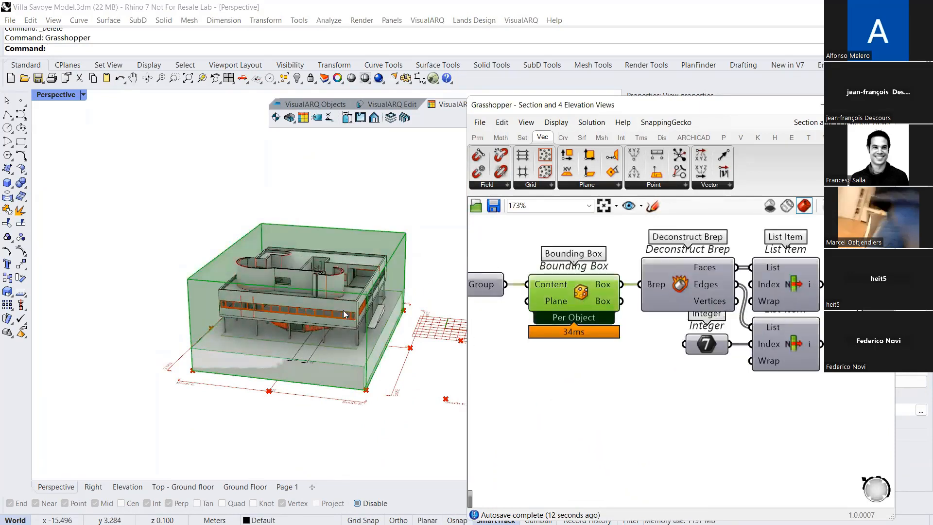
{"action": "right_click_drag", "start_coordinate": [343, 311], "coordinate": [290, 323]}
{"action": "scroll", "coordinate": [243, 360], "scroll_direction": "up", "scroll_amount": 1}
{"action": "scroll", "coordinate": [188, 334], "scroll_direction": "up", "scroll_amount": 2}
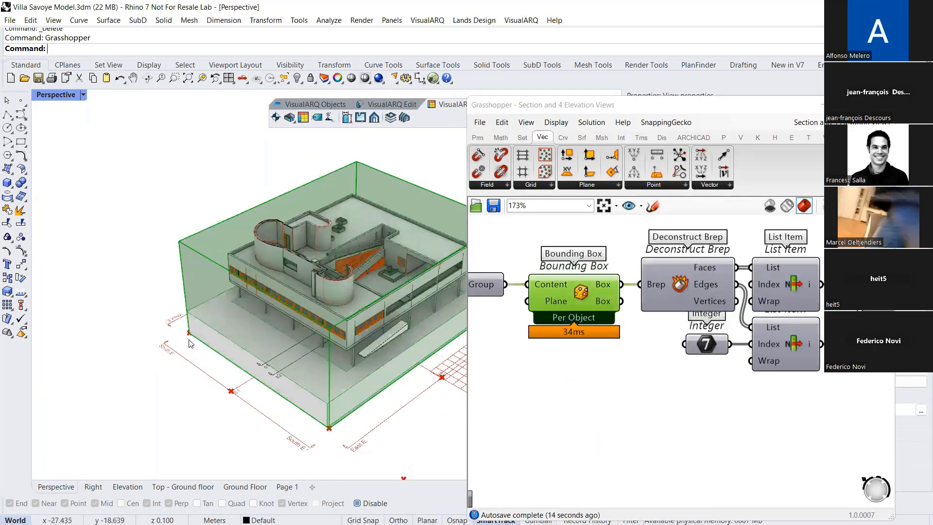
{"action": "scroll", "coordinate": [190, 342], "scroll_direction": "down", "scroll_amount": 2}
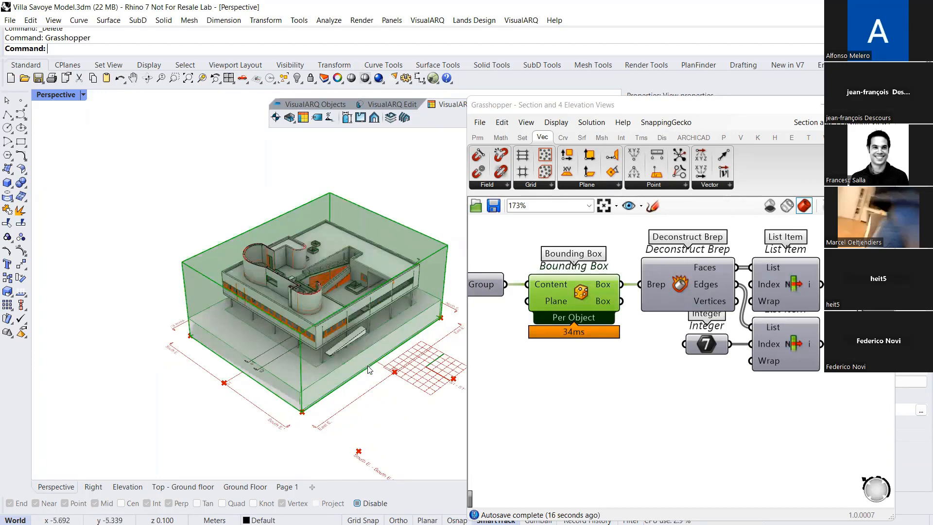
Follow the definition to the Sections group and check its Section component's lines in the model
{"action": "right_click_drag", "start_coordinate": [679, 386], "coordinate": [591, 375]}
{"action": "scroll", "coordinate": [591, 374], "scroll_direction": "down", "scroll_amount": 3}
{"action": "right_click_drag", "start_coordinate": [697, 367], "coordinate": [608, 354]}
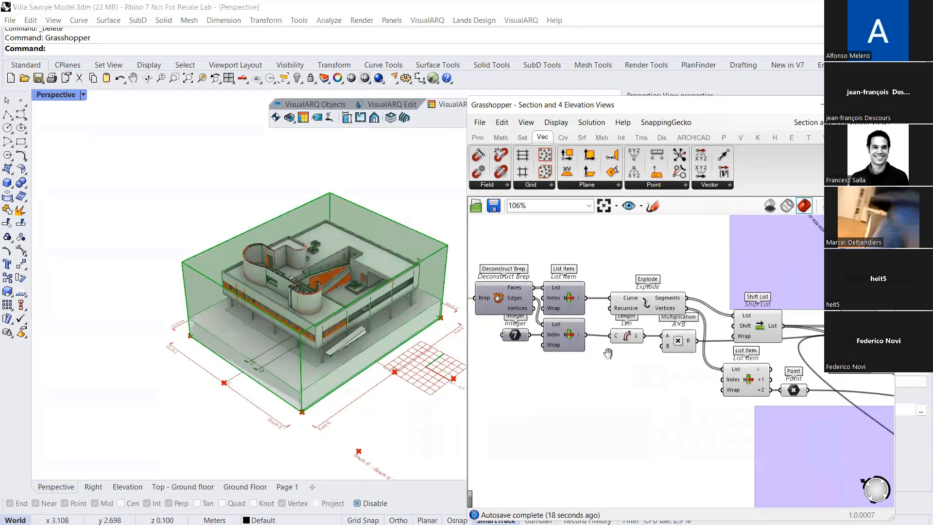
{"action": "scroll", "coordinate": [608, 354], "scroll_direction": "down", "scroll_amount": 4}
{"action": "right_click_drag", "start_coordinate": [708, 316], "coordinate": [552, 347]}
{"action": "scroll", "coordinate": [698, 315], "scroll_direction": "up", "scroll_amount": 2}
{"action": "right_click_drag", "start_coordinate": [761, 266], "coordinate": [704, 315]}
{"action": "scroll", "coordinate": [705, 314], "scroll_direction": "up", "scroll_amount": 5}
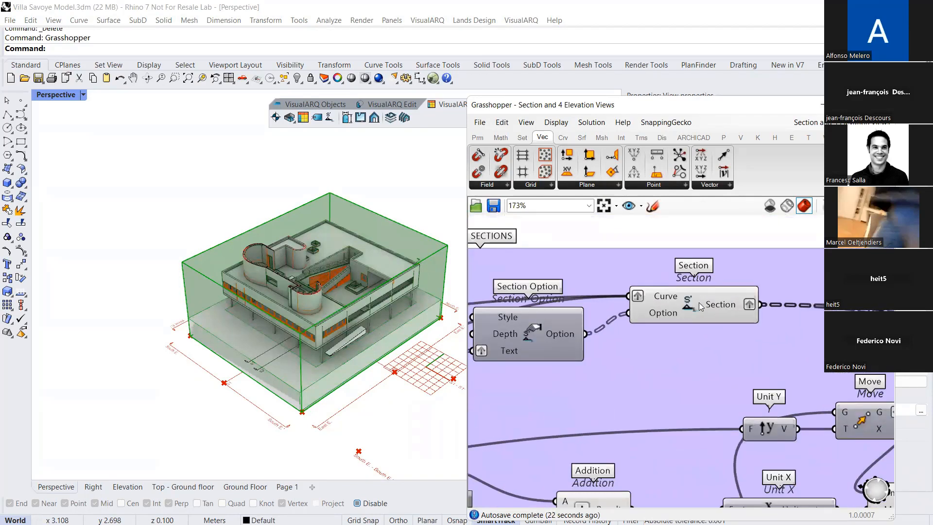
{"action": "left_click", "coordinate": [699, 306]}
{"action": "right_click_drag", "start_coordinate": [384, 342], "coordinate": [365, 377]}
{"action": "right_click_drag", "start_coordinate": [272, 381], "coordinate": [251, 349]}
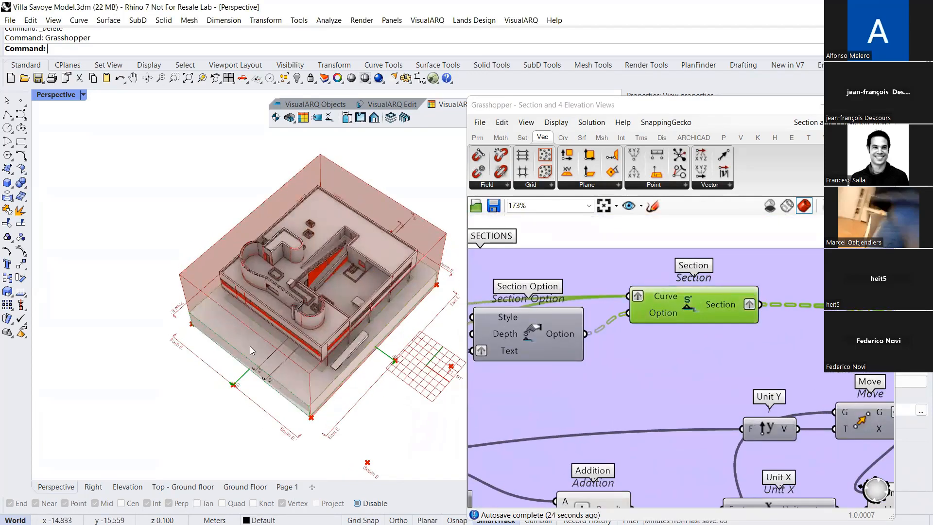
Examine the second Section component, in the group below Sections, and its elevation lines around the villa
{"action": "scroll", "coordinate": [699, 403], "scroll_direction": "down", "scroll_amount": 3}
{"action": "right_click_drag", "start_coordinate": [709, 353], "coordinate": [688, 266]}
{"action": "scroll", "coordinate": [804, 402], "scroll_direction": "up", "scroll_amount": 1}
{"action": "right_click_drag", "start_coordinate": [804, 402], "coordinate": [701, 401]}
{"action": "scroll", "coordinate": [702, 401], "scroll_direction": "up", "scroll_amount": 2}
{"action": "left_click", "coordinate": [698, 403]}
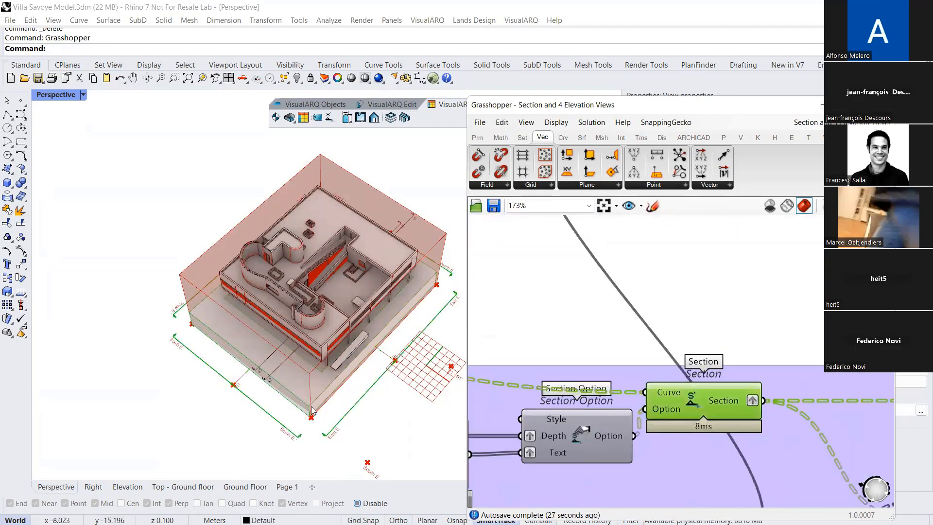
{"action": "left_click", "coordinate": [535, 95]}
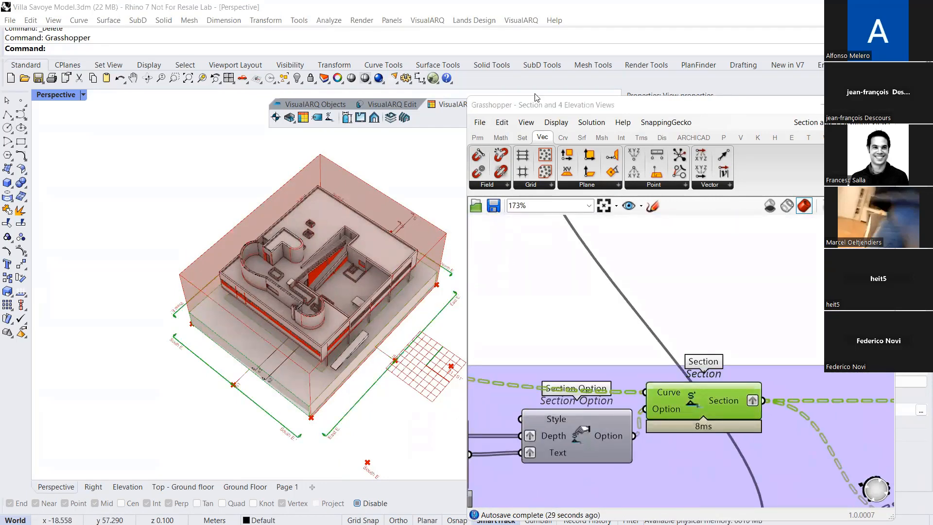
{"action": "right_click_drag", "start_coordinate": [397, 369], "coordinate": [381, 357]}
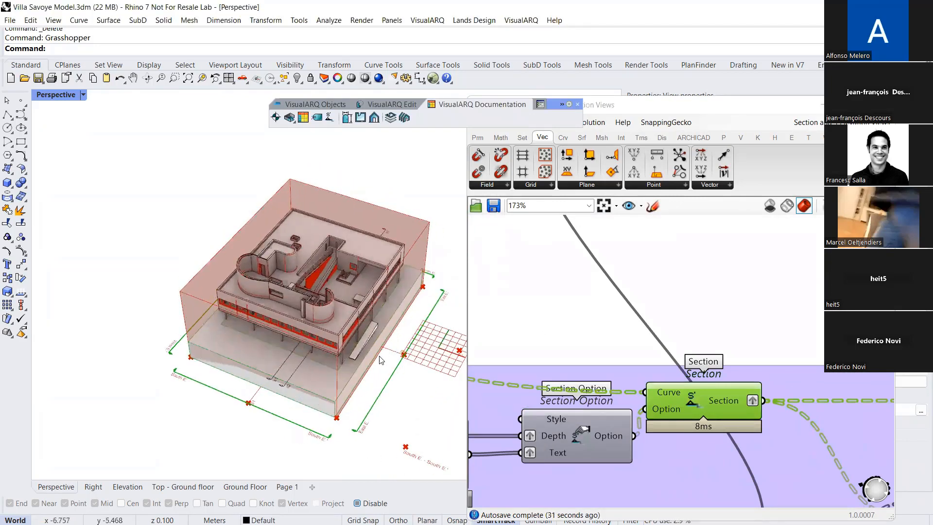
{"action": "scroll", "coordinate": [509, 313], "scroll_direction": "down", "scroll_amount": 4}
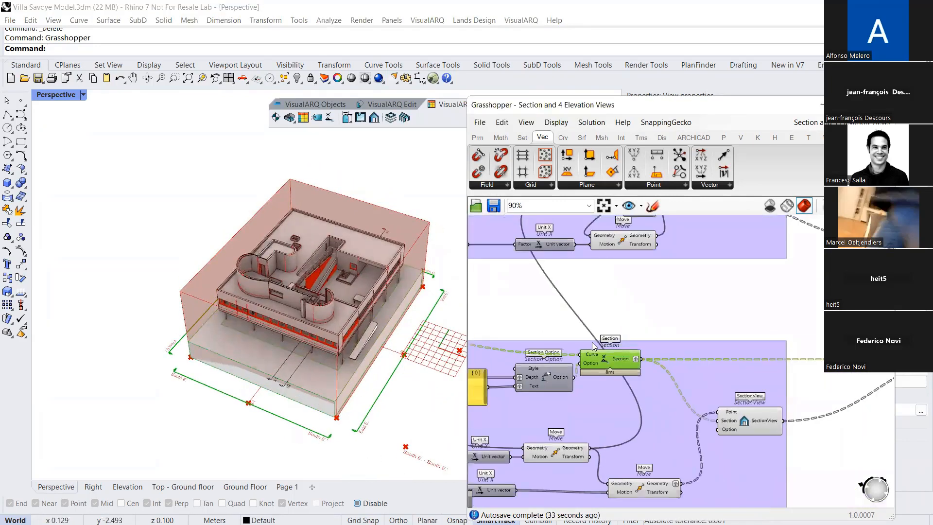
{"action": "scroll", "coordinate": [609, 368], "scroll_direction": "up", "scroll_amount": 2}
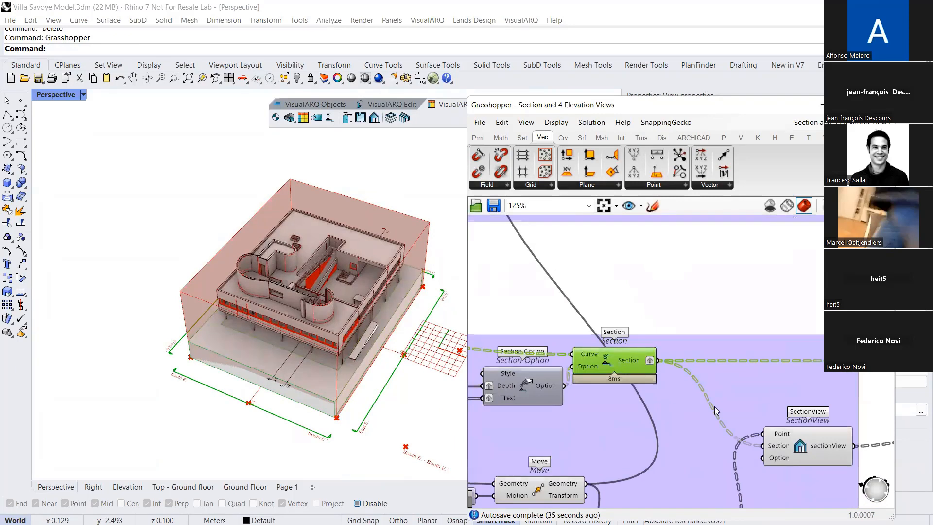
Examine the SectionView component and the list of VisualARQ annotation components that includes Section View
{"action": "left_click", "coordinate": [792, 445]}
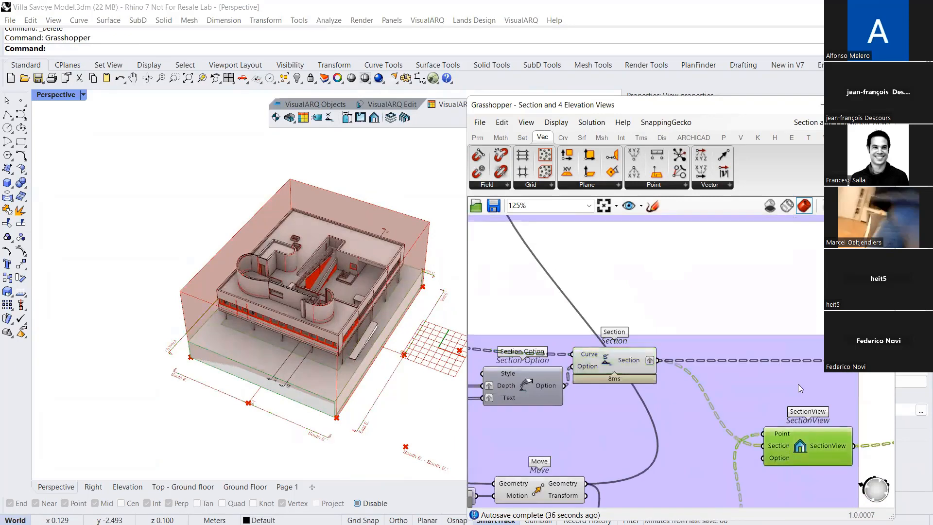
{"action": "left_click", "coordinate": [738, 140]}
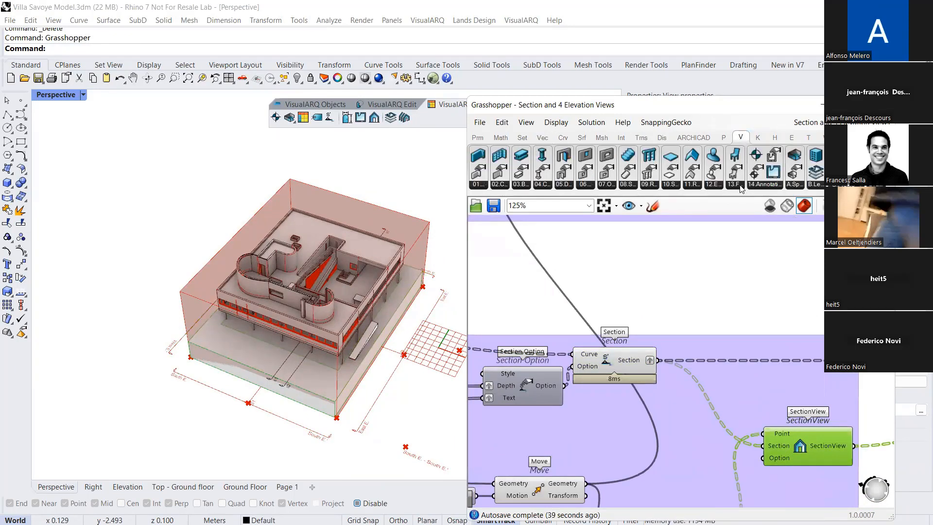
{"action": "left_click", "coordinate": [764, 185]}
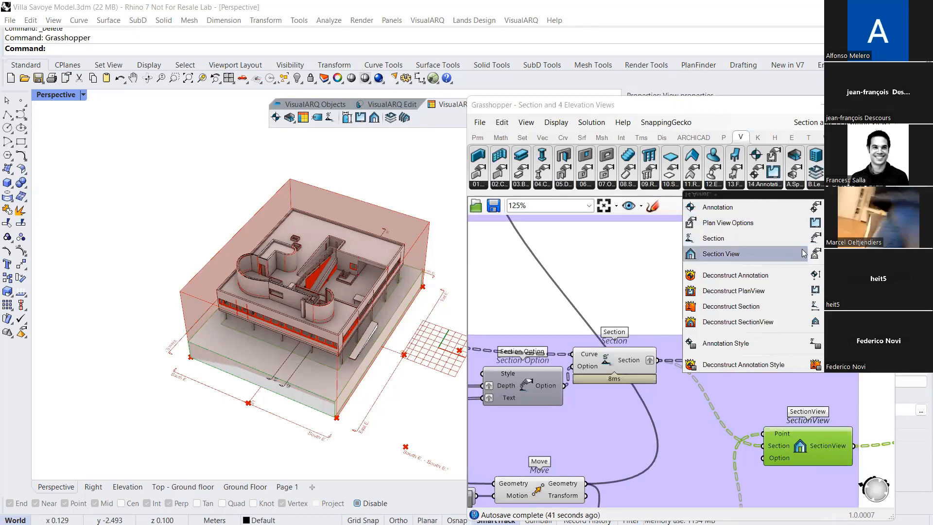
{"action": "right_click_drag", "start_coordinate": [653, 339], "coordinate": [570, 309]}
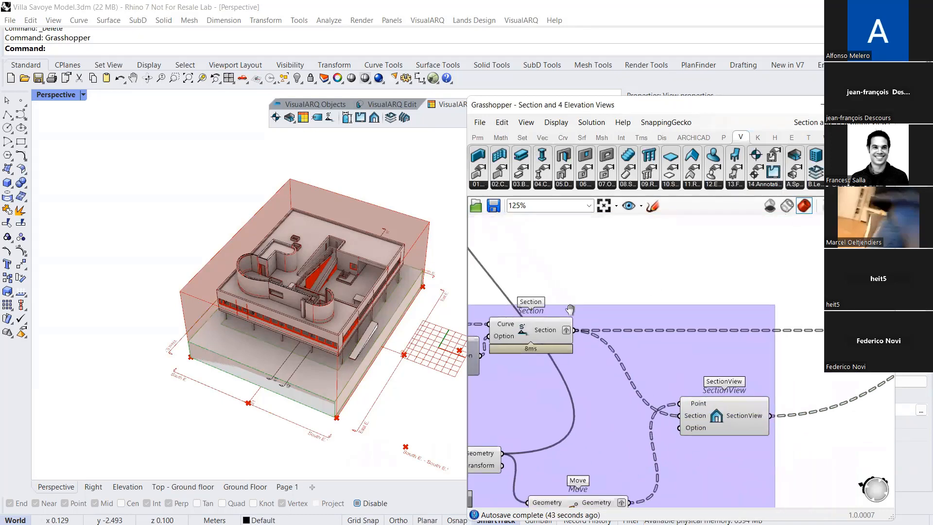
{"action": "scroll", "coordinate": [570, 309], "scroll_direction": "down", "scroll_amount": 3}
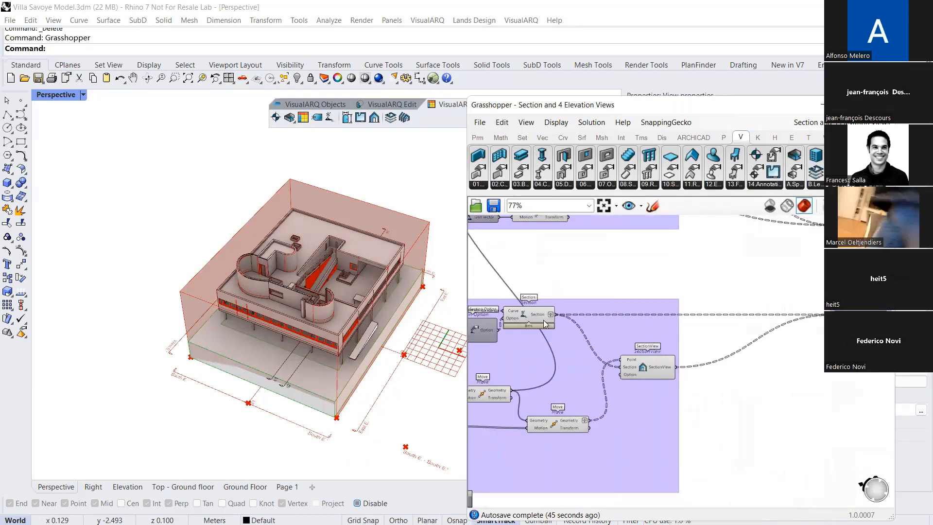
Bake both the Sections + Section Views and the Sections + Elevation Views parameters into the Rhino model
{"action": "scroll", "coordinate": [198, 329], "scroll_direction": "down", "scroll_amount": 5}
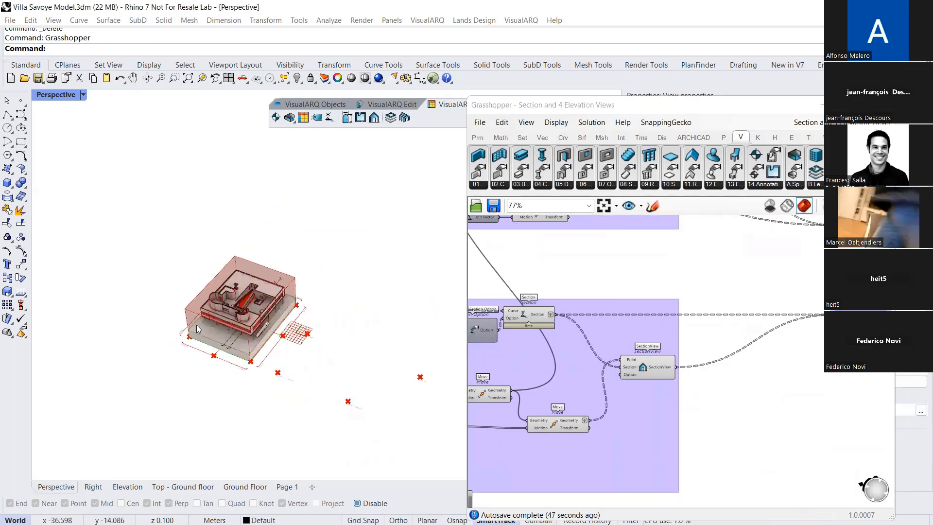
{"action": "right_click_drag", "start_coordinate": [197, 329], "coordinate": [229, 333]}
{"action": "scroll", "coordinate": [228, 333], "scroll_direction": "down", "scroll_amount": 2}
{"action": "right_click_drag", "start_coordinate": [303, 381], "coordinate": [233, 343], "text": "shift"}
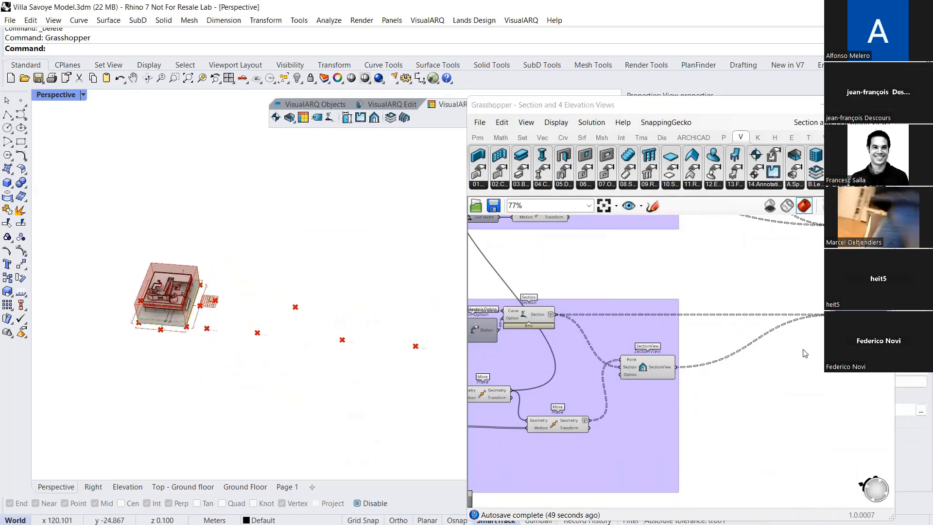
{"action": "left_click", "coordinate": [843, 315]}
{"action": "right_click_drag", "start_coordinate": [826, 326], "coordinate": [738, 378]}
{"action": "left_click", "coordinate": [781, 279], "text": "shift"}
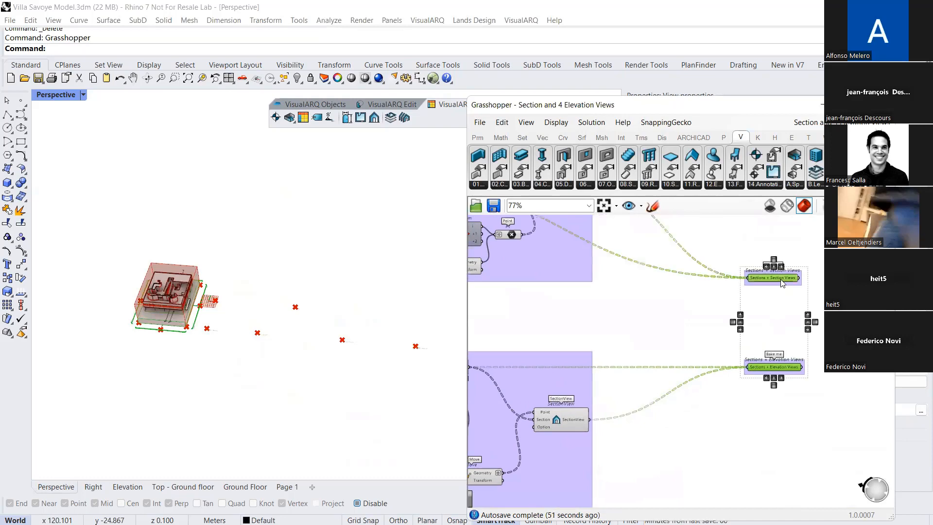
{"action": "middle_click", "coordinate": [781, 281]}
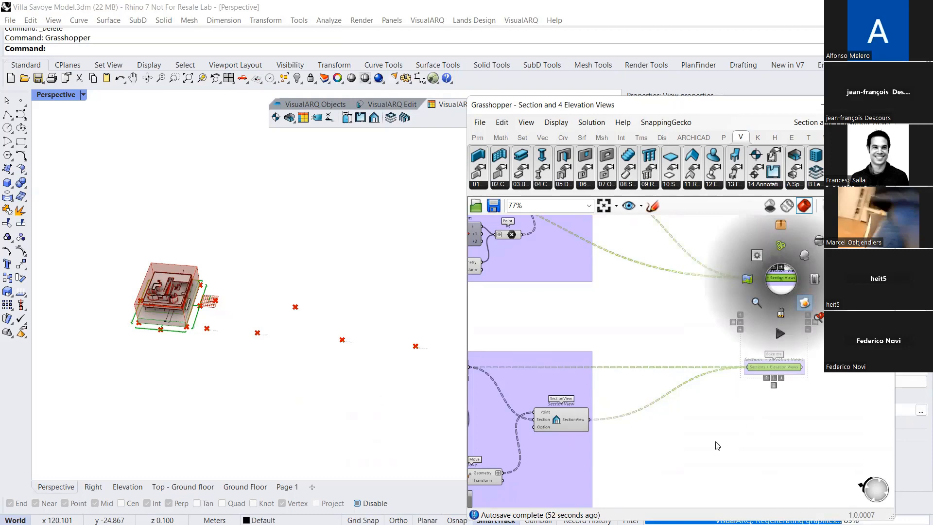
{"action": "left_click", "coordinate": [331, 399]}
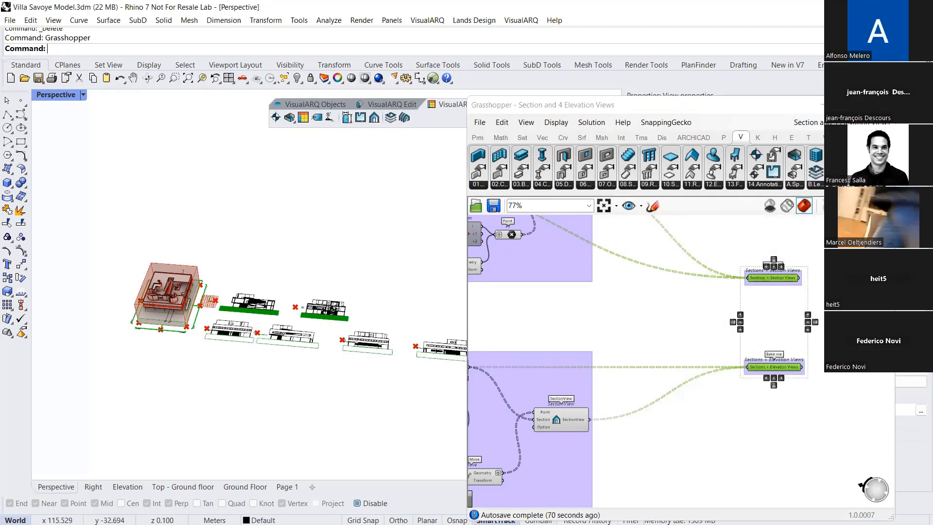
Hide the Grasshopper window and examine the baked section and elevation views laid out beside the villa
{"action": "left_click", "coordinate": [880, 104]}
{"action": "scroll", "coordinate": [349, 358], "scroll_direction": "up", "scroll_amount": 8}
{"action": "scroll", "coordinate": [358, 323], "scroll_direction": "down", "scroll_amount": 4}
{"action": "mouse_move", "coordinate": [362, 304]}
{"action": "right_mouse_down"}
{"action": "mouse_move", "coordinate": [384, 307]}
{"action": "mouse_move", "coordinate": [376, 311]}
{"action": "right_mouse_up"}
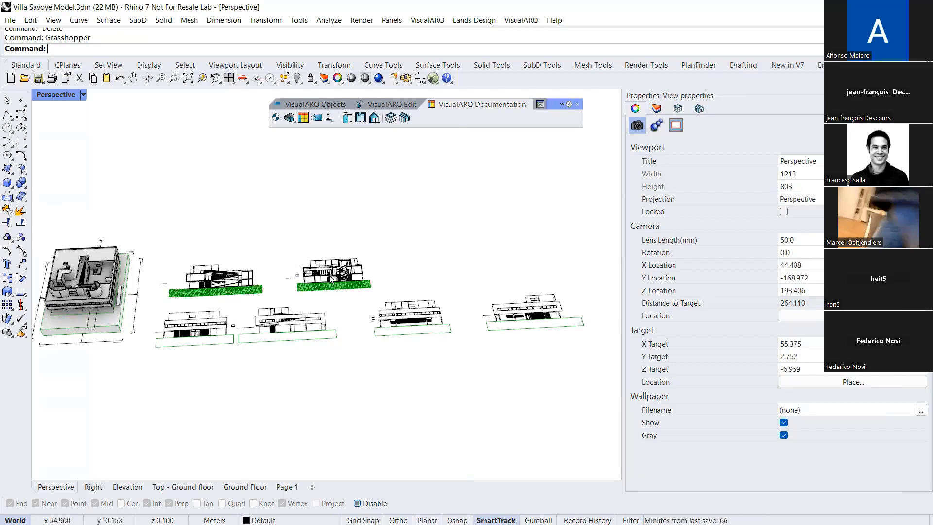
{"action": "right_click_drag", "start_coordinate": [320, 298], "coordinate": [402, 226]}
{"action": "scroll", "coordinate": [393, 239], "scroll_direction": "down", "scroll_amount": 2}
{"action": "scroll", "coordinate": [286, 261], "scroll_direction": "up", "scroll_amount": 6}
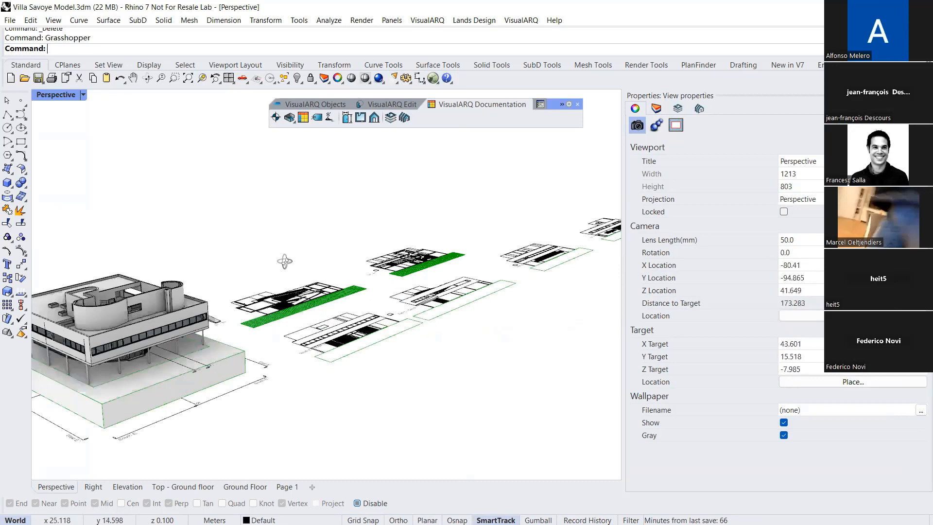
{"action": "right_click_drag", "start_coordinate": [285, 261], "coordinate": [306, 256]}
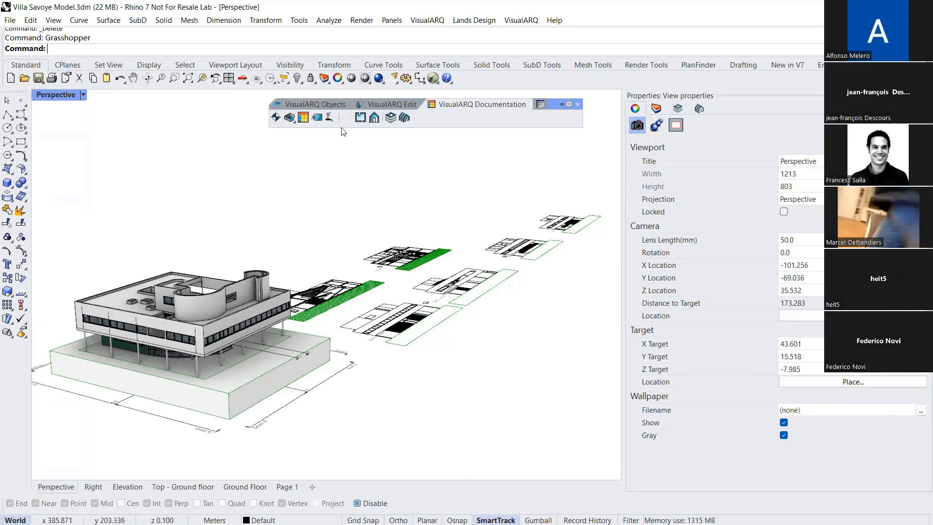
{"action": "key", "text": "alt+Tab"}
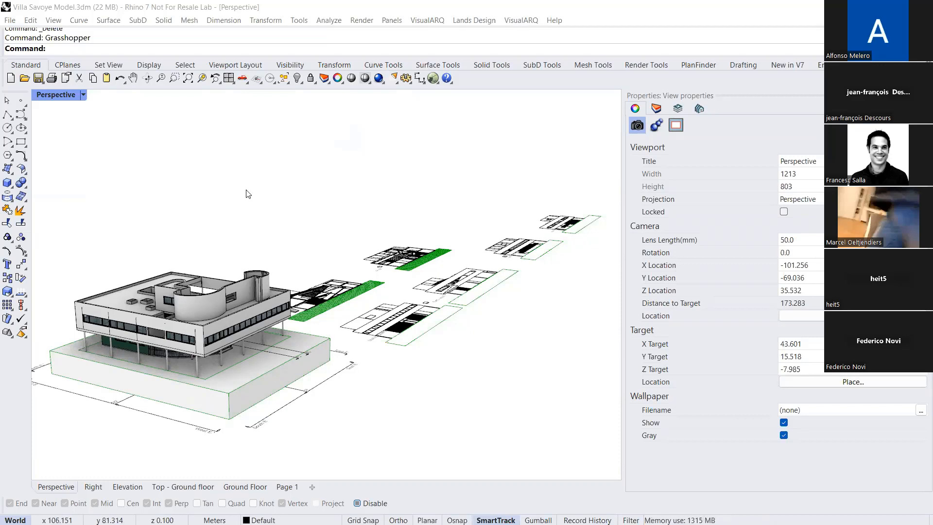
{"action": "right_click_drag", "start_coordinate": [378, 234], "coordinate": [347, 252]}
{"action": "scroll", "coordinate": [189, 342], "scroll_direction": "up", "scroll_amount": 2}
{"action": "right_click_drag", "start_coordinate": [188, 343], "coordinate": [241, 321], "text": "shift"}
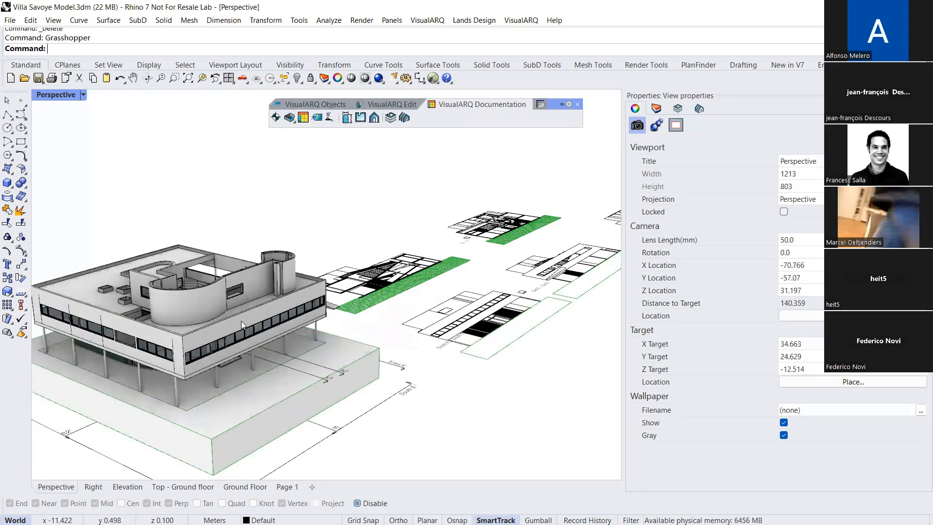
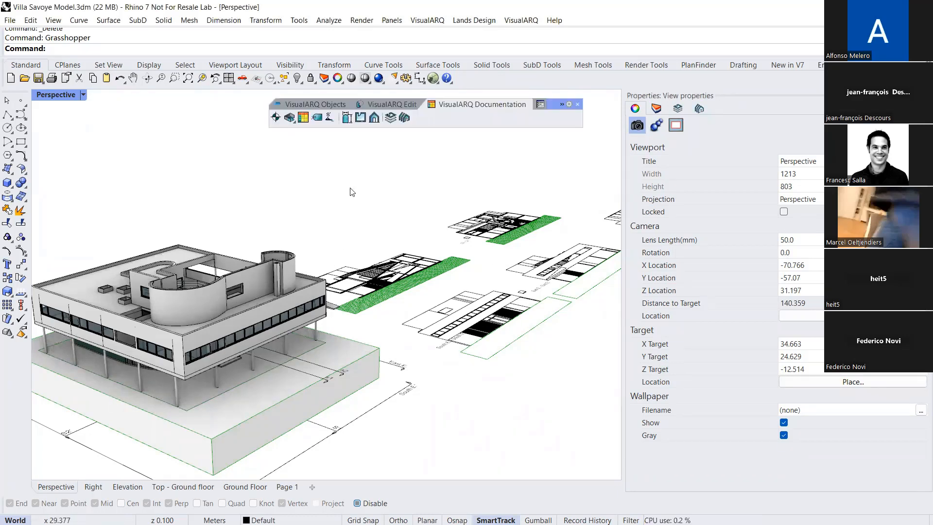
Reopen the Grasshopper window and switch to the Domino Demo 3 definition
{"action": "scroll", "coordinate": [273, 192], "scroll_direction": "down", "scroll_amount": 4}
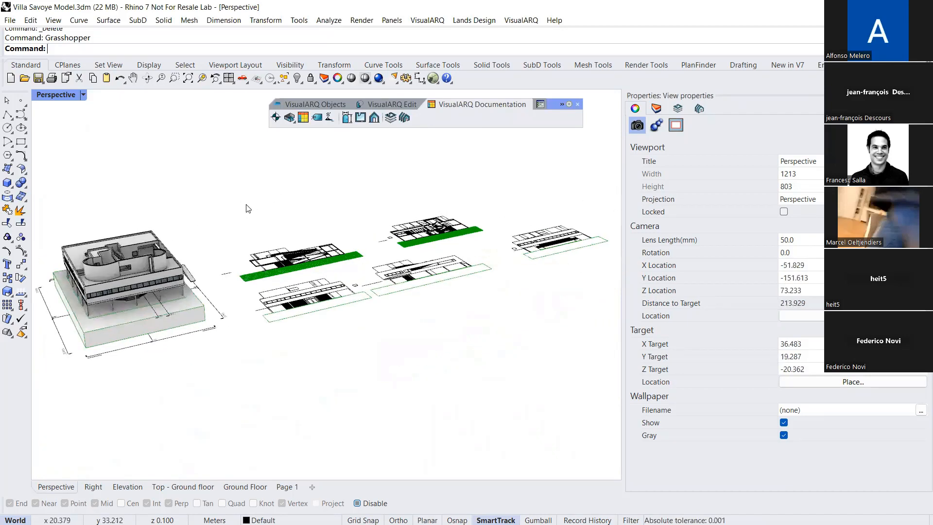
{"action": "type", "text": "Gra"}
{"action": "key", "text": "Return"}
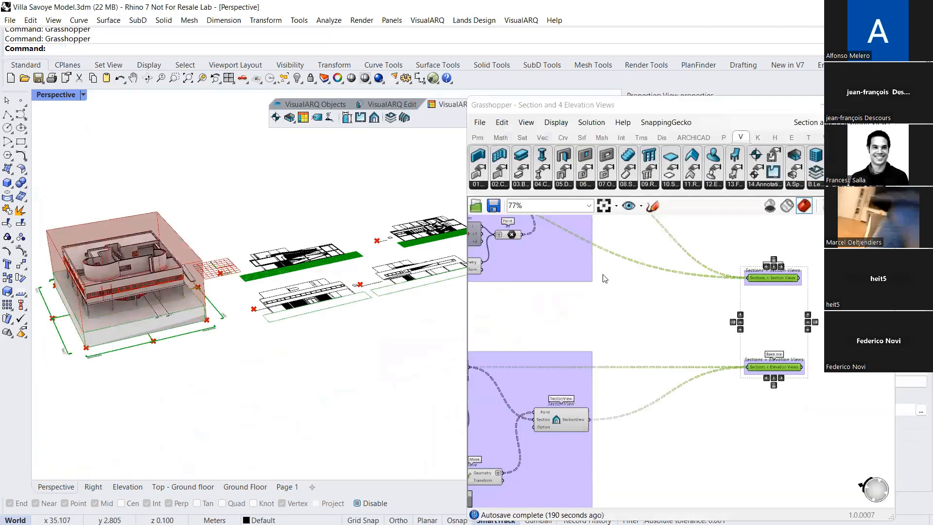
{"action": "left_click", "coordinate": [846, 122]}
{"action": "left_click", "coordinate": [846, 242]}
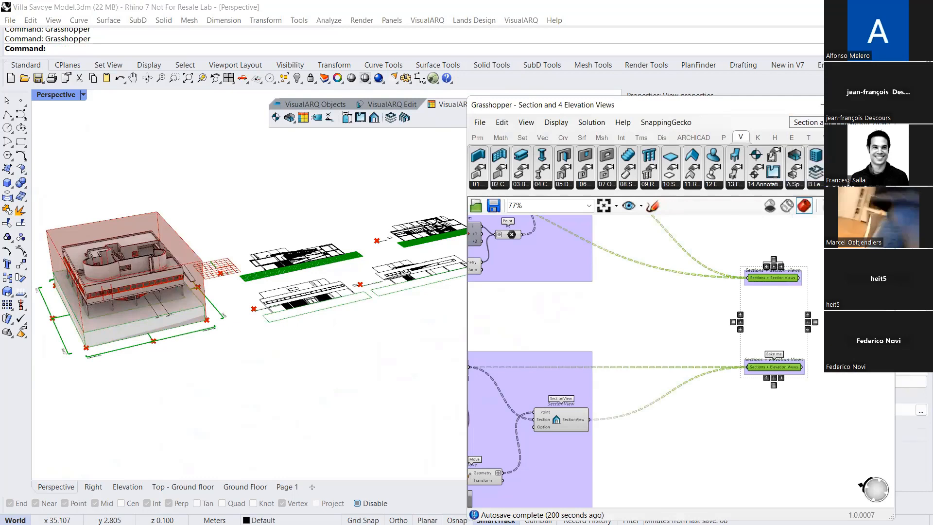
Locate the Levels group in the Domino definition and select its Level component
{"action": "right_click_drag", "start_coordinate": [653, 381], "coordinate": [723, 316]}
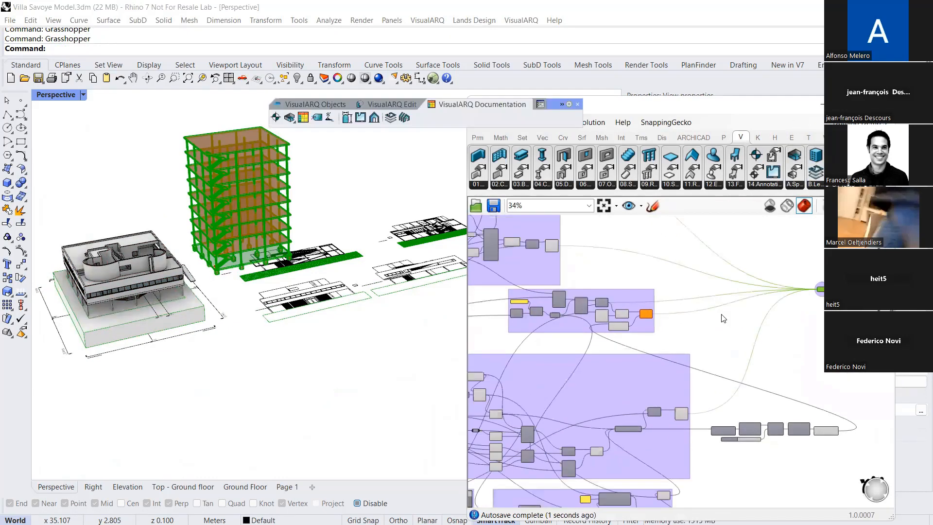
{"action": "scroll", "coordinate": [719, 318], "scroll_direction": "down", "scroll_amount": 4}
{"action": "scroll", "coordinate": [572, 354], "scroll_direction": "up", "scroll_amount": 3}
{"action": "right_click_drag", "start_coordinate": [672, 388], "coordinate": [600, 340]}
{"action": "scroll", "coordinate": [600, 340], "scroll_direction": "down", "scroll_amount": 2}
{"action": "right_click_drag", "start_coordinate": [683, 452], "coordinate": [663, 381]}
{"action": "right_click_drag", "start_coordinate": [665, 439], "coordinate": [711, 313]}
{"action": "scroll", "coordinate": [714, 329], "scroll_direction": "up", "scroll_amount": 2}
{"action": "scroll", "coordinate": [703, 318], "scroll_direction": "down", "scroll_amount": 1}
{"action": "scroll", "coordinate": [705, 330], "scroll_direction": "up", "scroll_amount": 1}
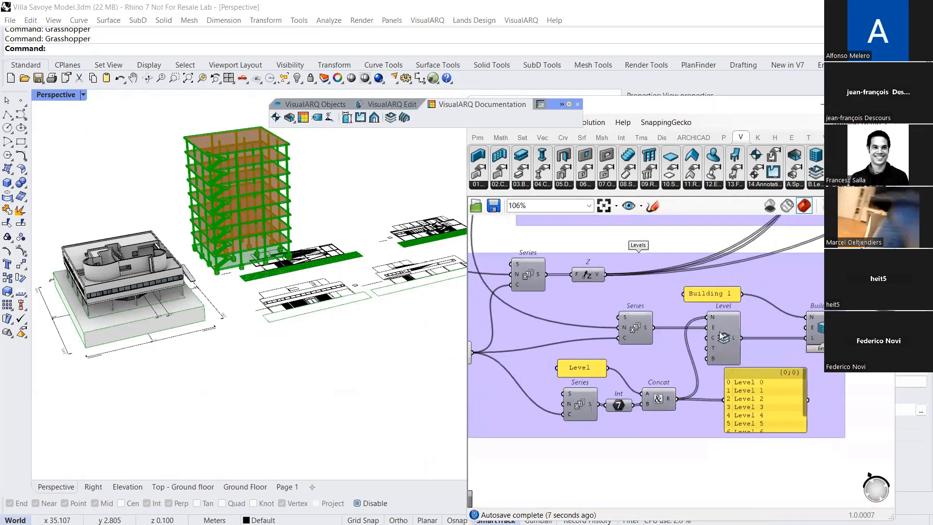
{"action": "left_click", "coordinate": [710, 335]}
Select and examine the Building component fed by the Building 1 name and the Level component
{"action": "right_click_drag", "start_coordinate": [797, 330], "coordinate": [747, 325]}
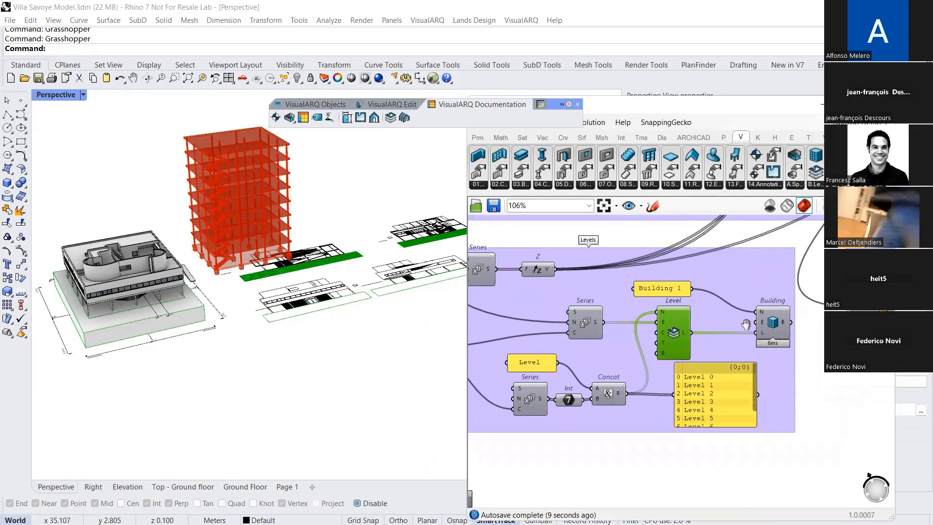
{"action": "scroll", "coordinate": [747, 325], "scroll_direction": "up", "scroll_amount": 1}
{"action": "left_click", "coordinate": [720, 325]}
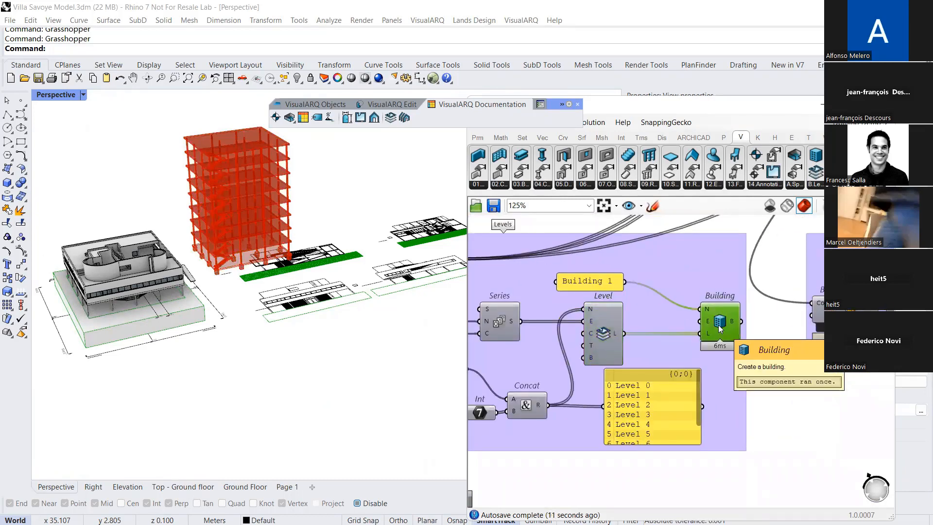
{"action": "middle_click", "coordinate": [721, 322]}
{"action": "left_click", "coordinate": [742, 345]}
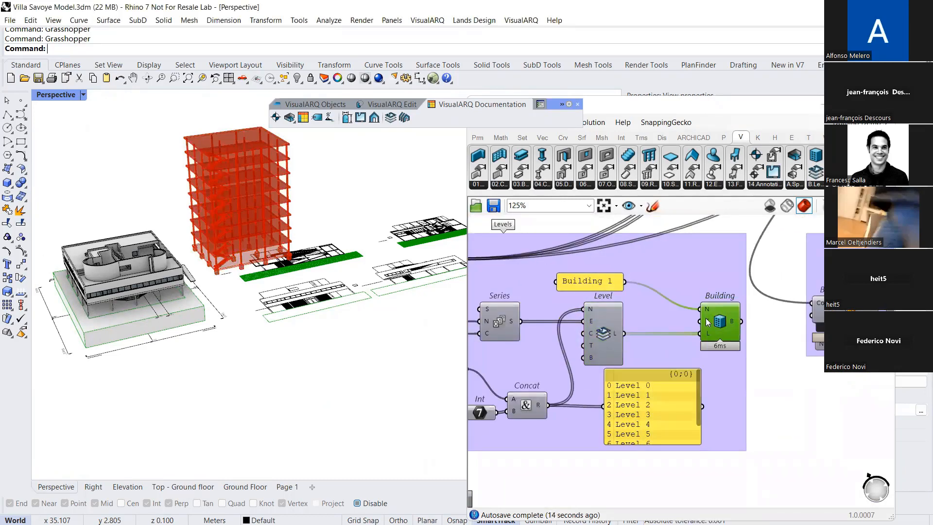
Move the Grasshopper window aside, show Rhino's building levels, and examine the levels listed under Building 1
{"action": "left_click_drag", "start_coordinate": [721, 112], "coordinate": [485, 209]}
{"action": "left_click", "coordinate": [678, 109]}
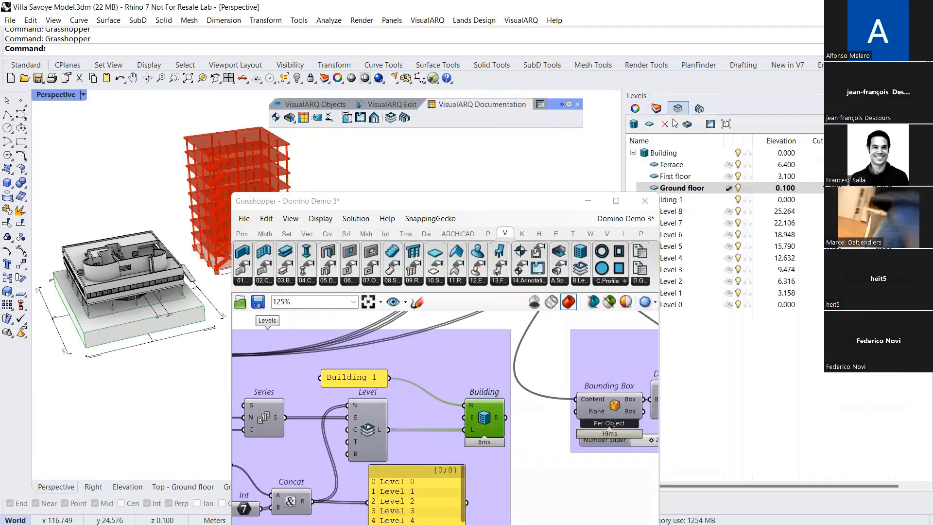
{"action": "left_click_drag", "start_coordinate": [544, 201], "coordinate": [459, 185]}
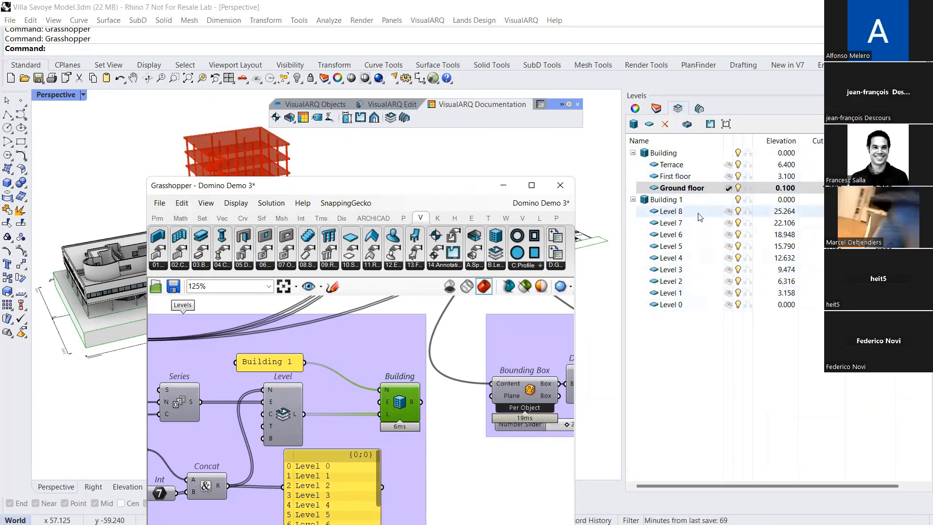
{"action": "left_click_drag", "start_coordinate": [462, 189], "coordinate": [589, 140]}
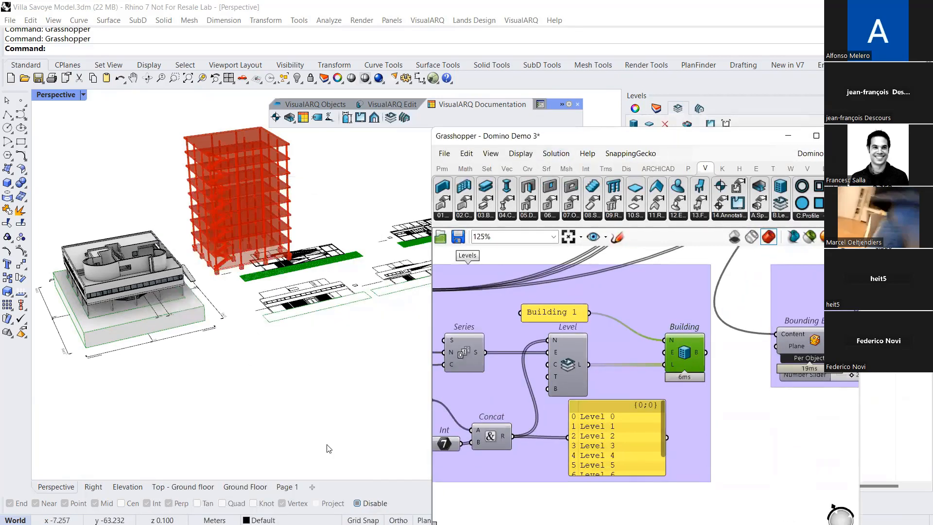
{"action": "left_click", "coordinate": [401, 96]}
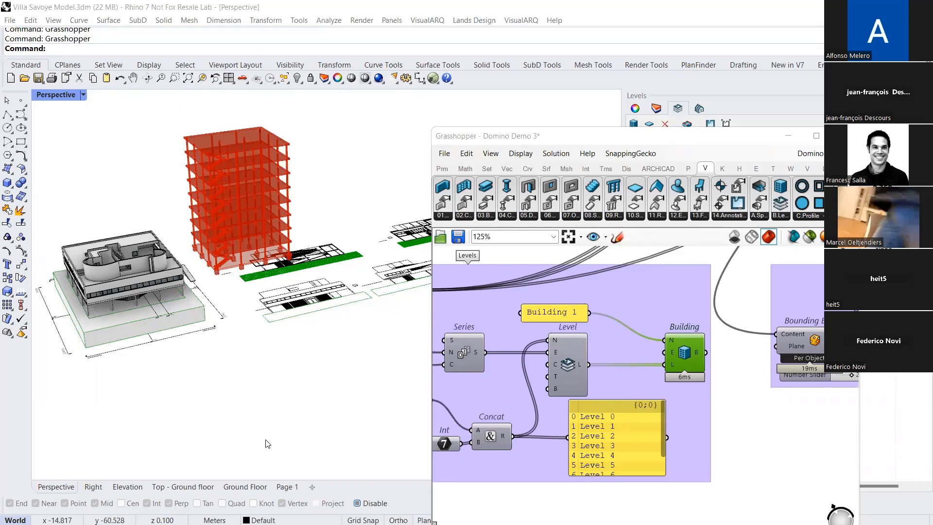
{"action": "left_click", "coordinate": [131, 465]}
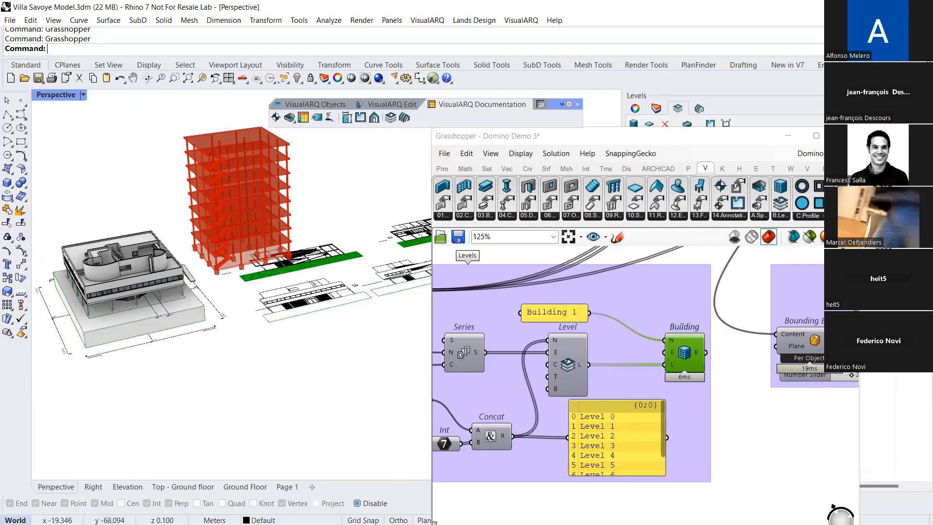
Minimize Rhino, switch to the web browser, and open the VisualARQ website in a new tab
{"action": "left_click", "coordinate": [863, 6]}
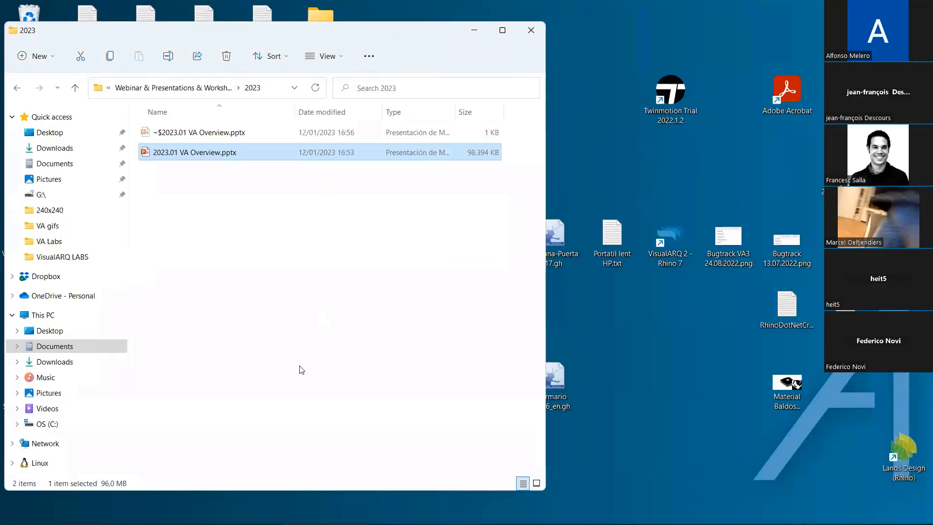
{"action": "left_click", "coordinate": [126, 519]}
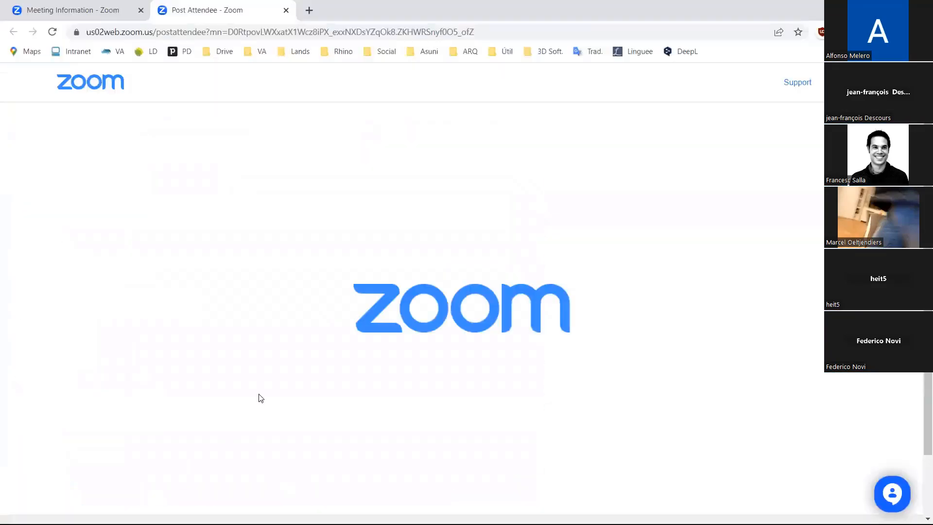
{"action": "middle_click", "coordinate": [117, 51]}
{"action": "left_click", "coordinate": [325, 11]}
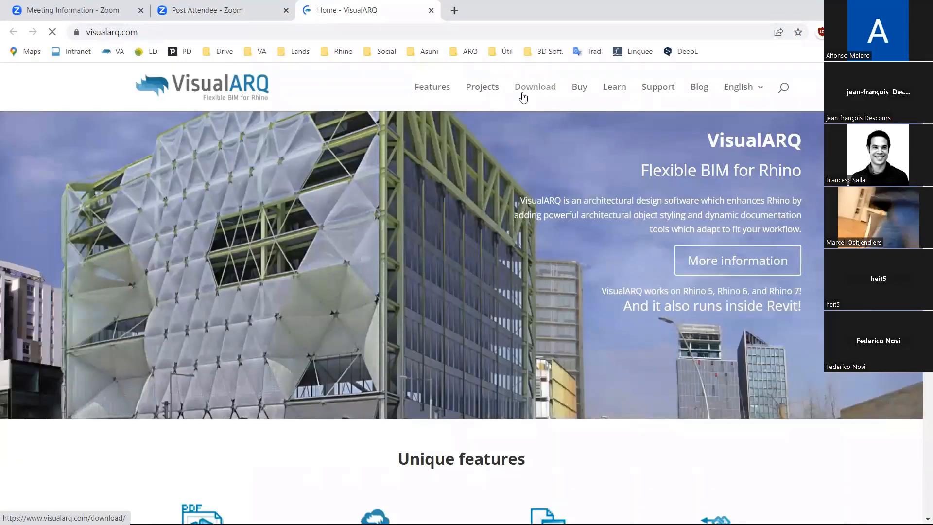
Open the development roadmap from the VisualARQ features page and highlight the status of creating any VisualARQ object from a block
{"action": "left_click", "coordinate": [438, 92]}
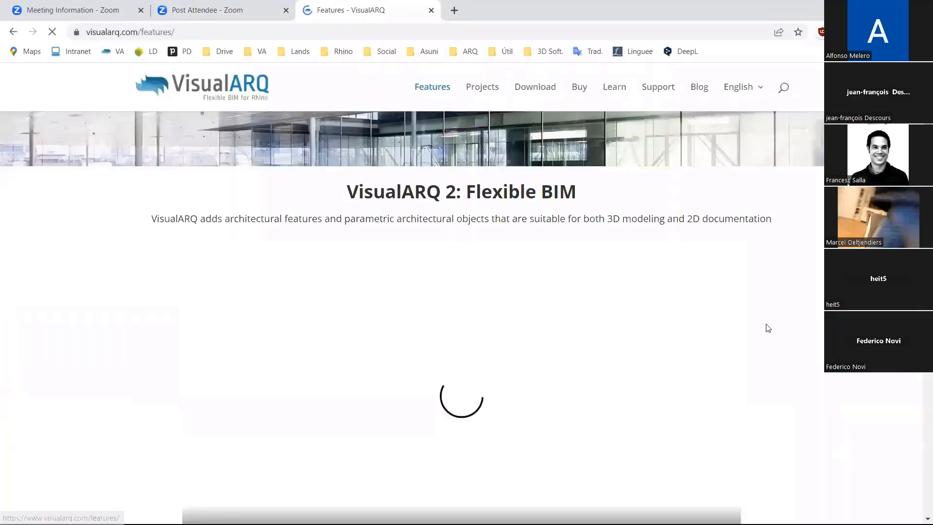
{"action": "scroll", "coordinate": [826, 369], "scroll_direction": "down", "scroll_amount": 20}
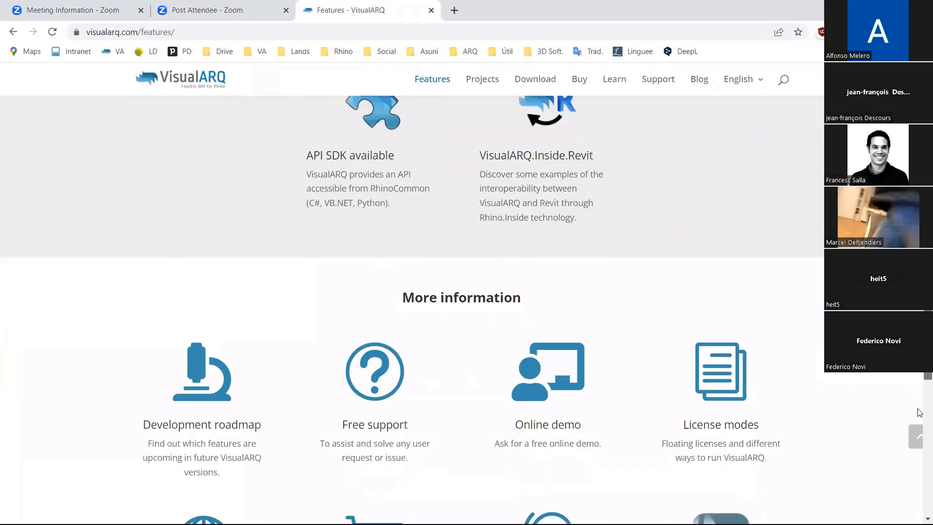
{"action": "scroll", "coordinate": [920, 412], "scroll_direction": "down", "scroll_amount": 4}
{"action": "scroll", "coordinate": [850, 403], "scroll_direction": "up", "scroll_amount": 1}
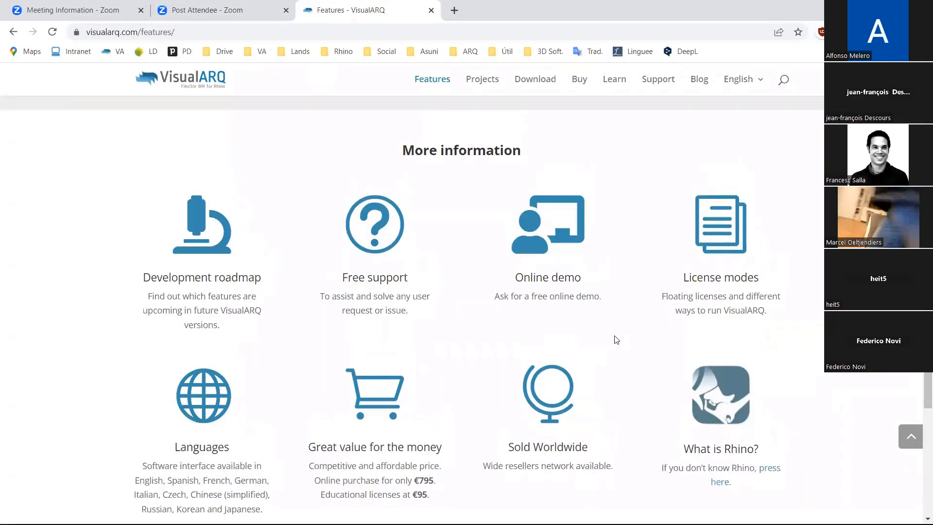
{"action": "left_click", "coordinate": [196, 251]}
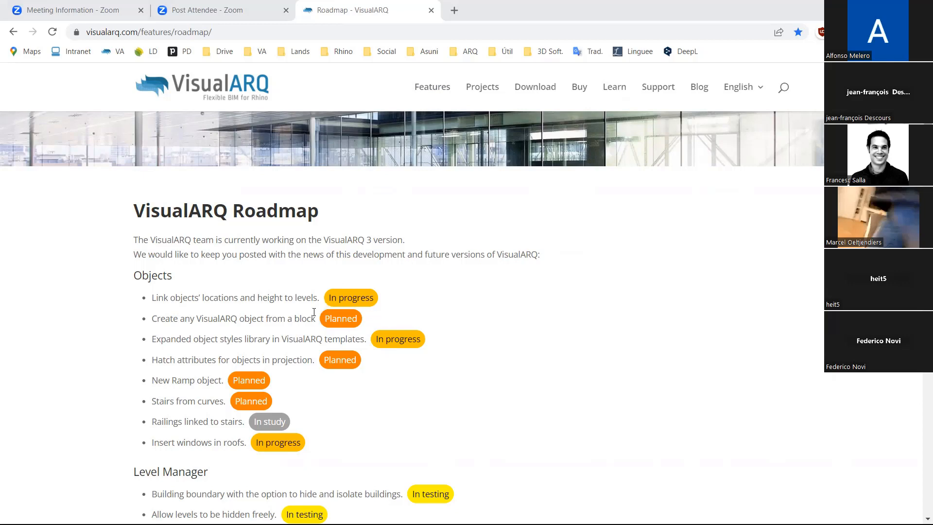
{"action": "left_click_drag", "start_coordinate": [324, 319], "coordinate": [357, 316]}
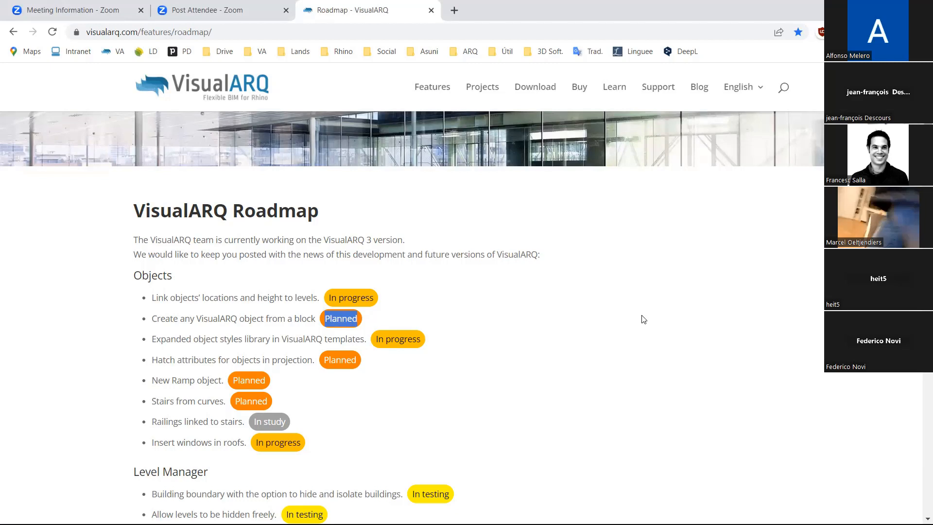
Examine the website's Support options and the learning resources on the Learn page
{"action": "left_click", "coordinate": [653, 93]}
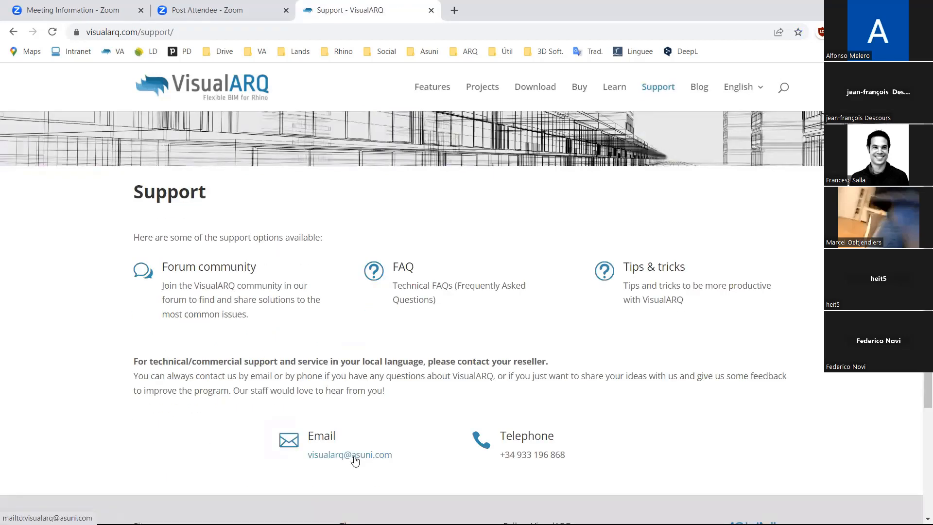
{"action": "left_click", "coordinate": [609, 92]}
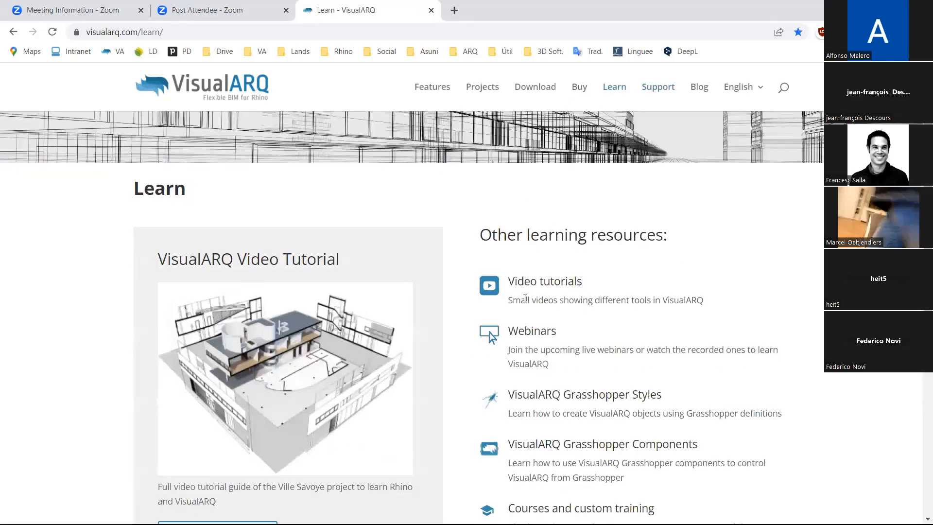
{"action": "scroll", "coordinate": [525, 298], "scroll_direction": "down", "scroll_amount": 1}
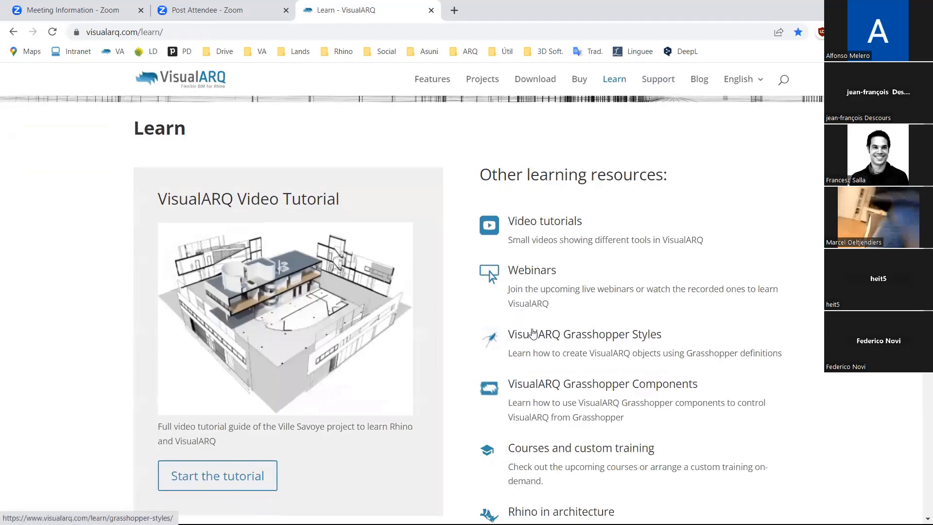
{"action": "scroll", "coordinate": [533, 333], "scroll_direction": "down", "scroll_amount": 1}
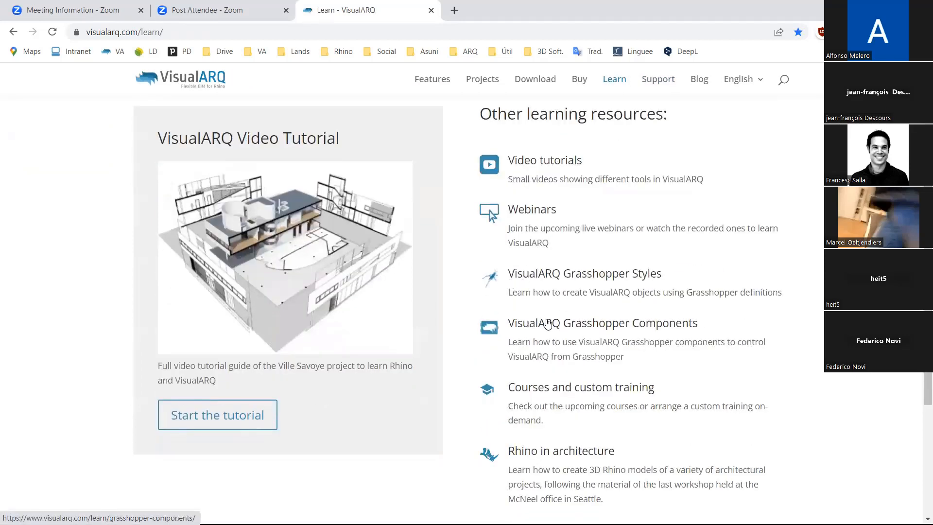